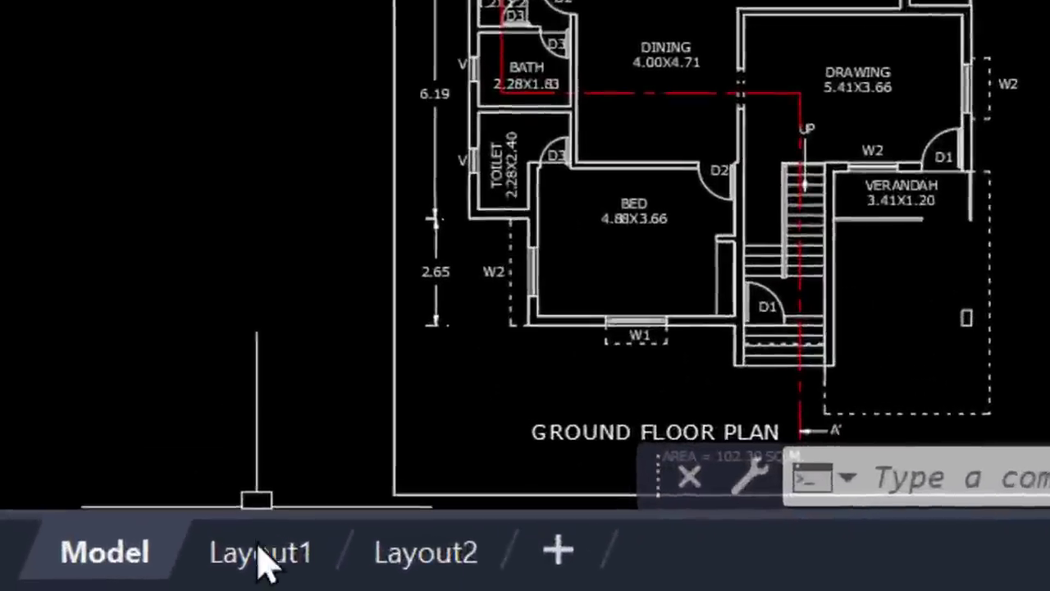
Check Layout1 and Layout2, then create and open a new Layout3 sheet.
{"action": "left_click", "coordinate": [86, 580]}
{"action": "left_click", "coordinate": [422, 566]}
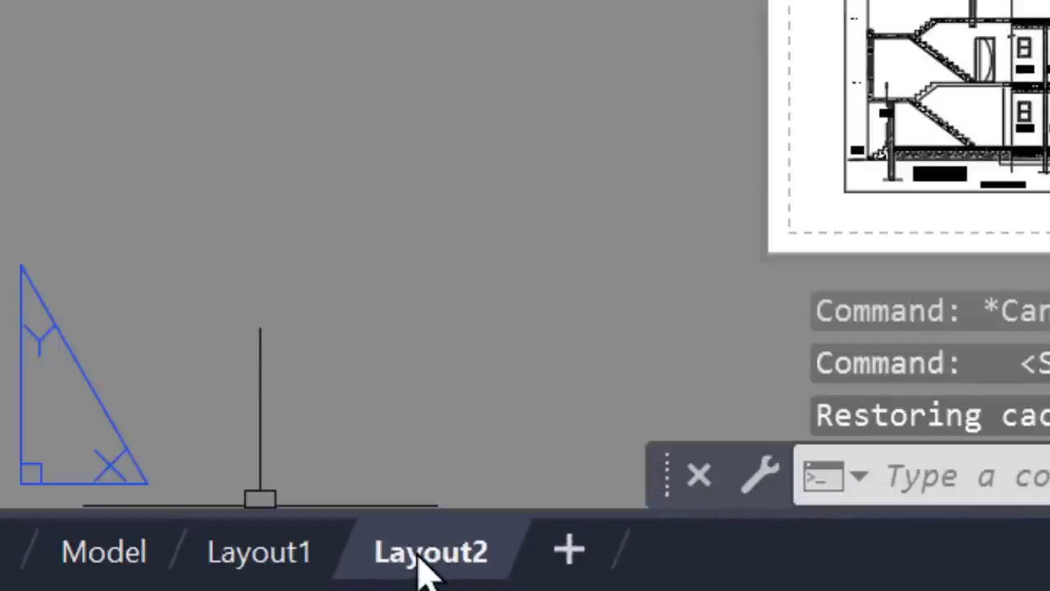
{"action": "left_click", "coordinate": [314, 558]}
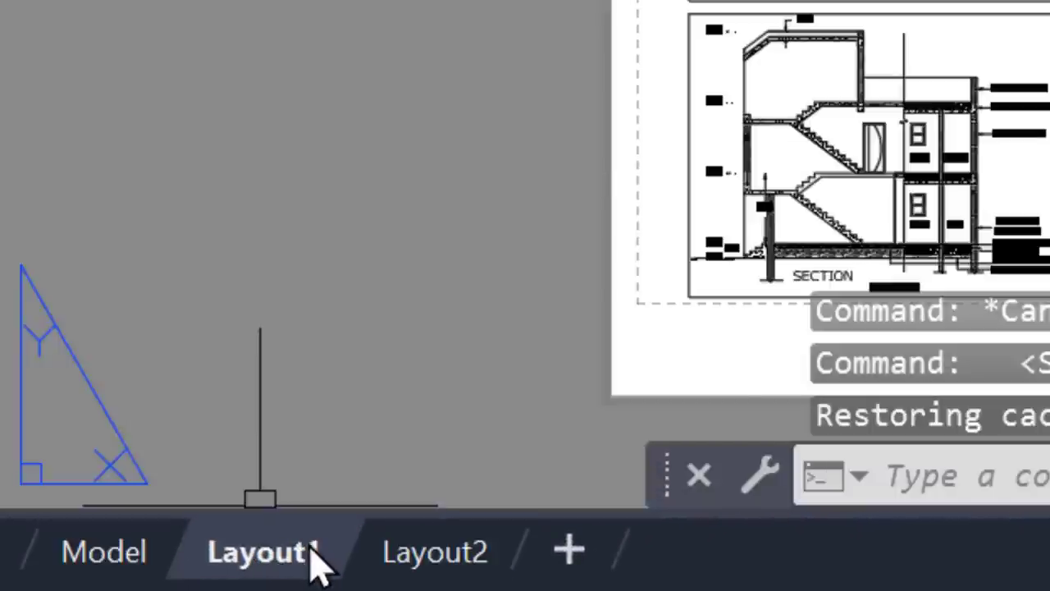
{"action": "left_click", "coordinate": [571, 552]}
{"action": "left_click", "coordinate": [630, 551]}
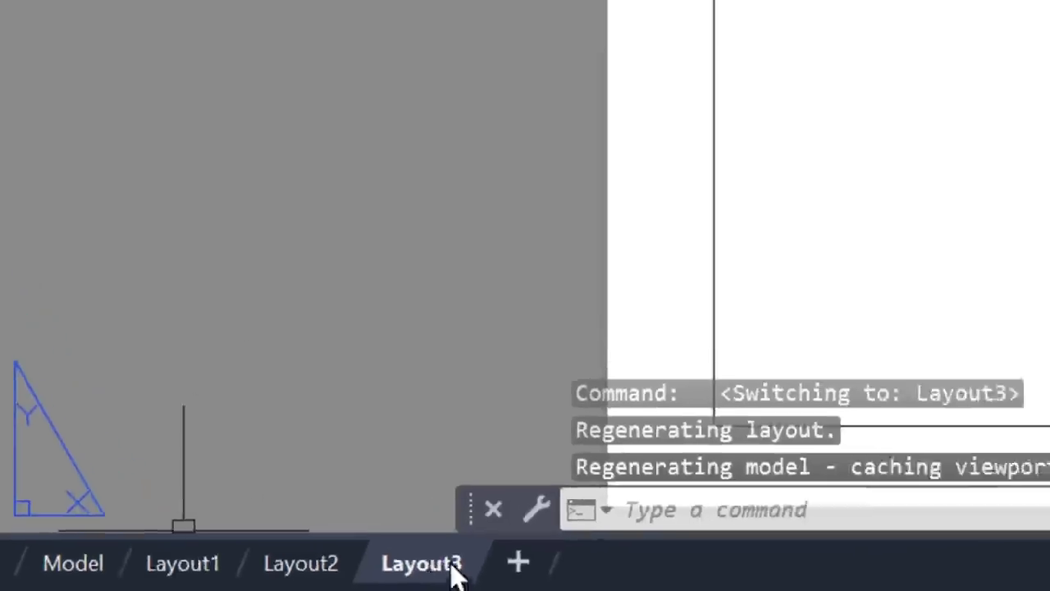
Erase Layout3's default viewport.
{"action": "scroll", "coordinate": [647, 381], "scroll_direction": "up", "scroll_amount": 2}
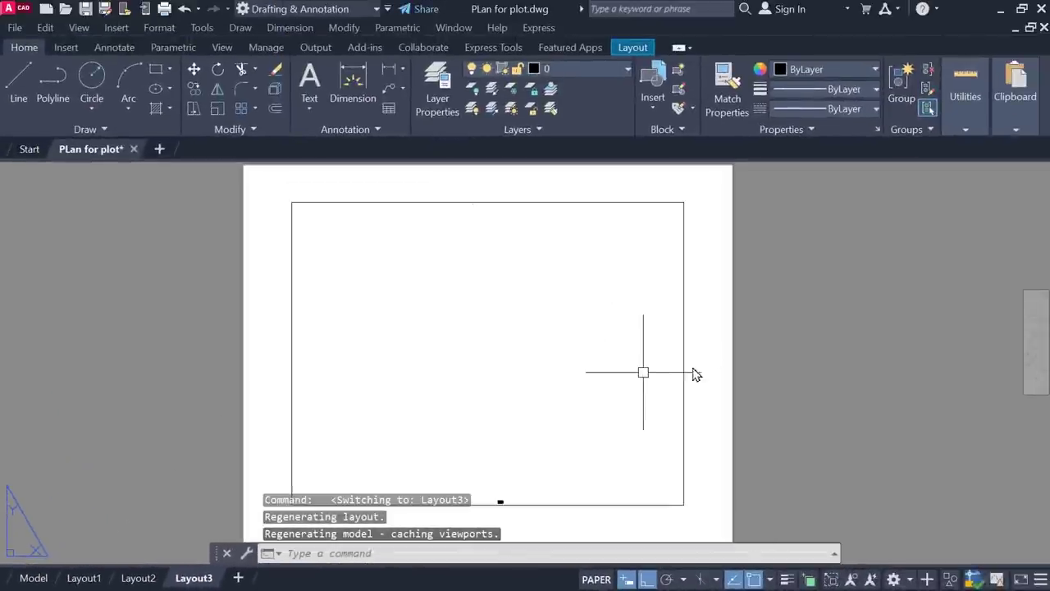
{"action": "left_click", "coordinate": [712, 314]}
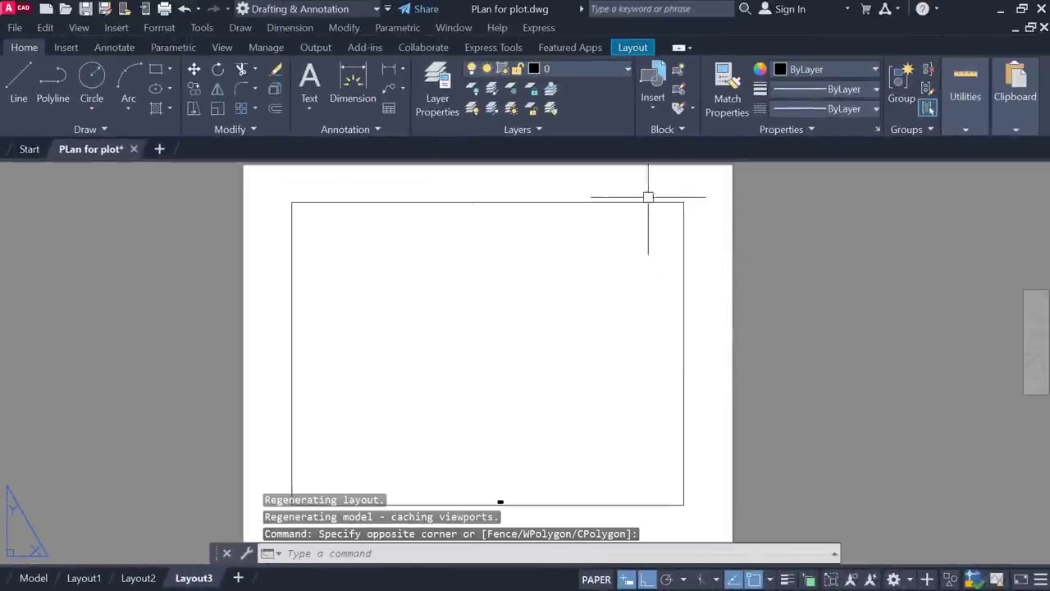
{"action": "left_click", "coordinate": [608, 202]}
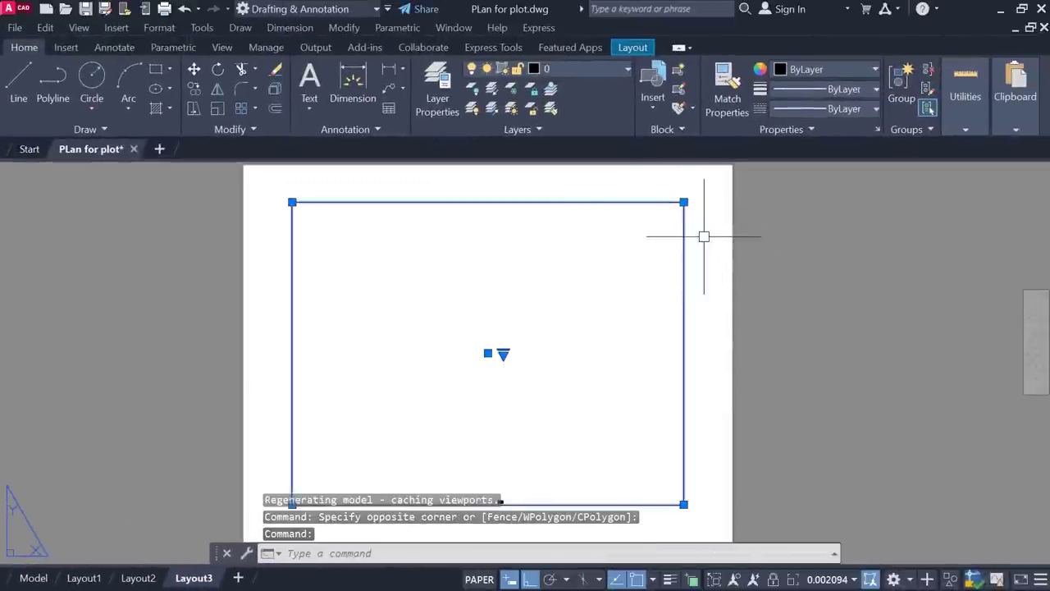
{"action": "key", "text": "Delete"}
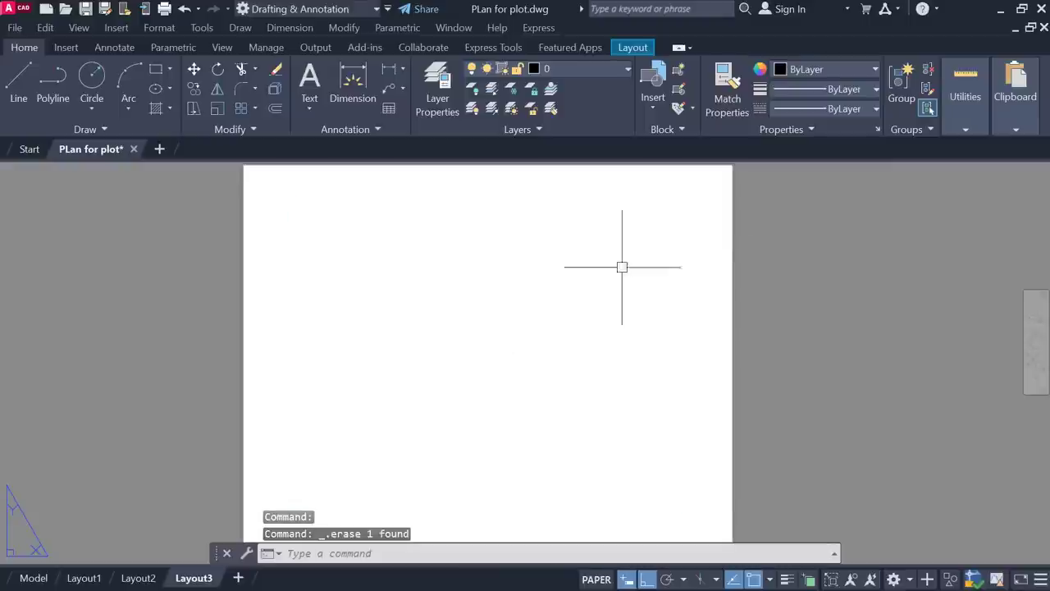
Window-select across the blank Layout3 sheet to confirm nothing remains on it.
{"action": "scroll", "coordinate": [581, 259], "scroll_direction": "down", "scroll_amount": 2}
{"action": "middle_click_drag", "start_coordinate": [582, 259], "coordinate": [572, 257]}
{"action": "scroll", "coordinate": [541, 276], "scroll_direction": "up", "scroll_amount": 2}
{"action": "scroll", "coordinate": [537, 289], "scroll_direction": "down", "scroll_amount": 2}
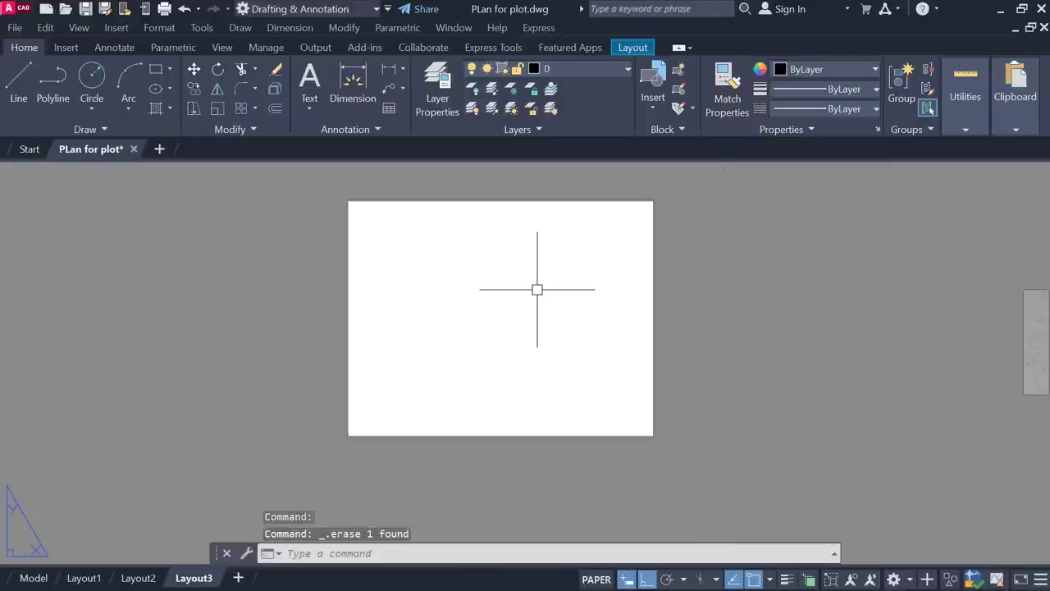
{"action": "left_click", "coordinate": [331, 186]}
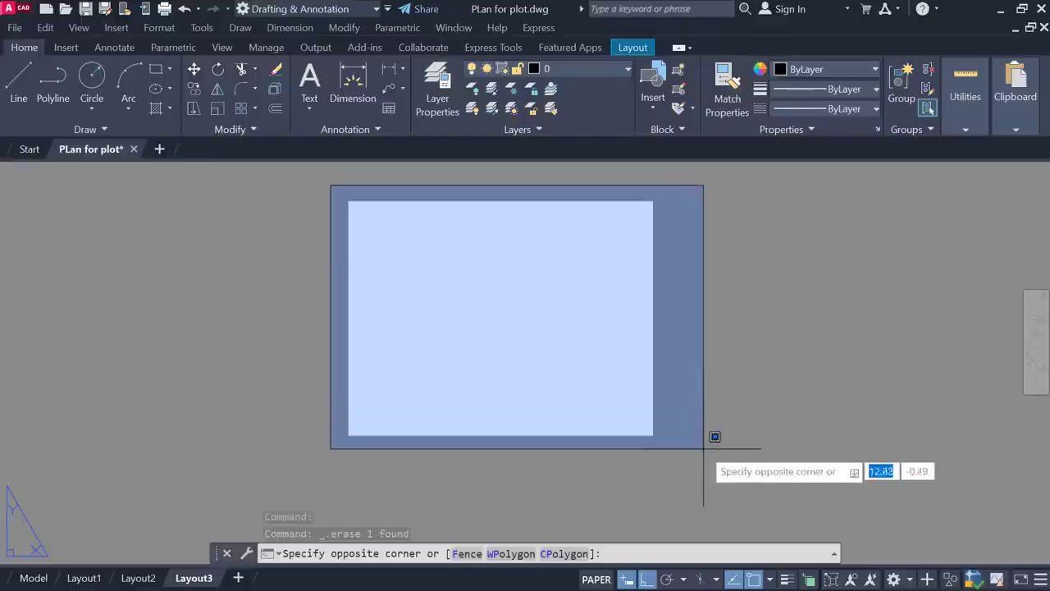
{"action": "left_click", "coordinate": [675, 452]}
{"action": "left_click", "coordinate": [323, 175]}
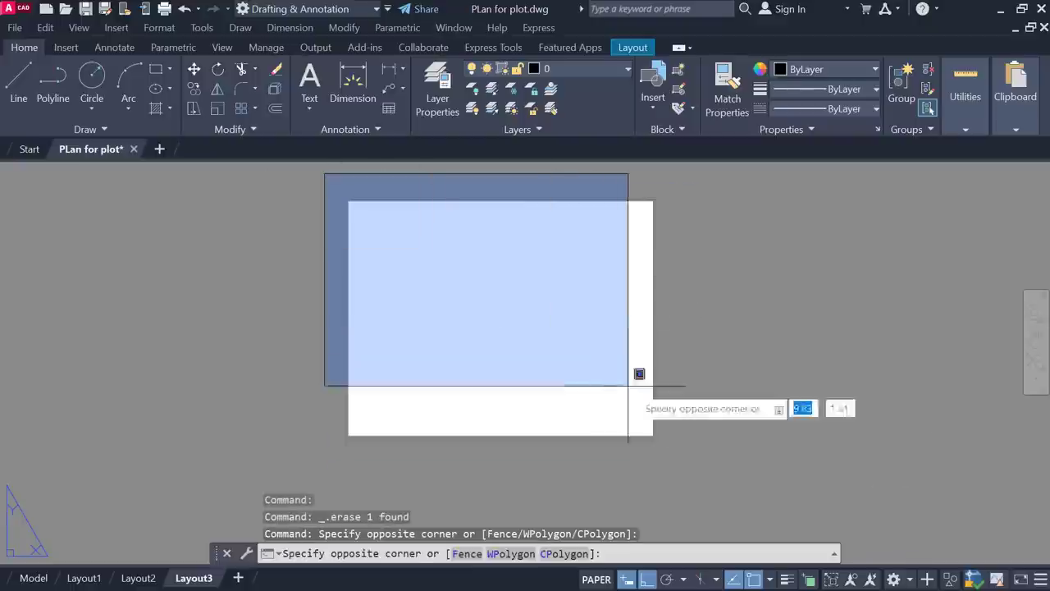
{"action": "left_click", "coordinate": [679, 465]}
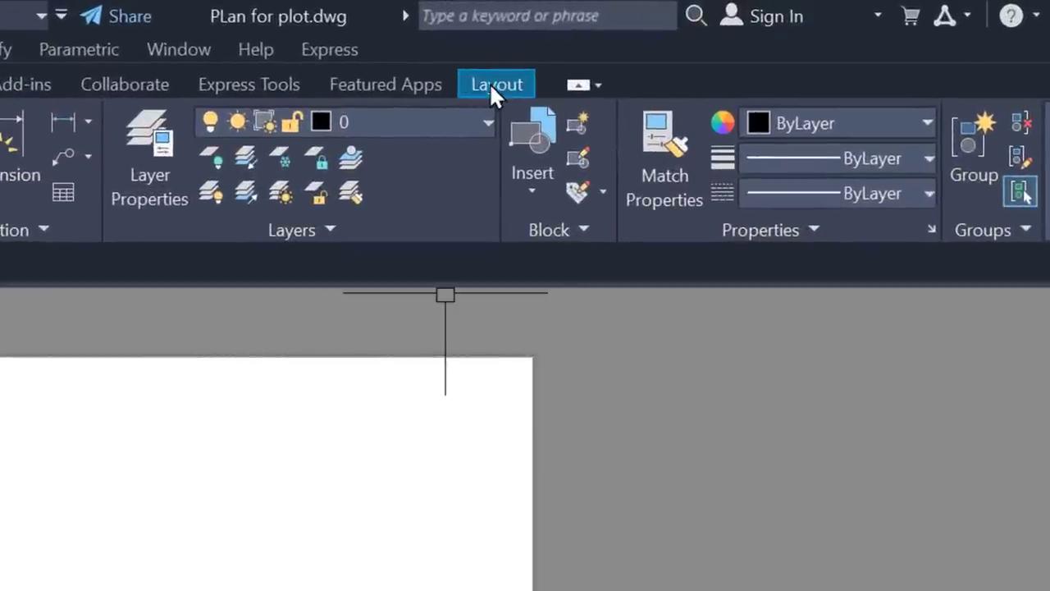
Open the Page Setup dialog for *Layout3*, showing Microsoft Print to PDF, Letter, 1:1.
{"action": "left_click", "coordinate": [491, 89]}
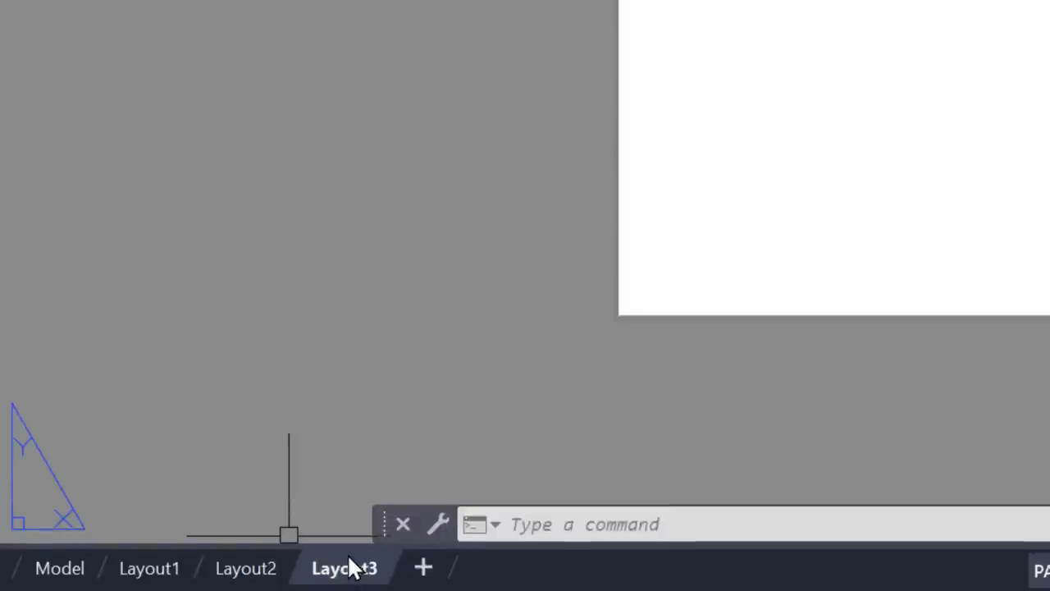
{"action": "right_click", "coordinate": [350, 565]}
{"action": "left_click", "coordinate": [468, 337]}
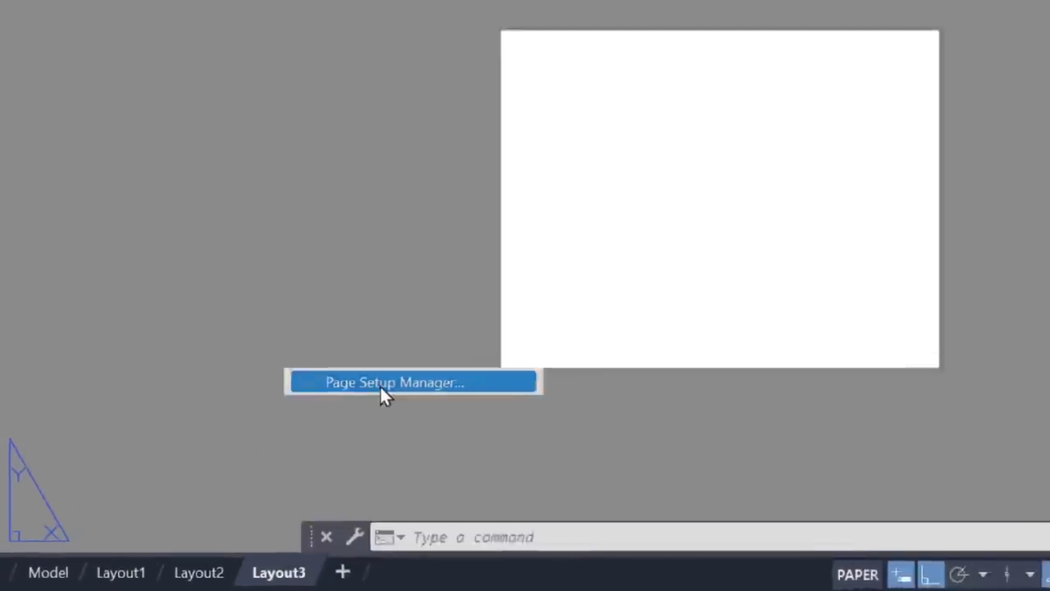
{"action": "left_click", "coordinate": [699, 118]}
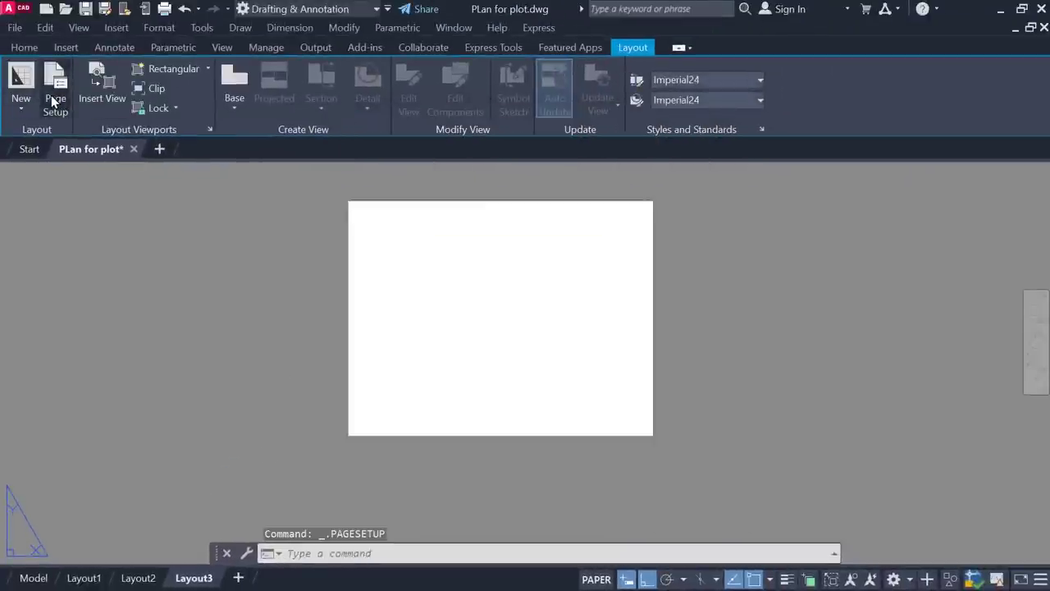
{"action": "left_click", "coordinate": [51, 98]}
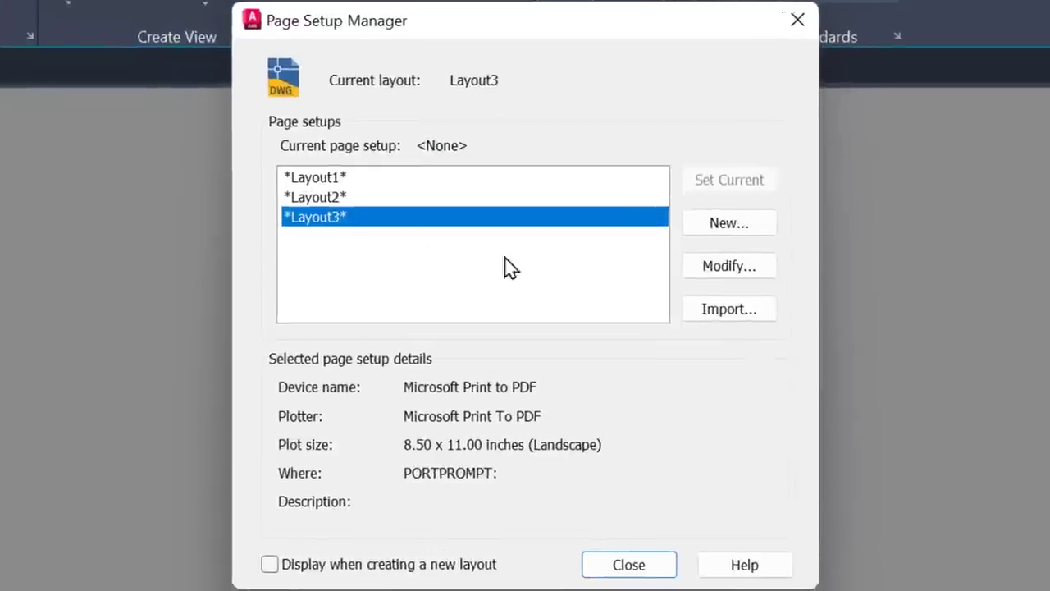
{"action": "left_click", "coordinate": [711, 272]}
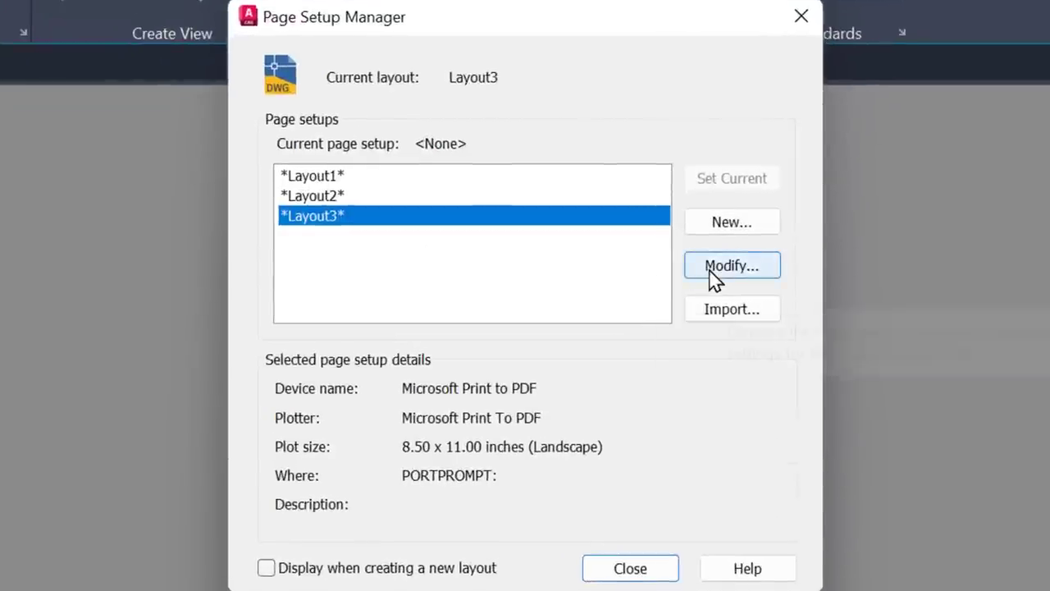
{"action": "left_click", "coordinate": [711, 271]}
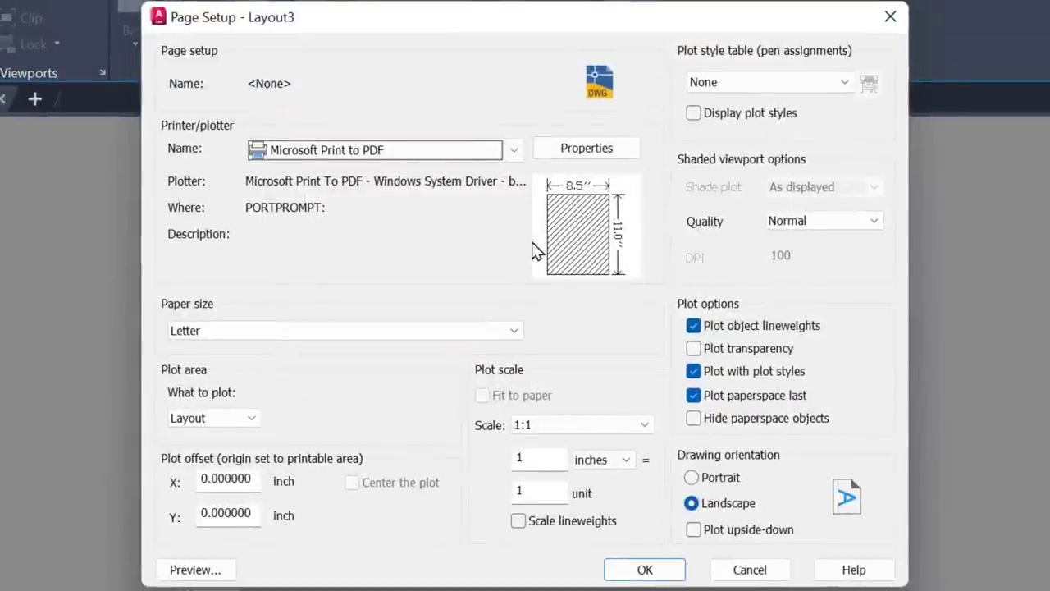
Pick DWG To PDF.pc3 as the plotter and ISO A4 (297.00 x 210.00 MM) paper.
{"action": "left_click", "coordinate": [416, 151]}
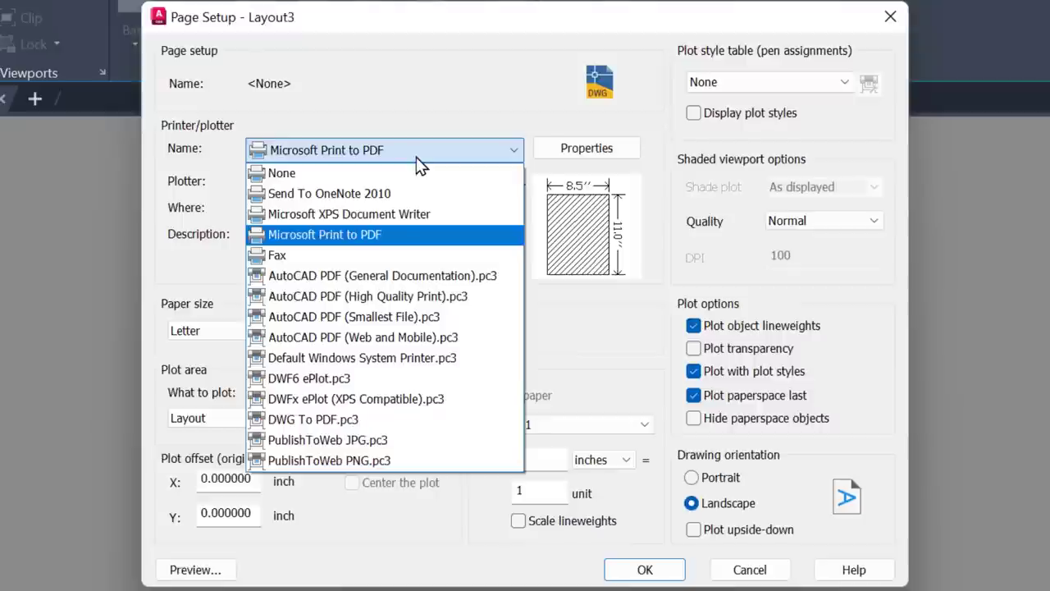
{"action": "left_click", "coordinate": [331, 417]}
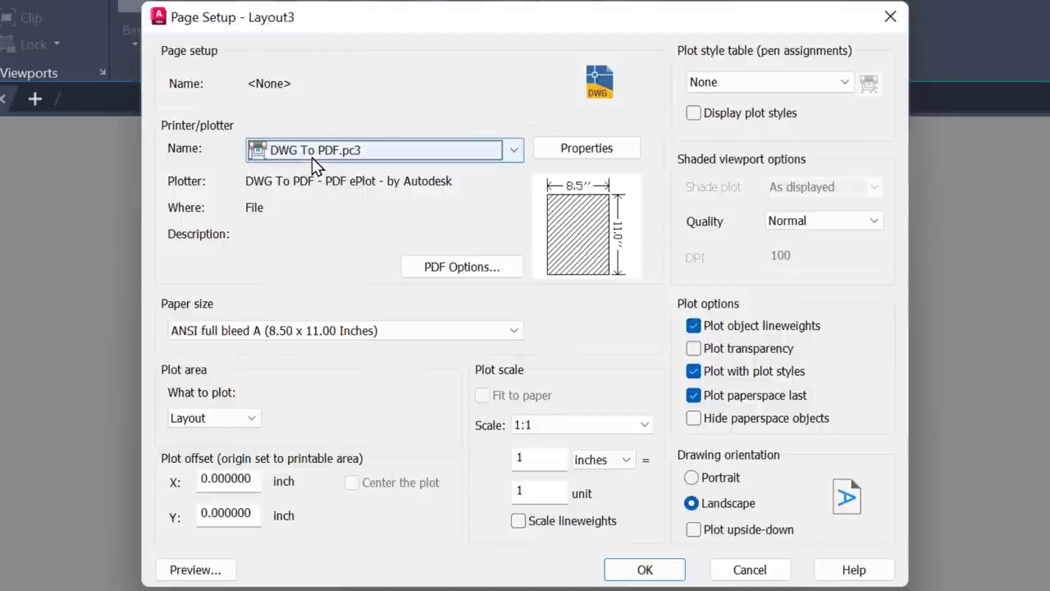
{"action": "left_click", "coordinate": [234, 332]}
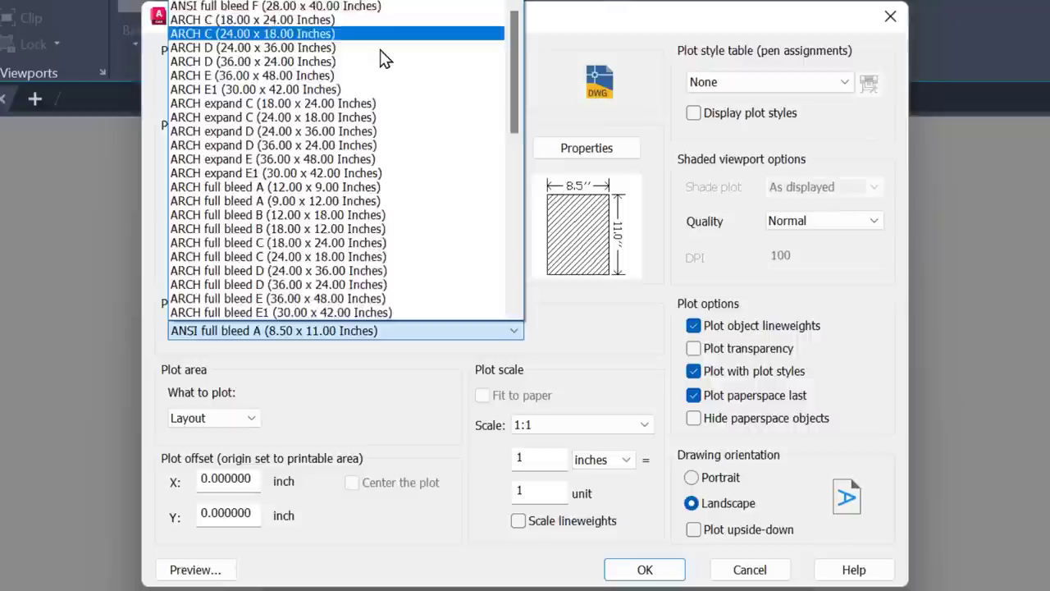
{"action": "scroll", "coordinate": [382, 62], "scroll_direction": "down", "scroll_amount": 2}
{"action": "scroll", "coordinate": [376, 73], "scroll_direction": "down", "scroll_amount": 2}
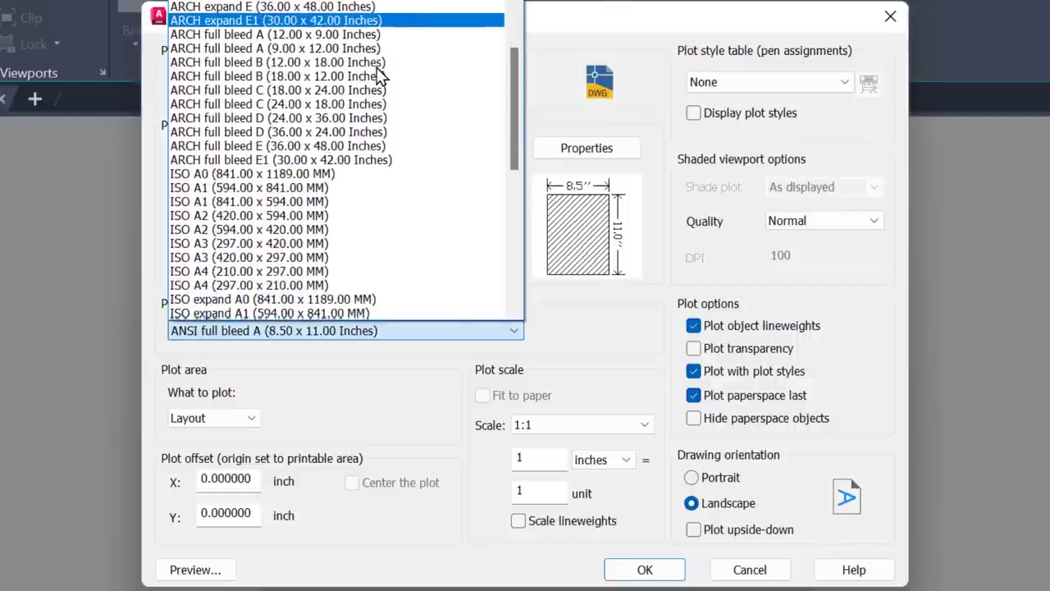
{"action": "left_click", "coordinate": [245, 288]}
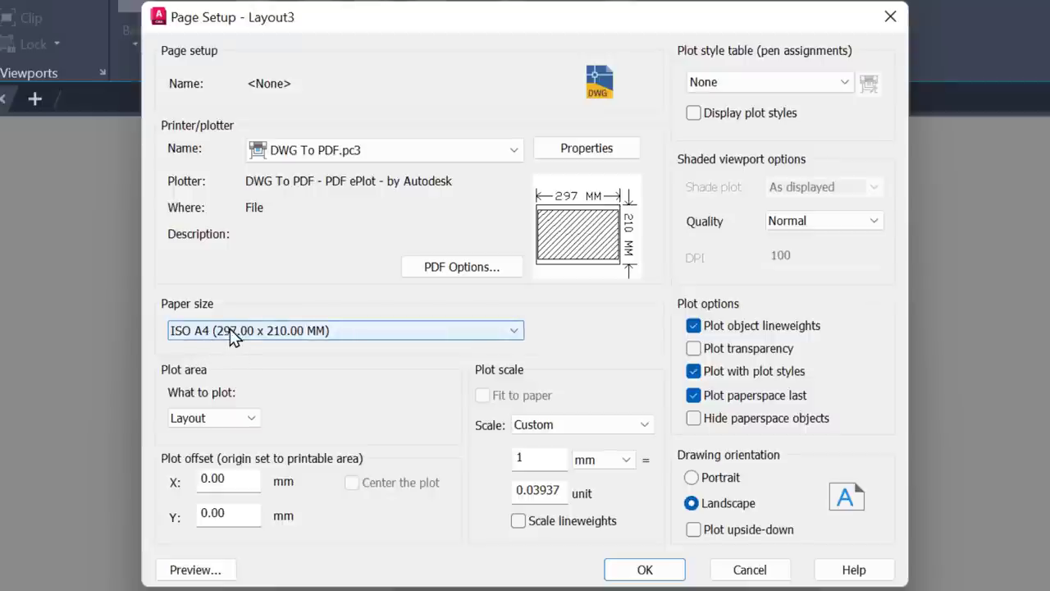
{"action": "left_click", "coordinate": [232, 332]}
{"action": "scroll", "coordinate": [344, 164], "scroll_direction": "down", "scroll_amount": 5}
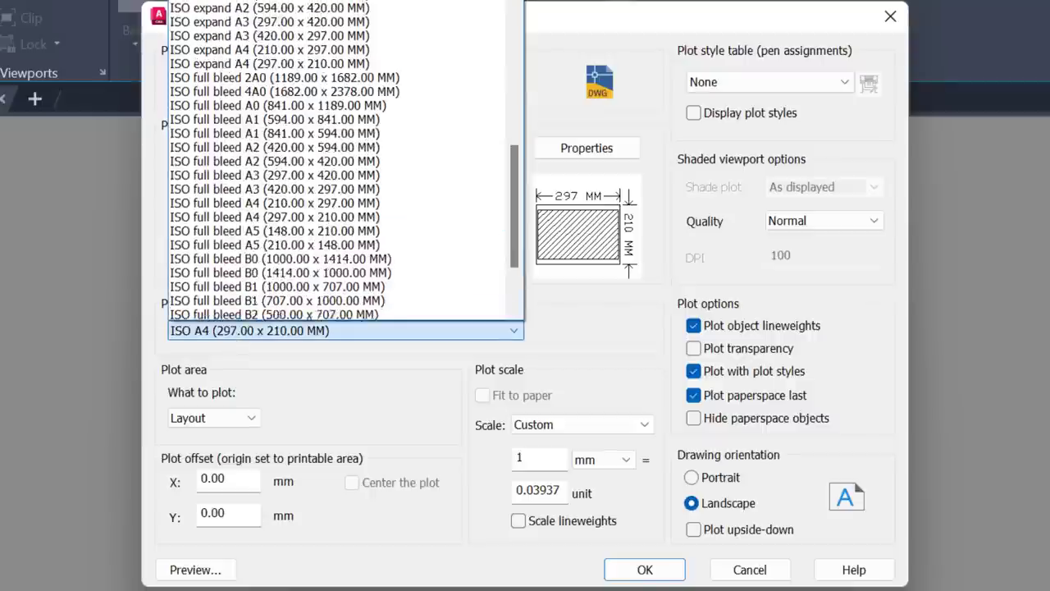
{"action": "scroll", "coordinate": [345, 164], "scroll_direction": "up", "scroll_amount": 3}
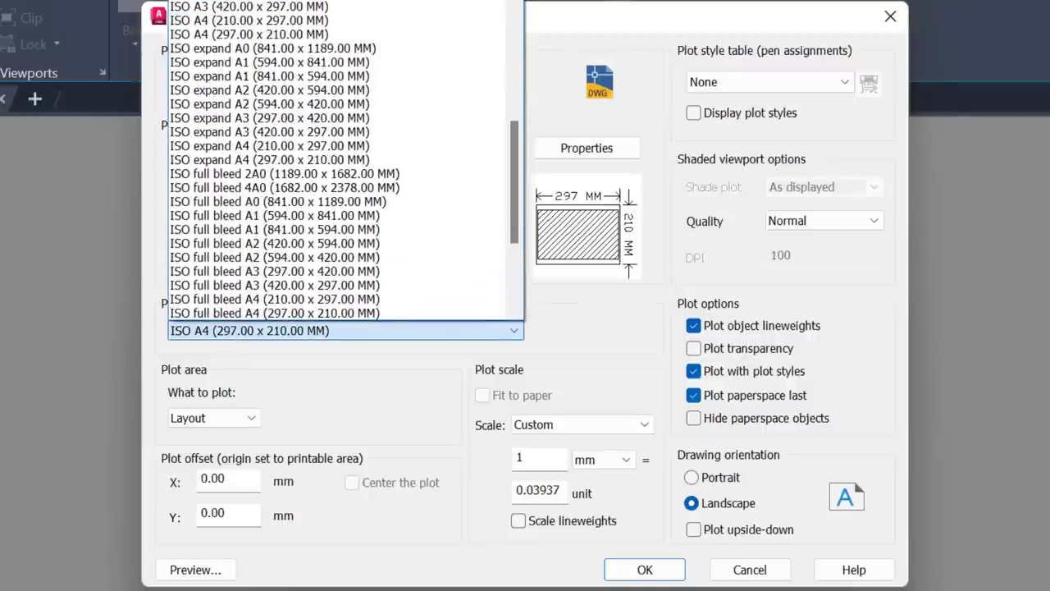
{"action": "left_click", "coordinate": [398, 408]}
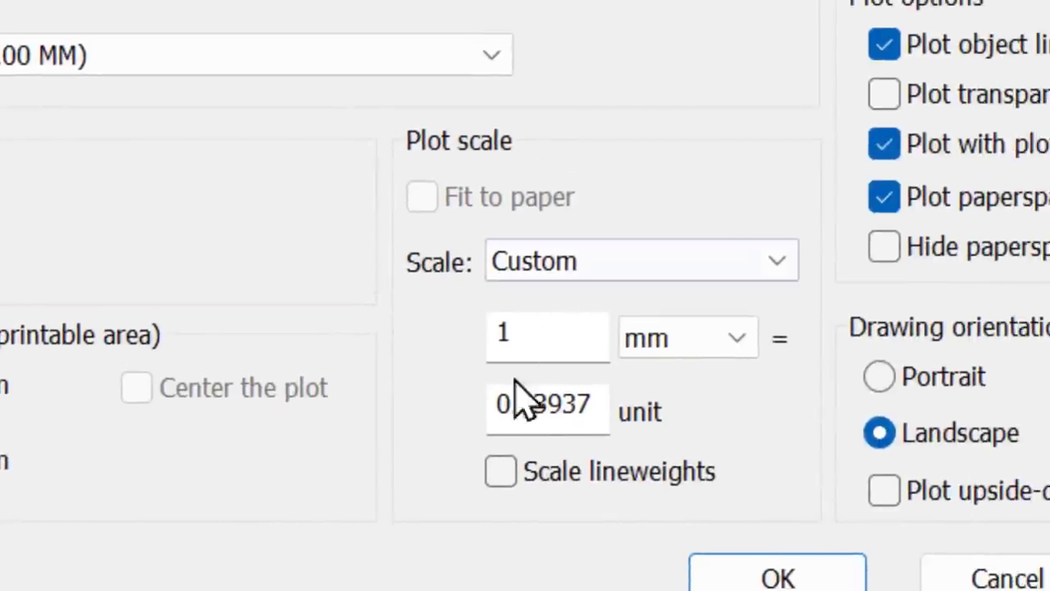
Start entering a custom plot scale, editing the millimetre and unit values.
{"action": "left_click", "coordinate": [557, 341]}
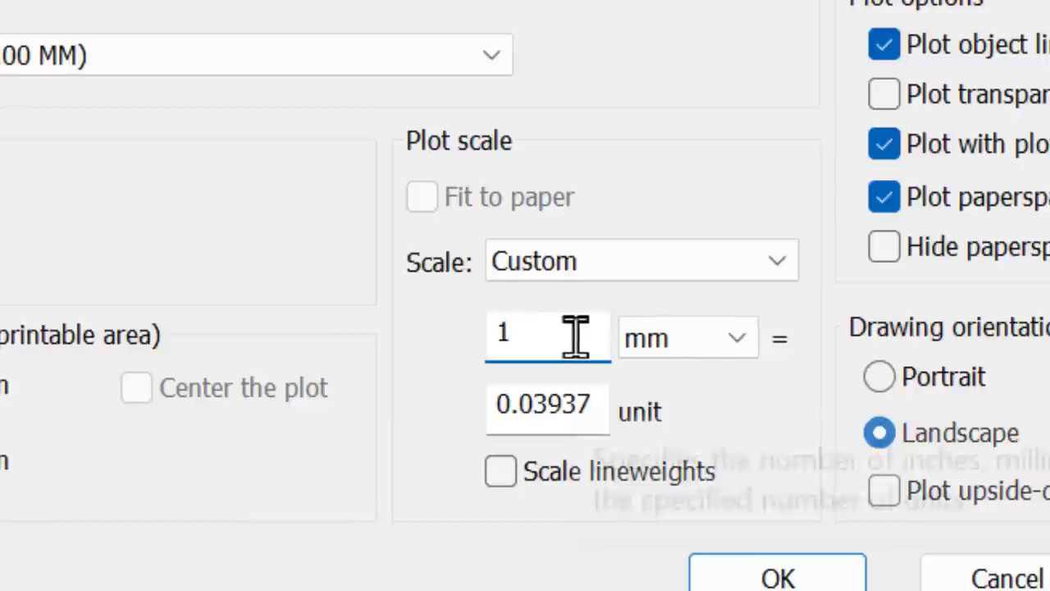
{"action": "type", "text": "000"}
{"action": "key", "text": "Tab"}
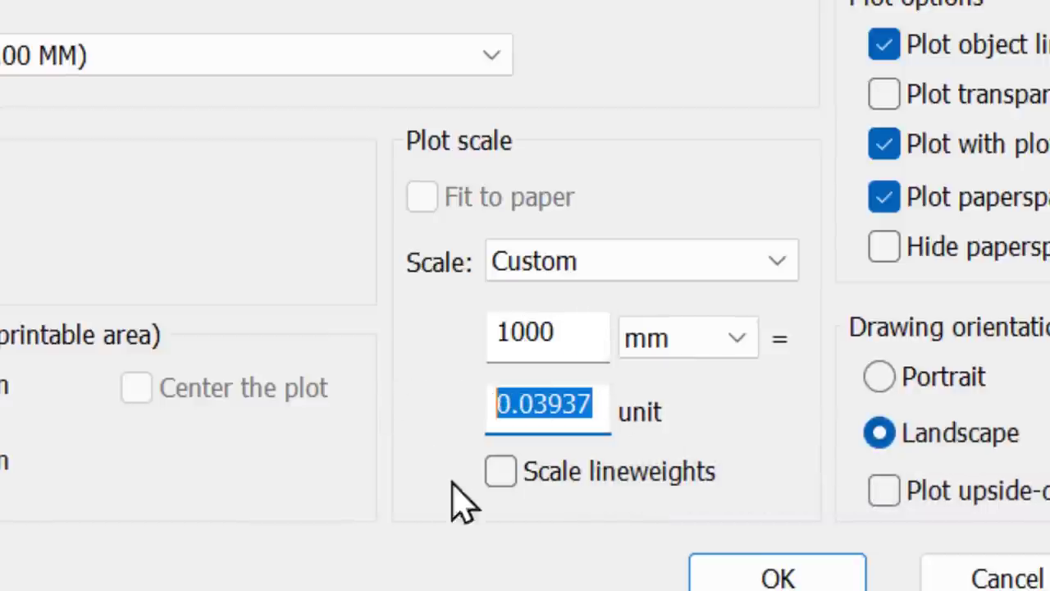
{"action": "type", "text": "1"}
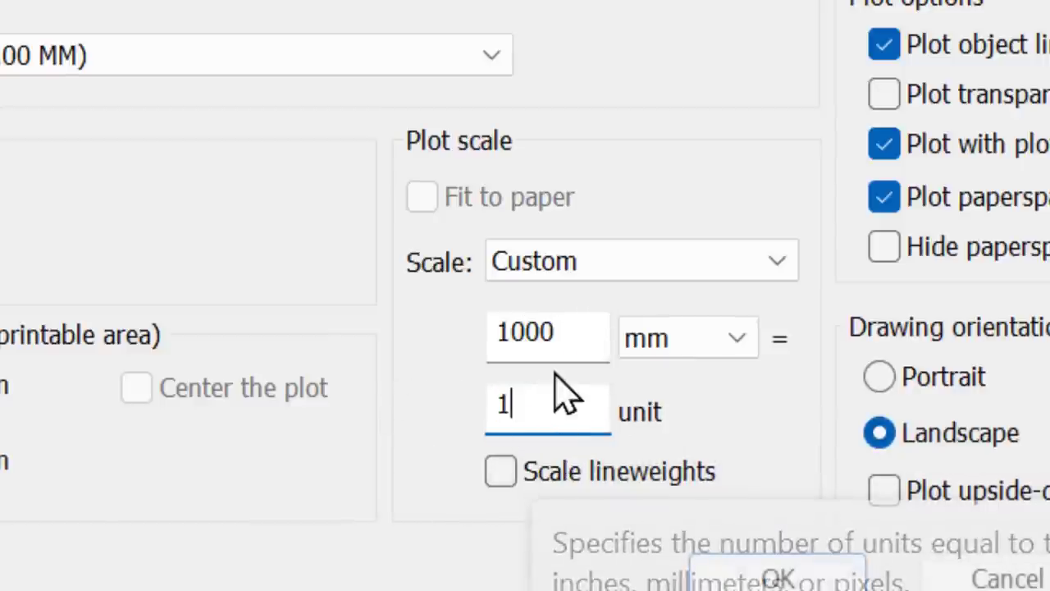
{"action": "left_click", "coordinate": [566, 333]}
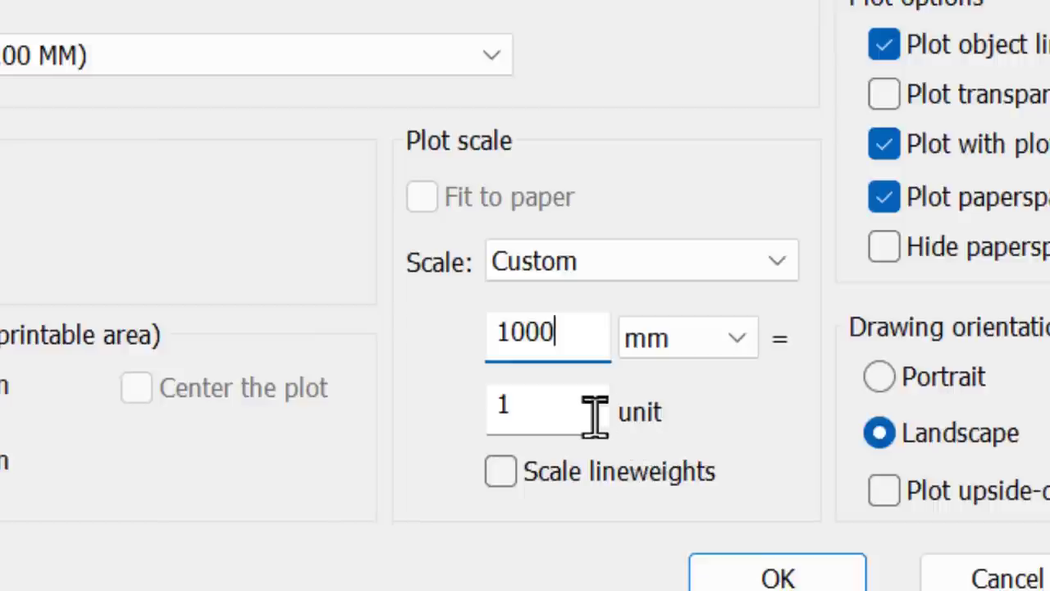
{"action": "key", "text": "BackSpace"}
{"action": "key", "text": "BackSpace"}
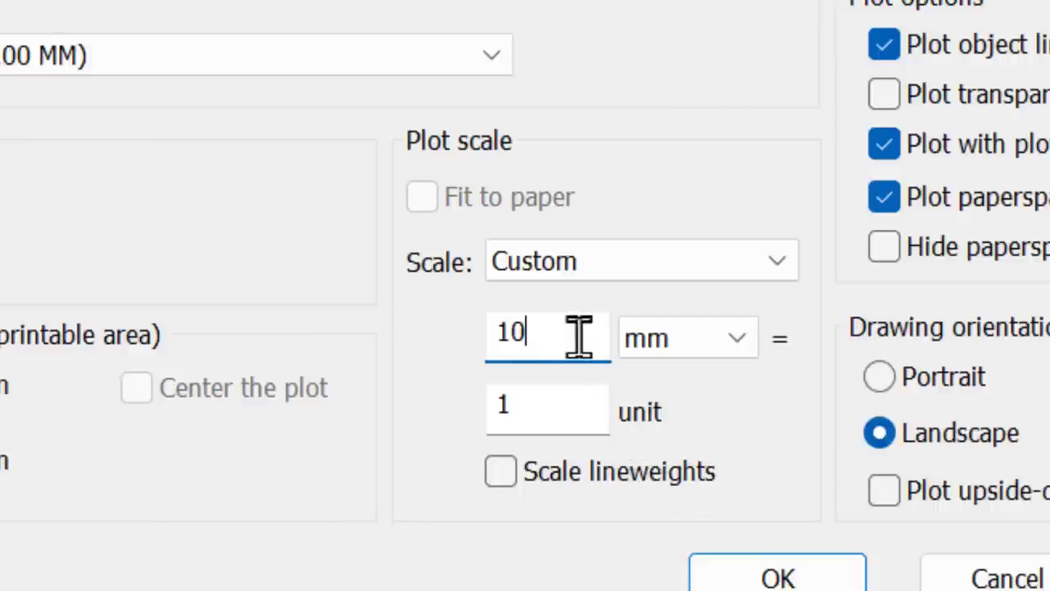
{"action": "key", "text": "BackSpace"}
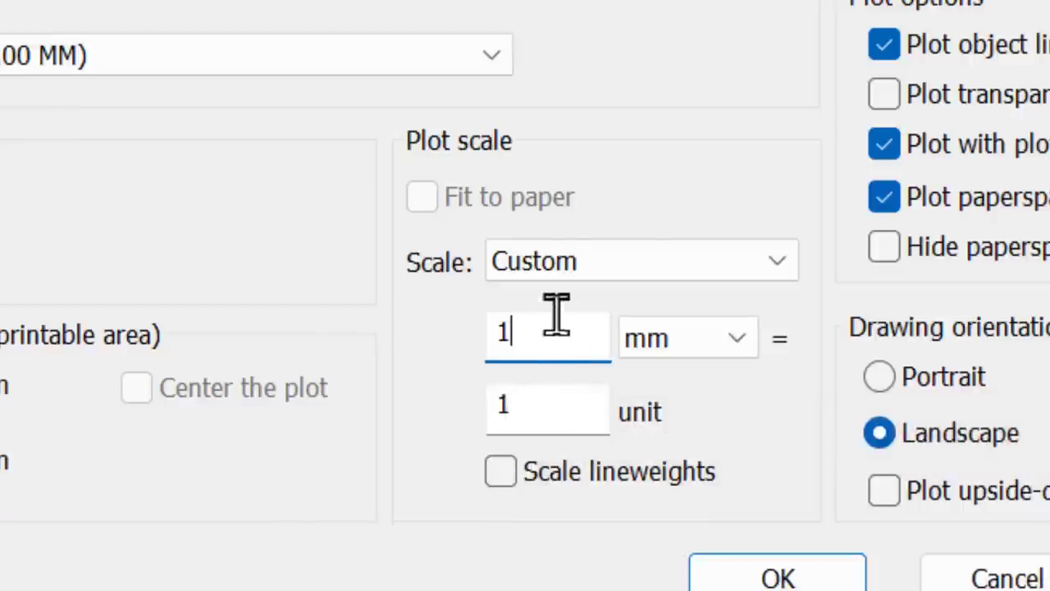
{"action": "type", "text": "000"}
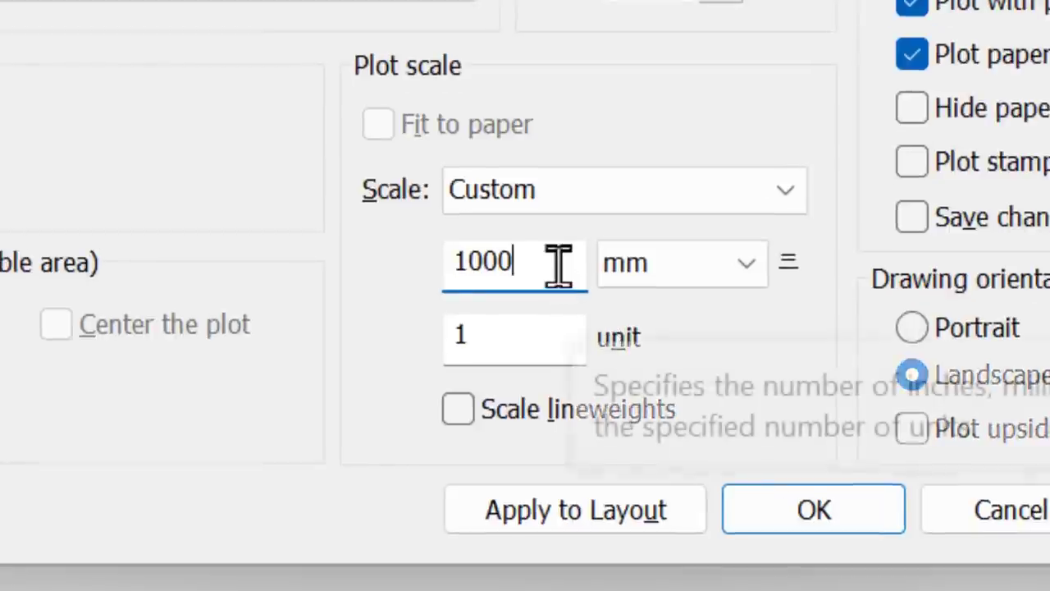
Finish the Custom scale as 1000 mm = 1 unit and accept the page setup.
{"action": "key", "text": "BackSpace"}
{"action": "key", "text": "BackSpace"}
{"action": "key", "text": "BackSpace"}
{"action": "key", "text": "Tab"}
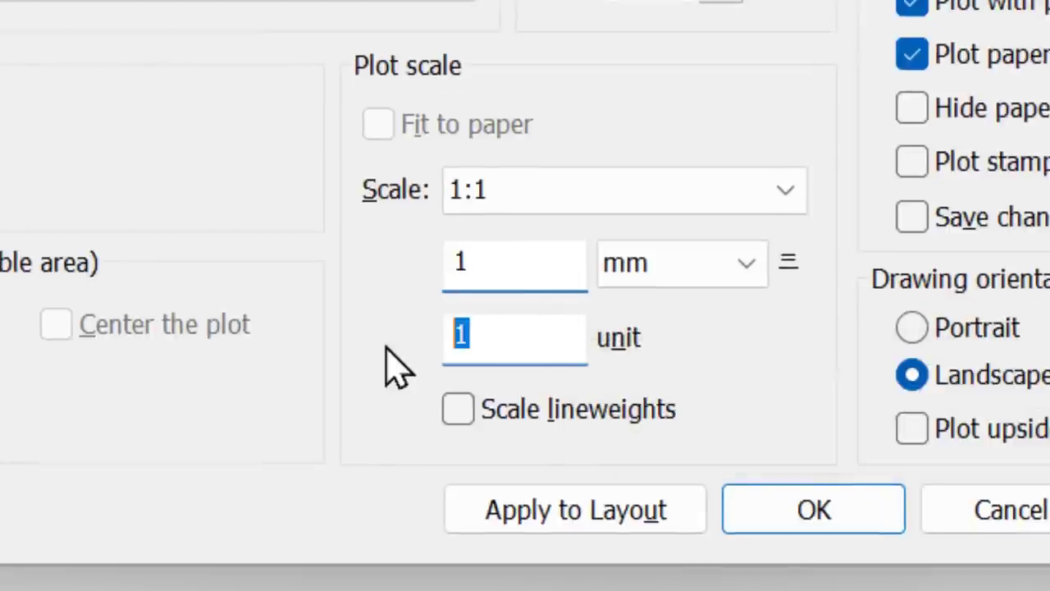
{"action": "type", "text": "0"}
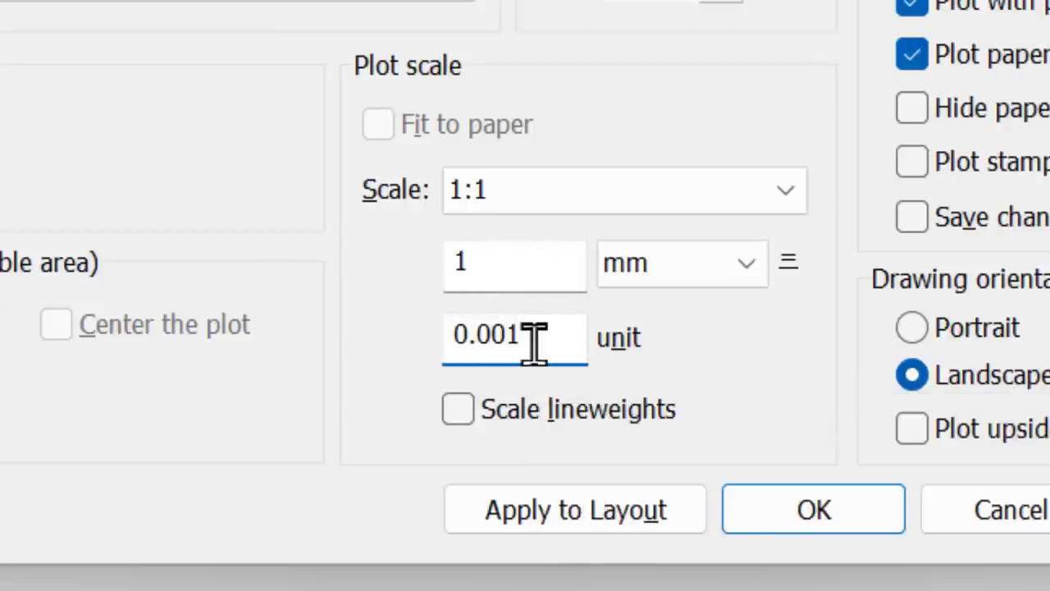
{"action": "key", "text": "Tab"}
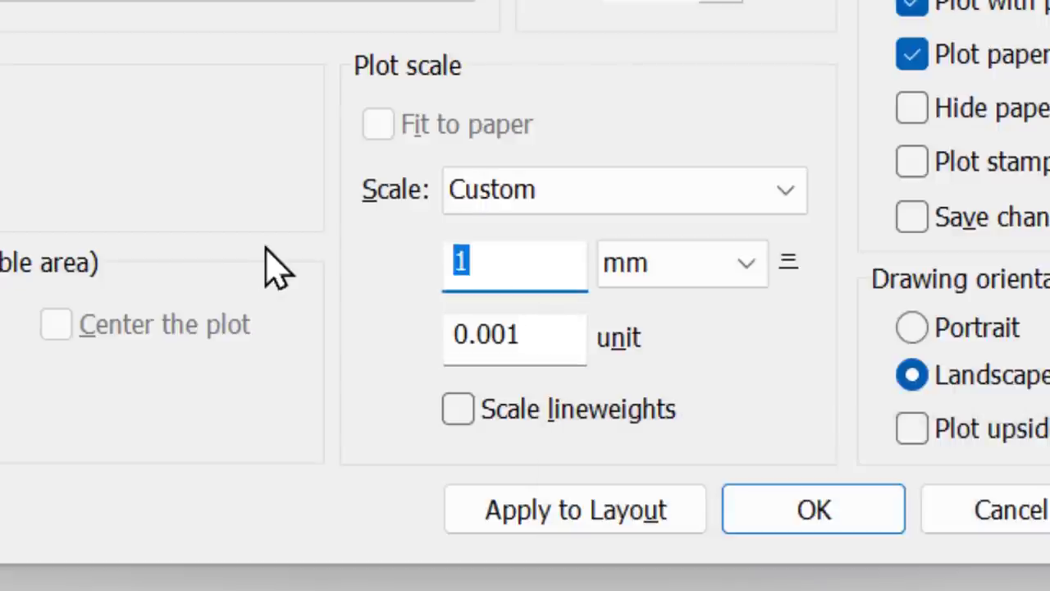
{"action": "type", "text": "1000"}
{"action": "key", "text": "shift+Tab"}
{"action": "type", "text": "1"}
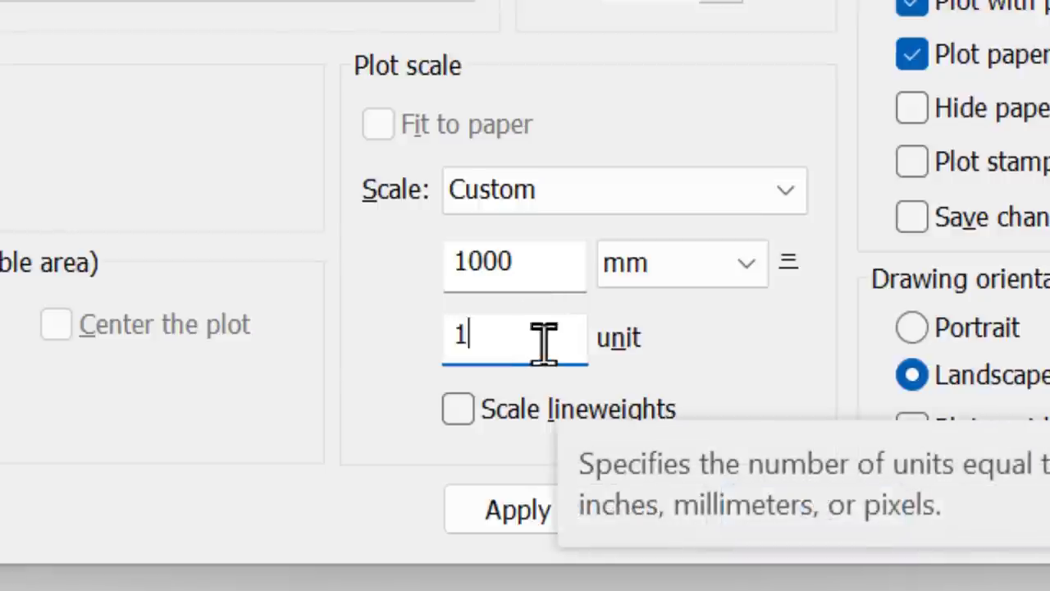
{"action": "left_click", "coordinate": [548, 263]}
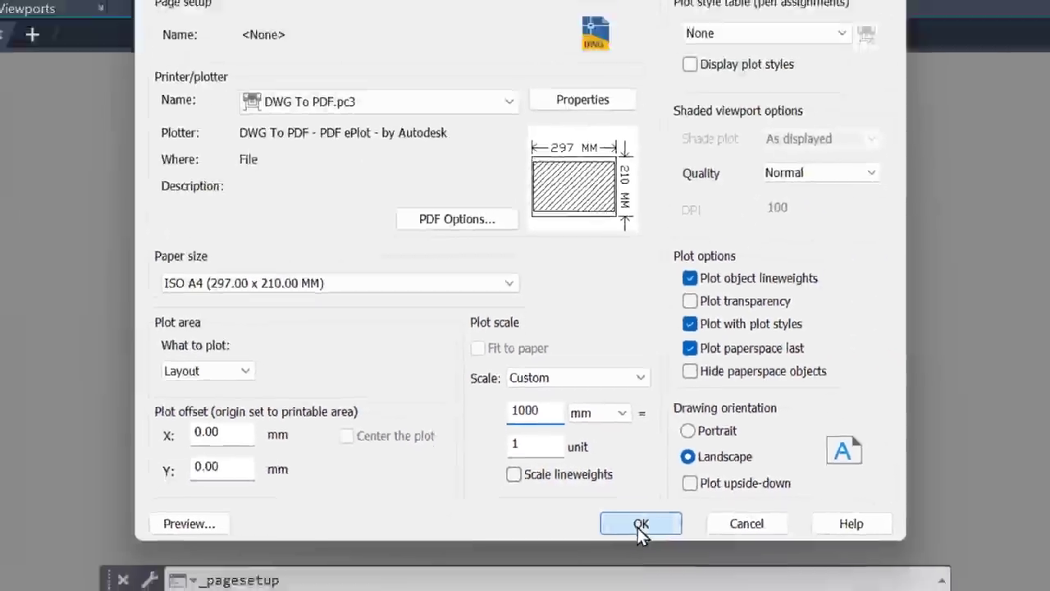
{"action": "left_click", "coordinate": [640, 524]}
Close the Page Setup Manager and look over the empty A4 Layout3 sheet.
{"action": "left_click", "coordinate": [591, 465]}
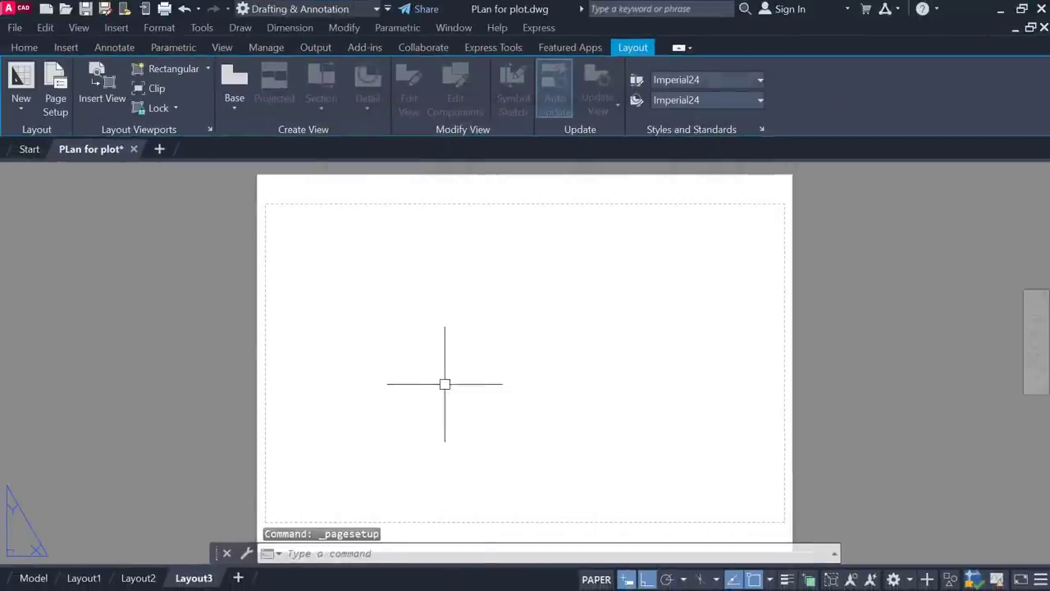
{"action": "scroll", "coordinate": [445, 383], "scroll_direction": "down", "scroll_amount": 2}
{"action": "mouse_move", "coordinate": [359, 347]}
{"action": "middle_mouse_down"}
{"action": "mouse_move", "coordinate": [394, 365]}
{"action": "mouse_move", "coordinate": [397, 352]}
{"action": "middle_mouse_up"}
{"action": "scroll", "coordinate": [394, 359], "scroll_direction": "up", "scroll_amount": 2}
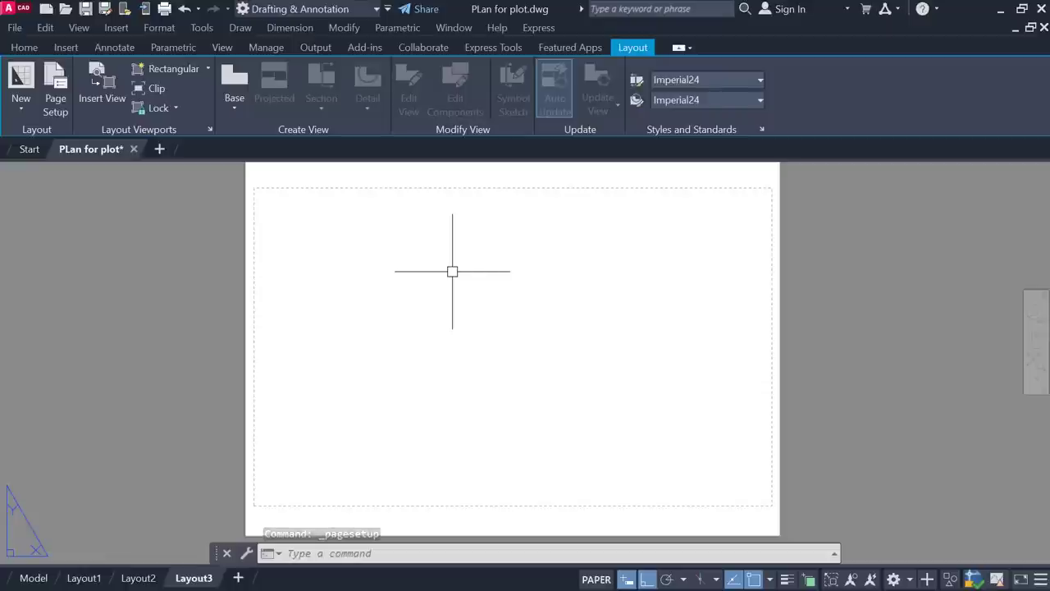
{"action": "left_click", "coordinate": [249, 176]}
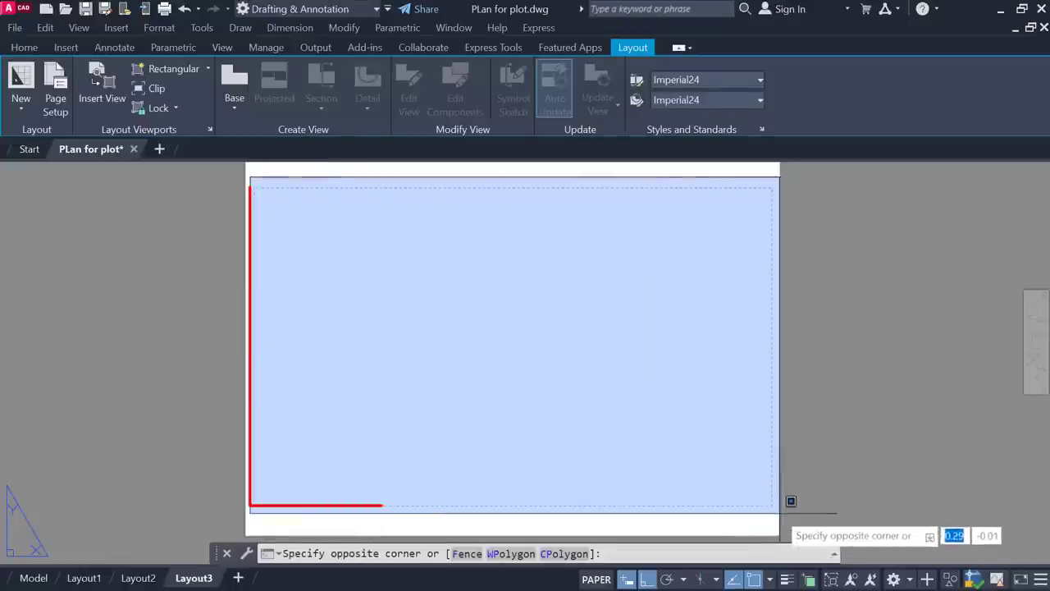
{"action": "left_click", "coordinate": [786, 493]}
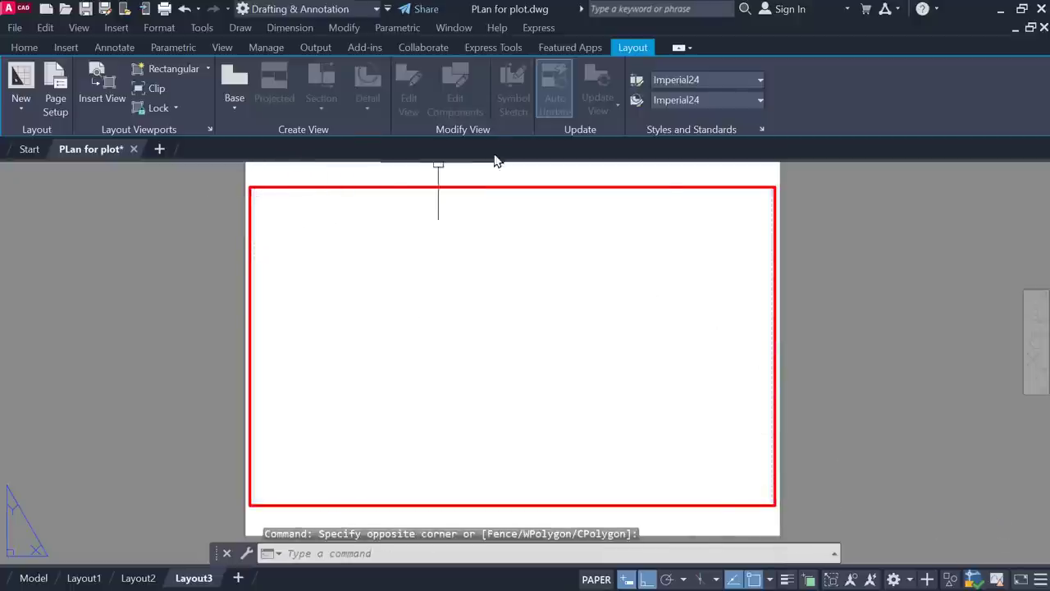
{"action": "scroll", "coordinate": [459, 282], "scroll_direction": "down", "scroll_amount": 2}
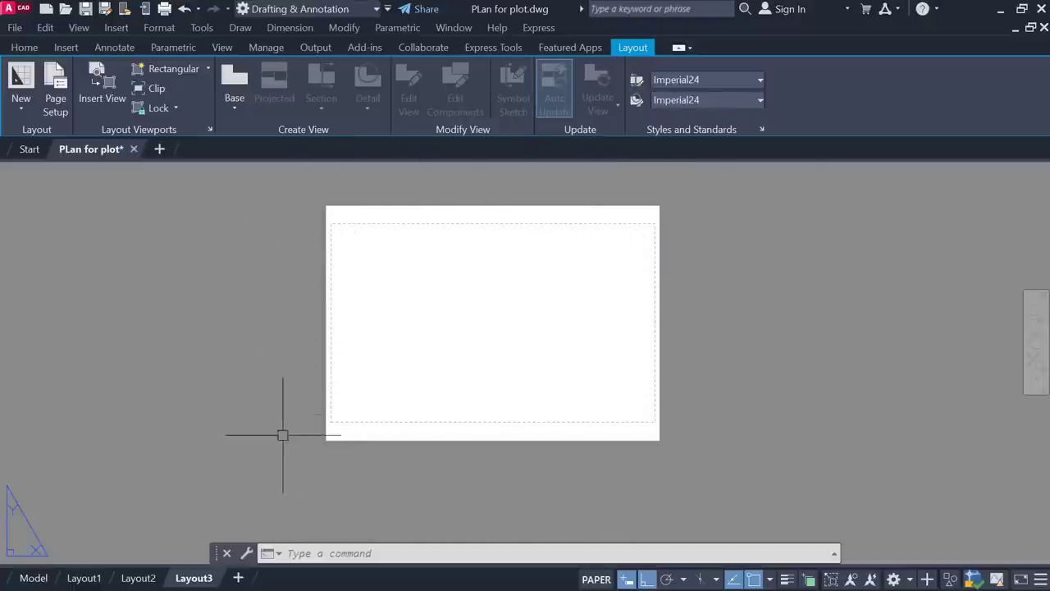
{"action": "scroll", "coordinate": [560, 301], "scroll_direction": "up", "scroll_amount": 2}
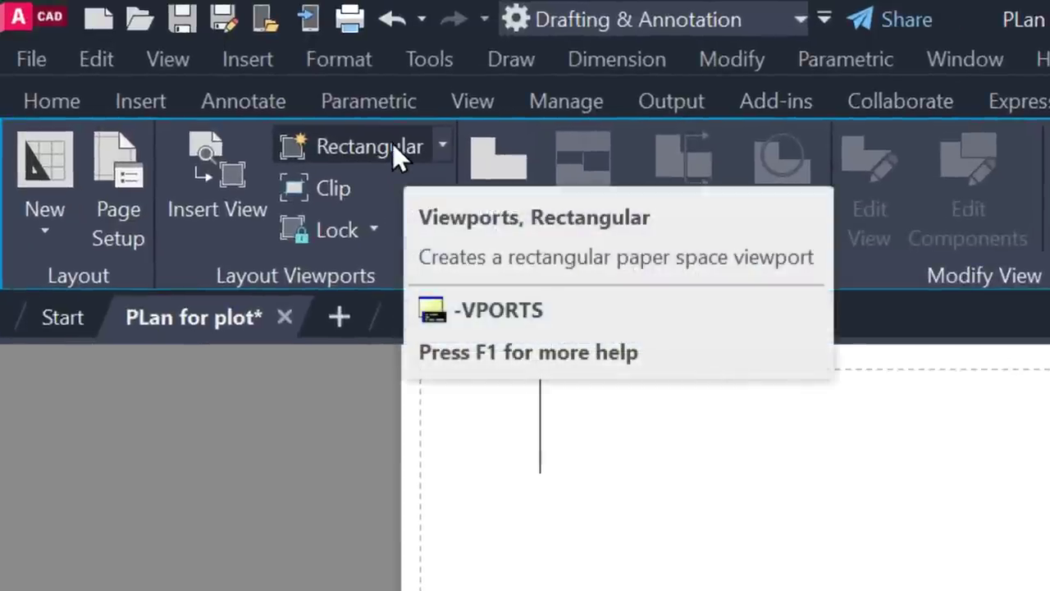
Draw a rectangular viewport from the sheet's bottom-left to its top-right printable corner.
{"action": "left_click", "coordinate": [392, 146]}
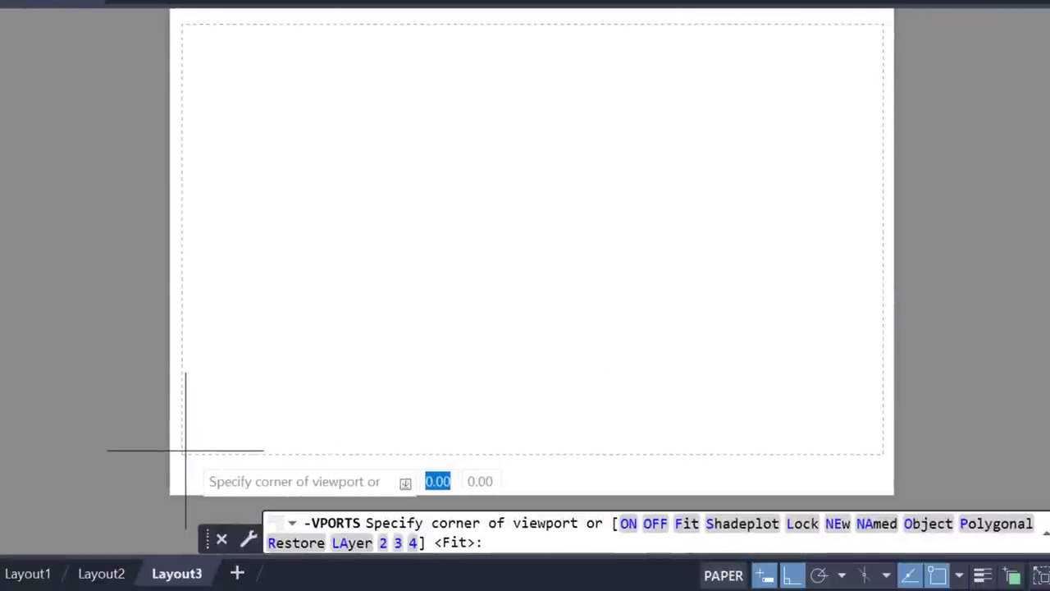
{"action": "left_click", "coordinate": [185, 450]}
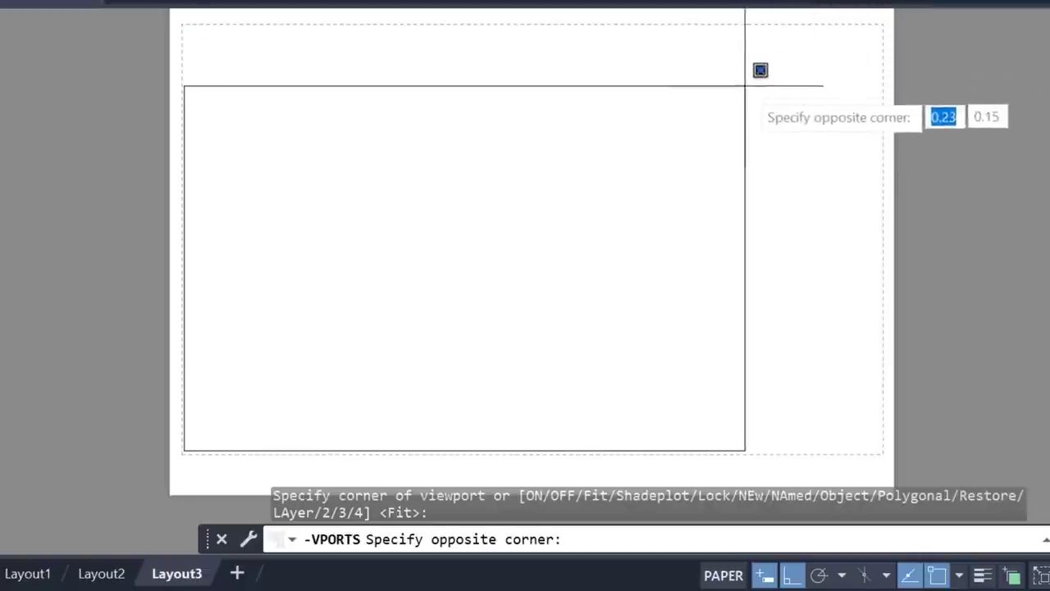
{"action": "left_click", "coordinate": [881, 27]}
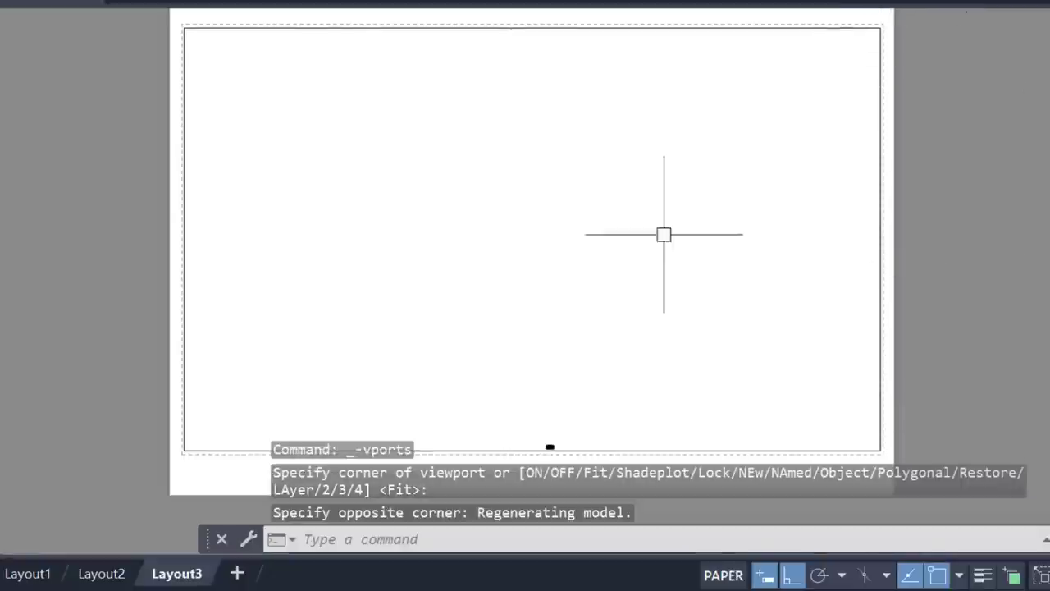
{"action": "scroll", "coordinate": [627, 239], "scroll_direction": "down", "scroll_amount": 2}
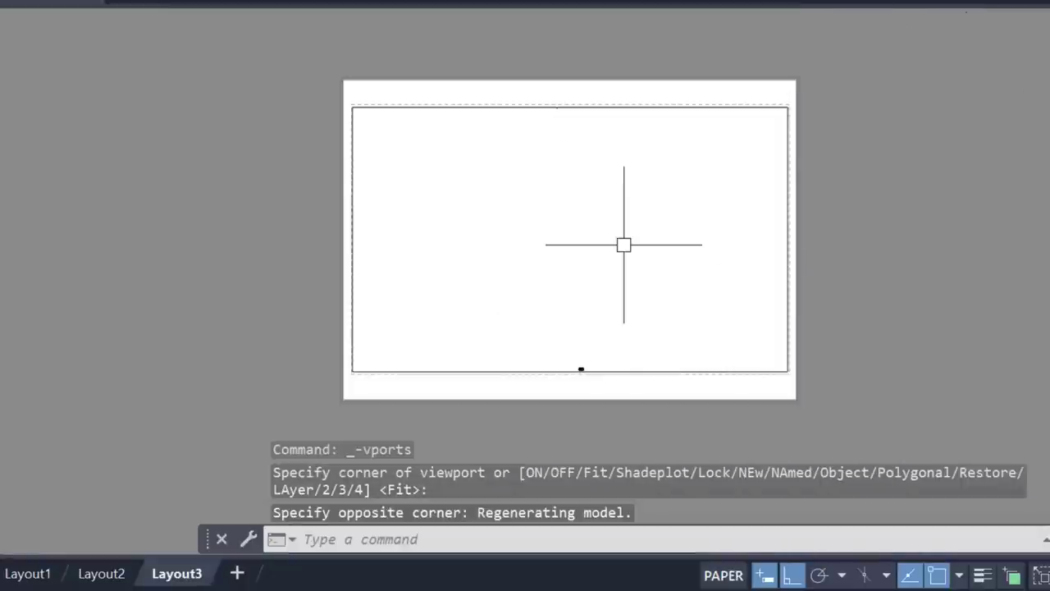
{"action": "left_click", "coordinate": [616, 108]}
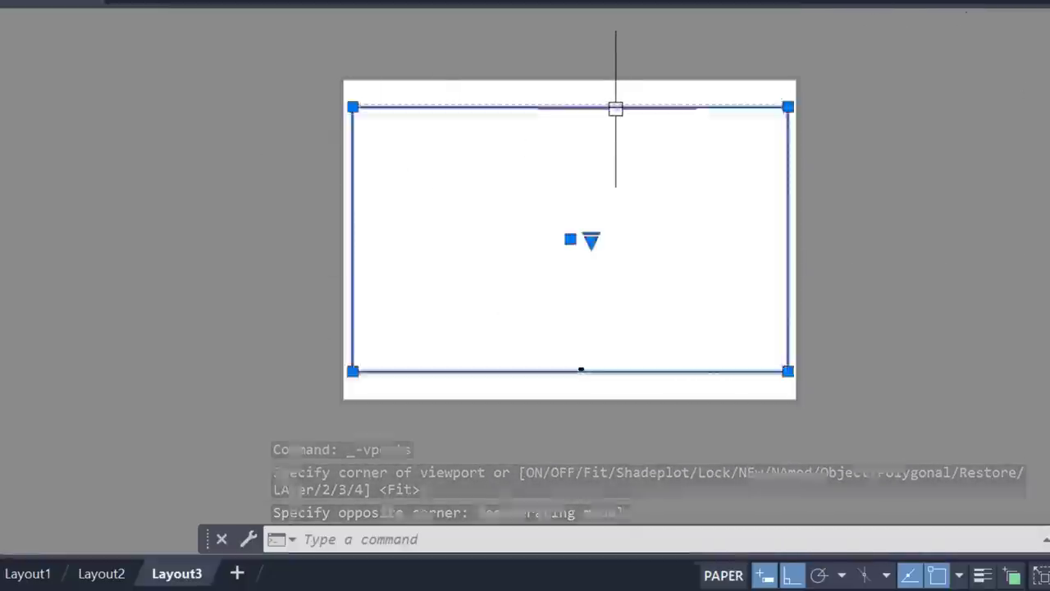
{"action": "key", "text": "Escape"}
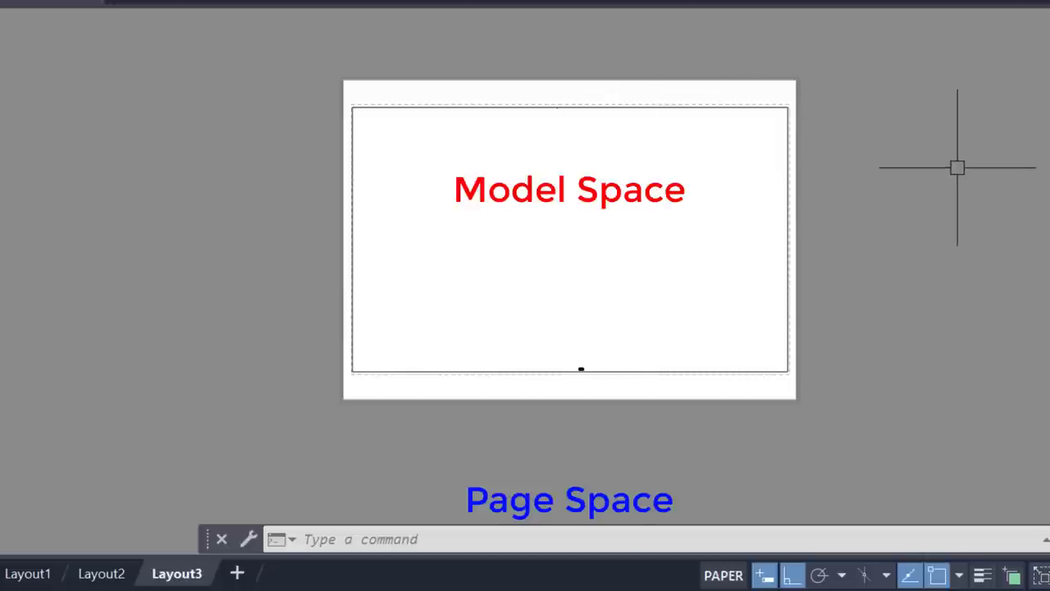
Activate the viewport, zoom until the house plan drawings fill it, and return to paper space.
{"action": "scroll", "coordinate": [594, 233], "scroll_direction": "up", "scroll_amount": 2}
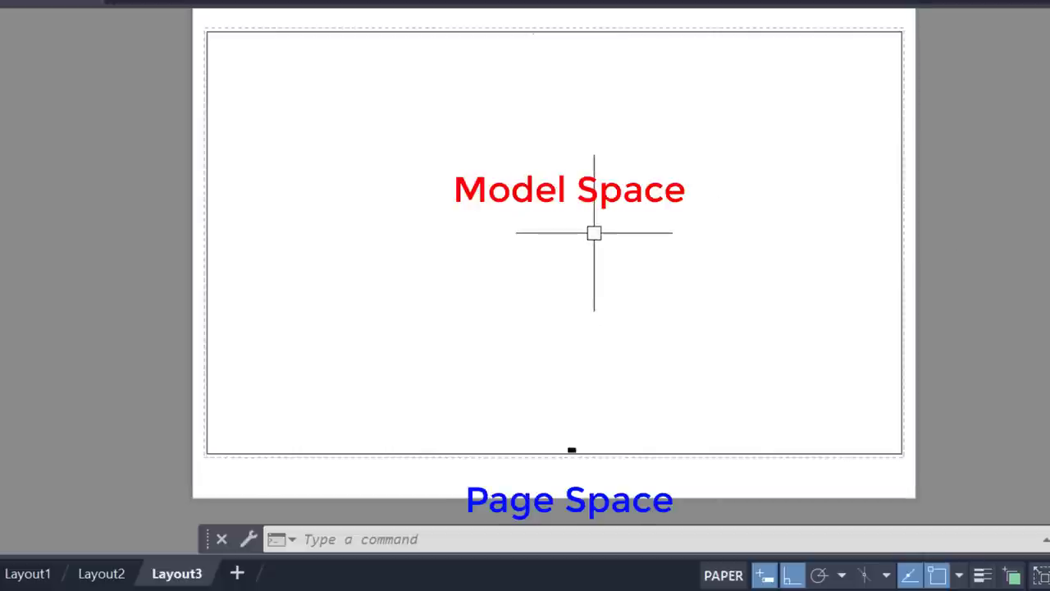
{"action": "double_click", "coordinate": [577, 188]}
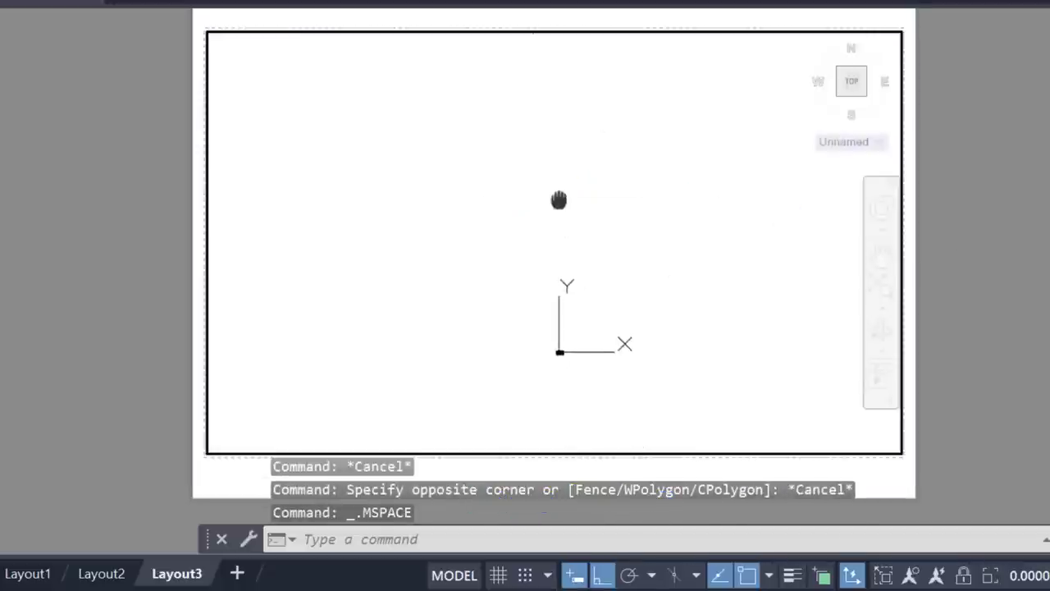
{"action": "scroll", "coordinate": [555, 353], "scroll_direction": "up", "scroll_amount": 5}
{"action": "scroll", "coordinate": [450, 349], "scroll_direction": "up", "scroll_amount": 3}
{"action": "scroll", "coordinate": [450, 349], "scroll_direction": "up", "scroll_amount": 4}
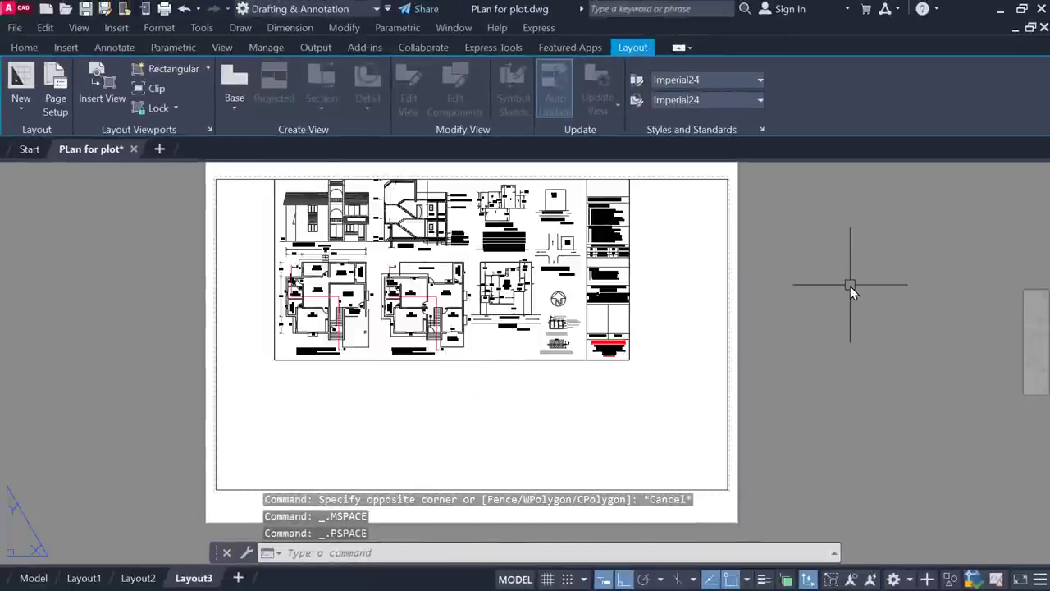
{"action": "double_click", "coordinate": [850, 293]}
{"action": "scroll", "coordinate": [554, 324], "scroll_direction": "down", "scroll_amount": 3}
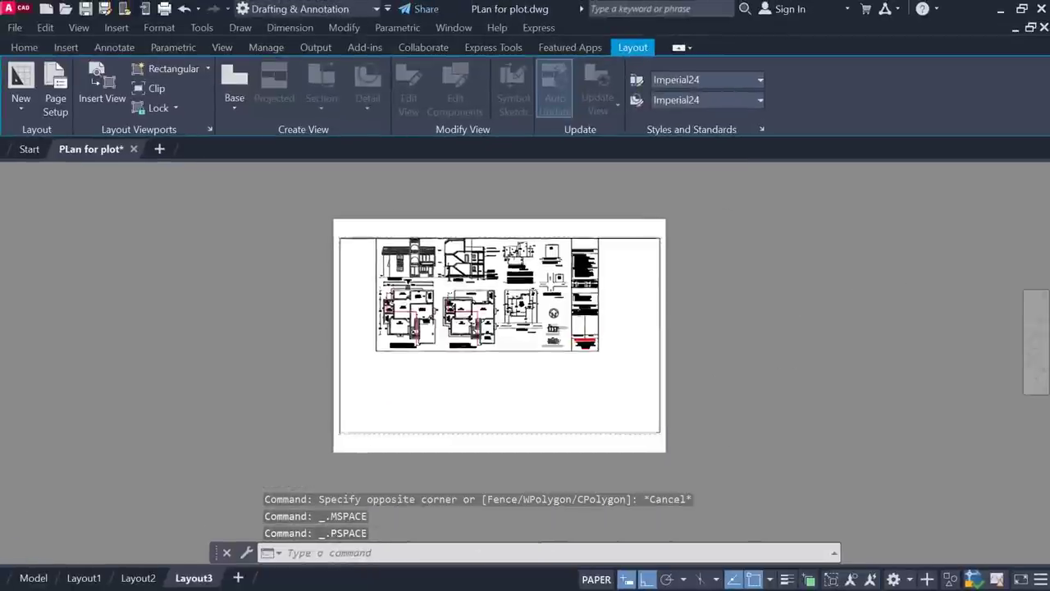
{"action": "scroll", "coordinate": [519, 322], "scroll_direction": "up", "scroll_amount": 2}
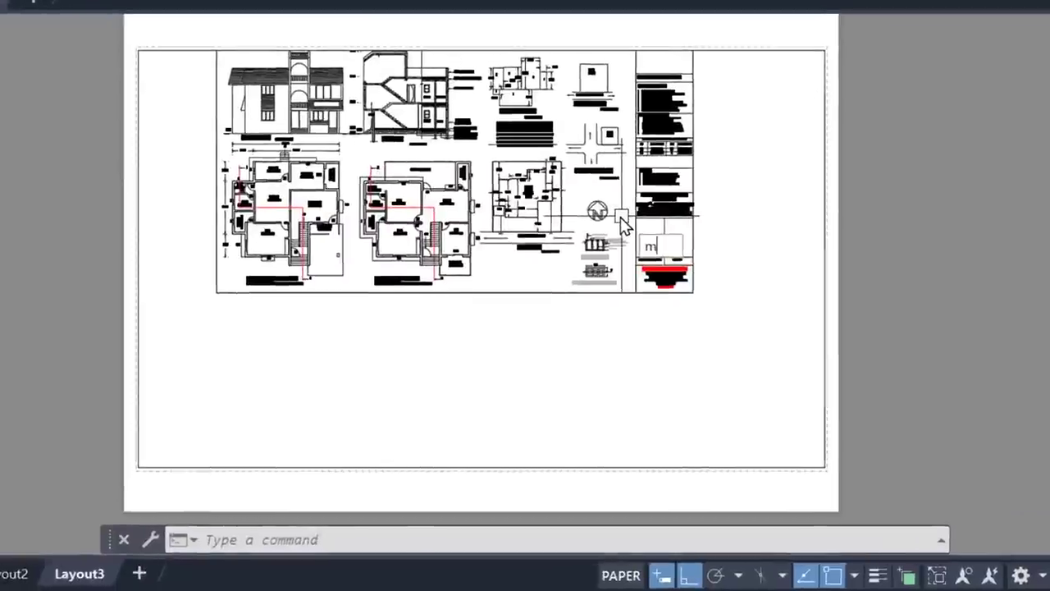
Toggle between the viewport's model space and paper space, nudging the drawings within it.
{"action": "type", "text": "s"}
{"action": "key", "text": "Return"}
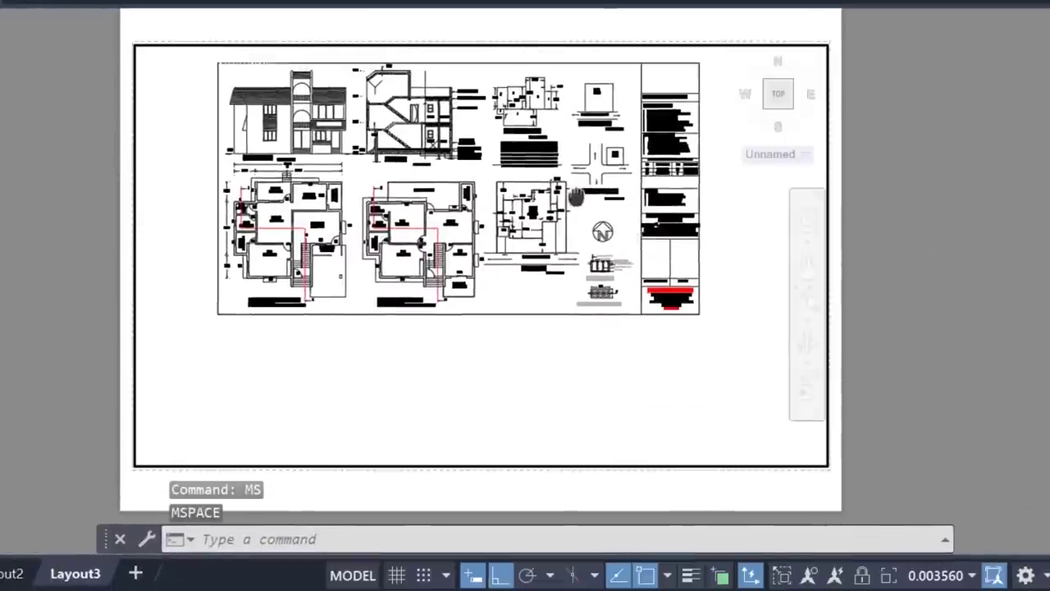
{"action": "middle_click_drag", "start_coordinate": [576, 195], "coordinate": [585, 222]}
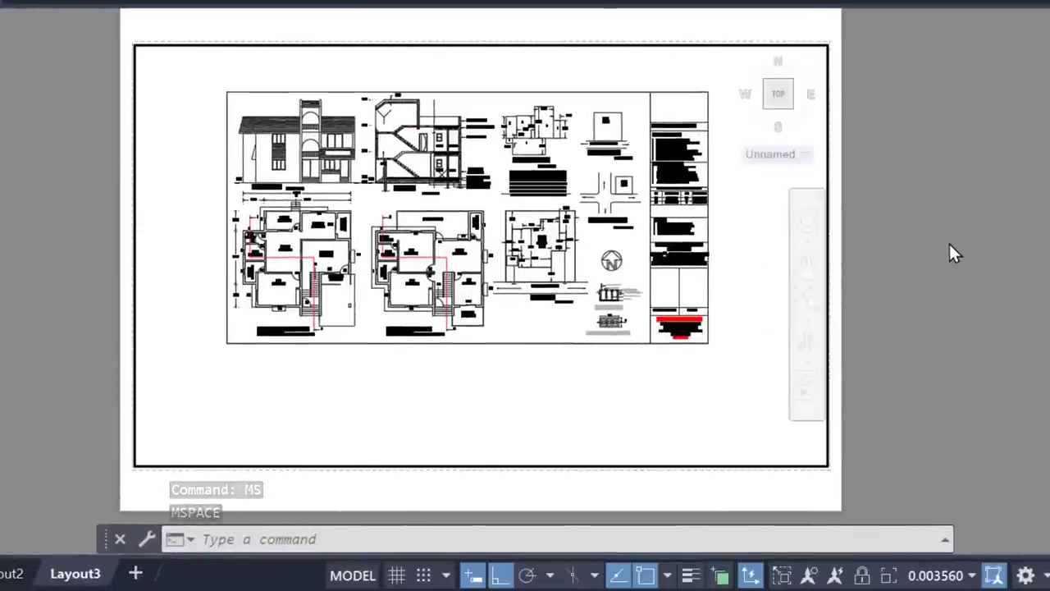
{"action": "type", "text": "ps"}
{"action": "key", "text": "Return"}
{"action": "type", "text": "MS"}
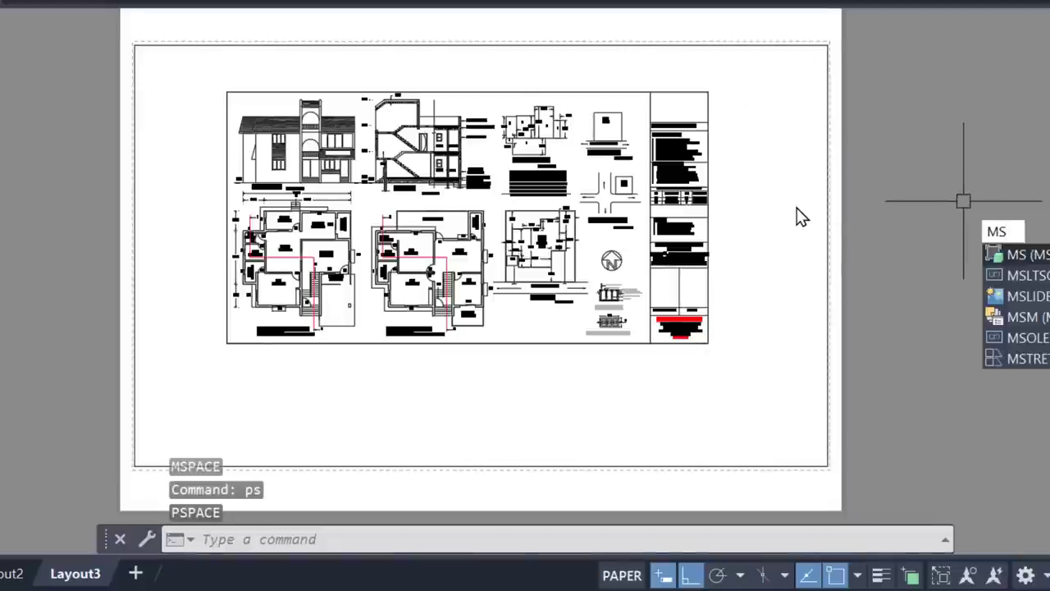
{"action": "key", "text": "Return"}
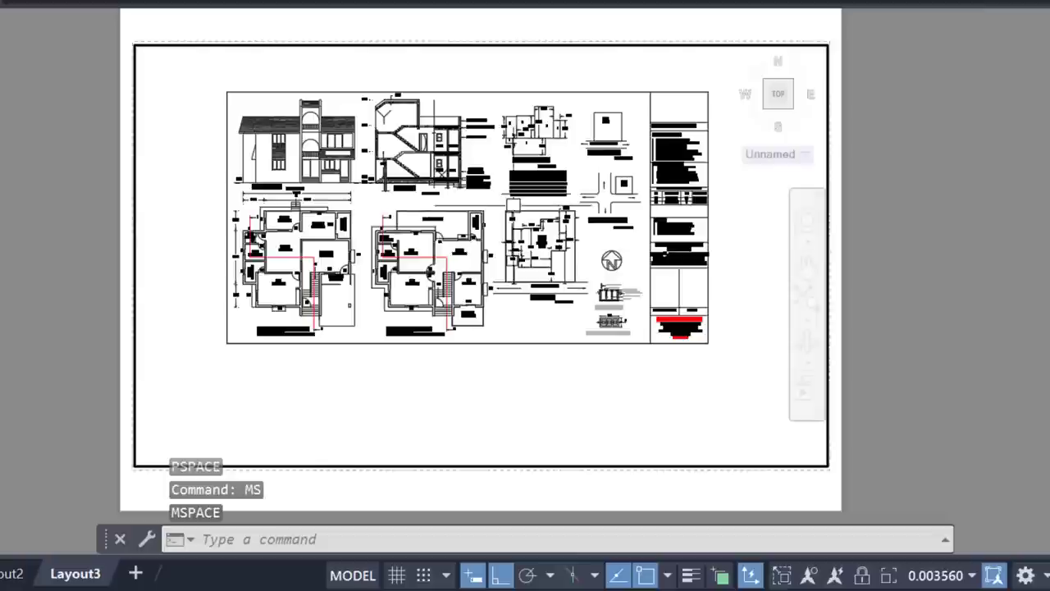
{"action": "type", "text": "p"}
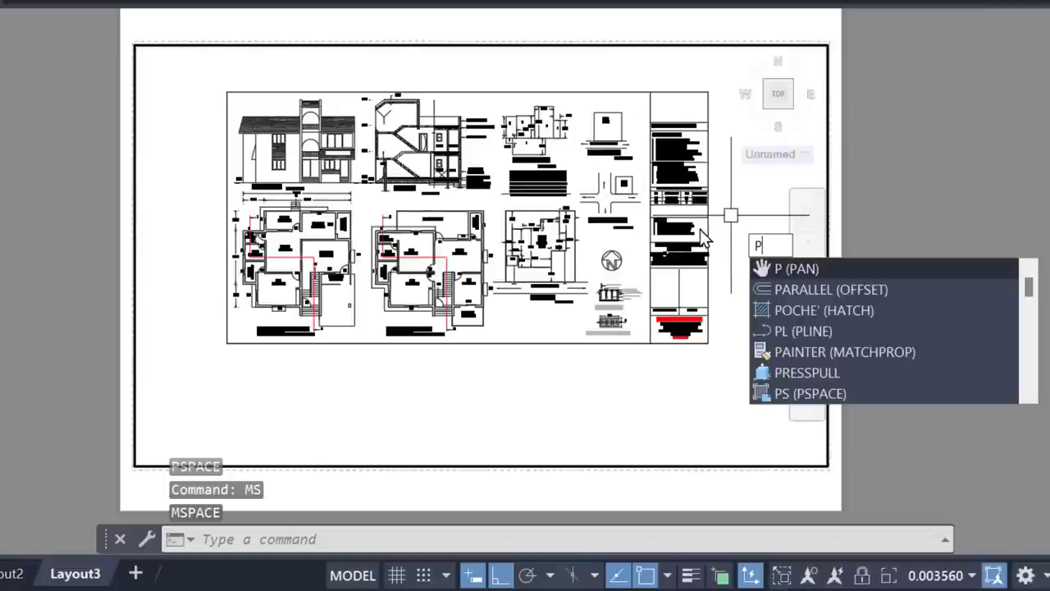
{"action": "type", "text": "s"}
{"action": "key", "text": "Return"}
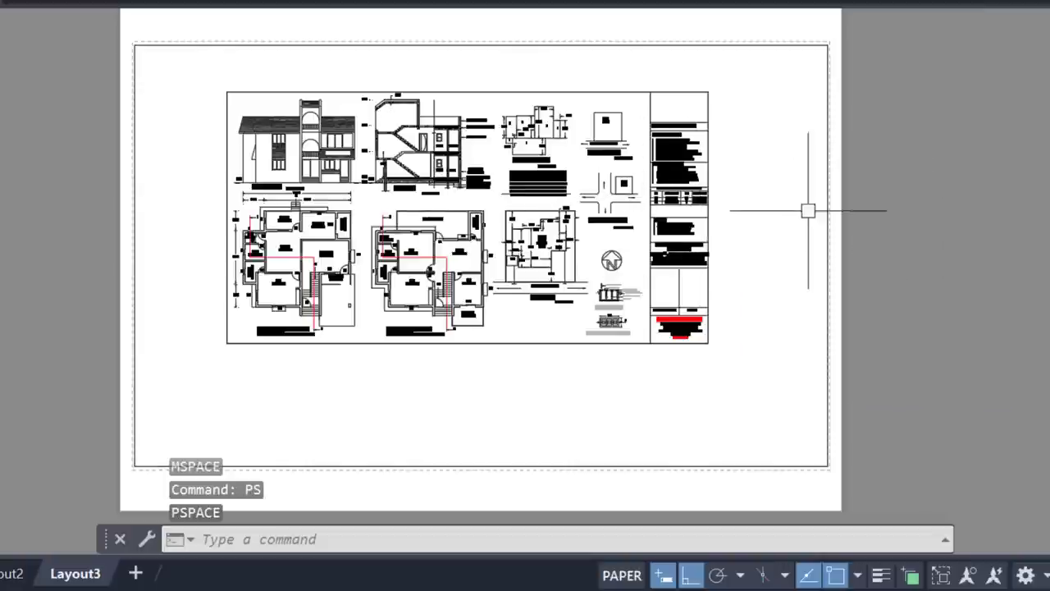
Re-enter the viewport and zoom out so the whole sheet fits, at scale 0.003506.
{"action": "middle_click_drag", "start_coordinate": [633, 282], "coordinate": [628, 276]}
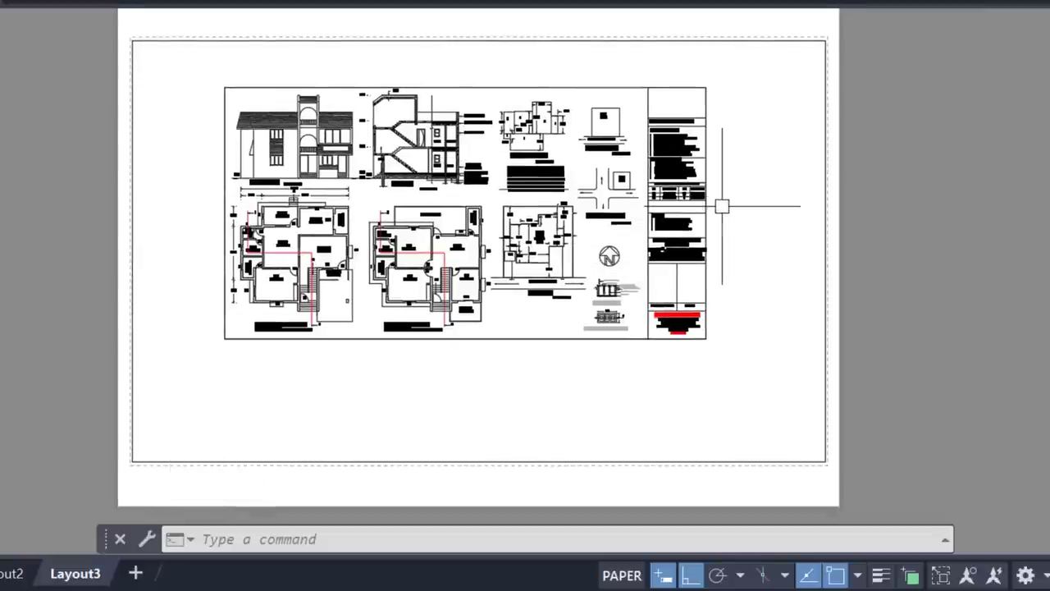
{"action": "type", "text": "MS"}
{"action": "key", "text": "Return"}
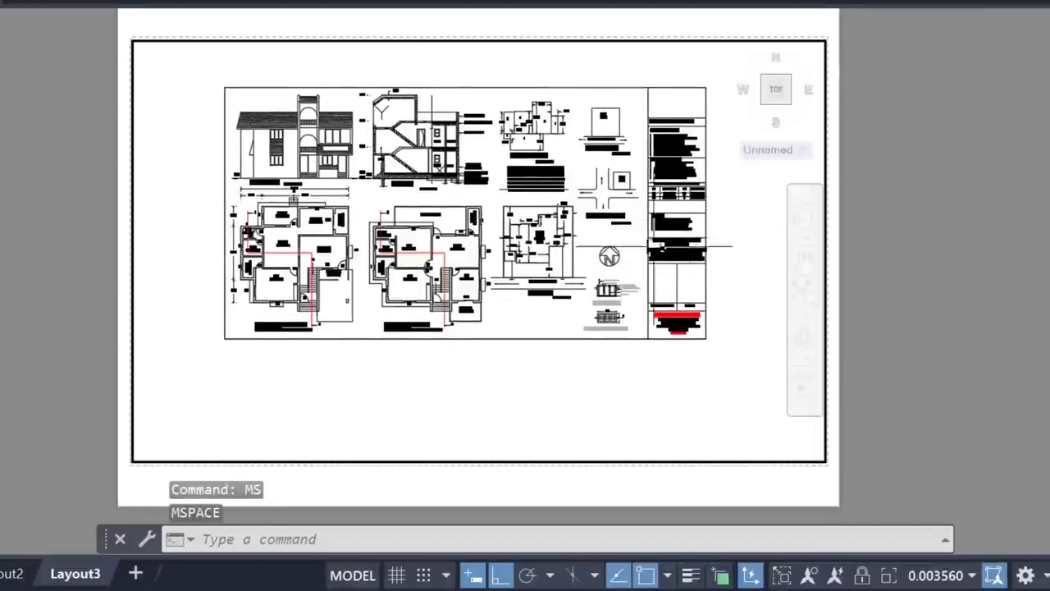
{"action": "scroll", "coordinate": [444, 179], "scroll_direction": "up", "scroll_amount": 2}
{"action": "scroll", "coordinate": [418, 232], "scroll_direction": "down", "scroll_amount": 2}
{"action": "scroll", "coordinate": [418, 232], "scroll_direction": "up", "scroll_amount": 2}
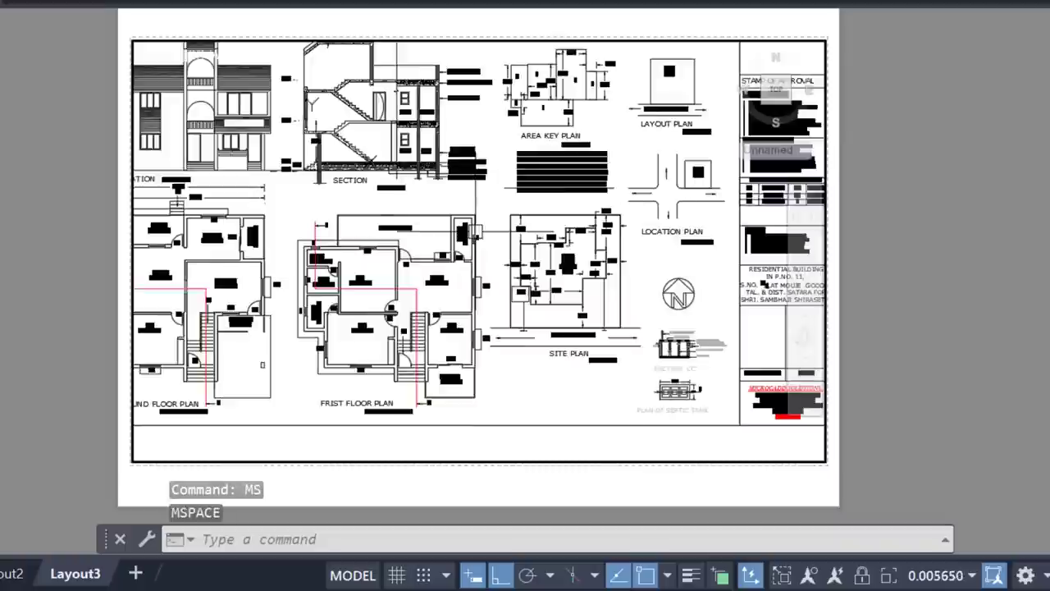
{"action": "scroll", "coordinate": [418, 232], "scroll_direction": "down", "scroll_amount": 2}
{"action": "scroll", "coordinate": [419, 232], "scroll_direction": "up", "scroll_amount": 2}
{"action": "middle_click_drag", "start_coordinate": [418, 232], "coordinate": [409, 260]}
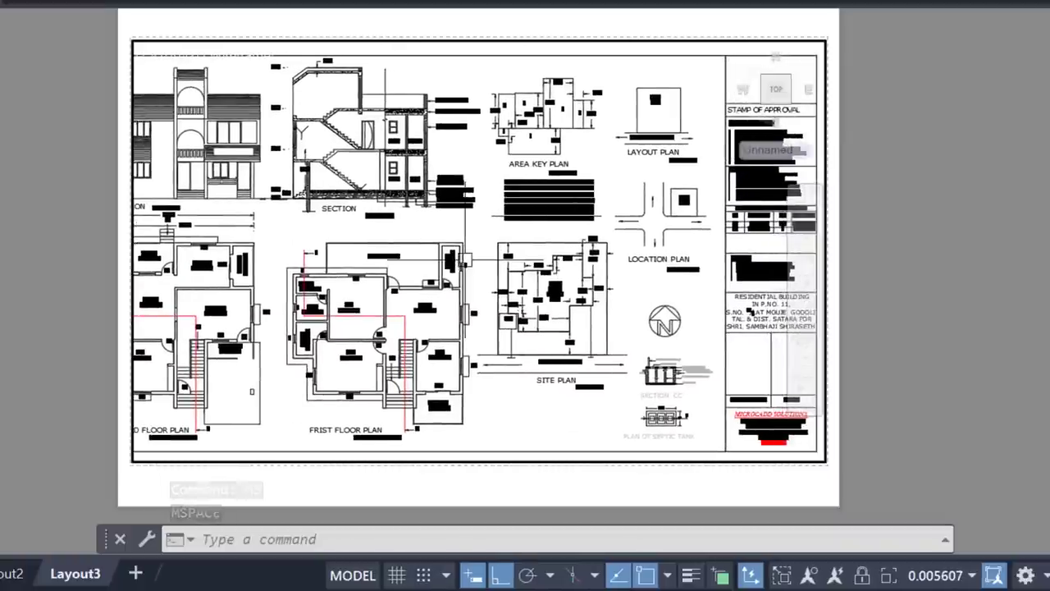
{"action": "scroll", "coordinate": [487, 181], "scroll_direction": "down", "scroll_amount": 2}
{"action": "type", "text": "Z"}
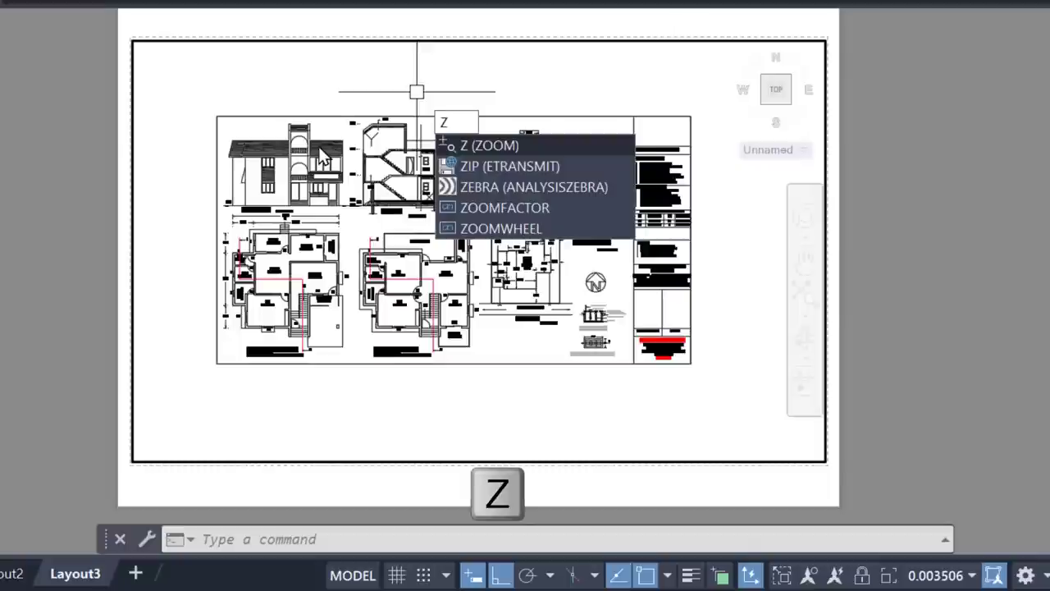
Window-zoom on the whole sheet, then close in on the SECTION drawing.
{"action": "key", "text": "Return"}
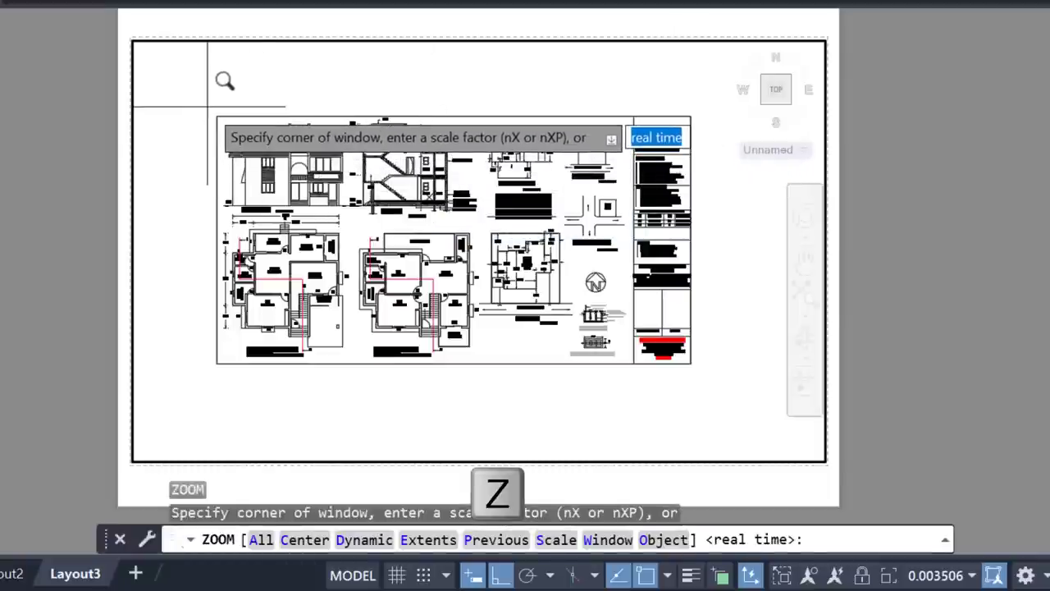
{"action": "left_click", "coordinate": [208, 107]}
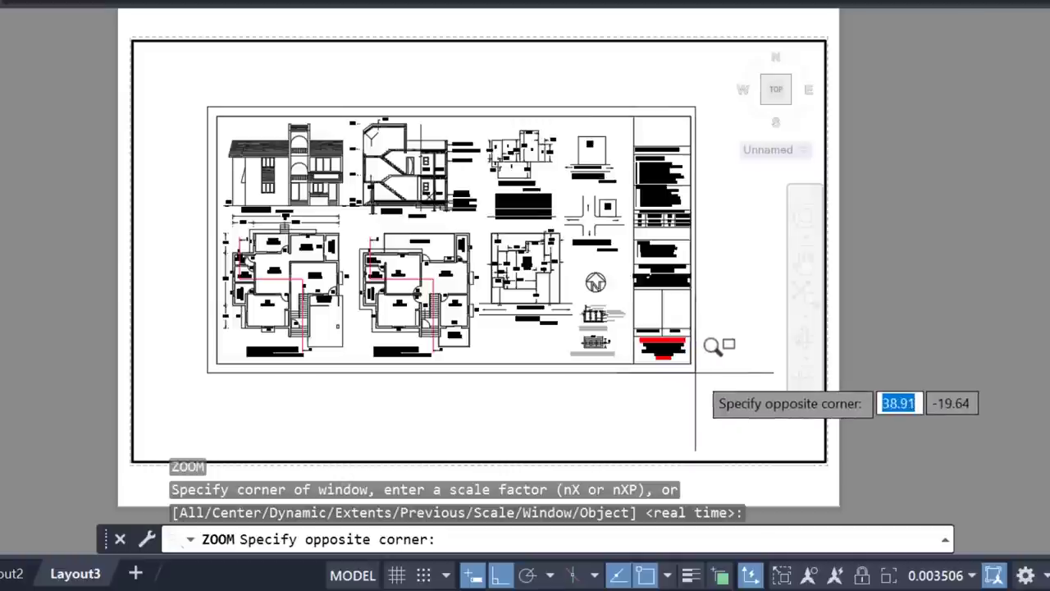
{"action": "left_click", "coordinate": [698, 370]}
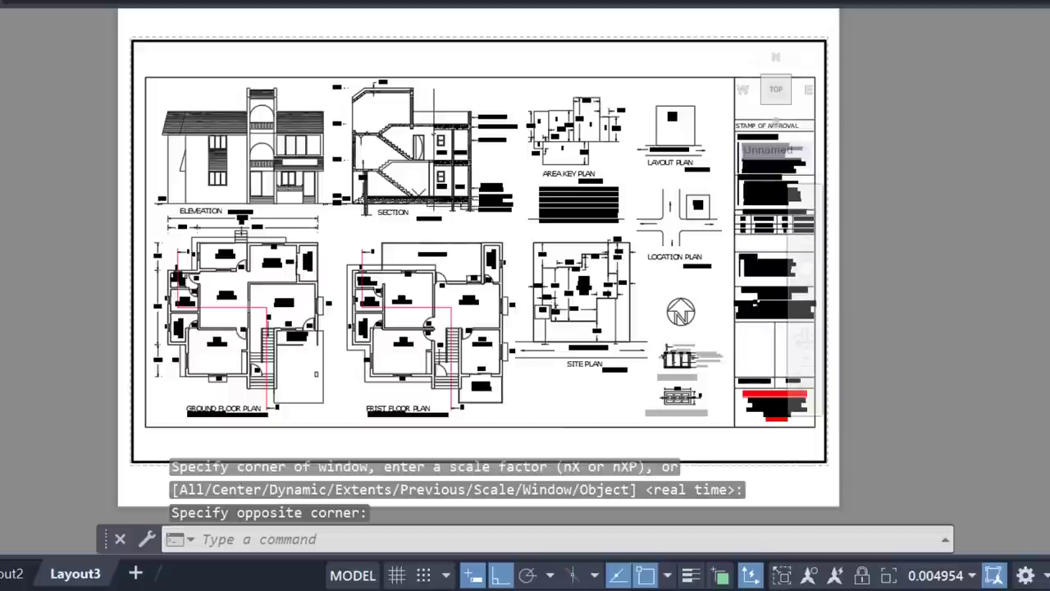
{"action": "type", "text": "z"}
{"action": "key", "text": "Return"}
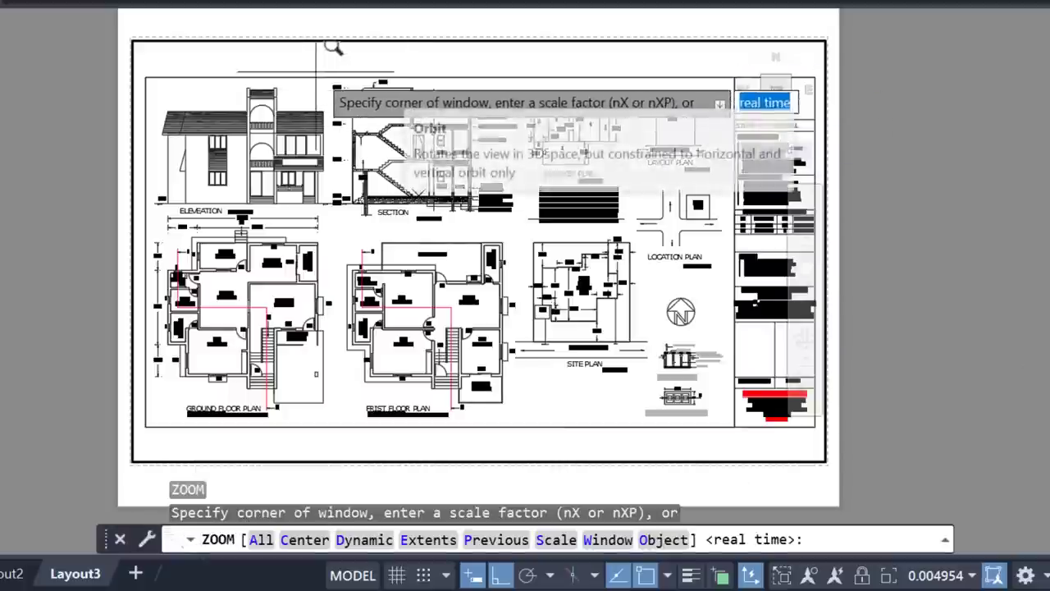
{"action": "left_click", "coordinate": [326, 68]}
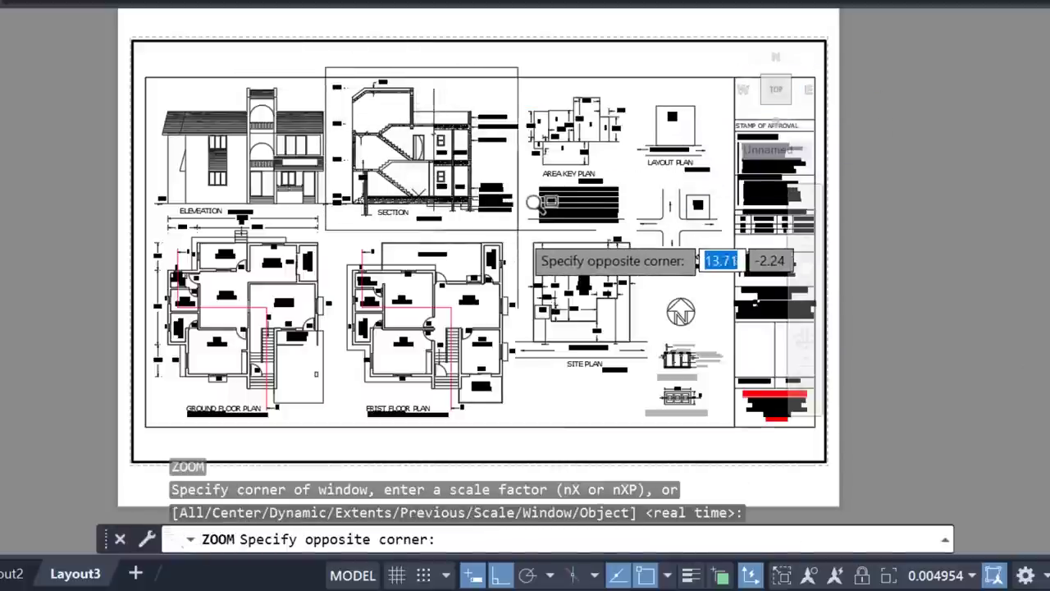
{"action": "left_click", "coordinate": [518, 231]}
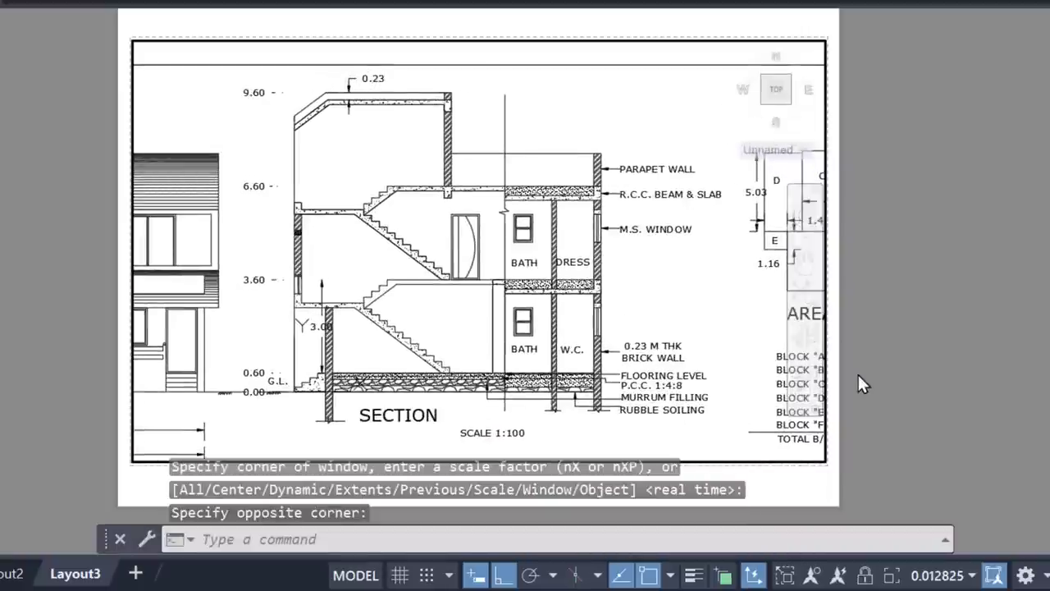
{"action": "type", "text": "Z"}
Window-zoom on the site plan and nudge the view up slightly.
{"action": "key", "text": "Return"}
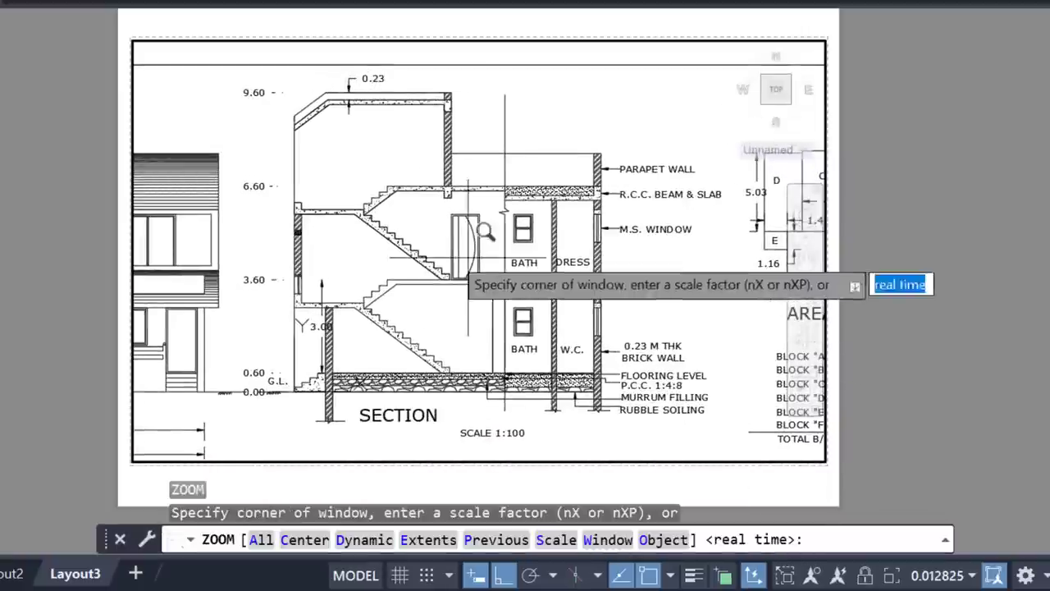
{"action": "scroll", "coordinate": [545, 233], "scroll_direction": "down", "scroll_amount": 4}
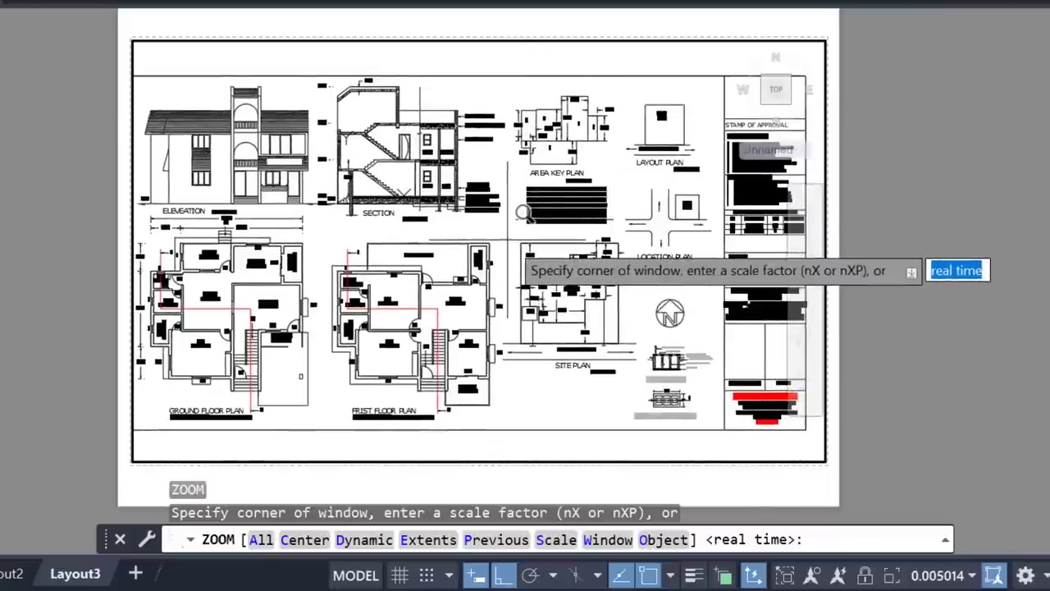
{"action": "left_click", "coordinate": [507, 238]}
{"action": "left_click", "coordinate": [652, 367]}
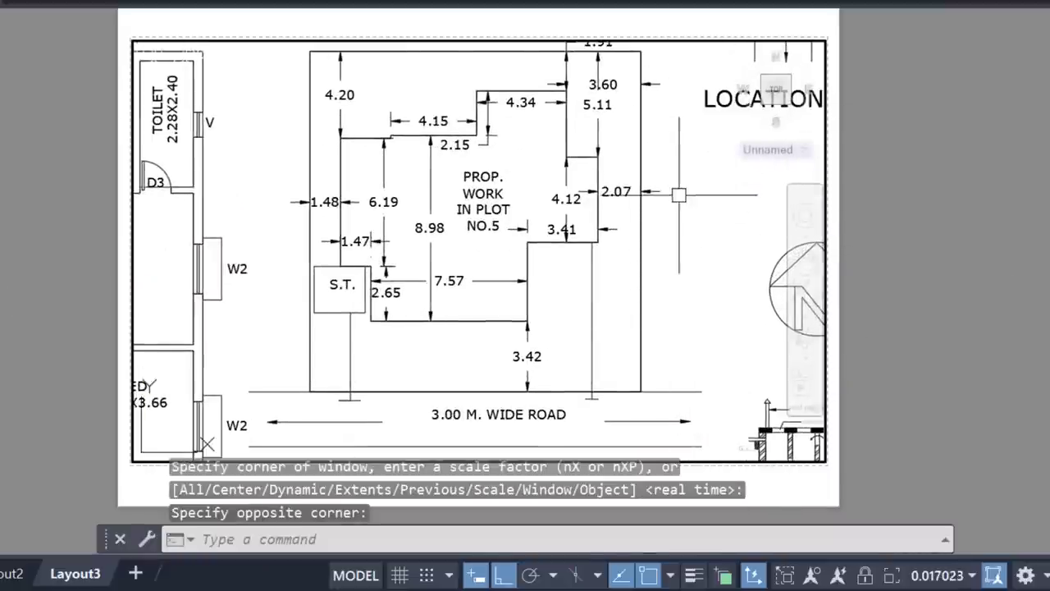
{"action": "scroll", "coordinate": [487, 282], "scroll_direction": "down", "scroll_amount": 5}
{"action": "middle_click_drag", "start_coordinate": [488, 281], "coordinate": [487, 274]}
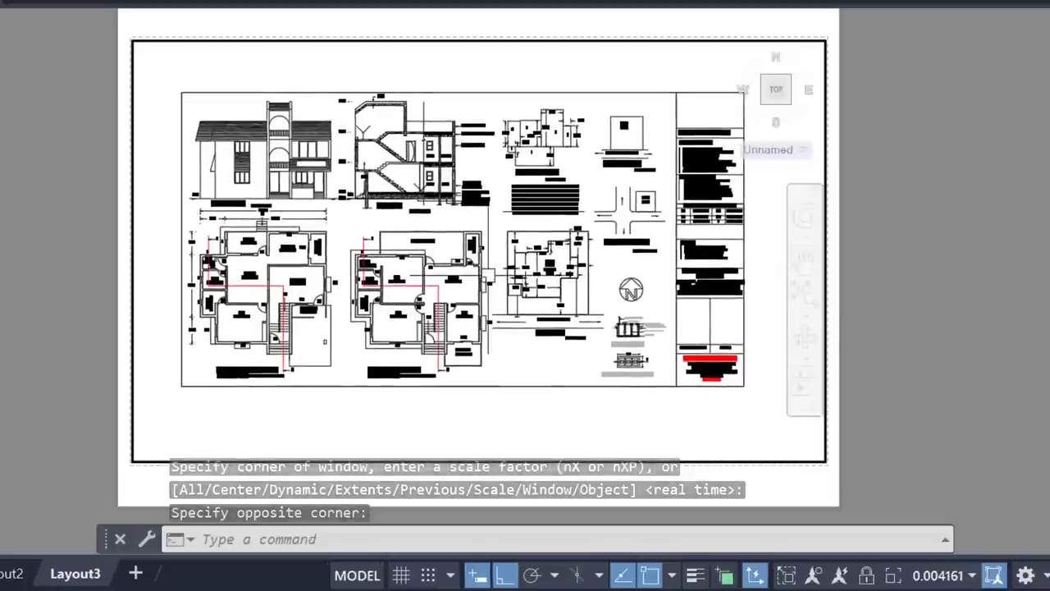
Window-zoom to the full sheet border so it fills the viewport at scale 0.004970.
{"action": "type", "text": "z"}
{"action": "key", "text": "Return"}
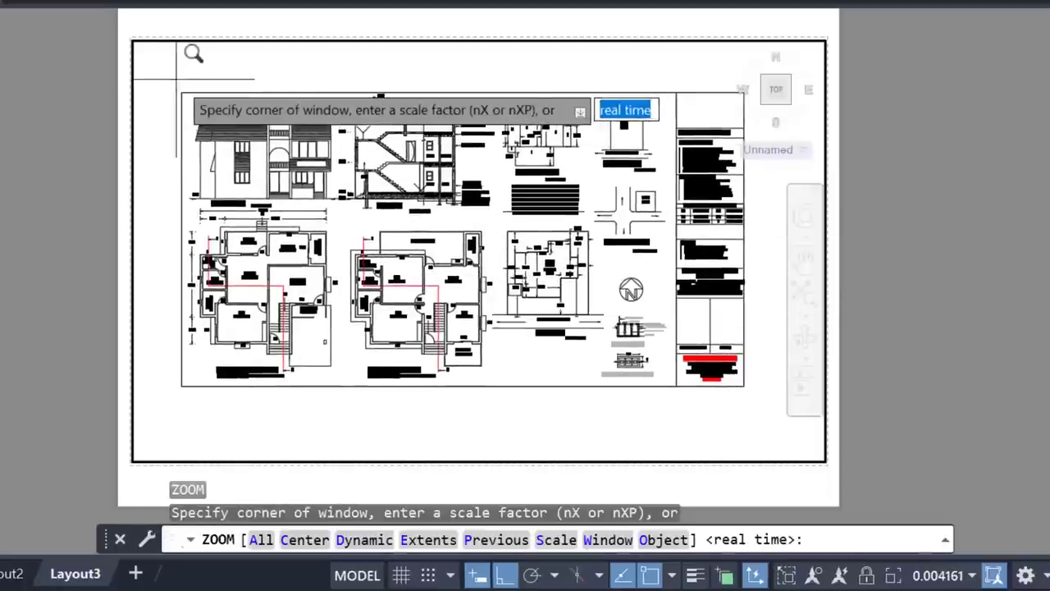
{"action": "left_click", "coordinate": [171, 80]}
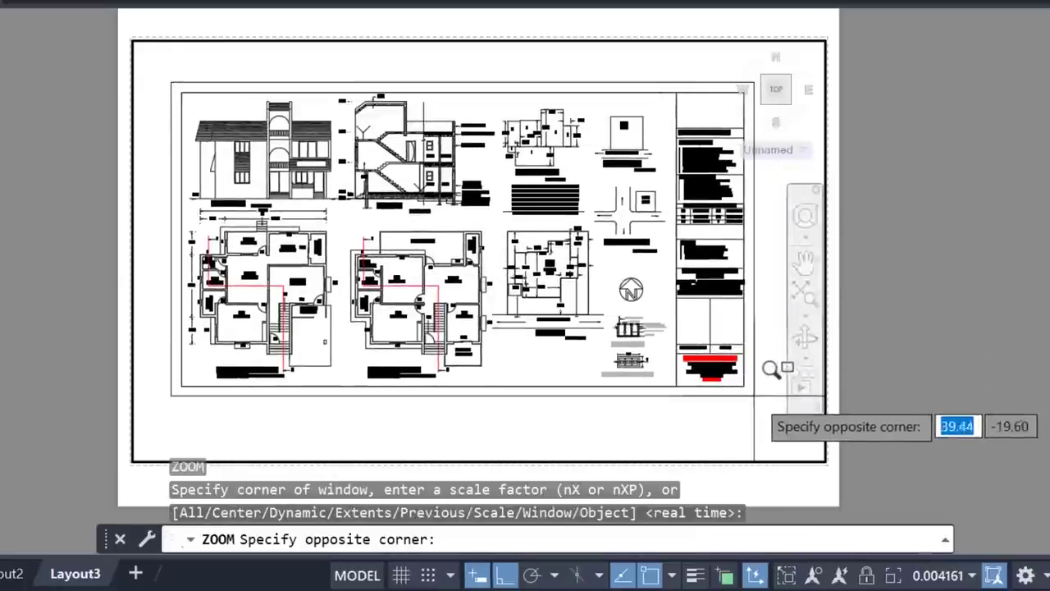
{"action": "left_click", "coordinate": [764, 396]}
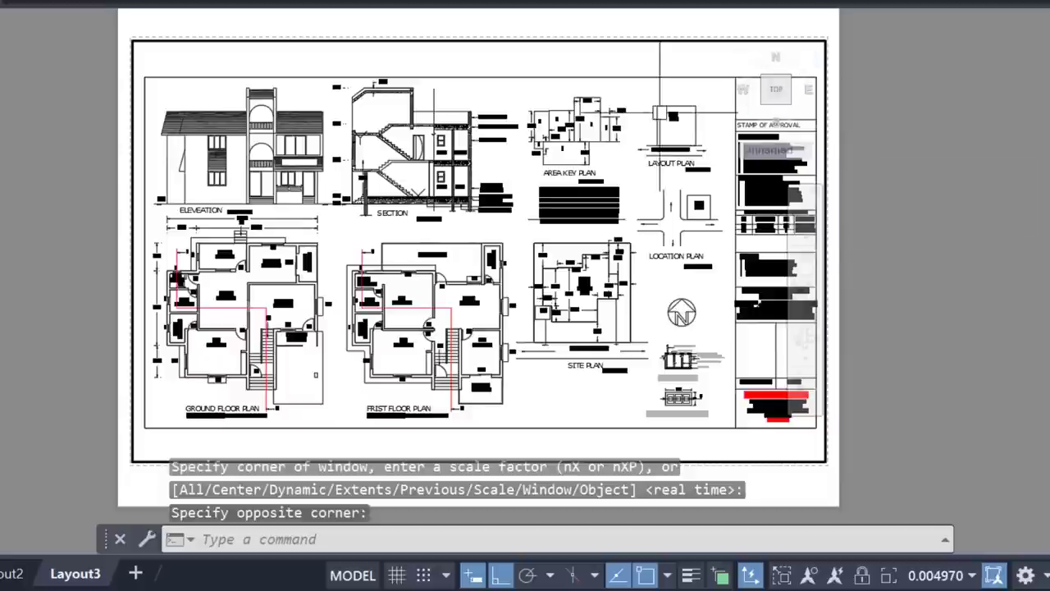
{"action": "key", "text": "Escape"}
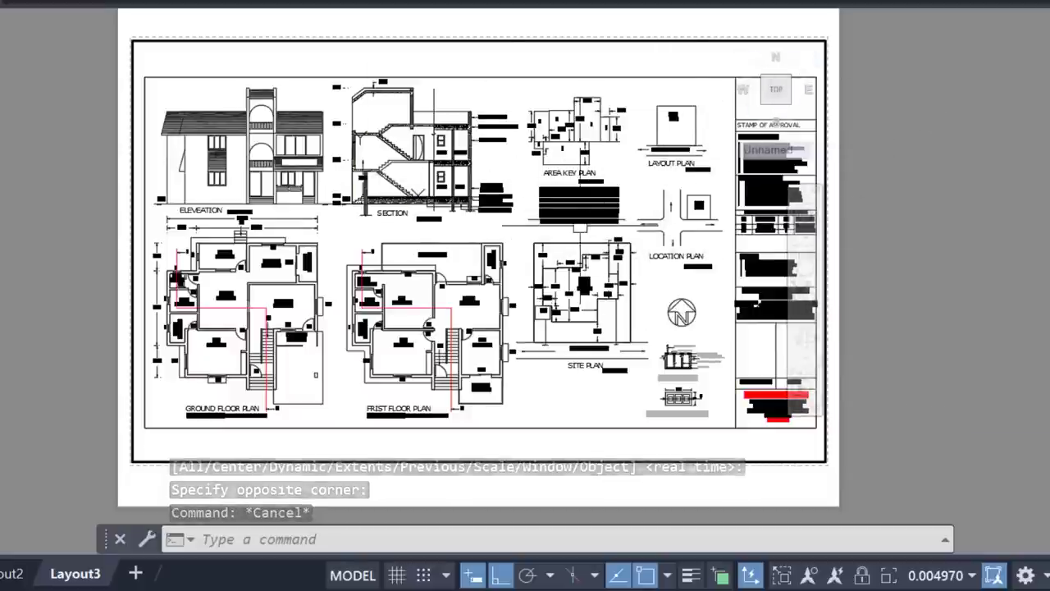
{"action": "mouse_move", "coordinate": [763, 255]}
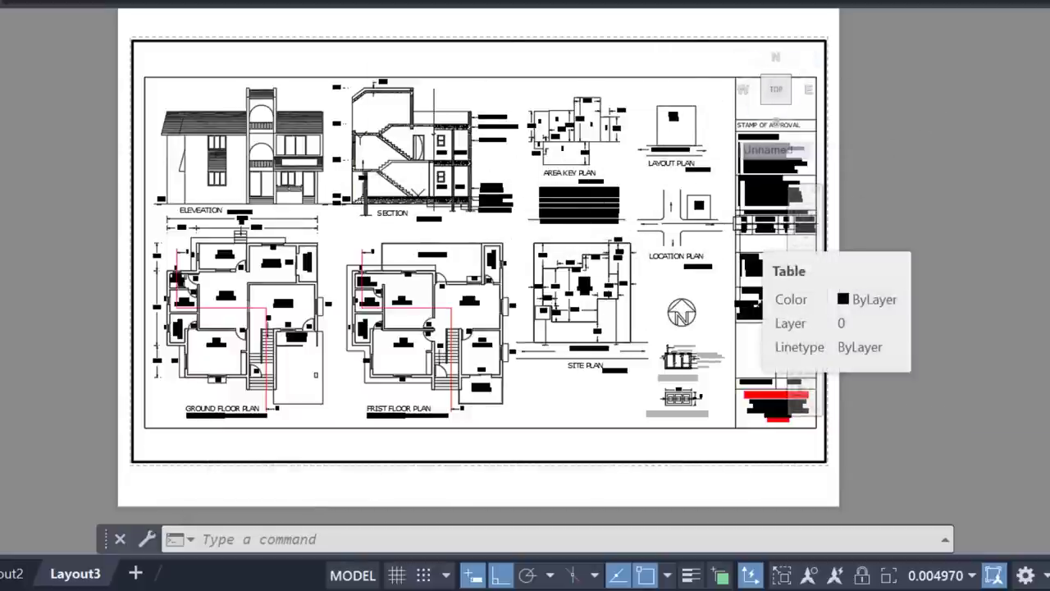
Zoom in around the SCALE 1:100 note inside the viewport.
{"action": "scroll", "coordinate": [429, 213], "scroll_direction": "up", "scroll_amount": 5}
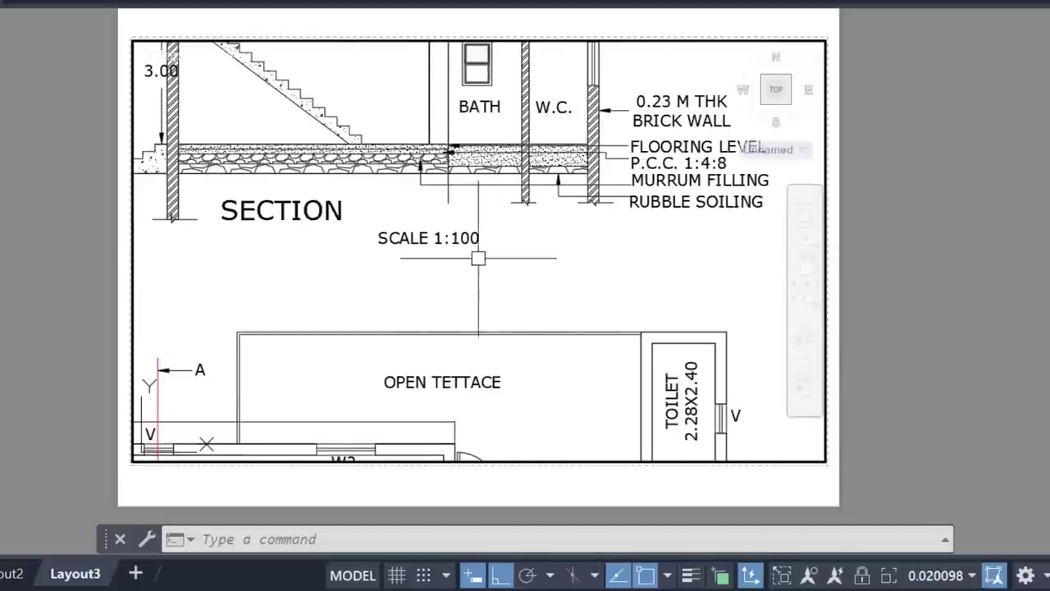
{"action": "scroll", "coordinate": [479, 258], "scroll_direction": "up", "scroll_amount": 2}
{"action": "scroll", "coordinate": [453, 238], "scroll_direction": "up", "scroll_amount": 2}
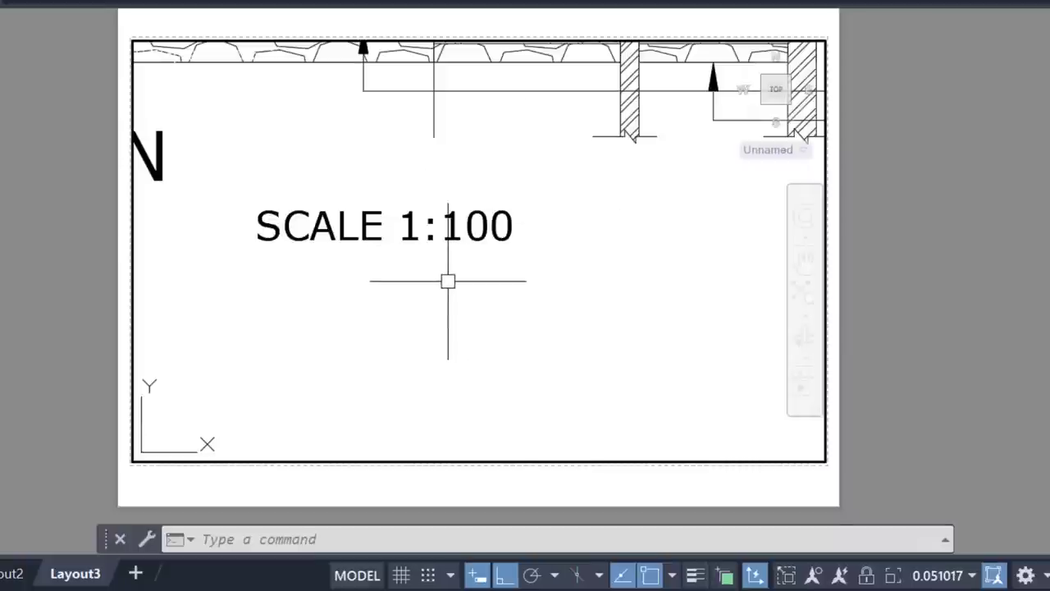
{"action": "left_click", "coordinate": [441, 145]}
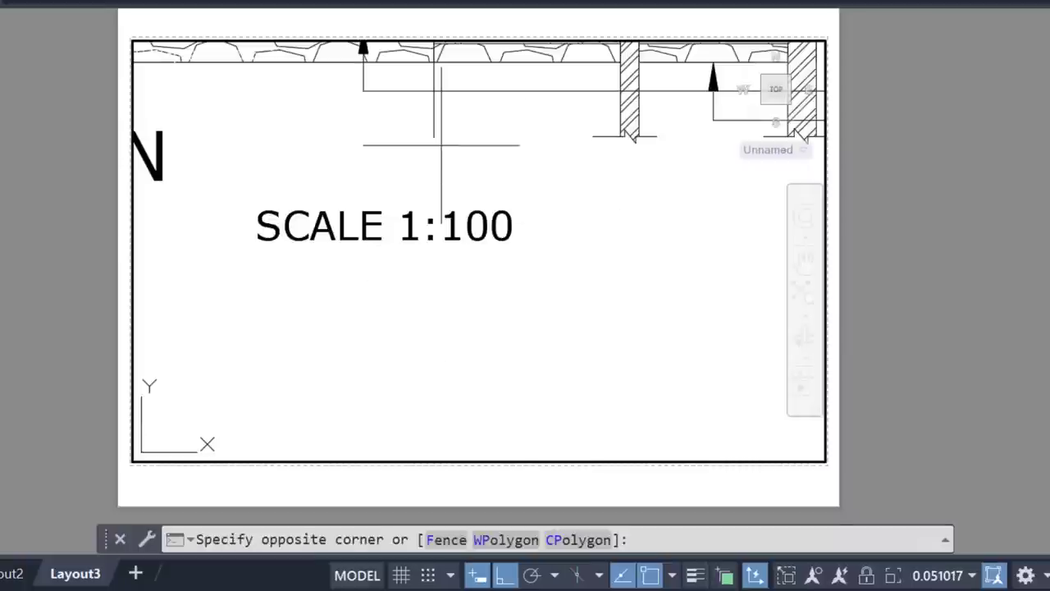
{"action": "left_click", "coordinate": [558, 281]}
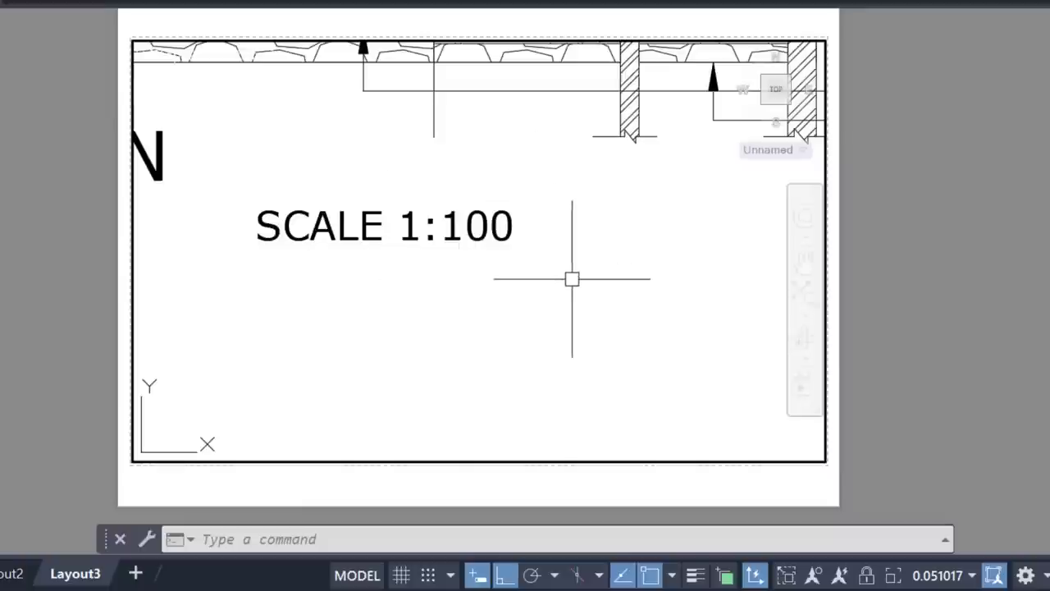
{"action": "scroll", "coordinate": [566, 277], "scroll_direction": "down", "scroll_amount": 4}
{"action": "scroll", "coordinate": [527, 281], "scroll_direction": "up", "scroll_amount": 2}
{"action": "scroll", "coordinate": [522, 267], "scroll_direction": "up", "scroll_amount": 2}
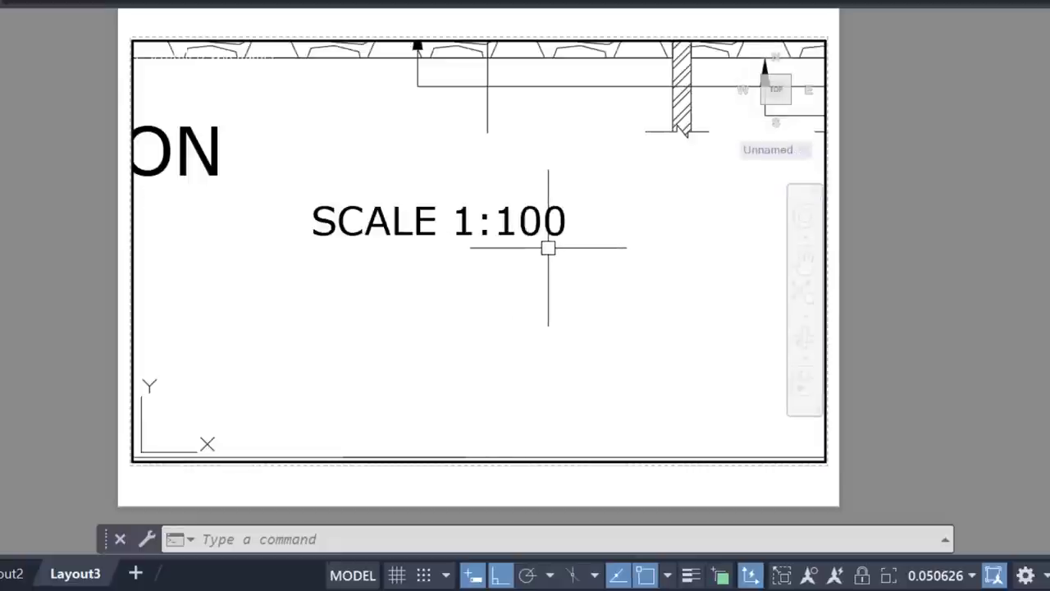
{"action": "scroll", "coordinate": [574, 238], "scroll_direction": "down", "scroll_amount": 10}
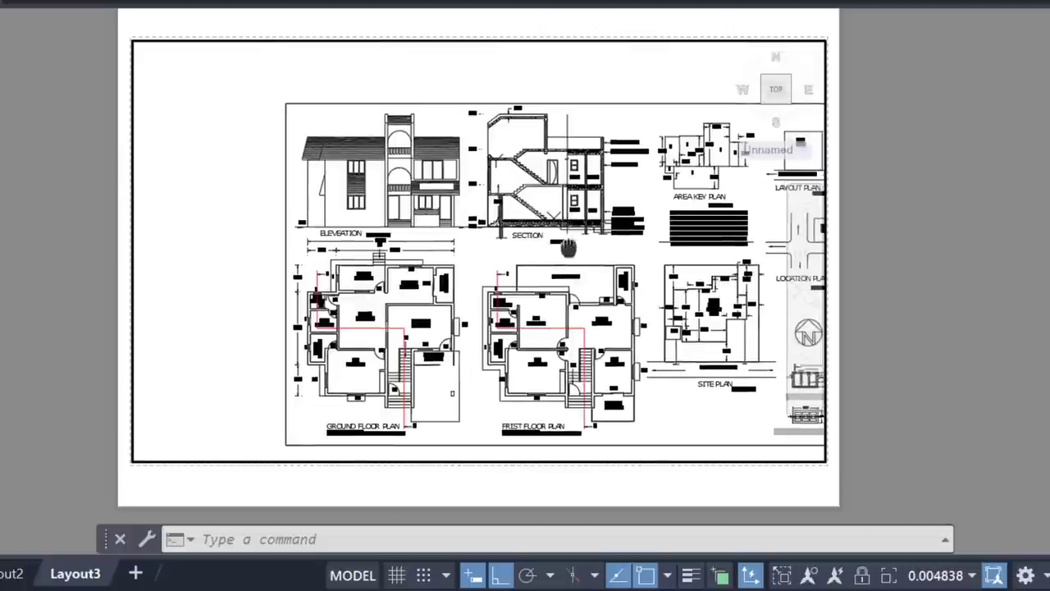
{"action": "scroll", "coordinate": [389, 235], "scroll_direction": "up", "scroll_amount": 2}
{"action": "scroll", "coordinate": [409, 271], "scroll_direction": "up", "scroll_amount": 2}
Pan over the ground floor plan and centre the DINING room (4.00X4.71) at scale 0.030696.
{"action": "mouse_move", "coordinate": [408, 272]}
{"action": "middle_mouse_down"}
{"action": "mouse_move", "coordinate": [365, 244]}
{"action": "mouse_move", "coordinate": [347, 193]}
{"action": "middle_mouse_up"}
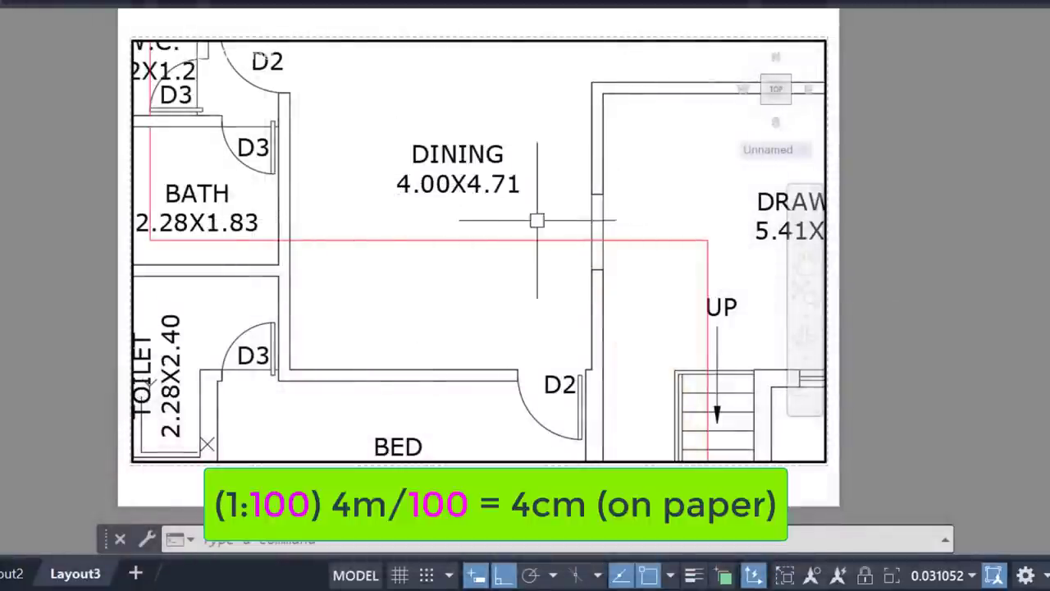
{"action": "scroll", "coordinate": [357, 226], "scroll_direction": "down", "scroll_amount": 2}
{"action": "scroll", "coordinate": [357, 225], "scroll_direction": "up", "scroll_amount": 2}
{"action": "scroll", "coordinate": [340, 215], "scroll_direction": "up", "scroll_amount": 2}
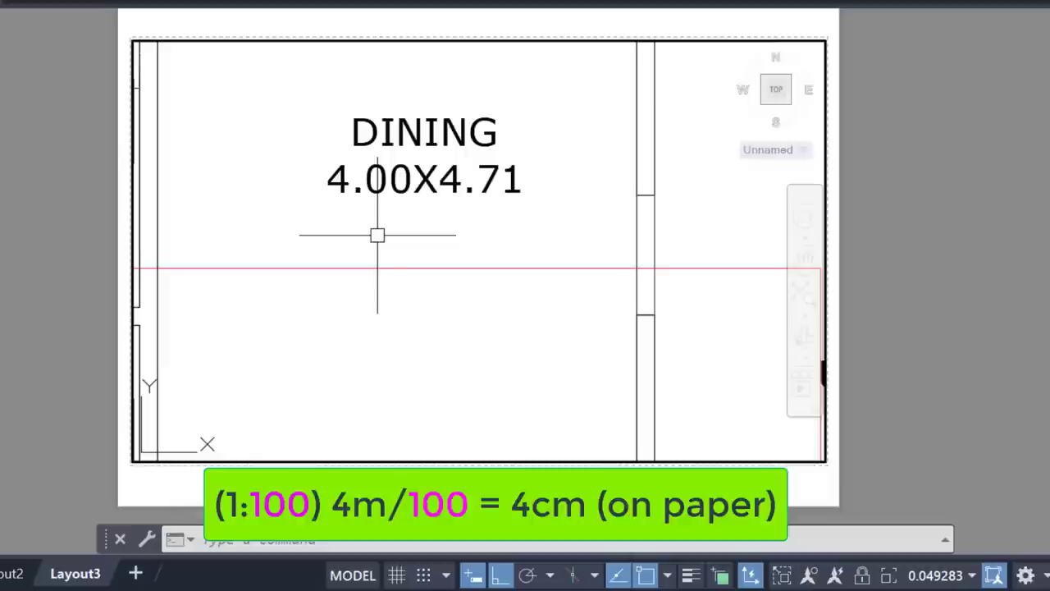
{"action": "scroll", "coordinate": [424, 197], "scroll_direction": "down", "scroll_amount": 2}
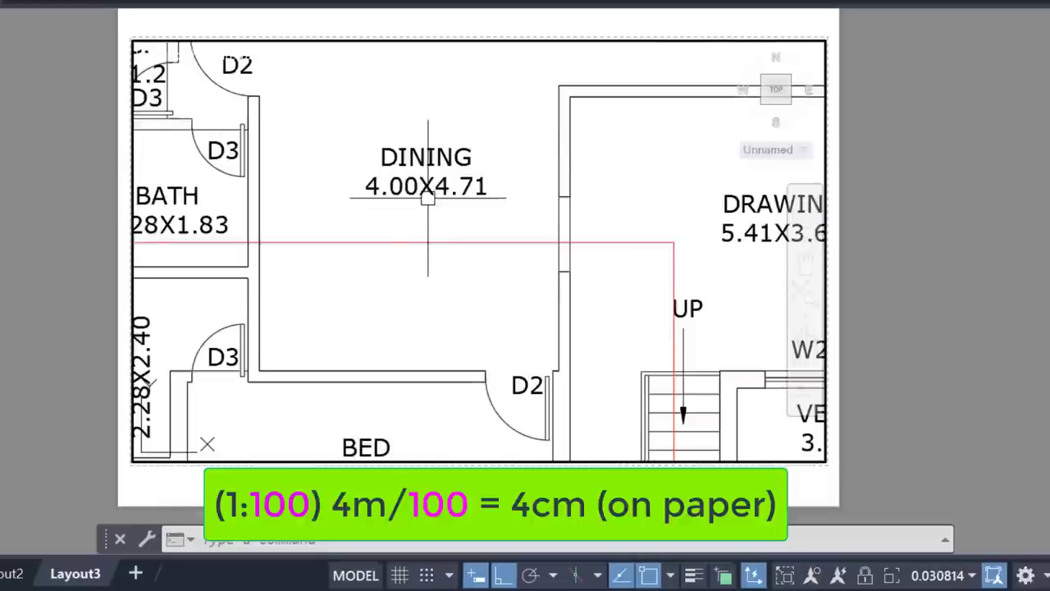
{"action": "mouse_move", "coordinate": [424, 195]}
{"action": "middle_mouse_down"}
{"action": "mouse_move", "coordinate": [419, 344]}
{"action": "mouse_move", "coordinate": [448, 339]}
{"action": "mouse_move", "coordinate": [434, 369]}
{"action": "mouse_move", "coordinate": [434, 271]}
{"action": "mouse_move", "coordinate": [401, 380]}
{"action": "middle_mouse_up"}
{"action": "scroll", "coordinate": [448, 340], "scroll_direction": "down", "scroll_amount": 2}
{"action": "middle_click_drag", "start_coordinate": [473, 241], "coordinate": [442, 319]}
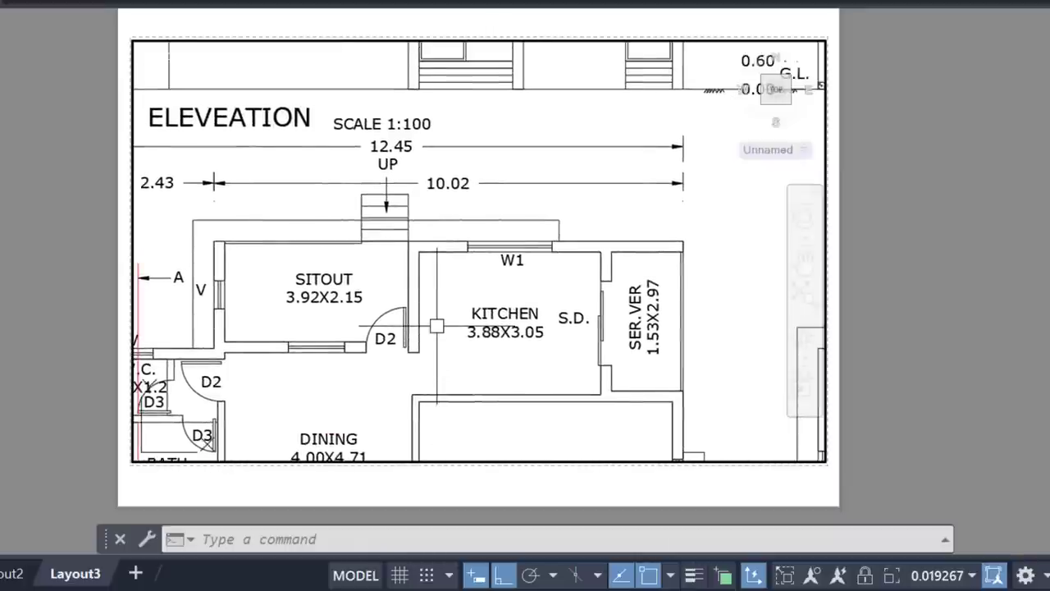
{"action": "middle_click_drag", "start_coordinate": [446, 391], "coordinate": [478, 199]}
{"action": "scroll", "coordinate": [347, 304], "scroll_direction": "up", "scroll_amount": 2}
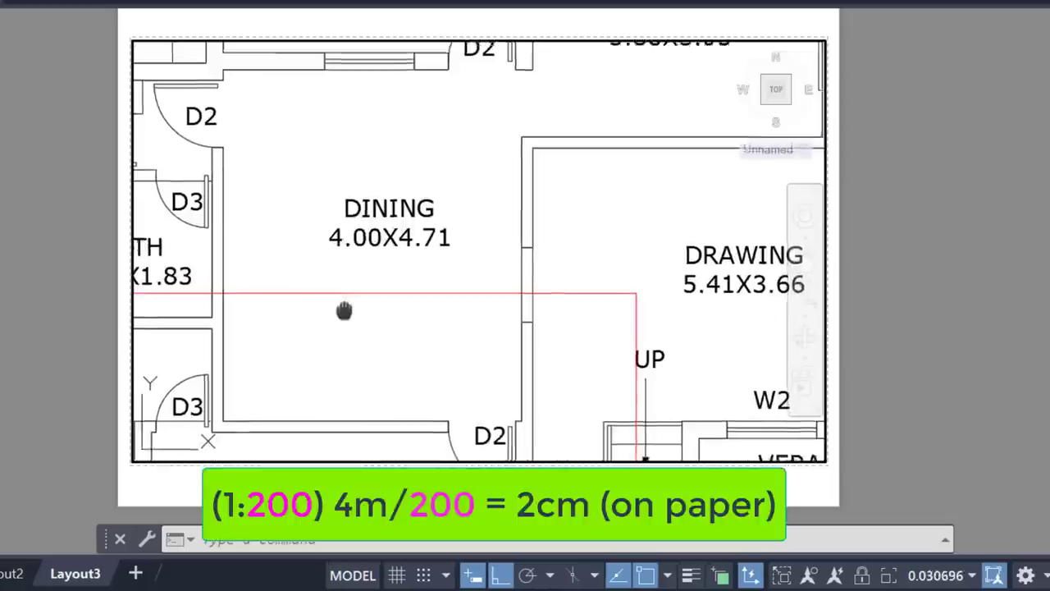
{"action": "middle_click_drag", "start_coordinate": [347, 304], "coordinate": [363, 279]}
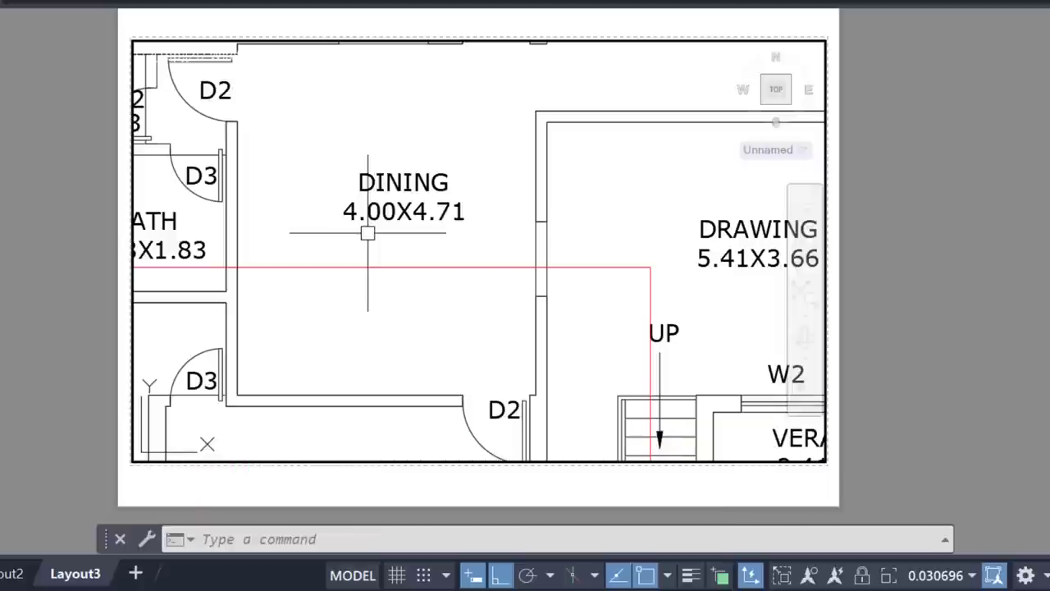
Window-zoom the Layout3 viewport around the house-plan sheet and scroll out until it fits, at scale 0.003126.
{"action": "scroll", "coordinate": [368, 315], "scroll_direction": "down", "scroll_amount": 4}
{"action": "scroll", "coordinate": [368, 315], "scroll_direction": "down", "scroll_amount": 4}
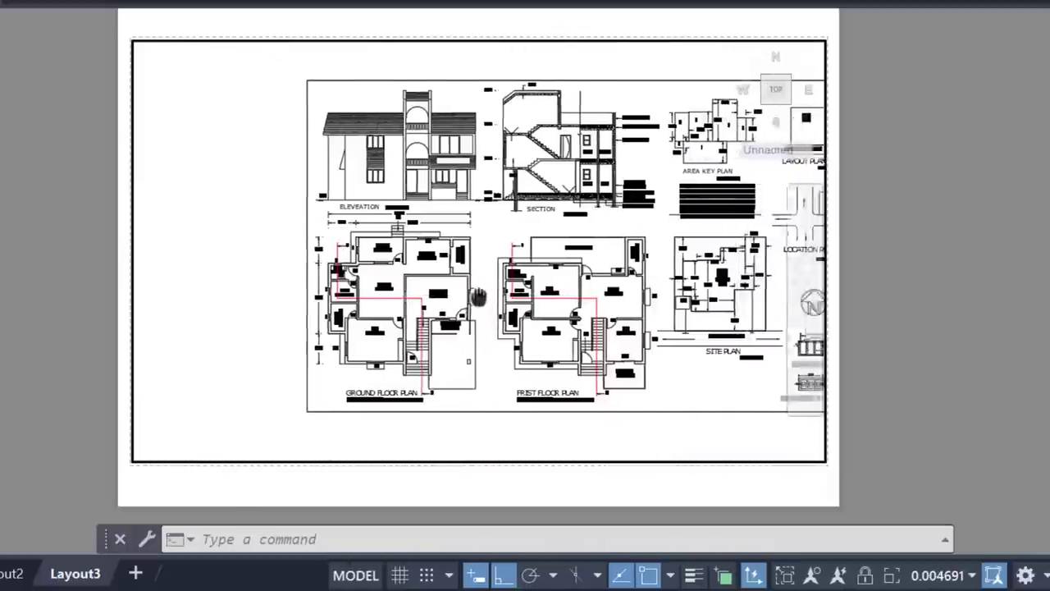
{"action": "middle_click_drag", "start_coordinate": [374, 297], "coordinate": [307, 303]}
{"action": "scroll", "coordinate": [493, 158], "scroll_direction": "down", "scroll_amount": 3}
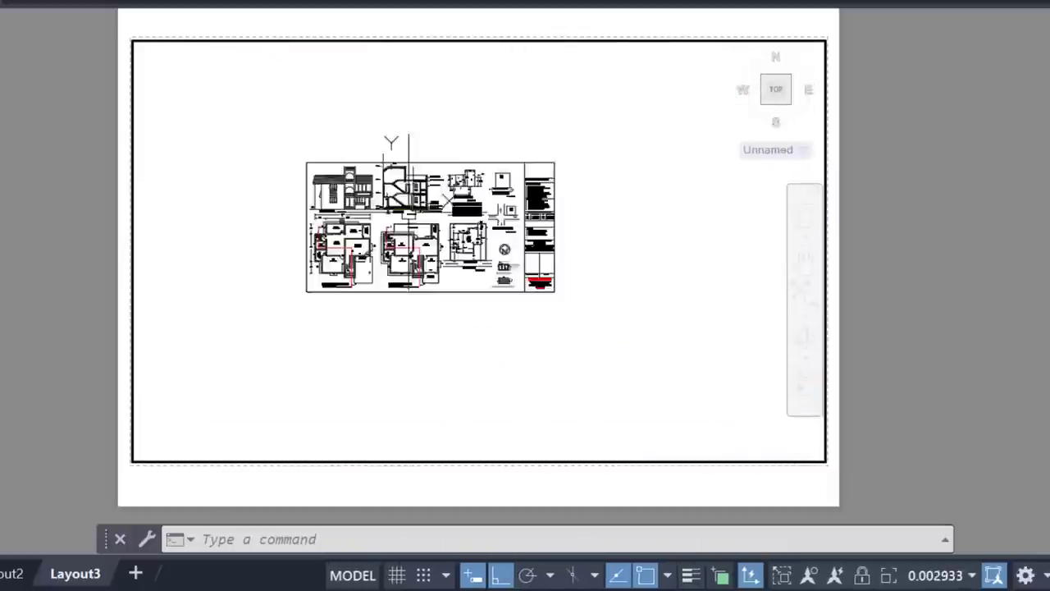
{"action": "scroll", "coordinate": [399, 145], "scroll_direction": "up", "scroll_amount": 2}
{"action": "scroll", "coordinate": [406, 206], "scroll_direction": "up", "scroll_amount": 3}
{"action": "scroll", "coordinate": [406, 210], "scroll_direction": "down", "scroll_amount": 4}
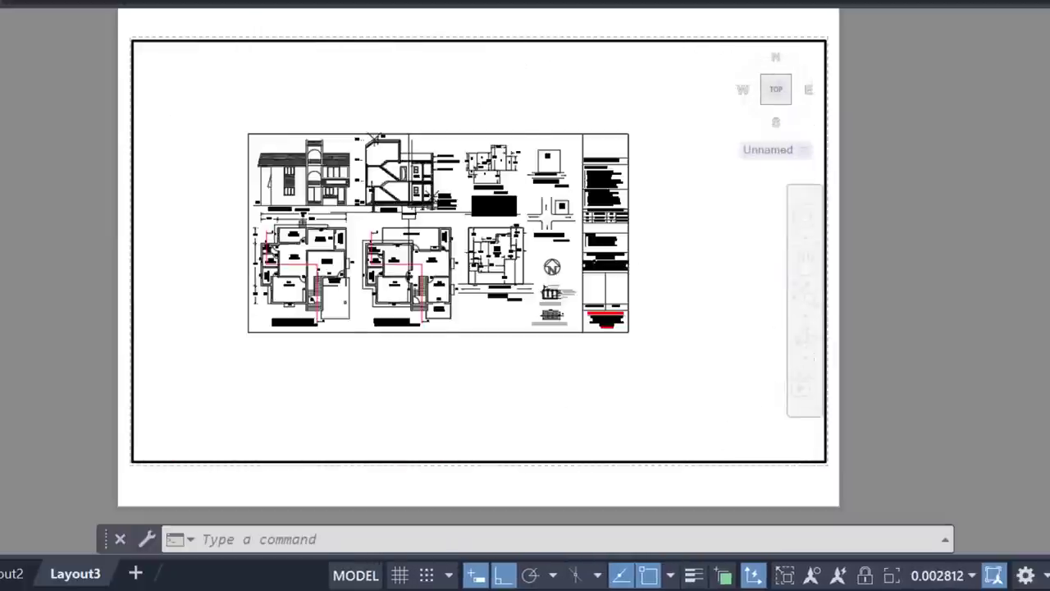
{"action": "scroll", "coordinate": [368, 210], "scroll_direction": "up", "scroll_amount": 2}
{"action": "type", "text": "Z"}
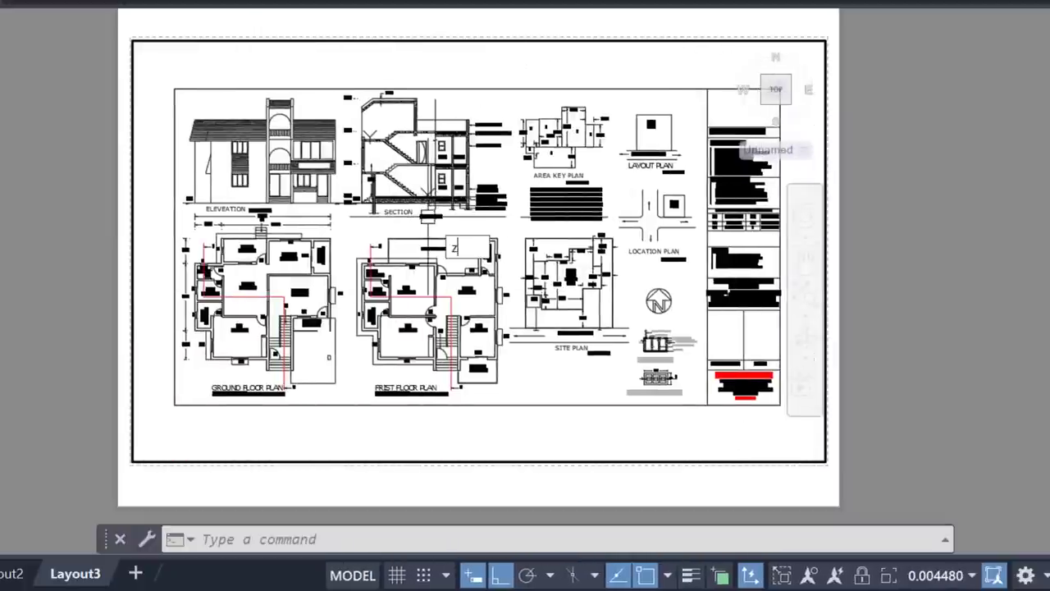
{"action": "key", "text": "Return"}
{"action": "left_click", "coordinate": [161, 72]}
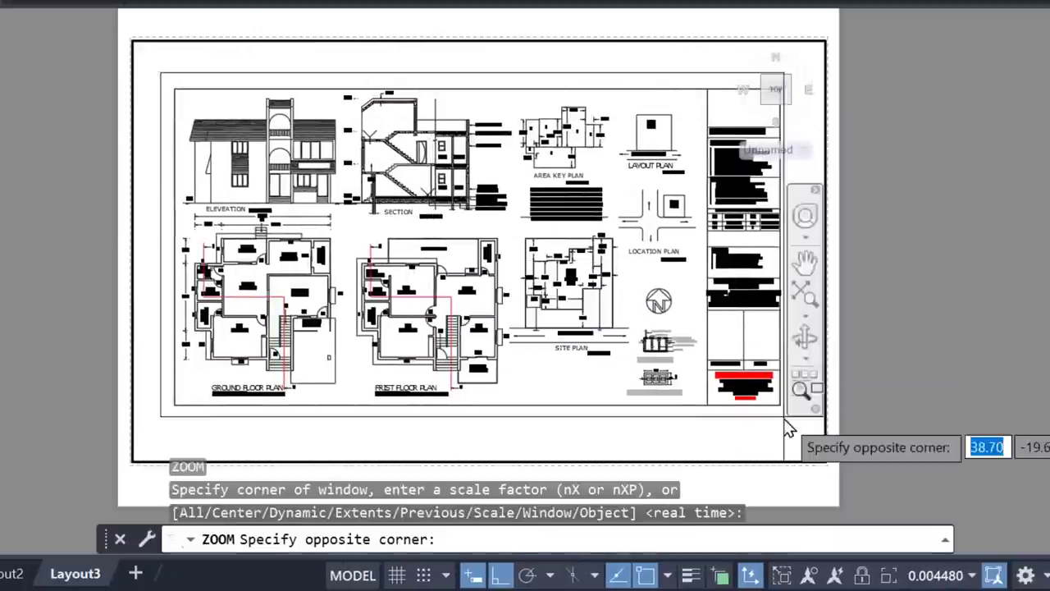
{"action": "left_click", "coordinate": [781, 369]}
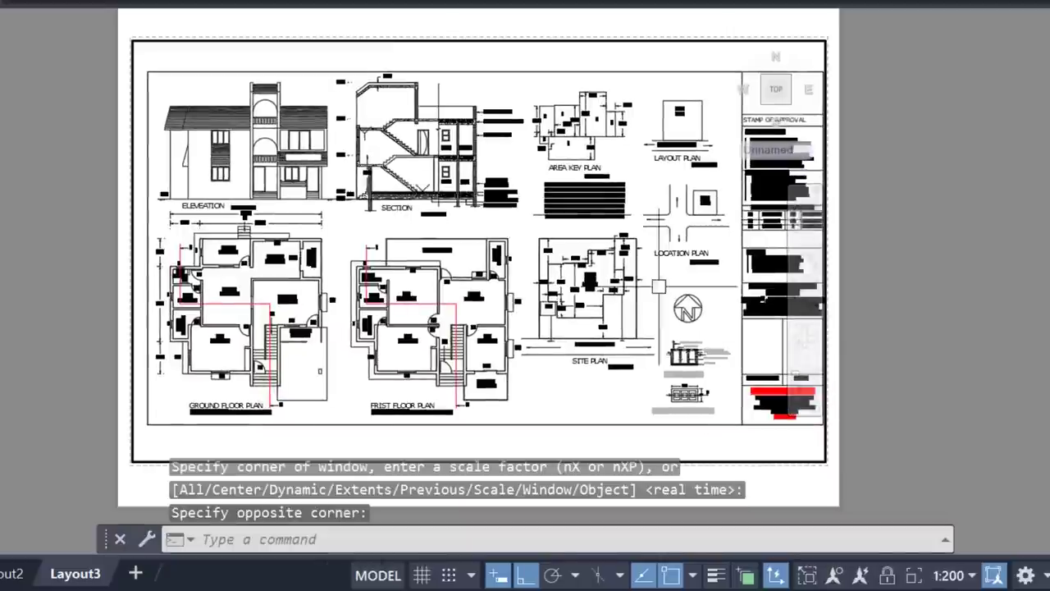
{"action": "scroll", "coordinate": [502, 262], "scroll_direction": "down", "scroll_amount": 3}
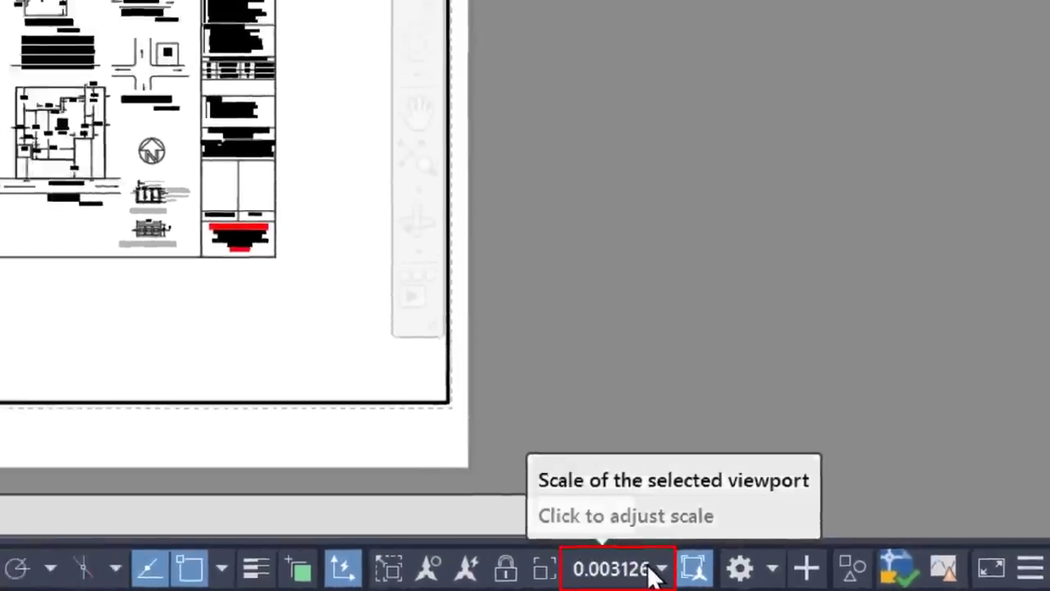
Try viewport scales 1:1, 1:2, 1:10 and 1:20 from the status-bar scale list.
{"action": "left_click", "coordinate": [578, 568]}
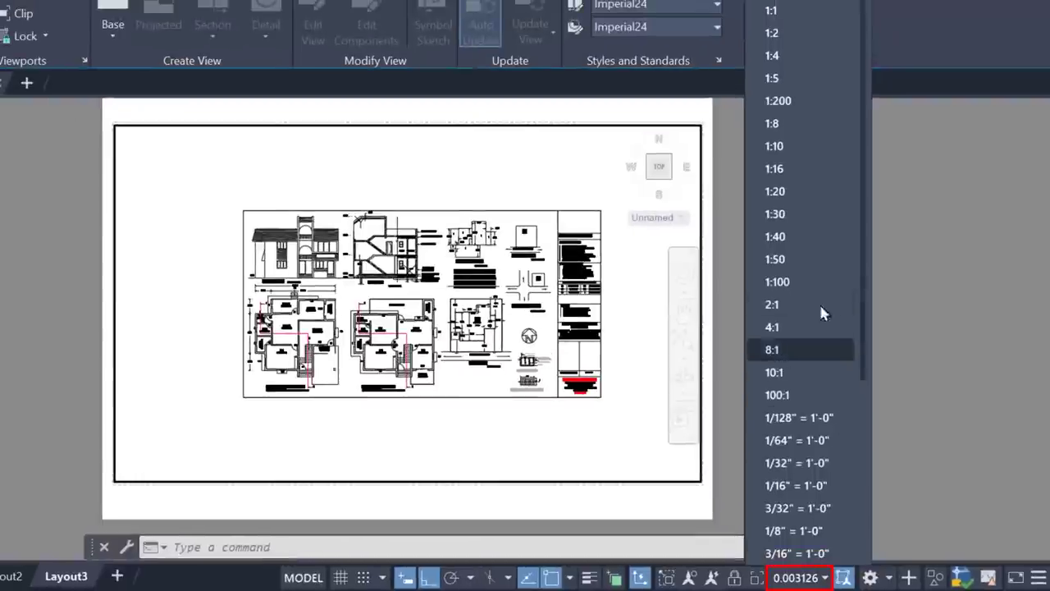
{"action": "scroll", "coordinate": [818, 302], "scroll_direction": "up", "scroll_amount": 1}
{"action": "left_click", "coordinate": [811, 32]}
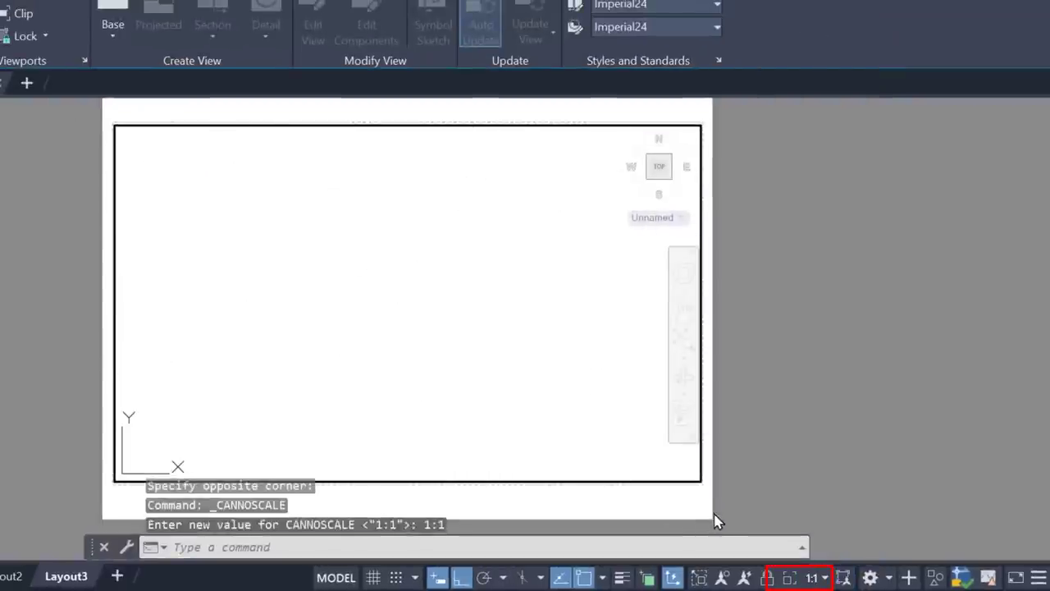
{"action": "left_click", "coordinate": [824, 578]}
{"action": "scroll", "coordinate": [844, 212], "scroll_direction": "down", "scroll_amount": 1}
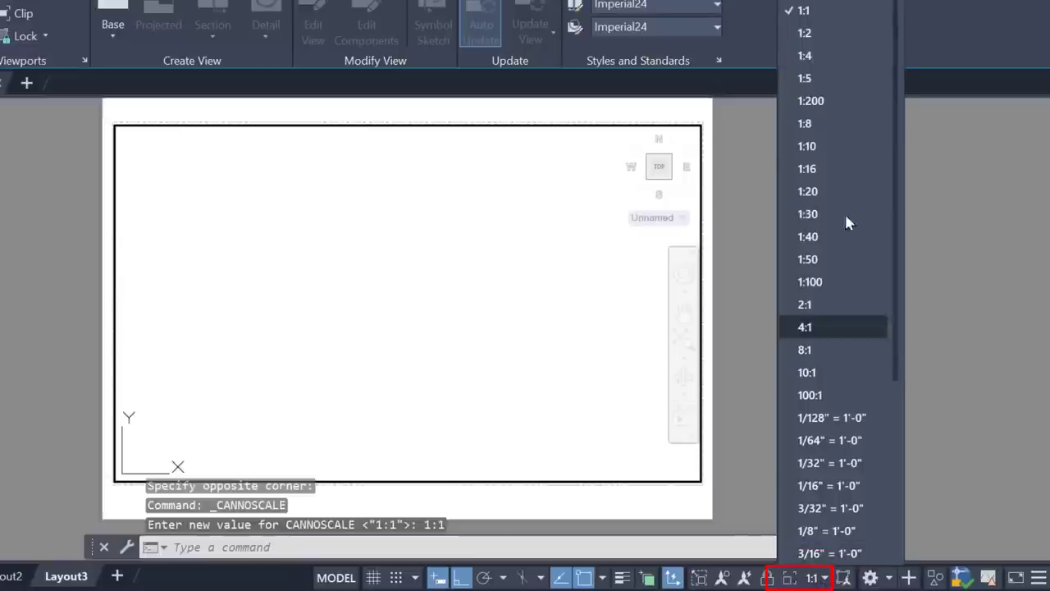
{"action": "left_click", "coordinate": [844, 33]}
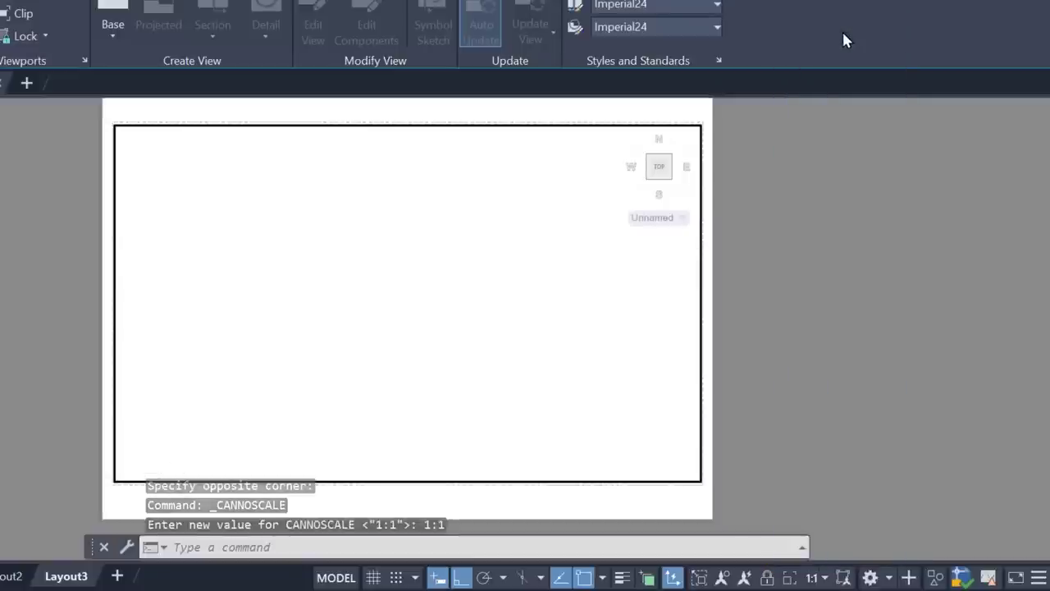
{"action": "left_click", "coordinate": [823, 580]}
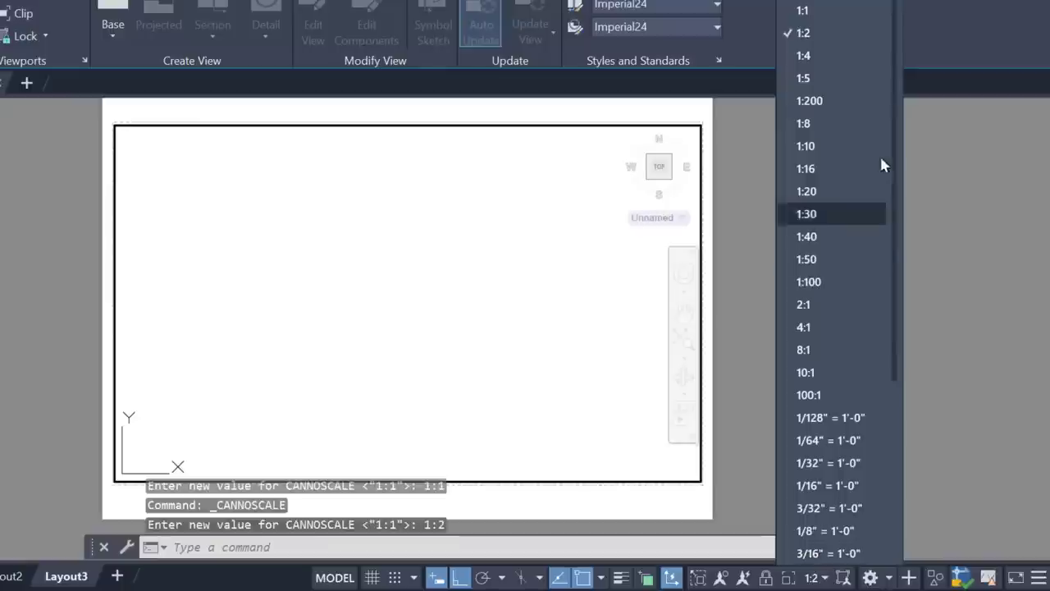
{"action": "left_click", "coordinate": [830, 147]}
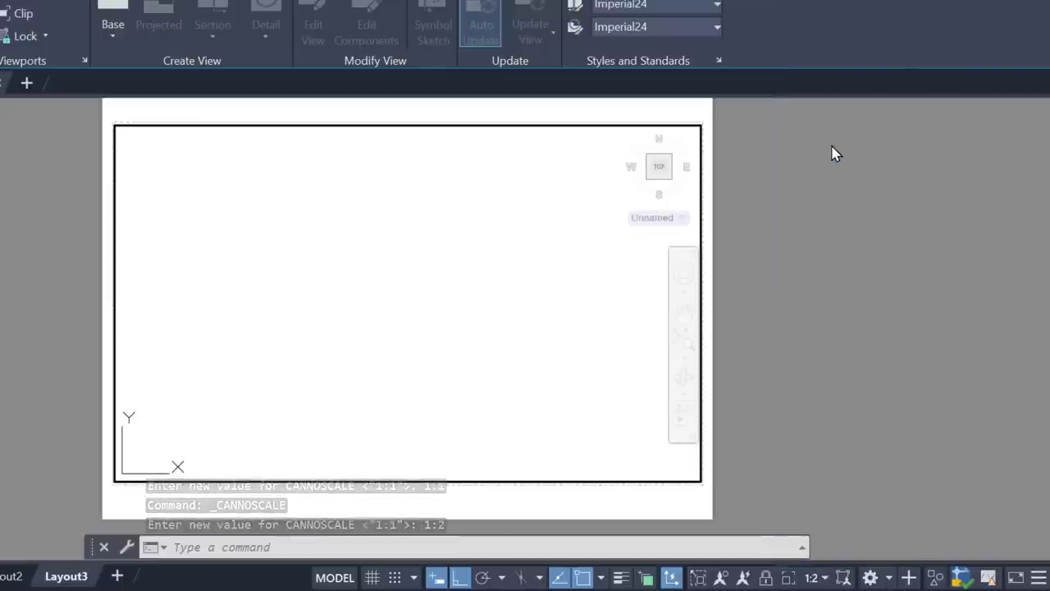
{"action": "left_click", "coordinate": [812, 577]}
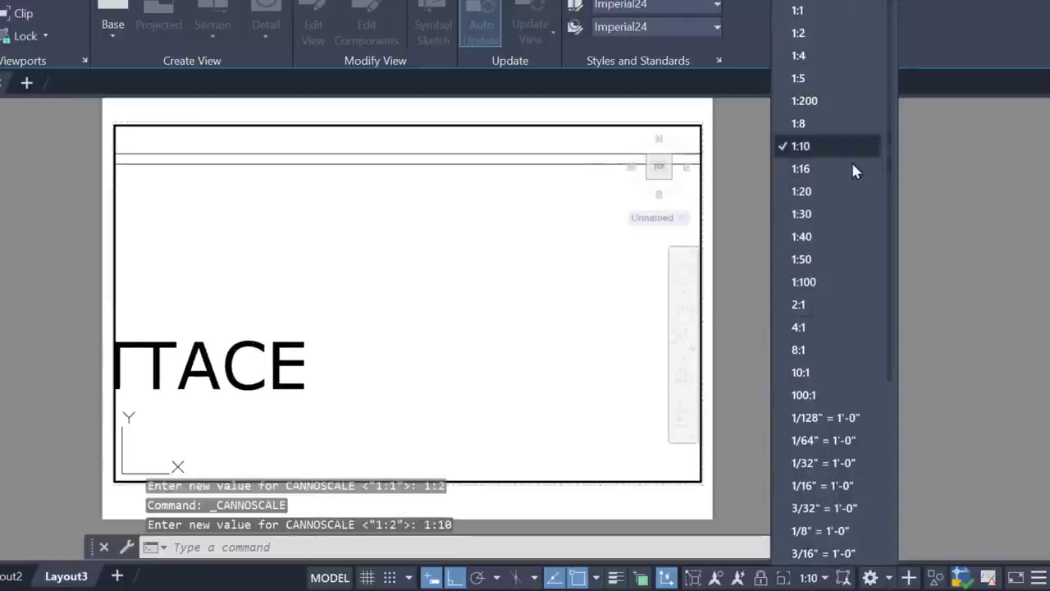
{"action": "left_click", "coordinate": [846, 191]}
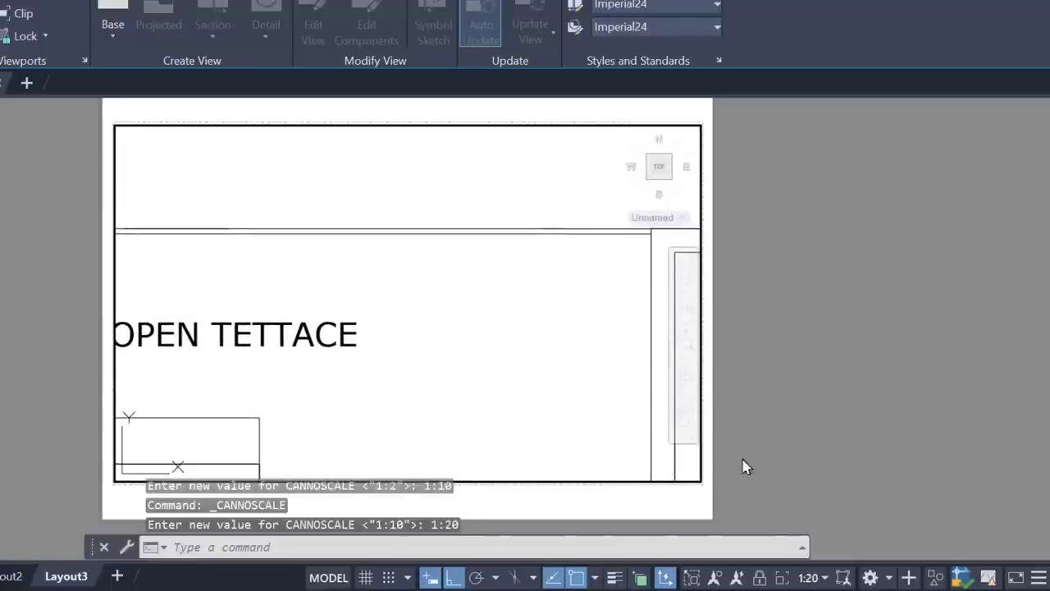
Try 1:100, then set the viewport to 1:200 and nudge the plans left.
{"action": "left_click", "coordinate": [796, 576]}
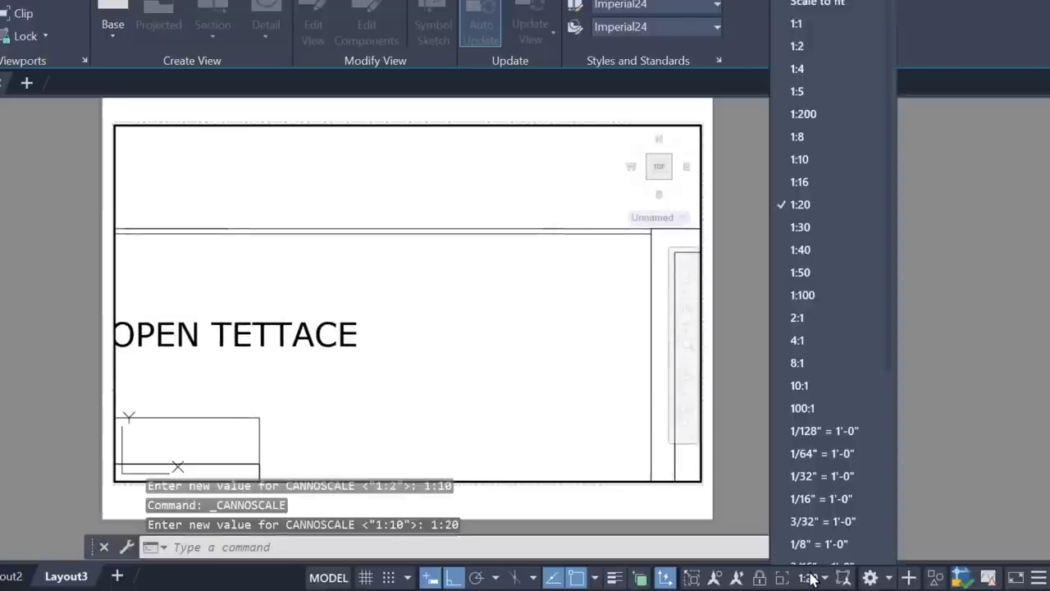
{"action": "left_click", "coordinate": [832, 283]}
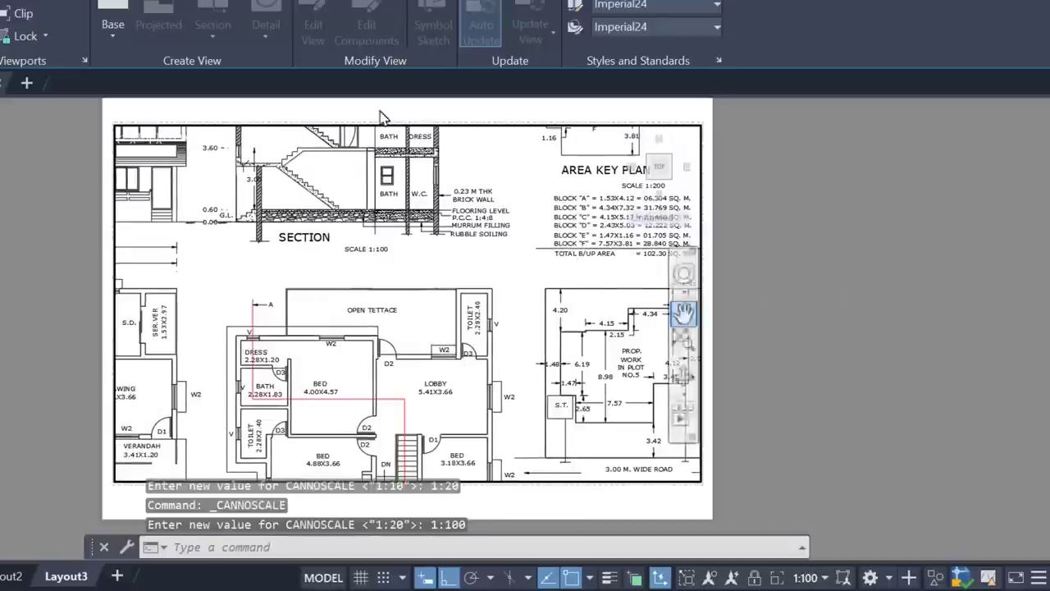
{"action": "left_click", "coordinate": [808, 576]}
{"action": "left_click", "coordinate": [840, 104]}
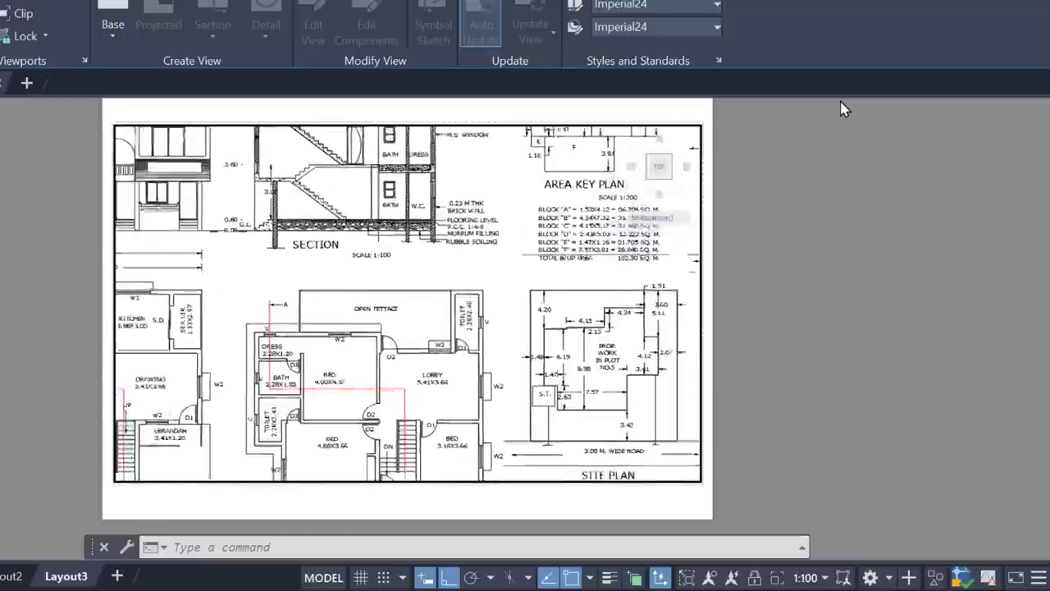
{"action": "middle_click_drag", "start_coordinate": [488, 316], "coordinate": [465, 318]}
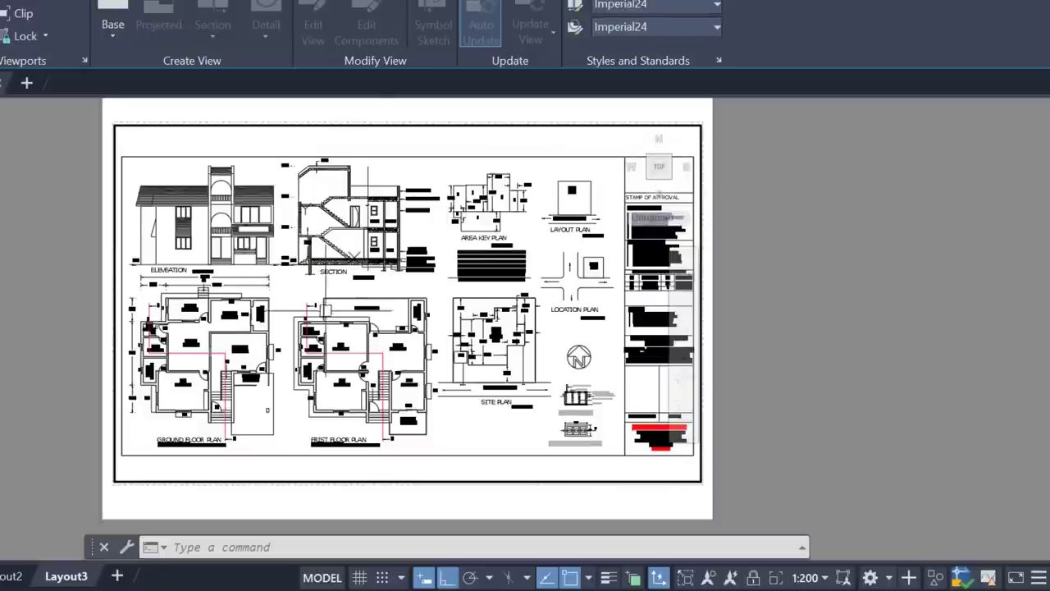
Return to paper space on Layout3 and box-select the 100 label.
{"action": "double_click", "coordinate": [784, 181]}
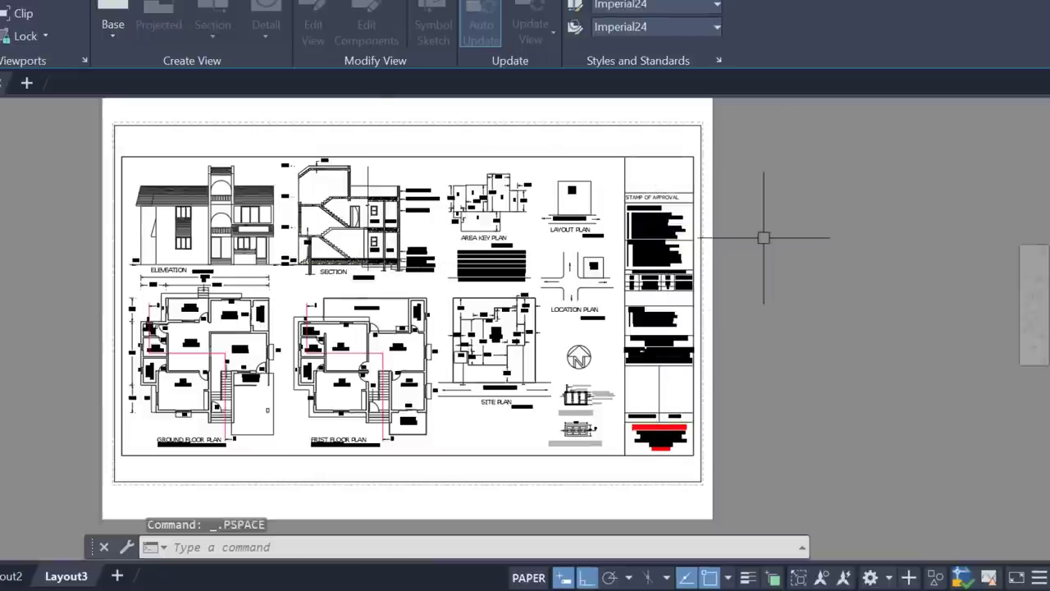
{"action": "scroll", "coordinate": [382, 280], "scroll_direction": "up", "scroll_amount": 3}
{"action": "scroll", "coordinate": [408, 291], "scroll_direction": "up", "scroll_amount": 3}
{"action": "scroll", "coordinate": [396, 306], "scroll_direction": "up", "scroll_amount": 3}
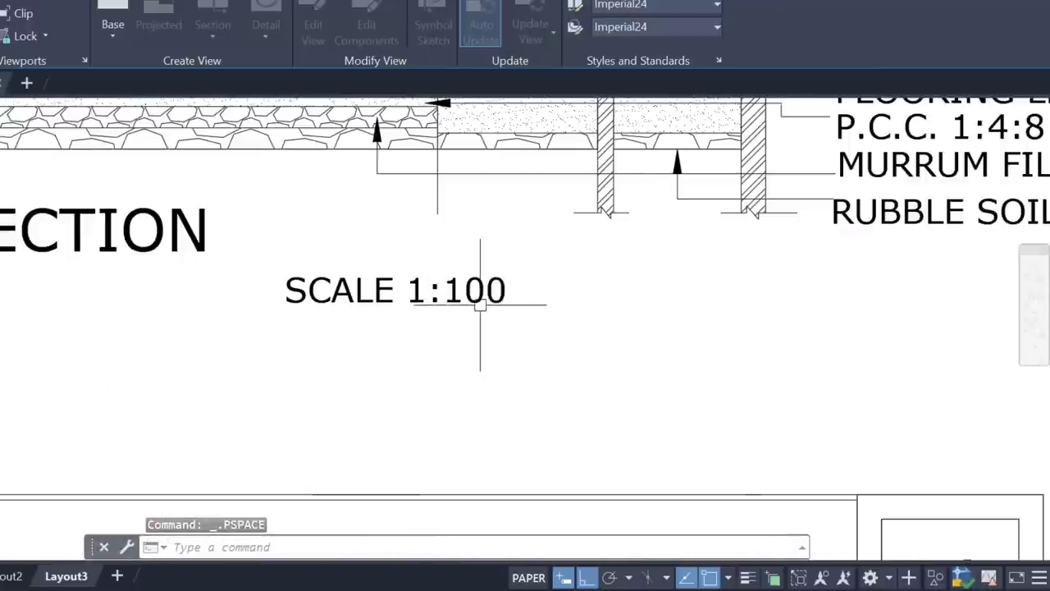
{"action": "scroll", "coordinate": [480, 305], "scroll_direction": "up", "scroll_amount": 2}
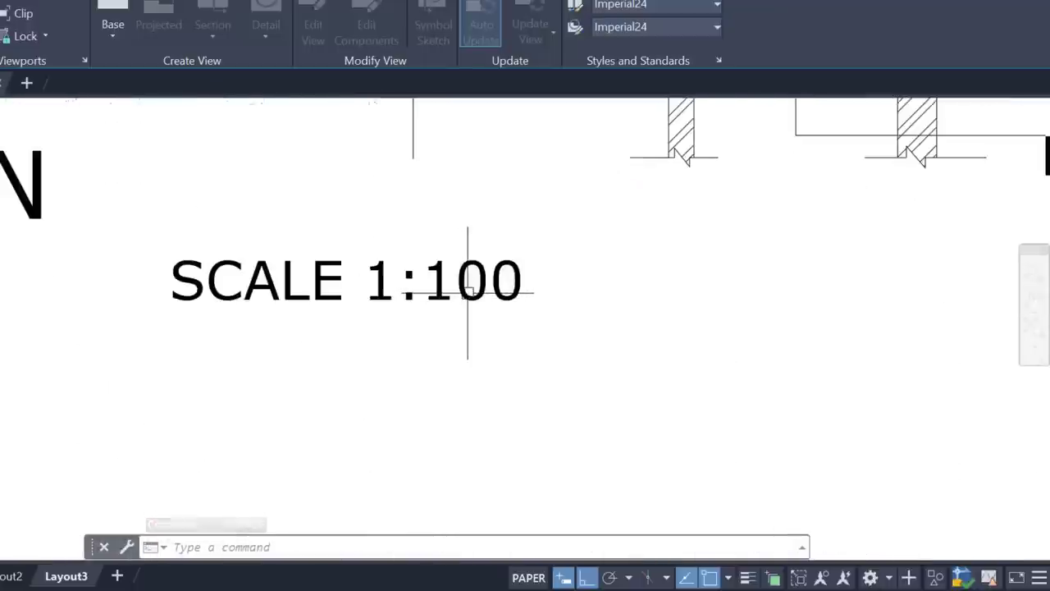
{"action": "left_click", "coordinate": [426, 246]}
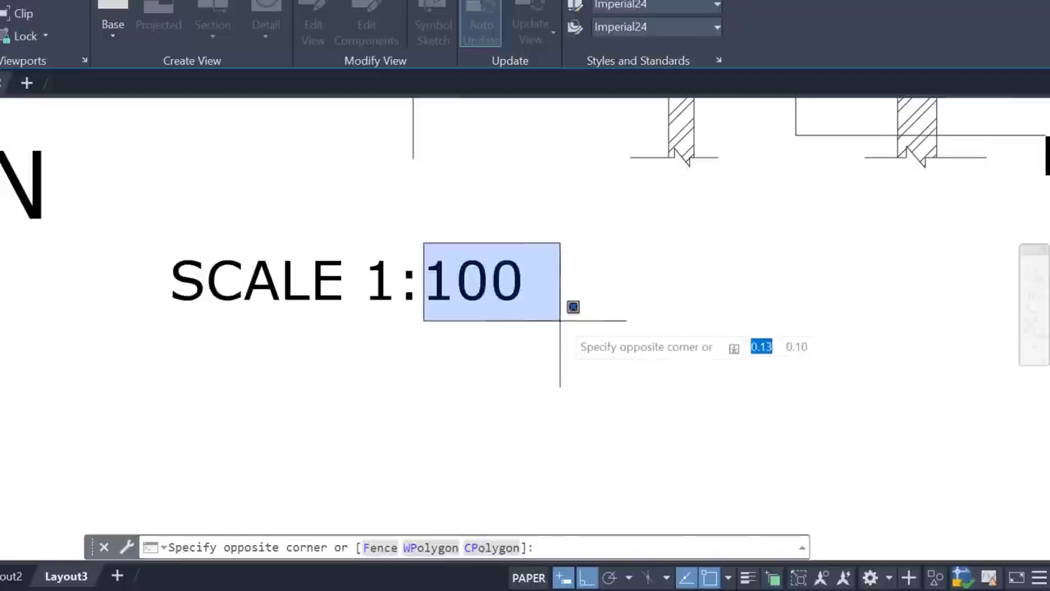
{"action": "left_click", "coordinate": [562, 322]}
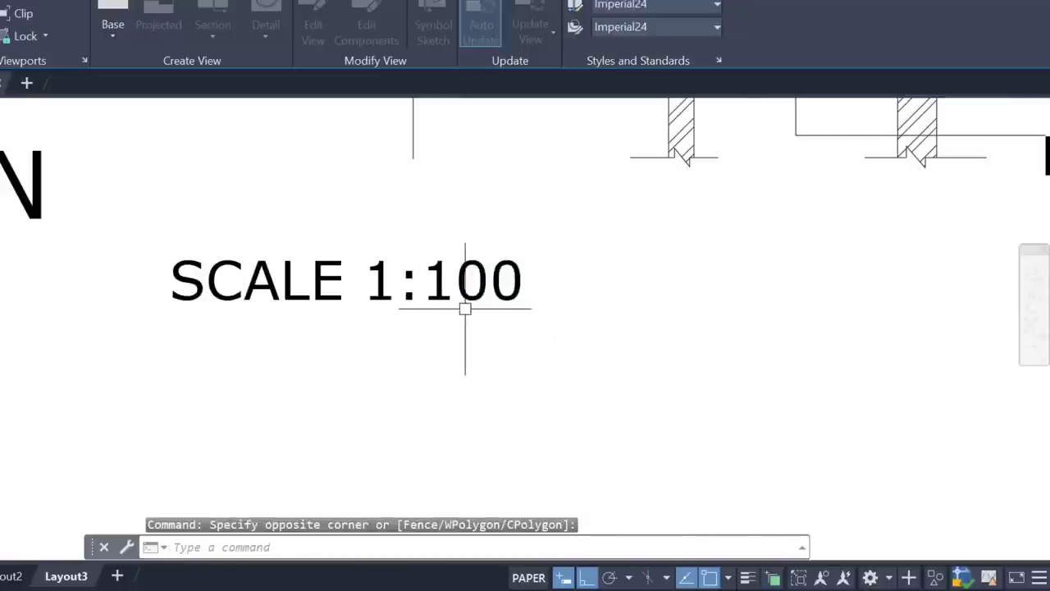
{"action": "scroll", "coordinate": [466, 308], "scroll_direction": "down", "scroll_amount": 3}
{"action": "scroll", "coordinate": [465, 309], "scroll_direction": "down", "scroll_amount": 3}
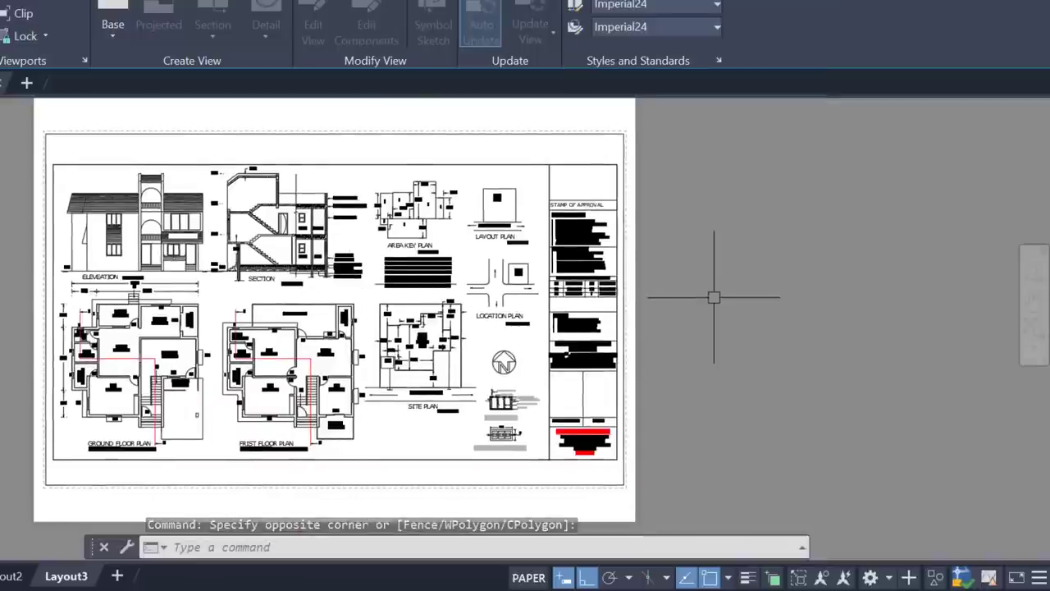
{"action": "middle_click_drag", "start_coordinate": [714, 297], "coordinate": [752, 296]}
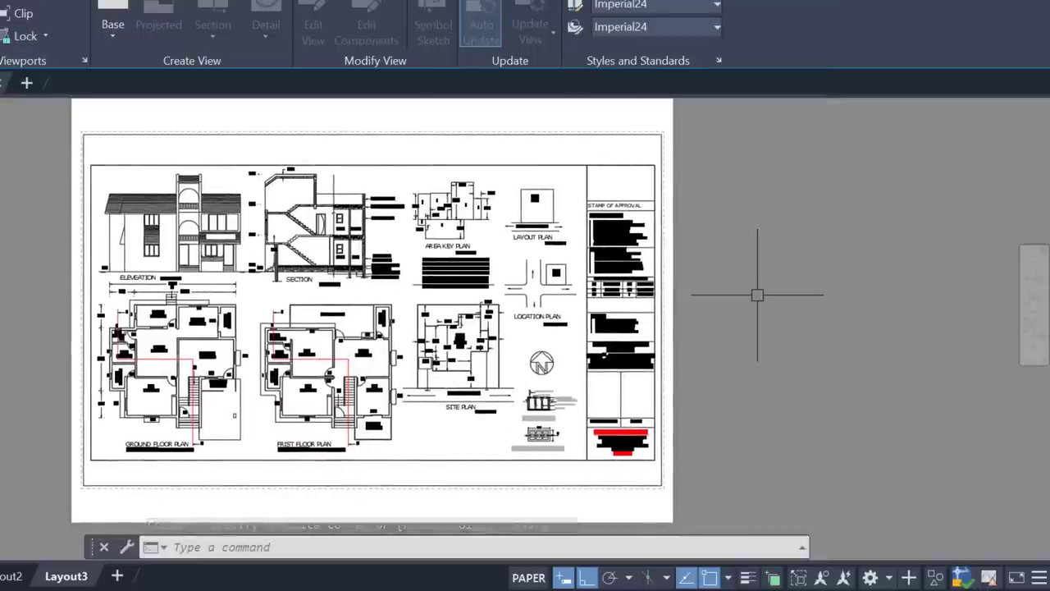
Select the Layout3 viewport frame and bring up its right-click options.
{"action": "key", "text": "ctrl+a"}
{"action": "left_click", "coordinate": [762, 317]}
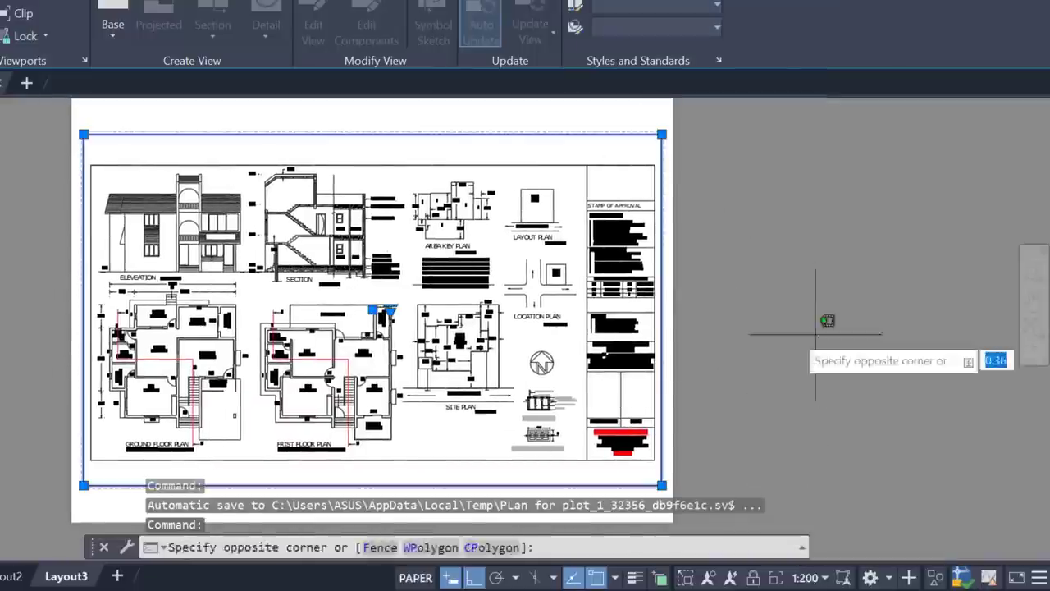
{"action": "key", "text": "Escape"}
{"action": "key", "text": "Escape"}
{"action": "key", "text": "Escape"}
{"action": "key", "text": "Escape"}
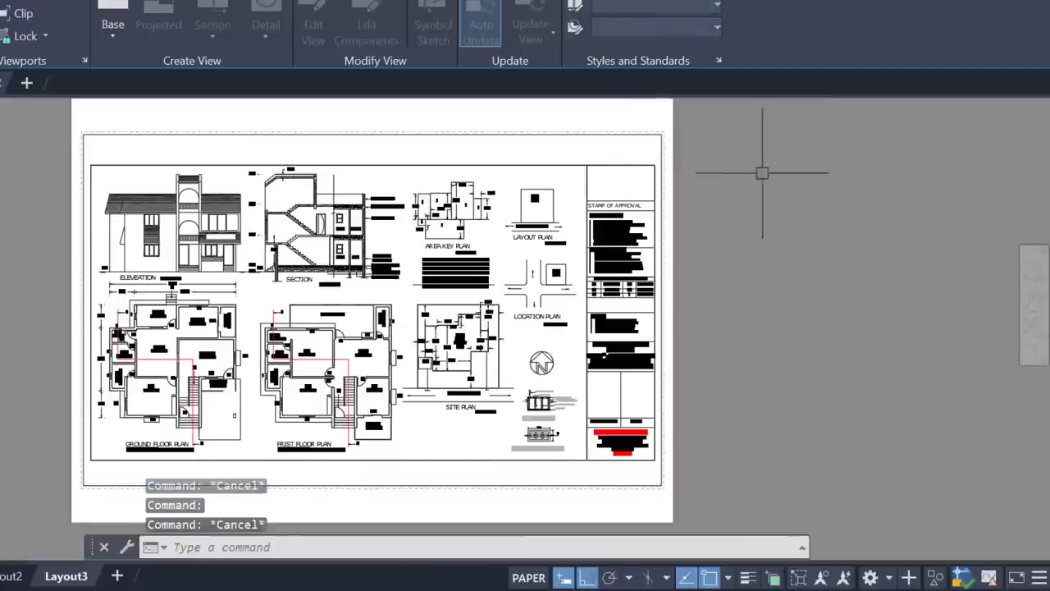
{"action": "left_click", "coordinate": [574, 134]}
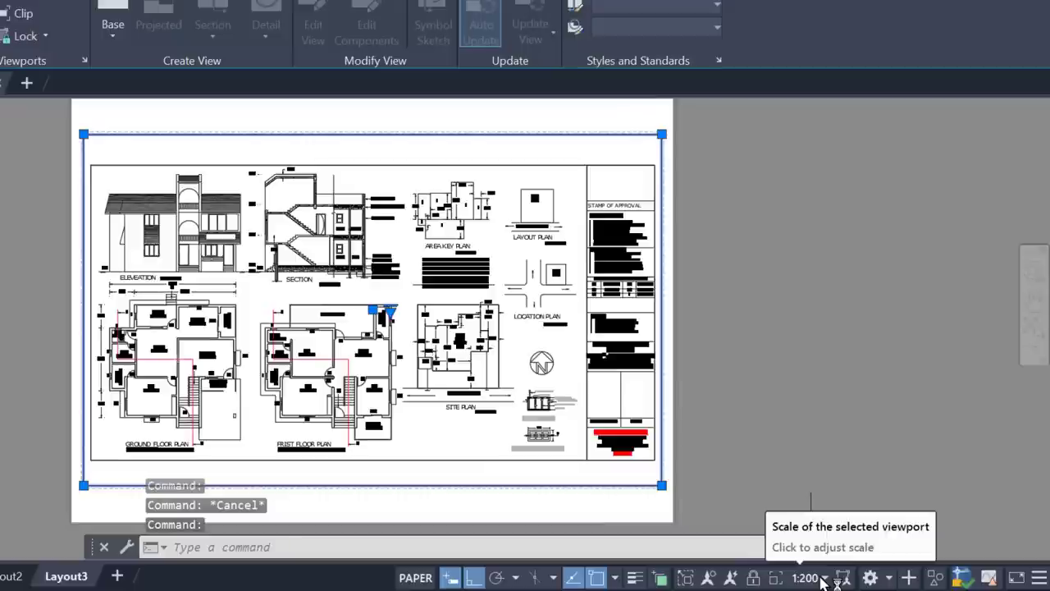
{"action": "key", "text": "Escape"}
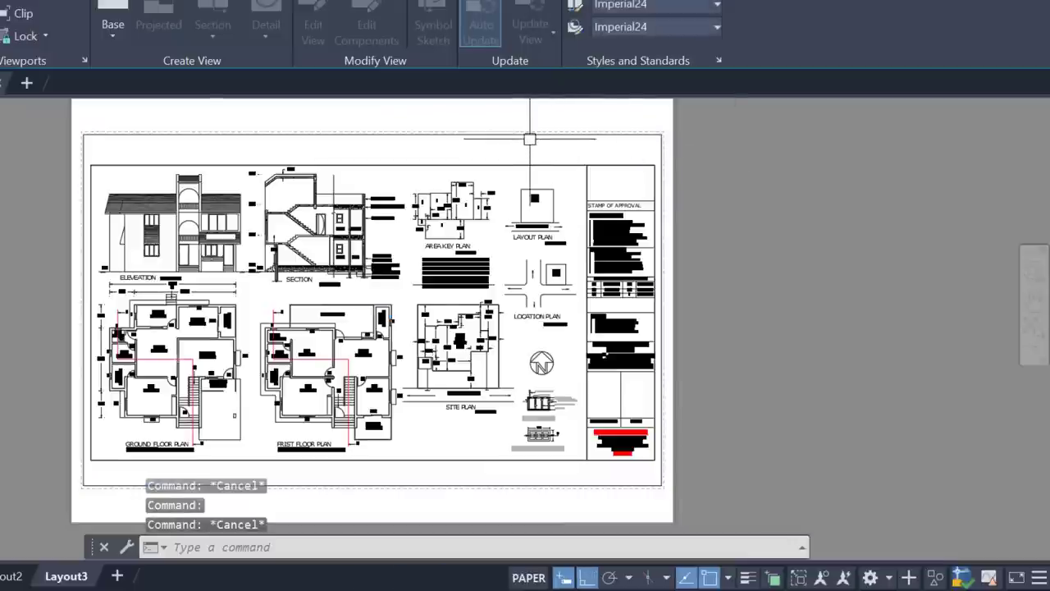
{"action": "left_click", "coordinate": [532, 135]}
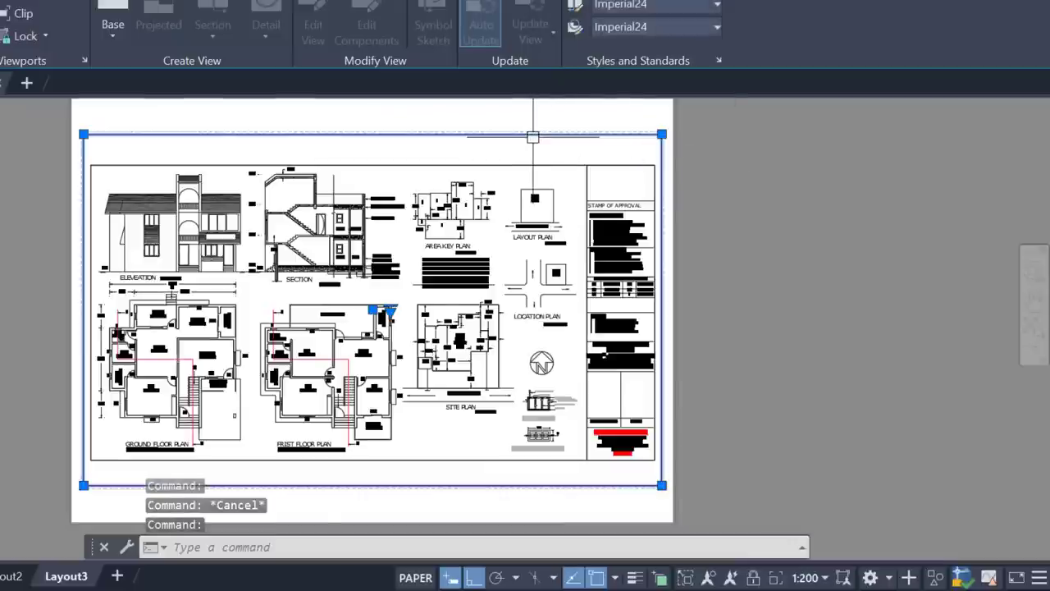
{"action": "right_click", "coordinate": [690, 113]}
{"action": "left_click", "coordinate": [761, 555]}
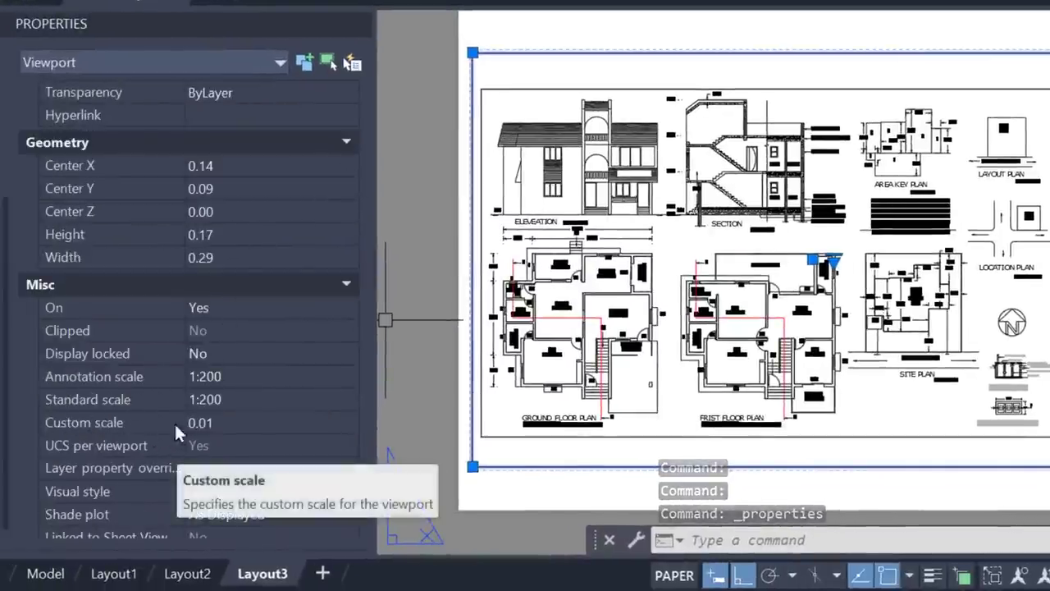
{"action": "left_click", "coordinate": [277, 404]}
{"action": "left_click", "coordinate": [277, 404]}
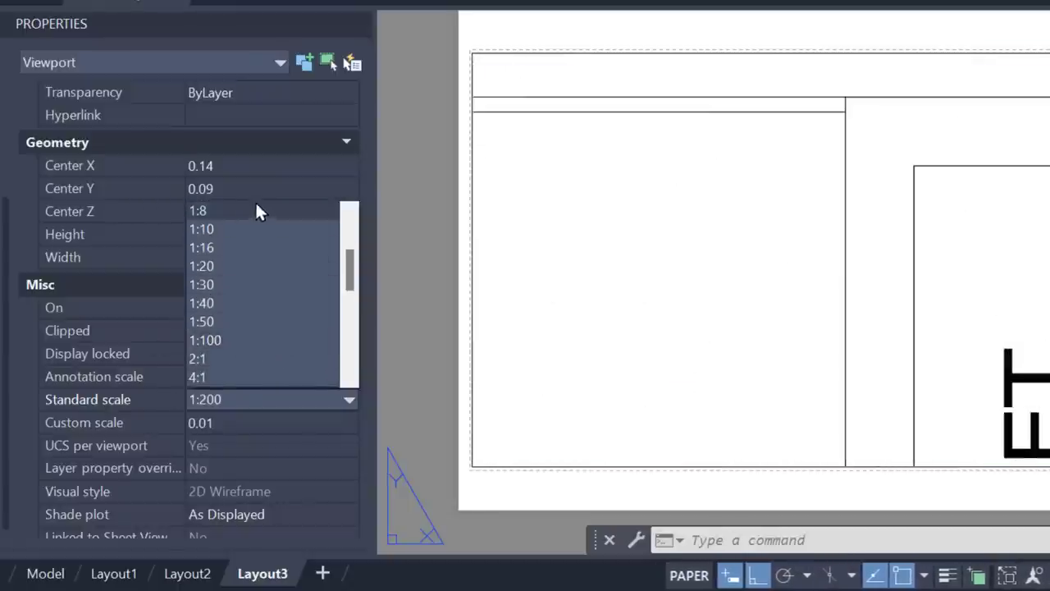
{"action": "scroll", "coordinate": [267, 260], "scroll_direction": "up", "scroll_amount": 1}
{"action": "scroll", "coordinate": [270, 217], "scroll_direction": "up", "scroll_amount": 2}
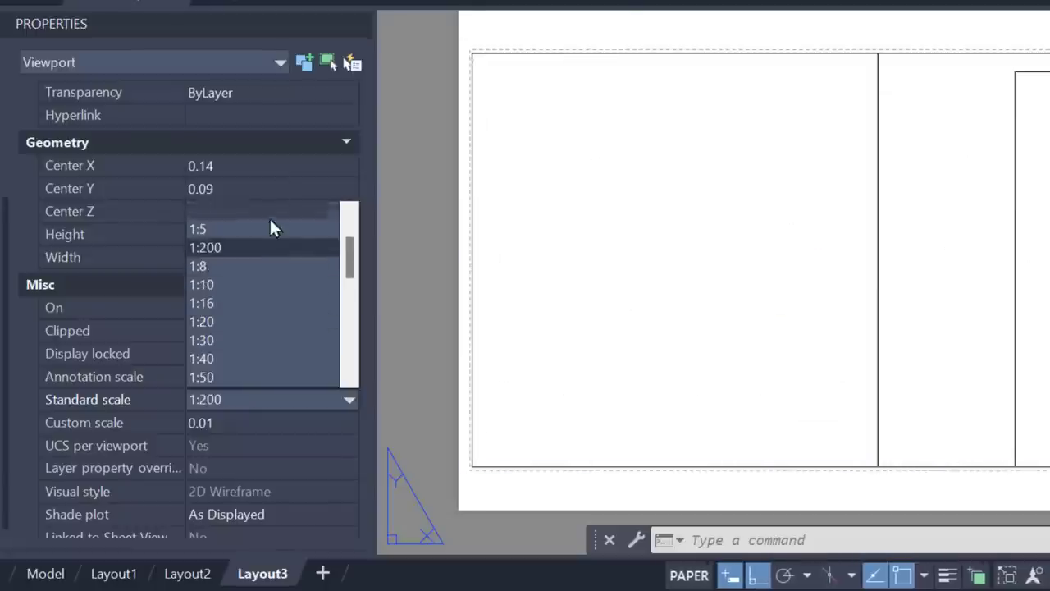
{"action": "scroll", "coordinate": [261, 319], "scroll_direction": "up", "scroll_amount": 1}
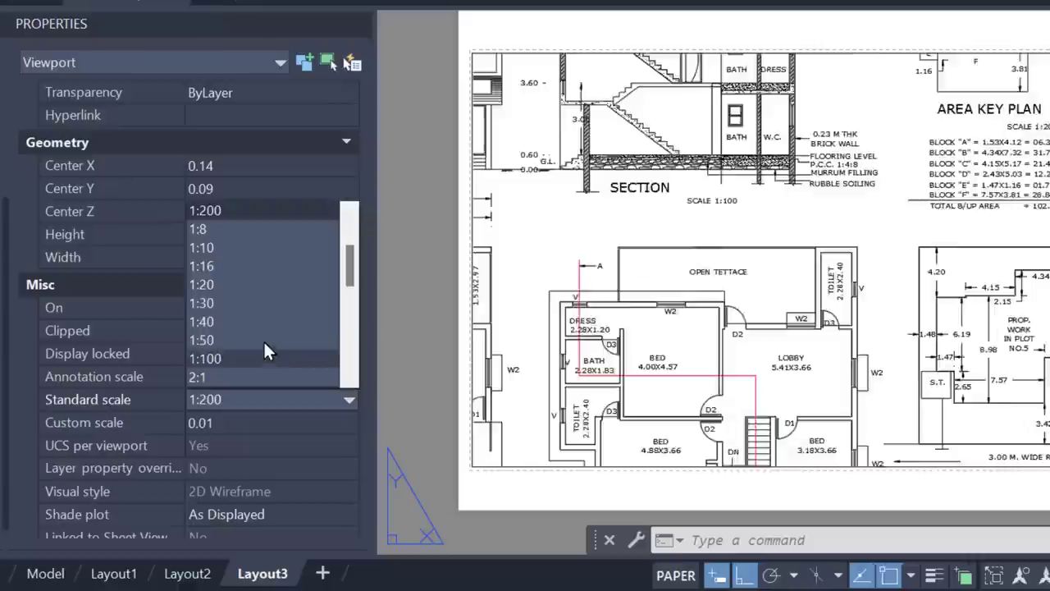
{"action": "left_click", "coordinate": [190, 397]}
{"action": "left_click", "coordinate": [358, 25]}
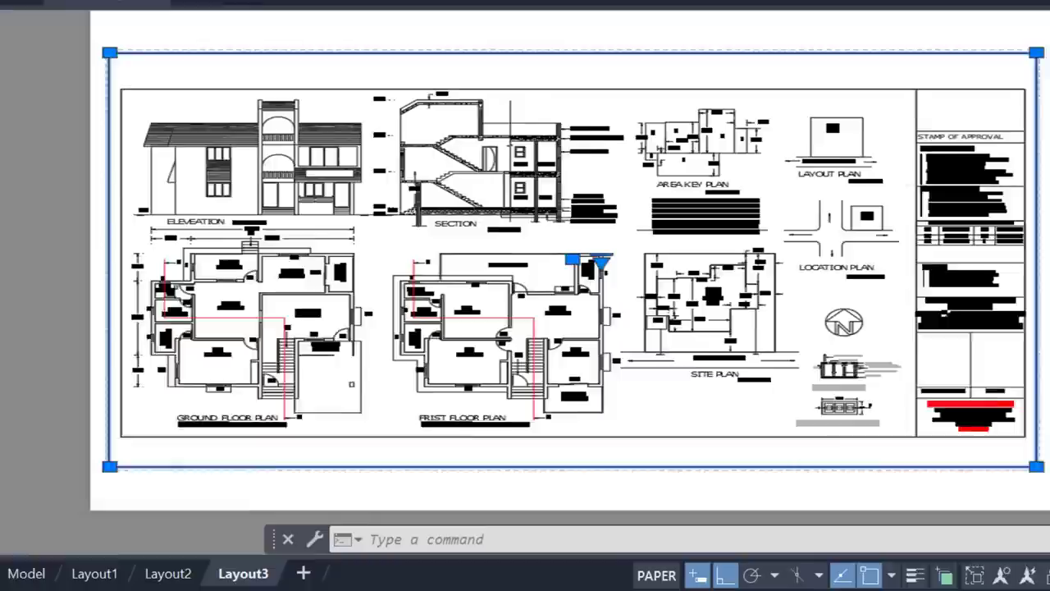
{"action": "key", "text": "Escape"}
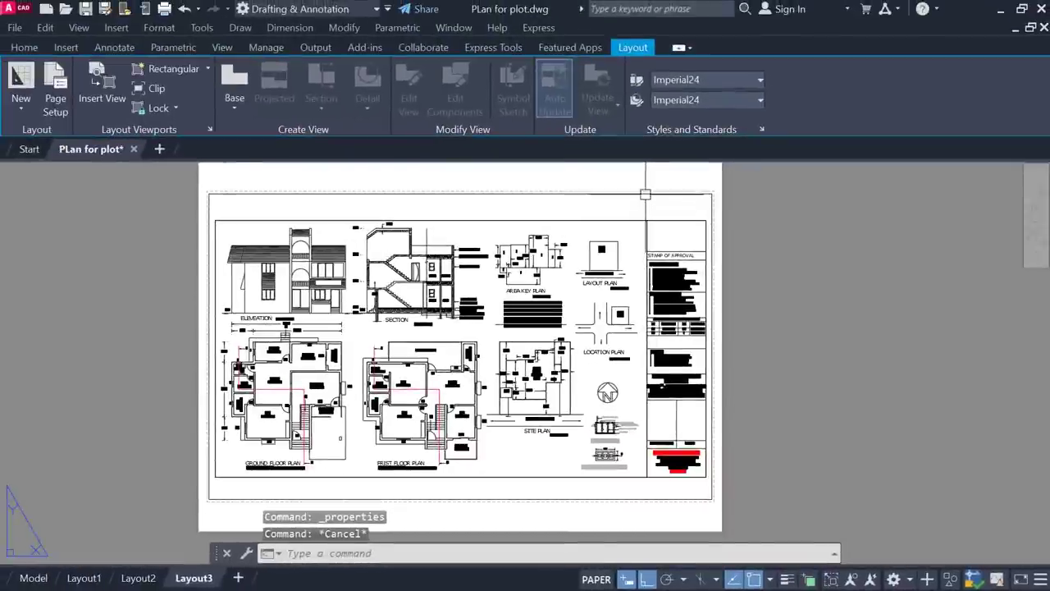
Select the Layout3 viewport and check that its scale list shows 1:200.
{"action": "left_click", "coordinate": [645, 194]}
{"action": "left_click", "coordinate": [837, 580]}
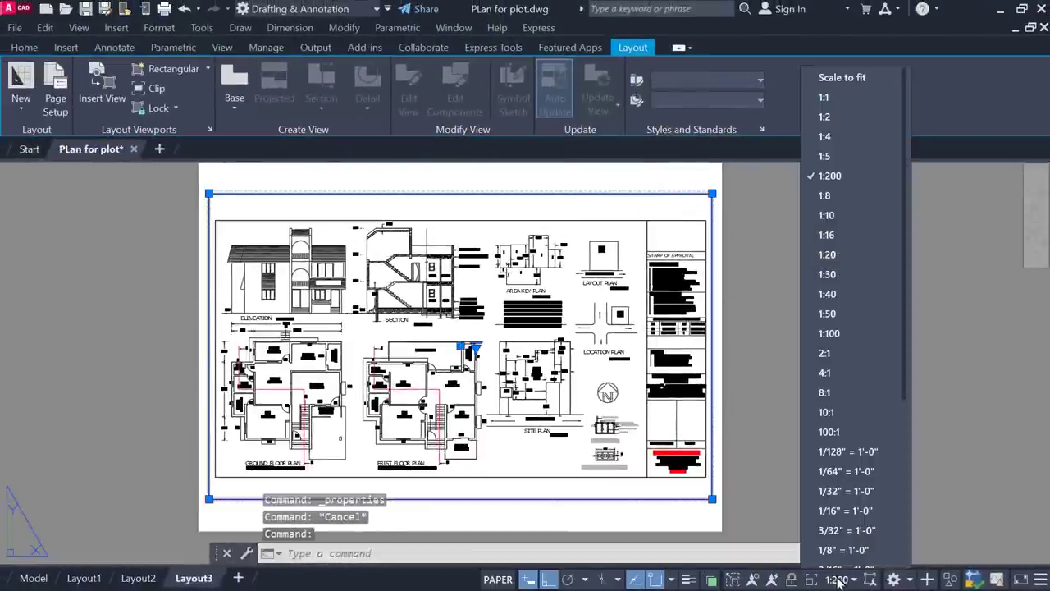
{"action": "left_click", "coordinate": [839, 581]}
{"action": "key", "text": "Escape"}
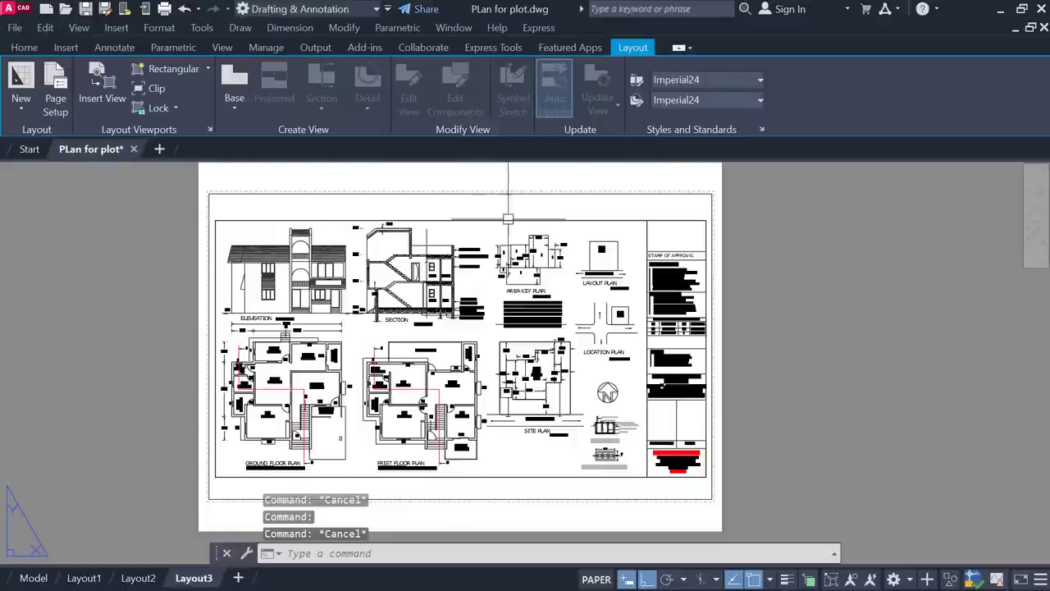
Inside the viewport, set the scale to 1:200 and pan to center the plans.
{"action": "double_click", "coordinate": [533, 209]}
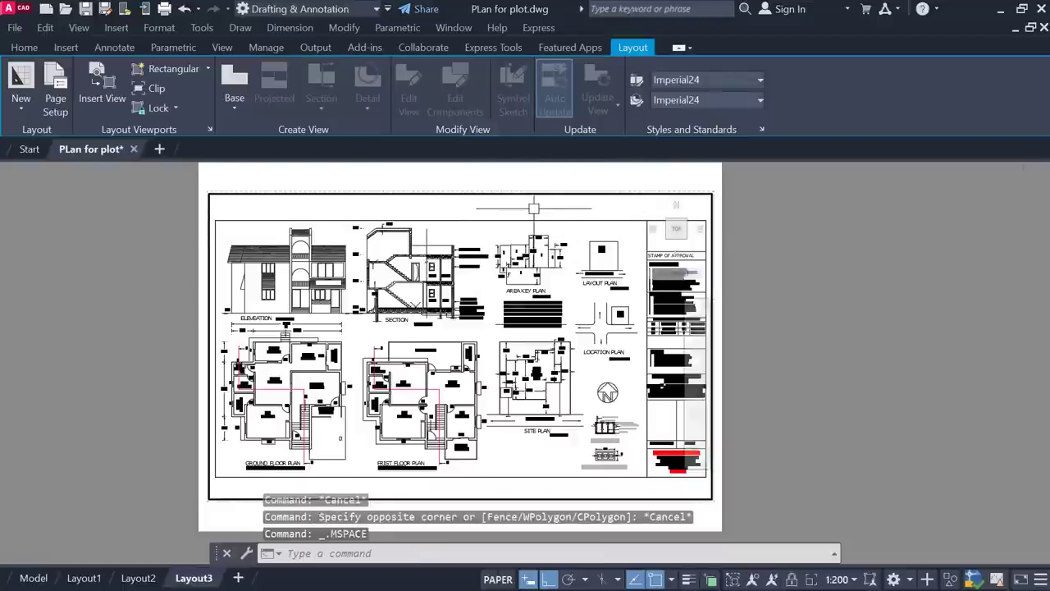
{"action": "scroll", "coordinate": [429, 312], "scroll_direction": "up", "scroll_amount": 5}
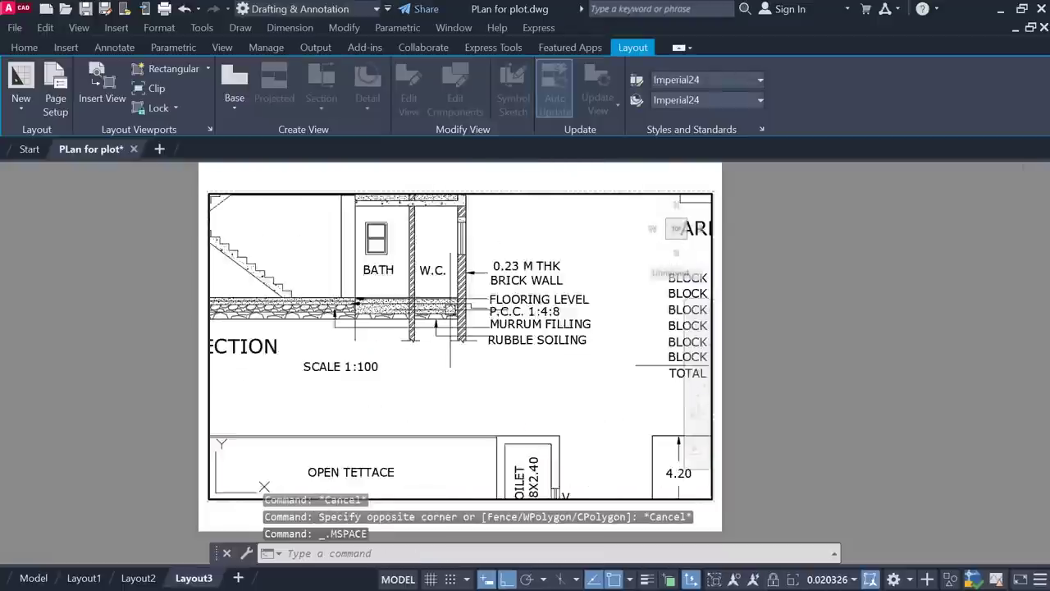
{"action": "scroll", "coordinate": [428, 312], "scroll_direction": "down", "scroll_amount": 3}
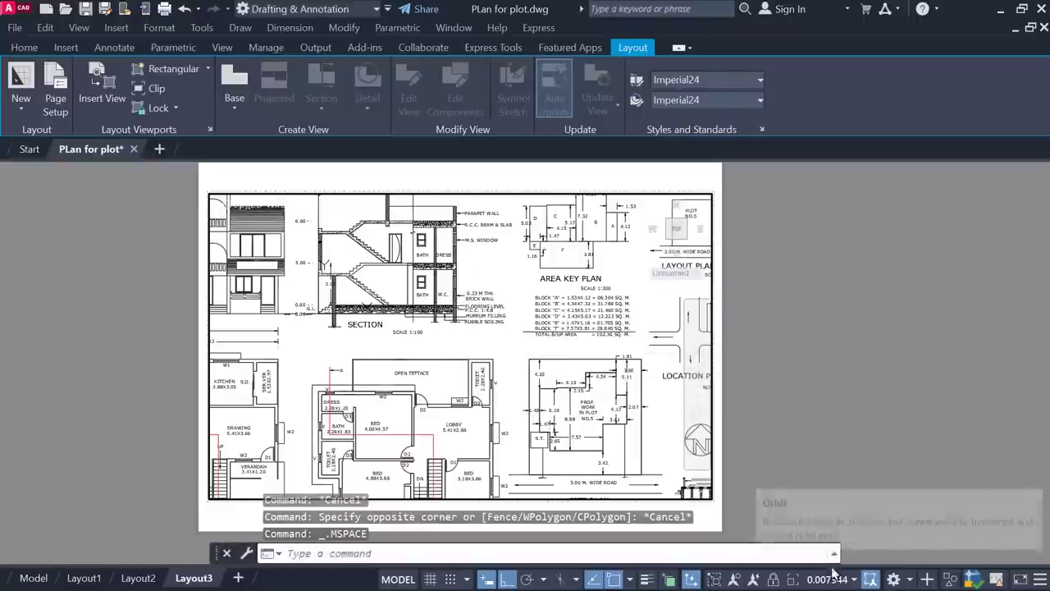
{"action": "left_click", "coordinate": [833, 578]}
{"action": "scroll", "coordinate": [830, 314], "scroll_direction": "down", "scroll_amount": 1}
{"action": "left_click", "coordinate": [833, 165]}
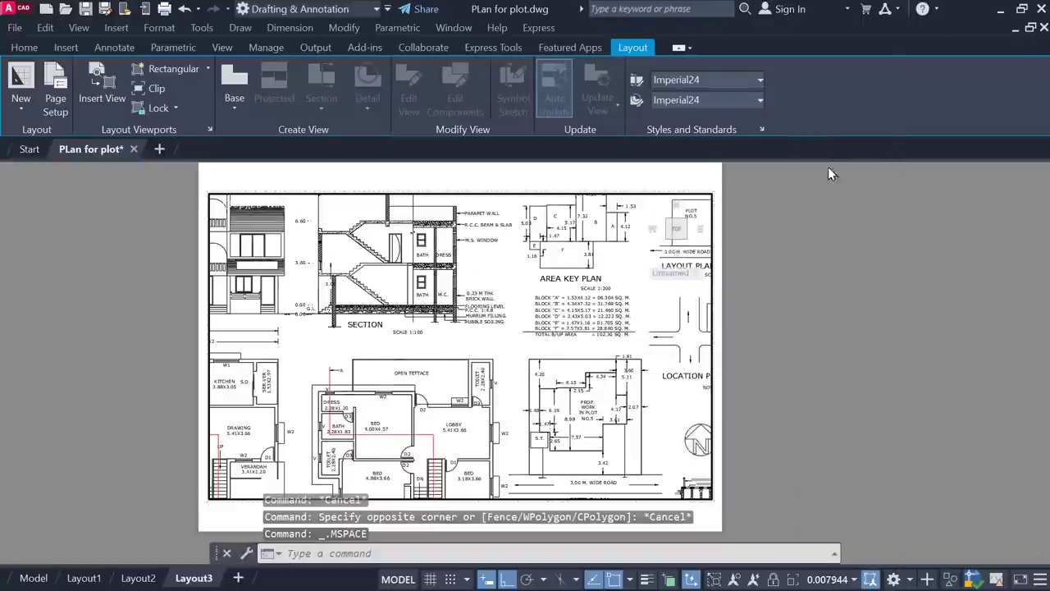
{"action": "middle_click_drag", "start_coordinate": [508, 292], "coordinate": [506, 279]}
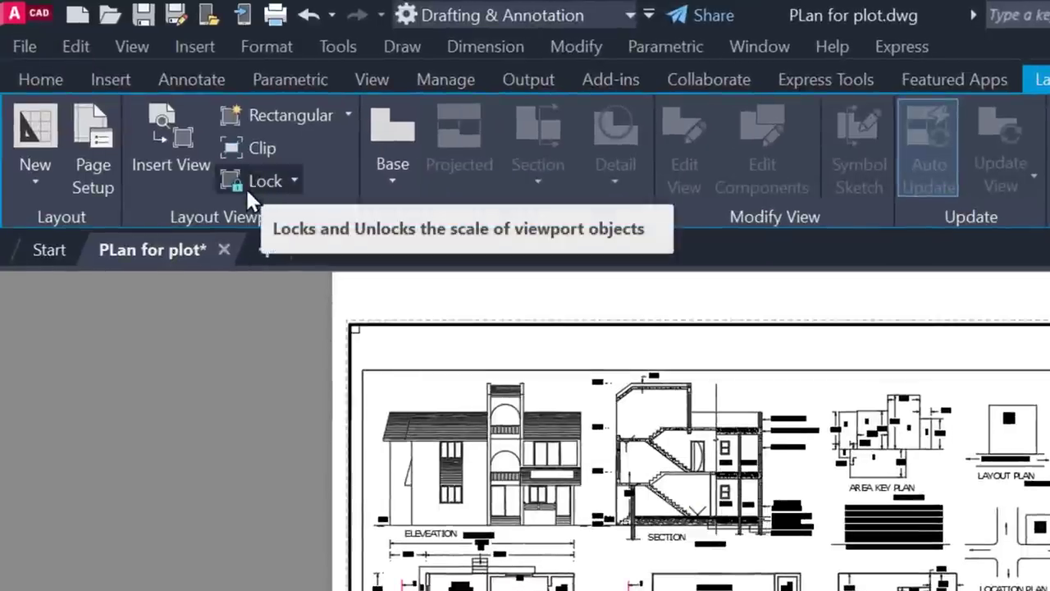
Apply Lock to the Layout3 viewport border.
{"action": "left_click", "coordinate": [254, 184]}
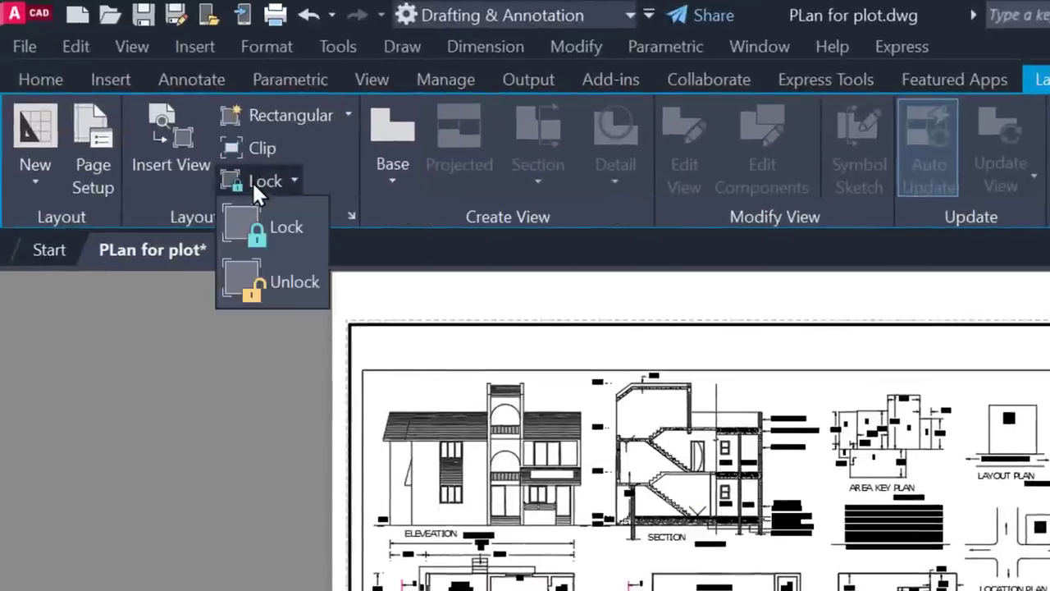
{"action": "left_click", "coordinate": [265, 226]}
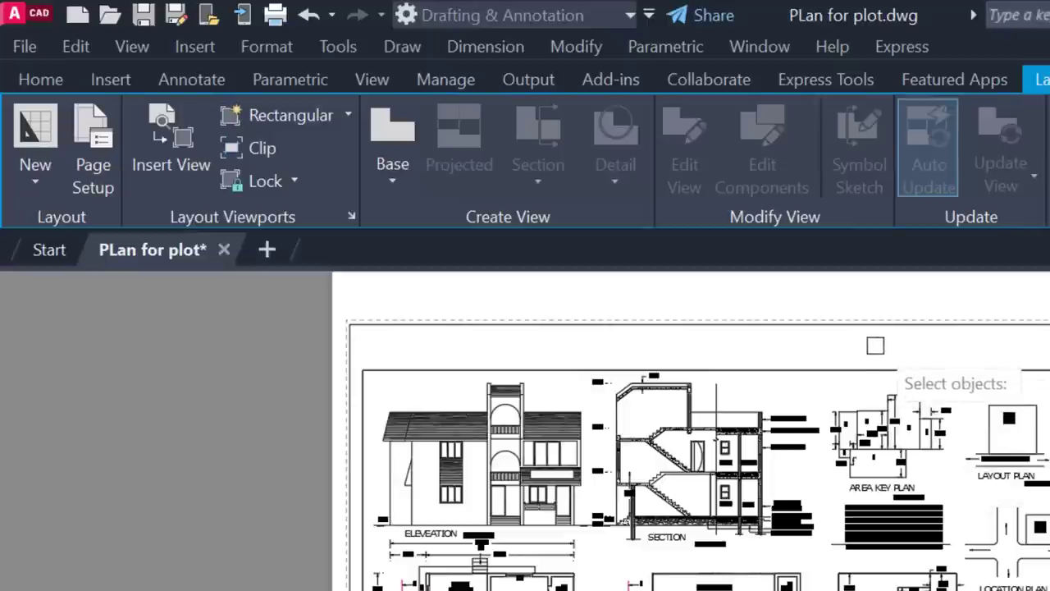
{"action": "left_click", "coordinate": [872, 326]}
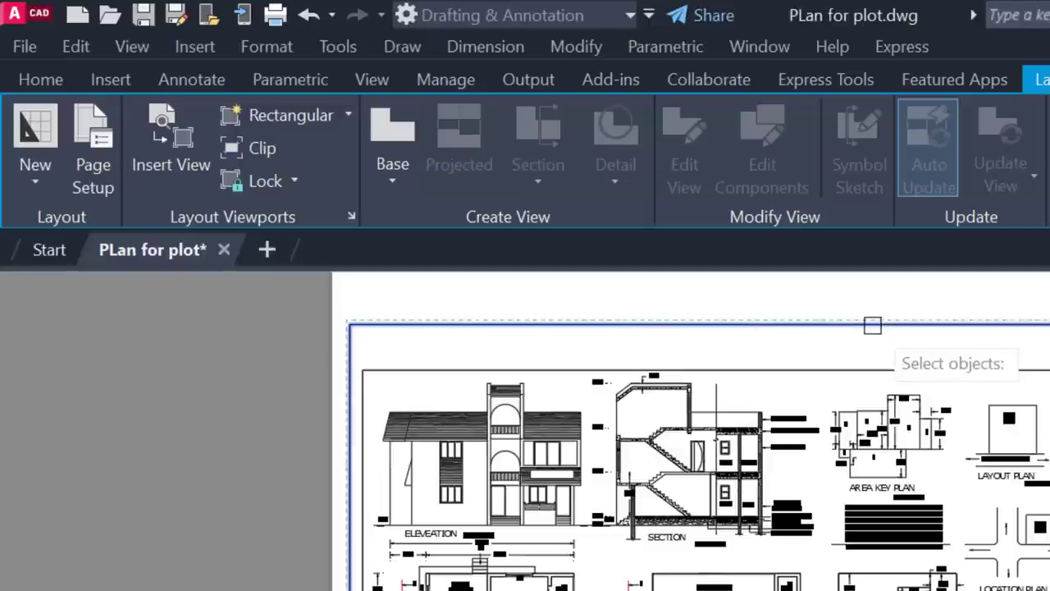
{"action": "key", "text": "Return"}
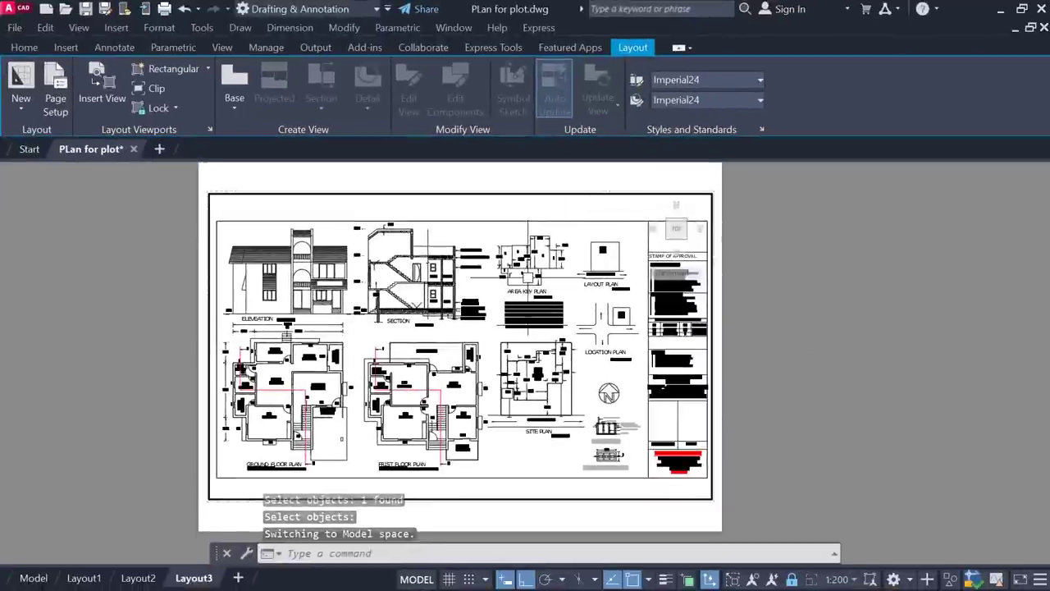
Zoom in and out to confirm the plans stay fixed at 1:200.
{"action": "scroll", "coordinate": [451, 301], "scroll_direction": "up", "scroll_amount": 2}
{"action": "scroll", "coordinate": [451, 301], "scroll_direction": "up", "scroll_amount": 3}
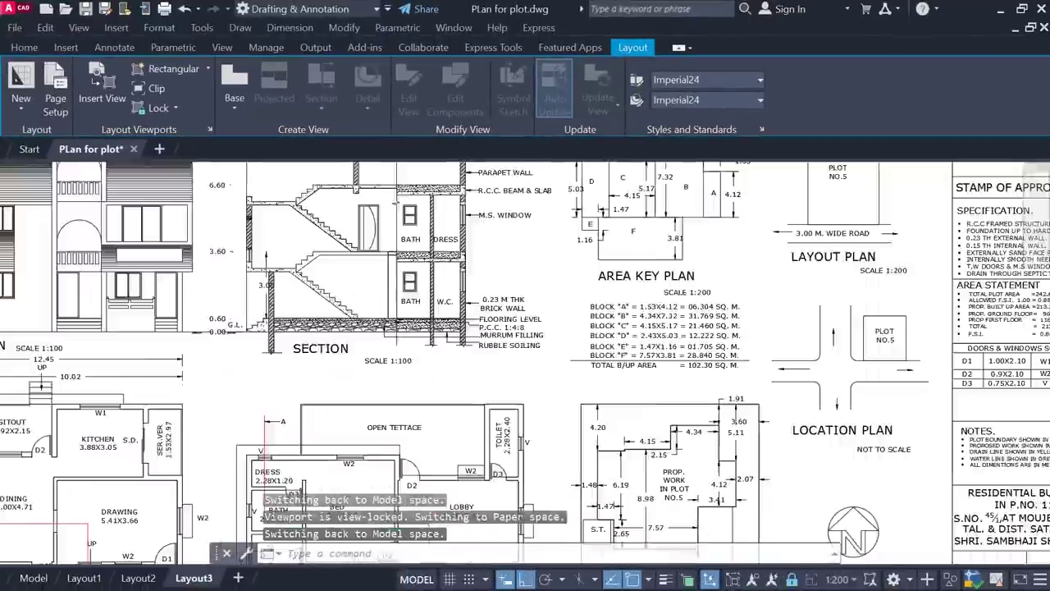
{"action": "scroll", "coordinate": [460, 271], "scroll_direction": "down", "scroll_amount": 3}
{"action": "scroll", "coordinate": [460, 270], "scroll_direction": "down", "scroll_amount": 2}
{"action": "left_click", "coordinate": [472, 197]}
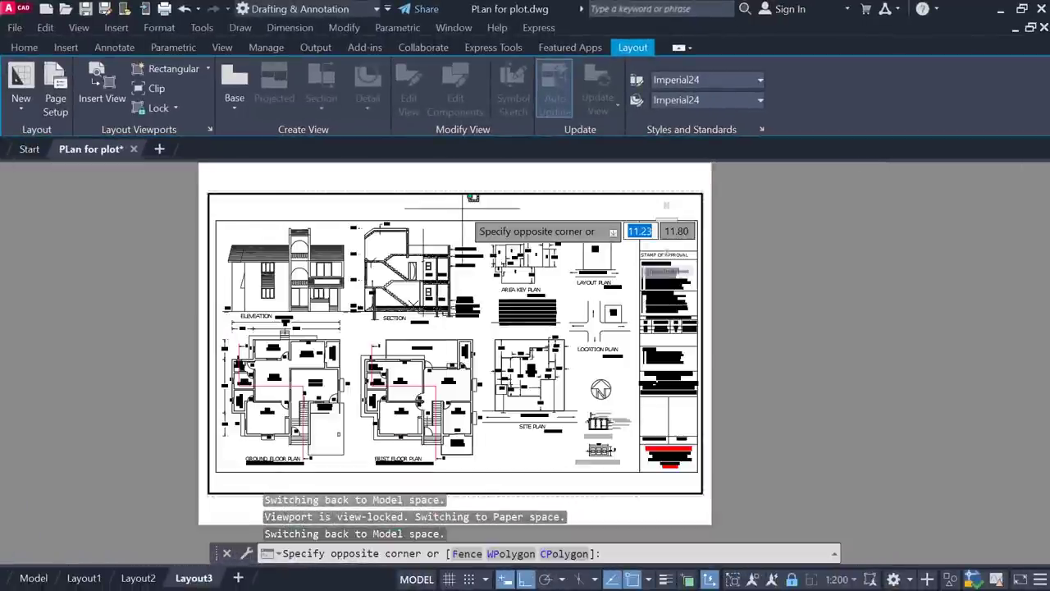
{"action": "scroll", "coordinate": [456, 206], "scroll_direction": "up", "scroll_amount": 2}
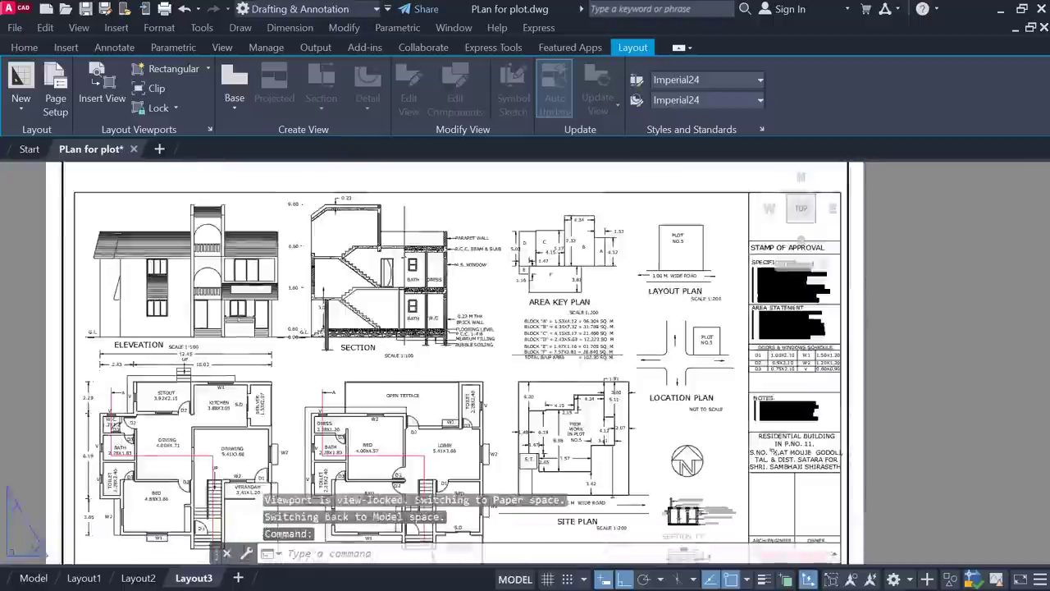
{"action": "scroll", "coordinate": [456, 271], "scroll_direction": "down", "scroll_amount": 3}
{"action": "scroll", "coordinate": [456, 271], "scroll_direction": "up", "scroll_amount": 2}
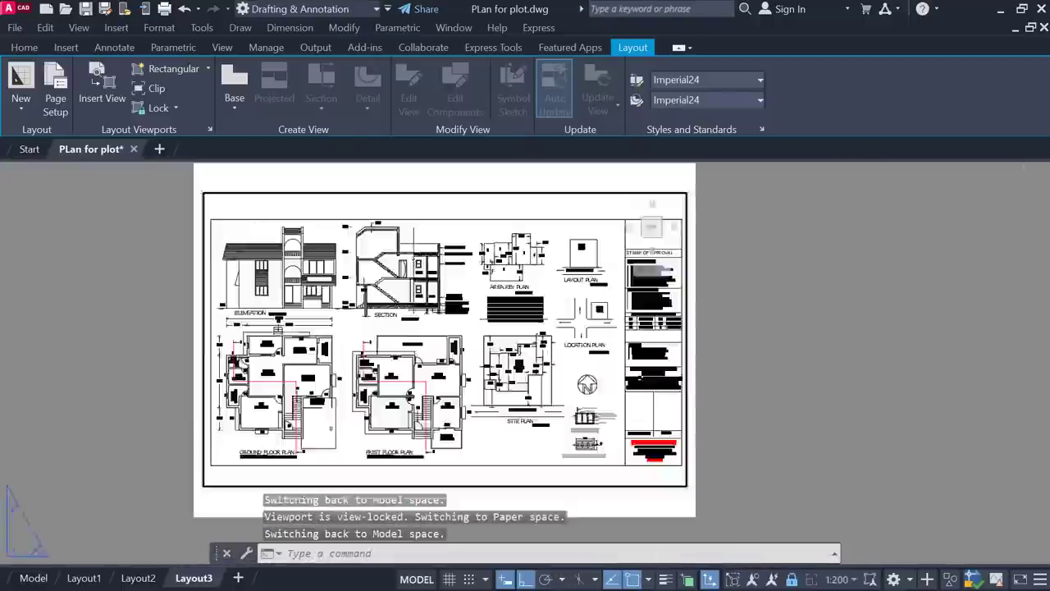
{"action": "scroll", "coordinate": [457, 194], "scroll_direction": "up", "scroll_amount": 2}
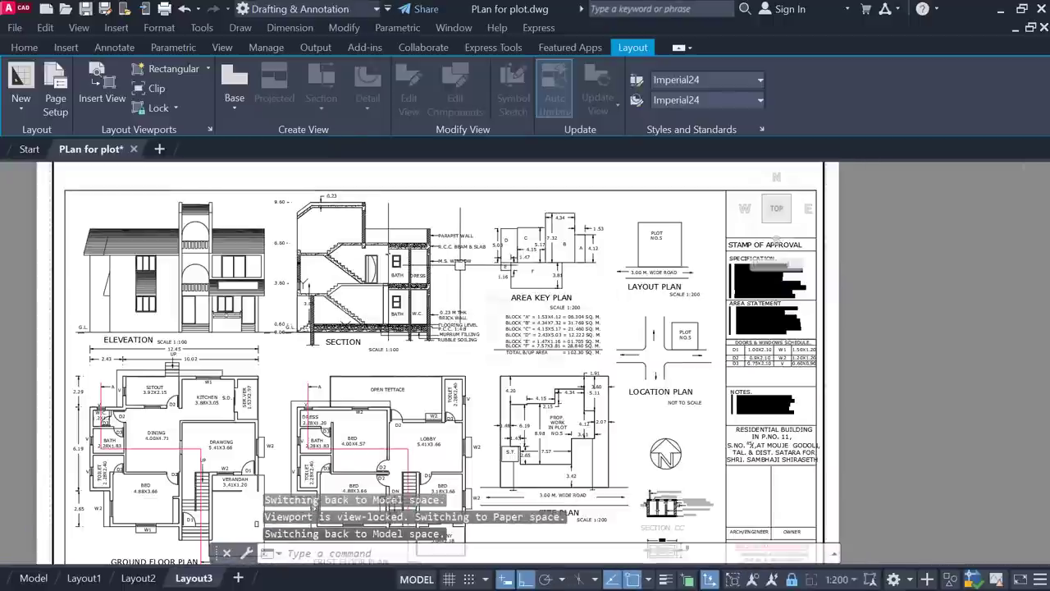
{"action": "scroll", "coordinate": [241, 261], "scroll_direction": "down", "scroll_amount": 2}
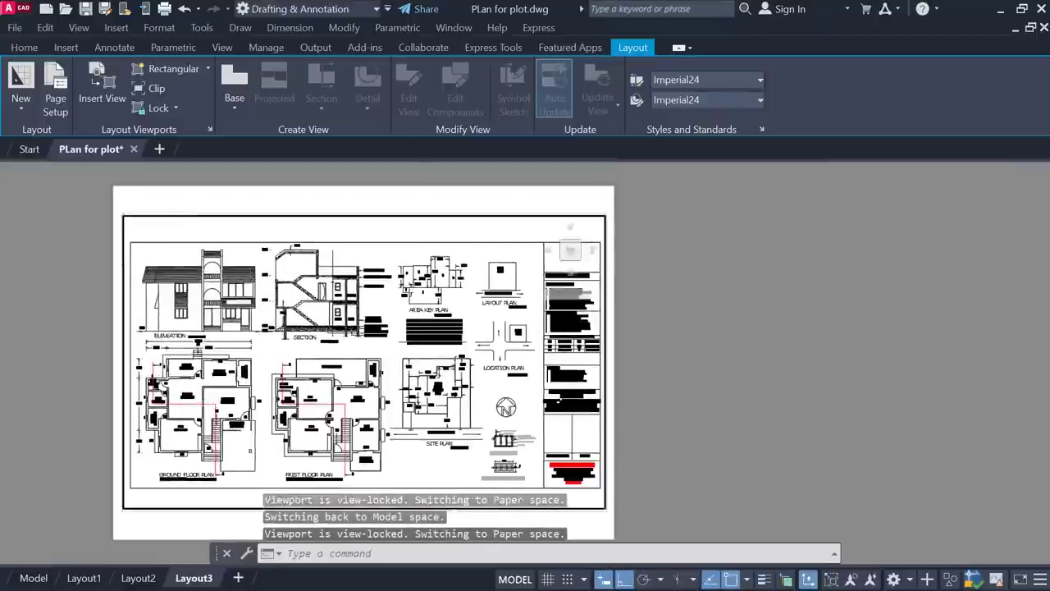
{"action": "scroll", "coordinate": [246, 246], "scroll_direction": "down", "scroll_amount": 2}
{"action": "scroll", "coordinate": [267, 236], "scroll_direction": "up", "scroll_amount": 2}
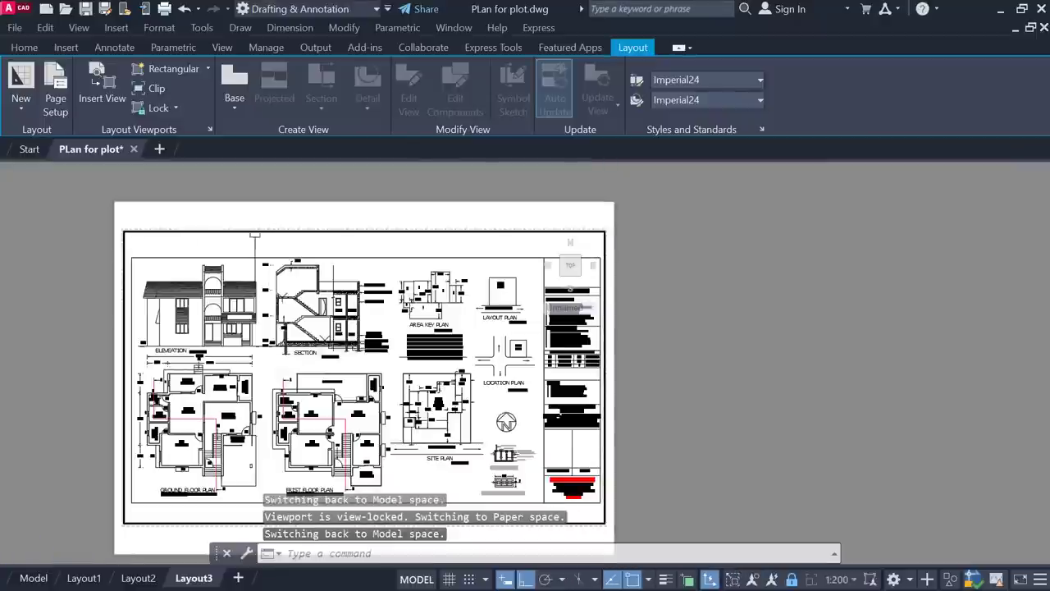
Unlock the Layout3 viewport.
{"action": "left_click", "coordinate": [173, 111]}
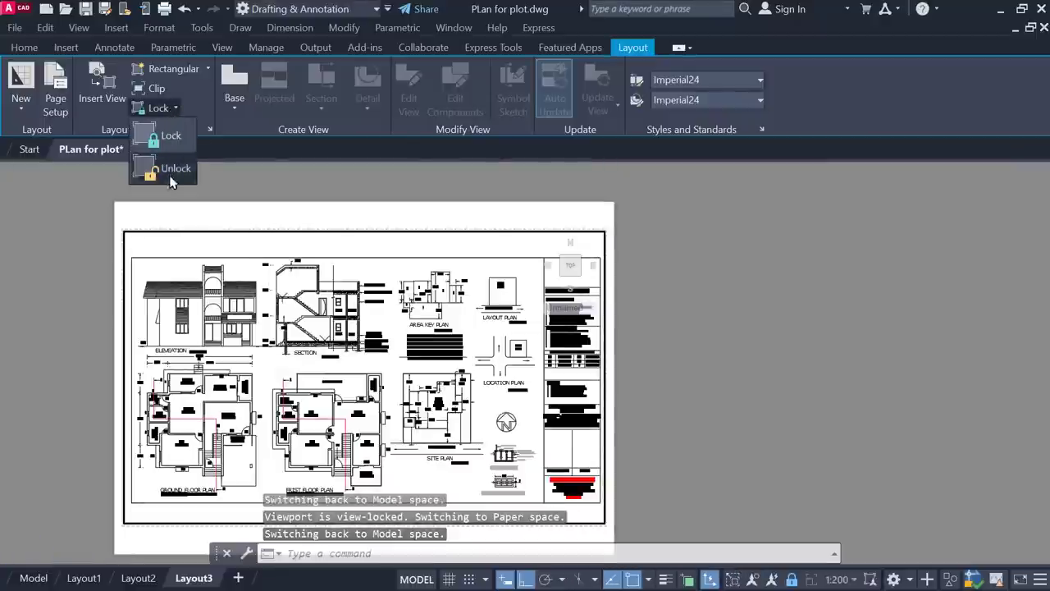
{"action": "left_click", "coordinate": [173, 171]}
{"action": "left_click", "coordinate": [258, 231]}
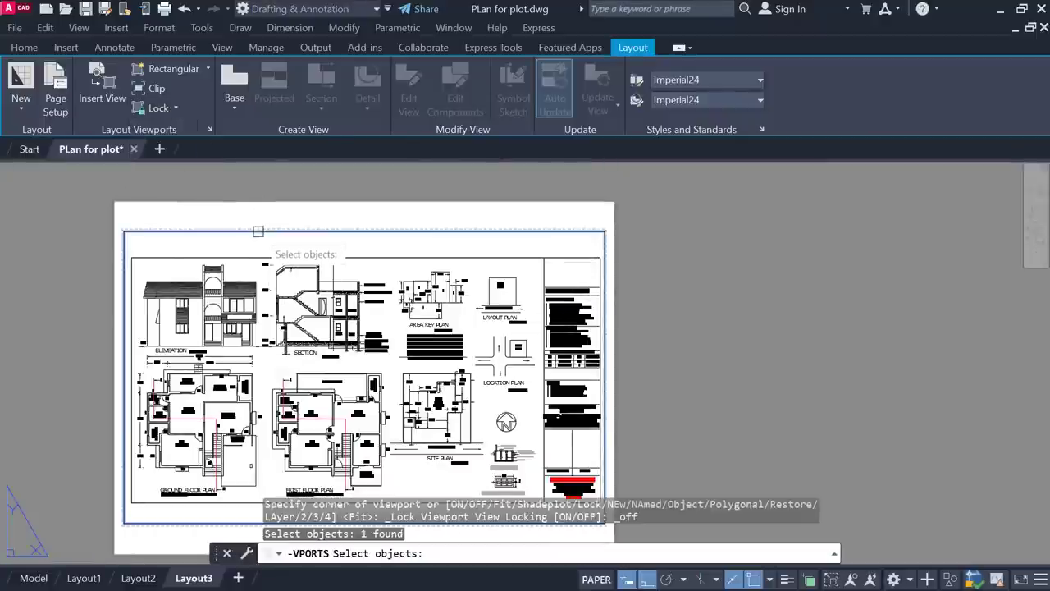
{"action": "key", "text": "Return"}
Inside the viewport, zoom freely, reset the scale to 1:200, and shift the plans down.
{"action": "double_click", "coordinate": [419, 238]}
{"action": "scroll", "coordinate": [460, 280], "scroll_direction": "down", "scroll_amount": 2}
{"action": "scroll", "coordinate": [460, 280], "scroll_direction": "up", "scroll_amount": 2}
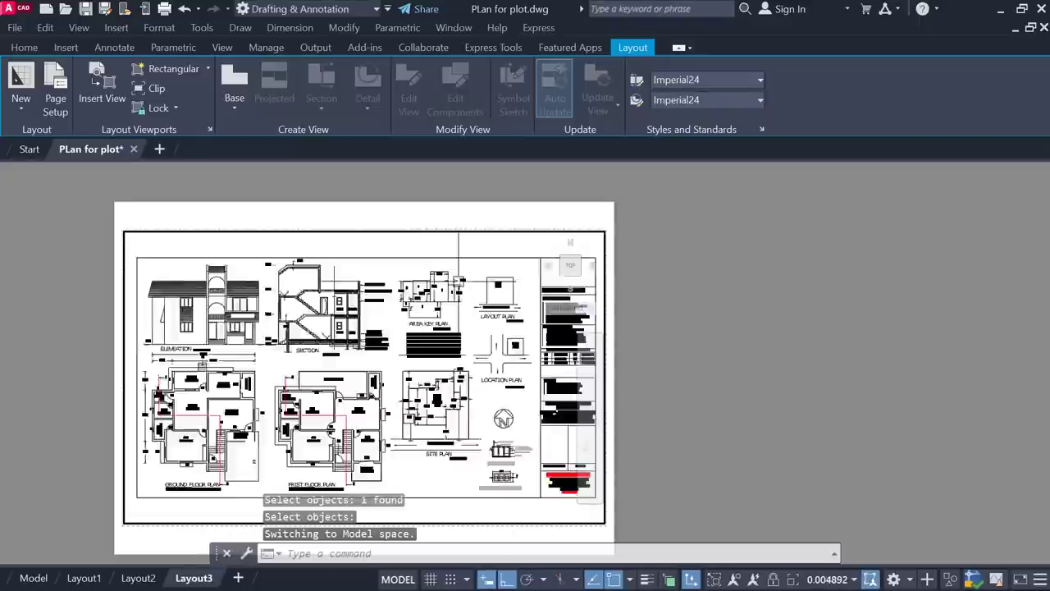
{"action": "scroll", "coordinate": [459, 280], "scroll_direction": "down", "scroll_amount": 3}
{"action": "scroll", "coordinate": [458, 281], "scroll_direction": "down", "scroll_amount": 1}
{"action": "scroll", "coordinate": [457, 281], "scroll_direction": "up", "scroll_amount": 3}
{"action": "scroll", "coordinate": [458, 281], "scroll_direction": "down", "scroll_amount": 3}
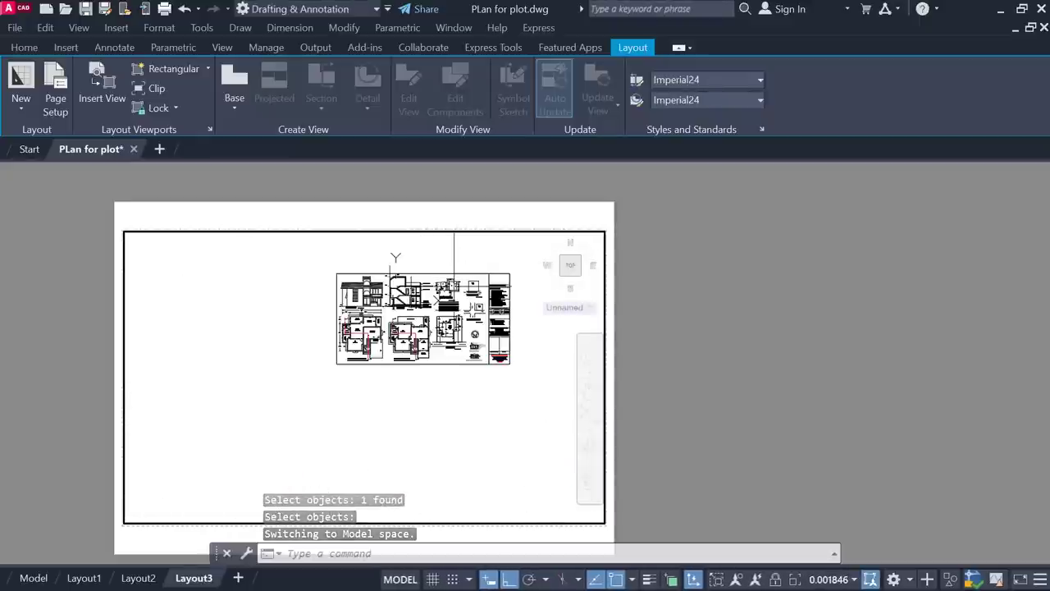
{"action": "scroll", "coordinate": [443, 304], "scroll_direction": "up", "scroll_amount": 4}
{"action": "scroll", "coordinate": [430, 329], "scroll_direction": "down", "scroll_amount": 1}
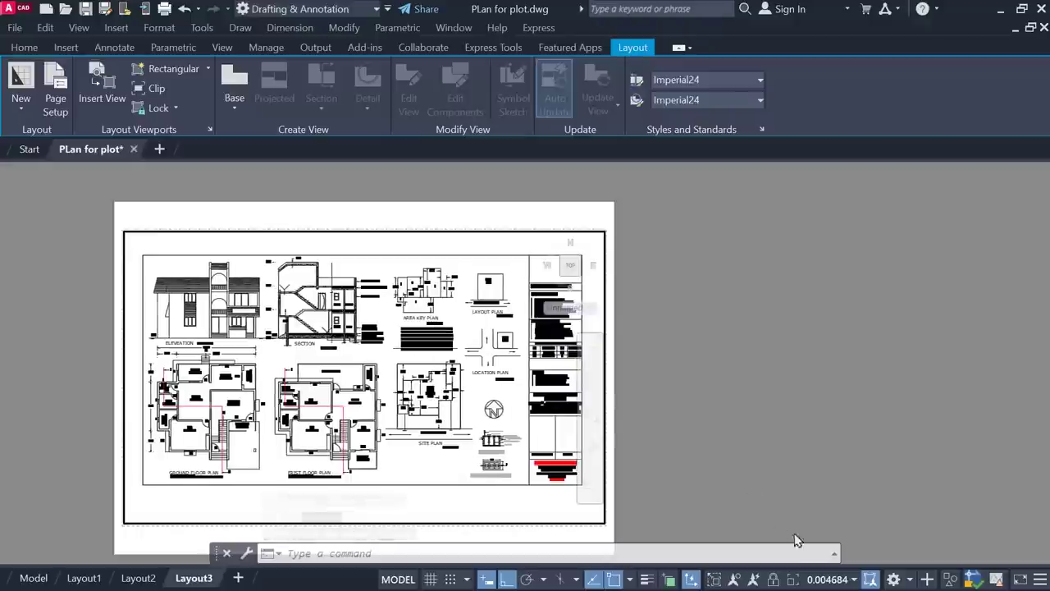
{"action": "left_click", "coordinate": [817, 580]}
{"action": "left_click", "coordinate": [828, 169]}
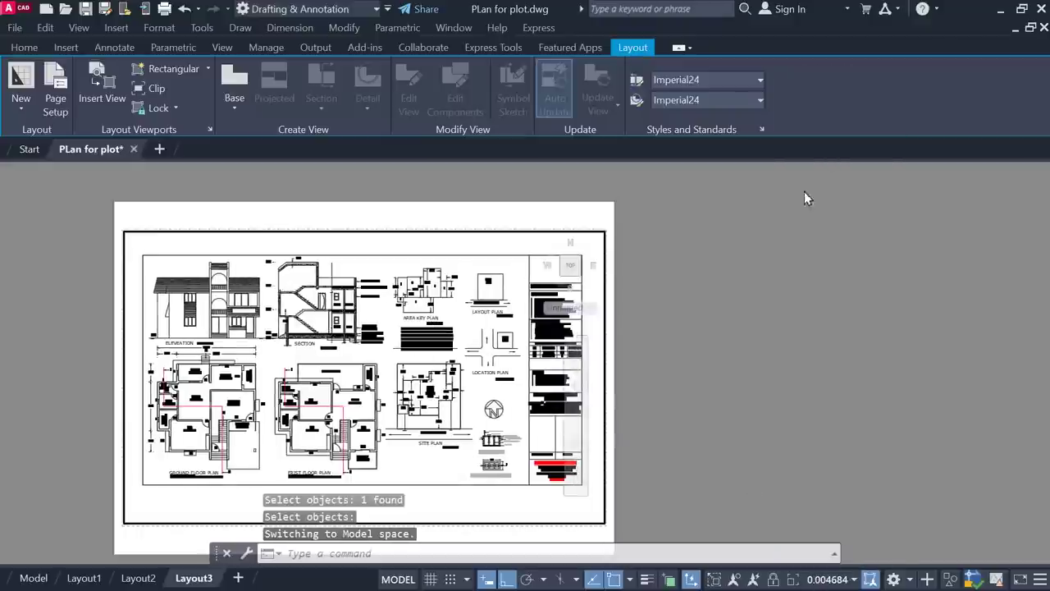
{"action": "middle_click_drag", "start_coordinate": [387, 344], "coordinate": [388, 355]}
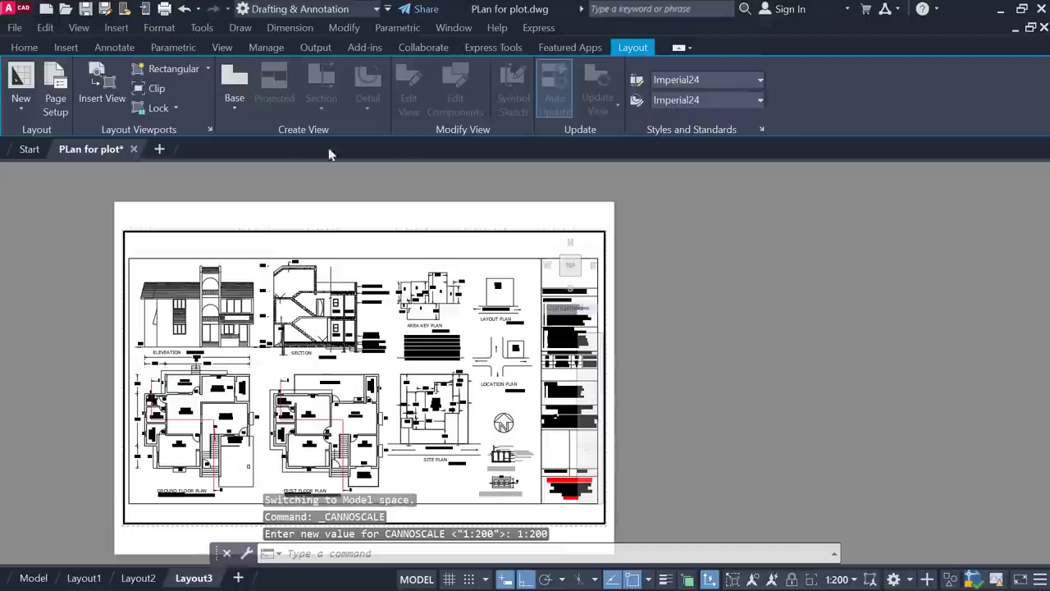
Lock the Layout3 viewport again.
{"action": "left_click", "coordinate": [173, 109]}
{"action": "left_click", "coordinate": [169, 135]}
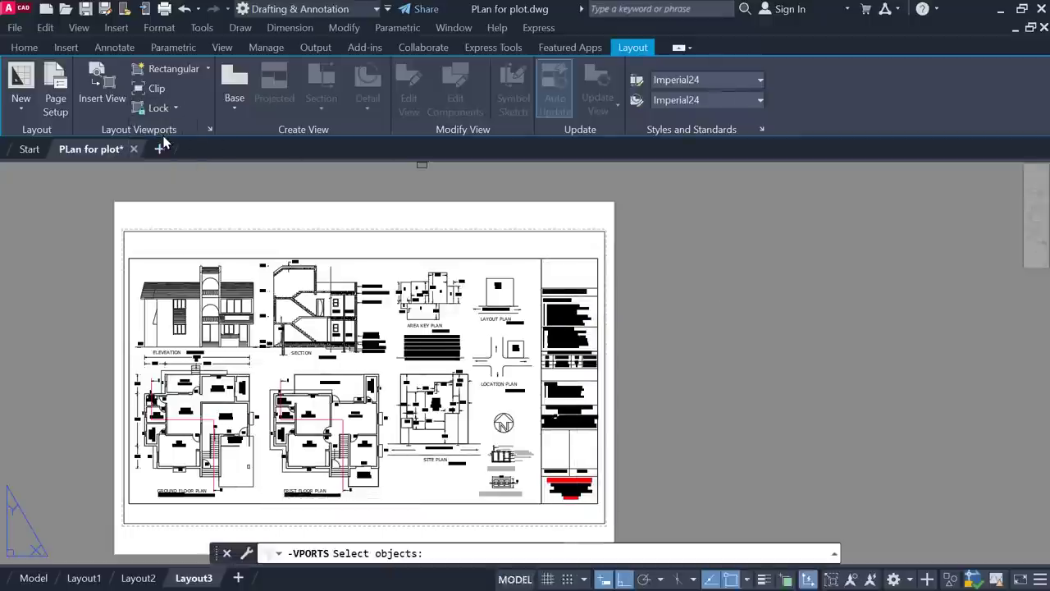
{"action": "left_click", "coordinate": [330, 231]}
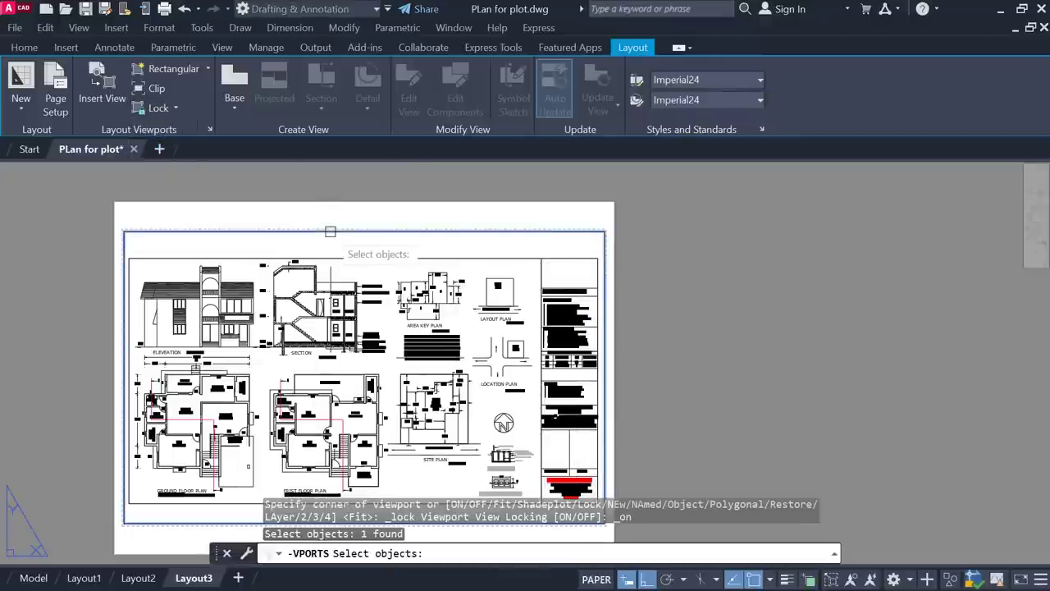
{"action": "key", "text": "Return"}
Zoom and pan to confirm only the paper sheet moves, not the 1:200 plans.
{"action": "scroll", "coordinate": [637, 293], "scroll_direction": "down", "scroll_amount": 2}
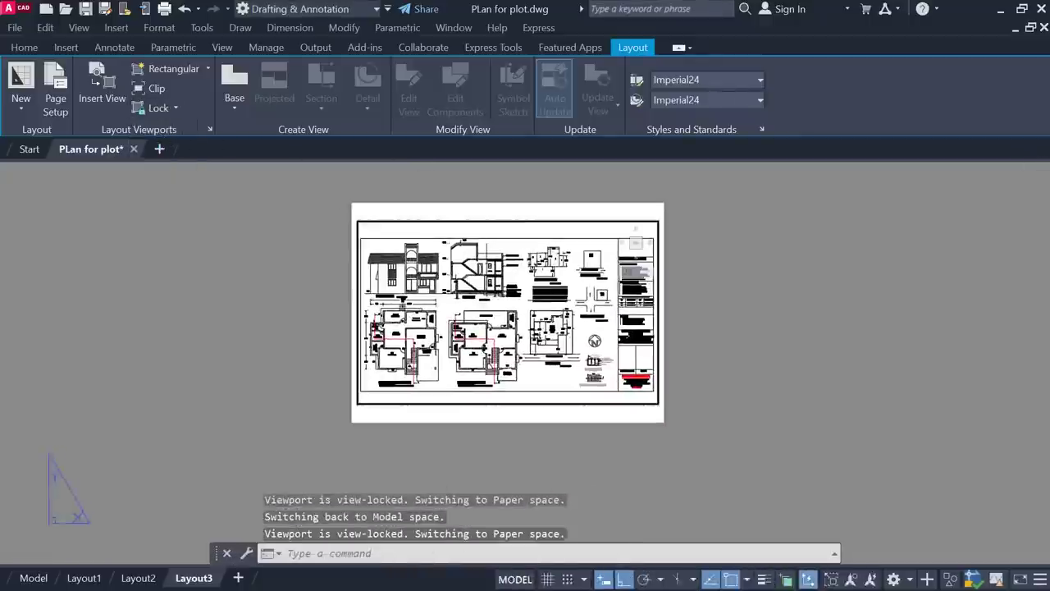
{"action": "scroll", "coordinate": [636, 293], "scroll_direction": "up", "scroll_amount": 4}
{"action": "middle_click_drag", "start_coordinate": [488, 313], "coordinate": [464, 324]}
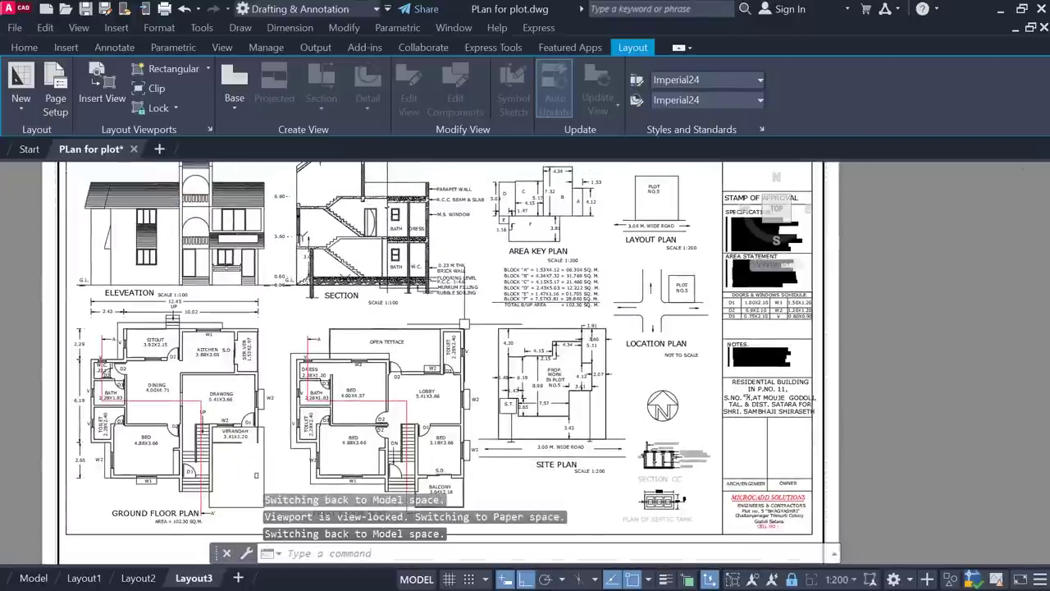
{"action": "scroll", "coordinate": [900, 324], "scroll_direction": "up", "scroll_amount": 4}
{"action": "scroll", "coordinate": [859, 284], "scroll_direction": "down", "scroll_amount": 2}
{"action": "scroll", "coordinate": [859, 284], "scroll_direction": "down", "scroll_amount": 2}
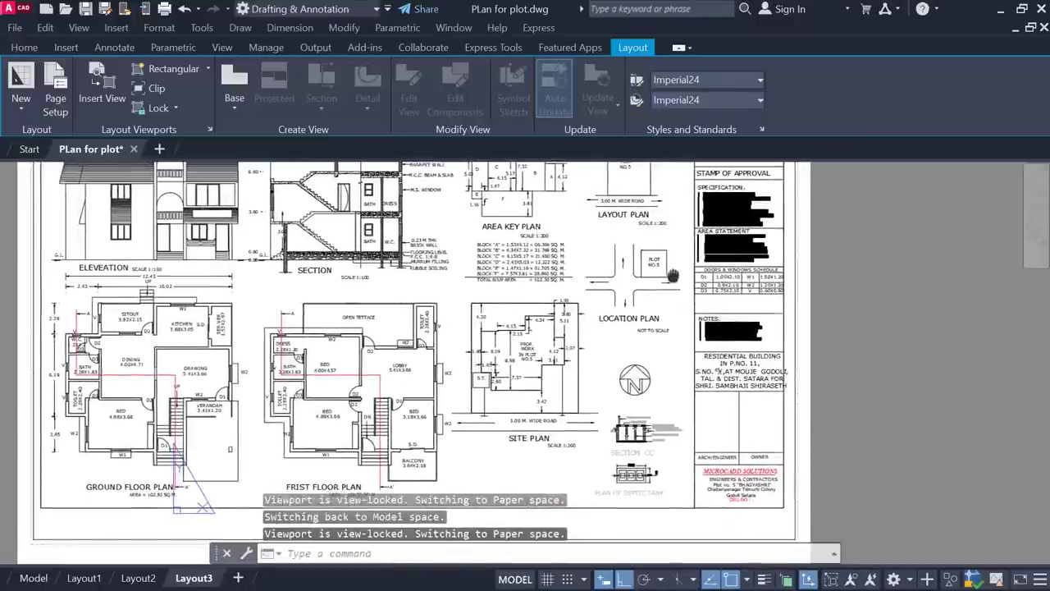
{"action": "scroll", "coordinate": [319, 380], "scroll_direction": "down", "scroll_amount": 2}
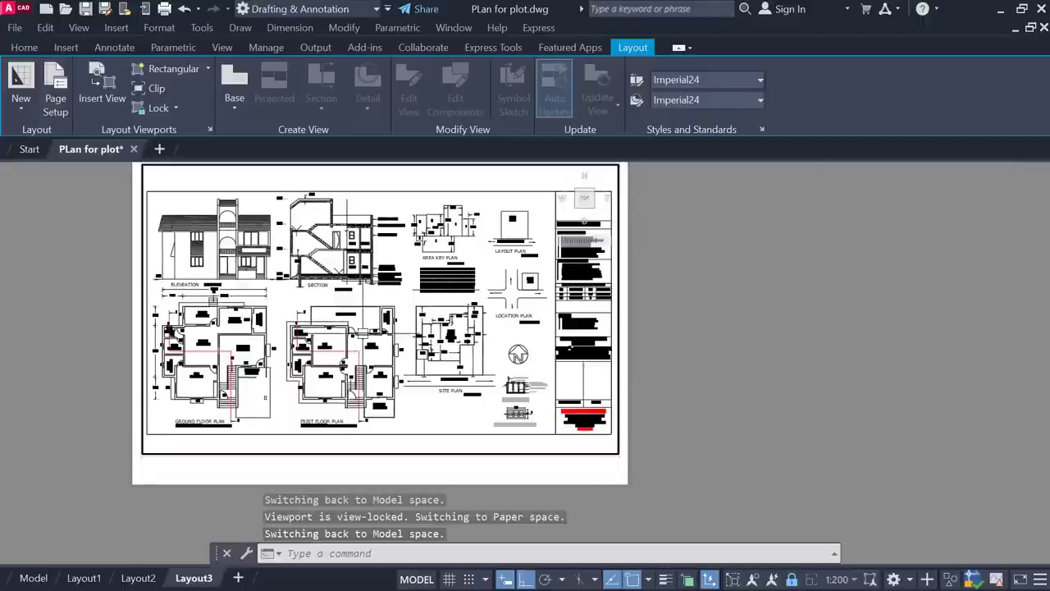
Create and switch to Layout4, then erase its default viewport rectangle.
{"action": "left_click", "coordinate": [238, 578]}
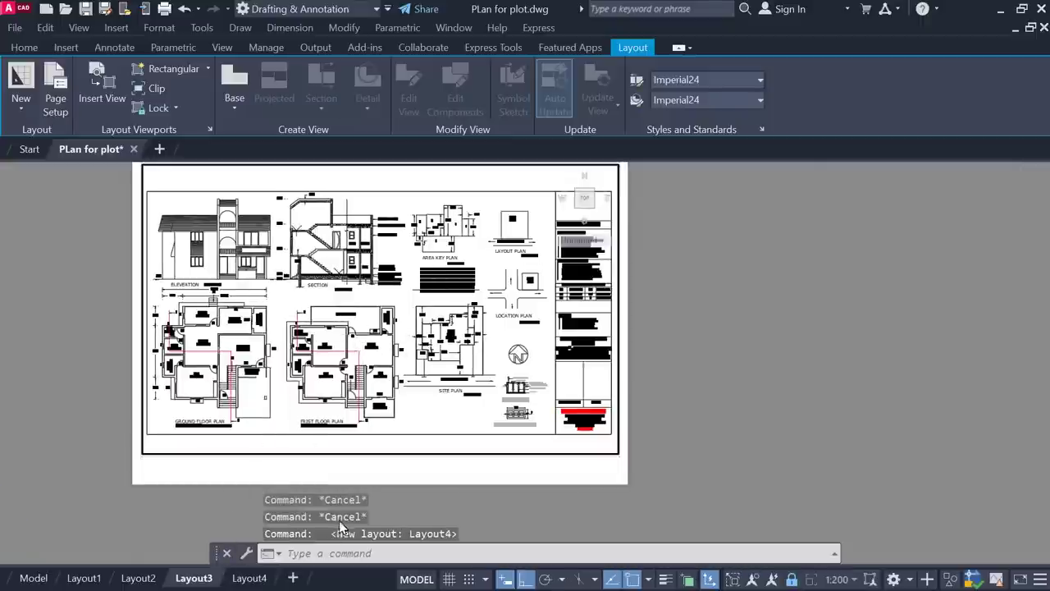
{"action": "left_click", "coordinate": [249, 579]}
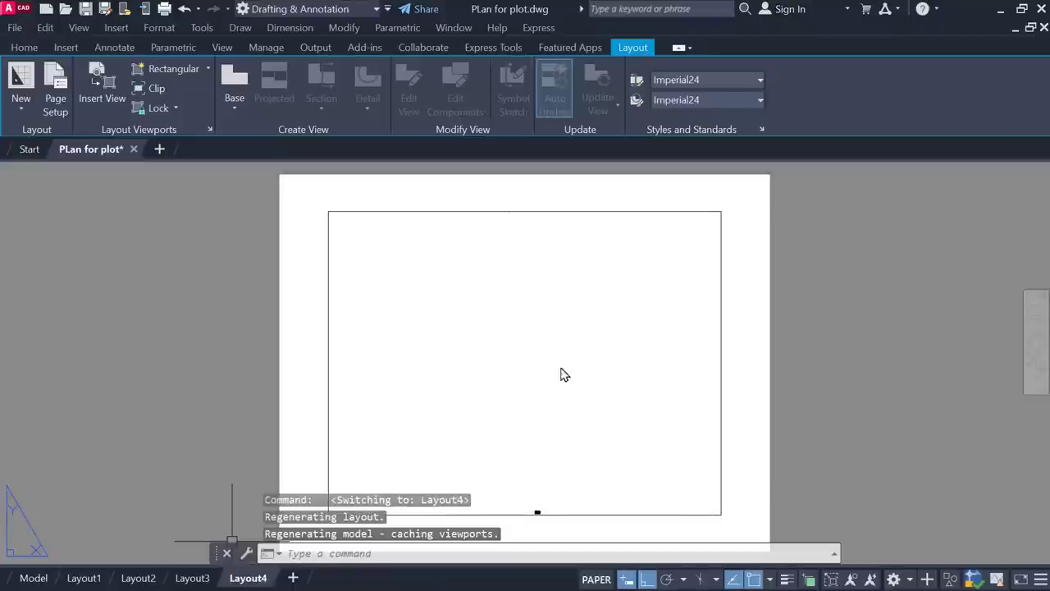
{"action": "left_click", "coordinate": [693, 226]}
{"action": "left_click", "coordinate": [680, 206]}
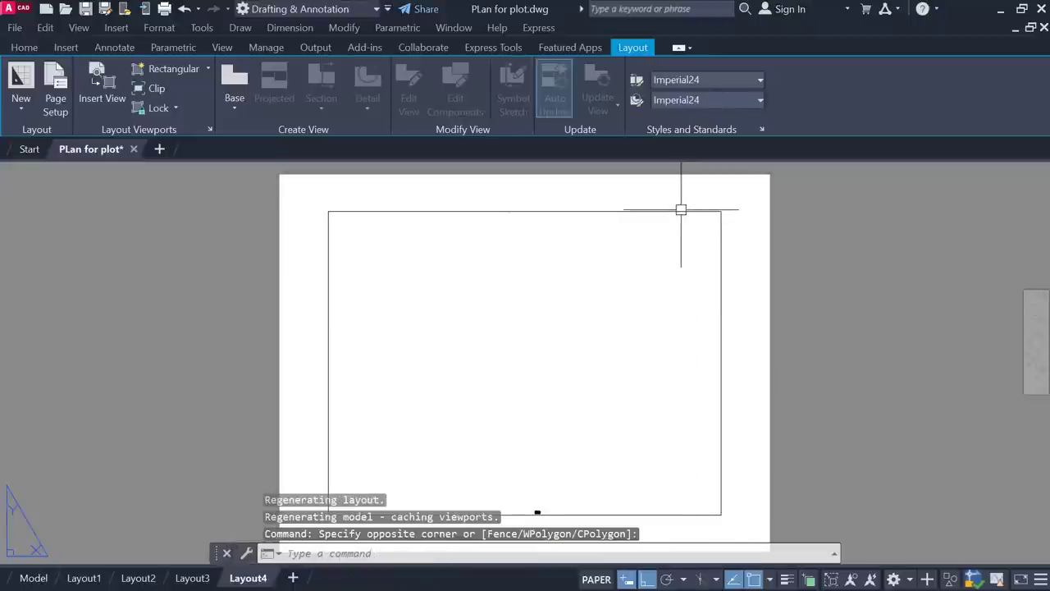
{"action": "key", "text": "Delete"}
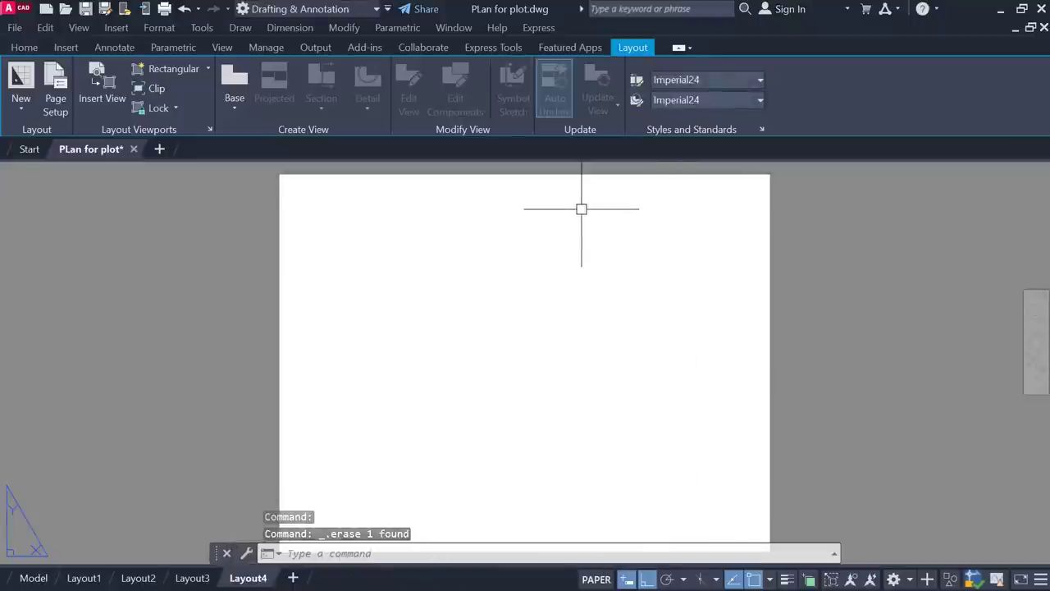
Modify Layout4's page setup to use DWG To PDF.pc3 with ISO A2 (594.00 x 420.00 MM) paper.
{"action": "left_click", "coordinate": [56, 107]}
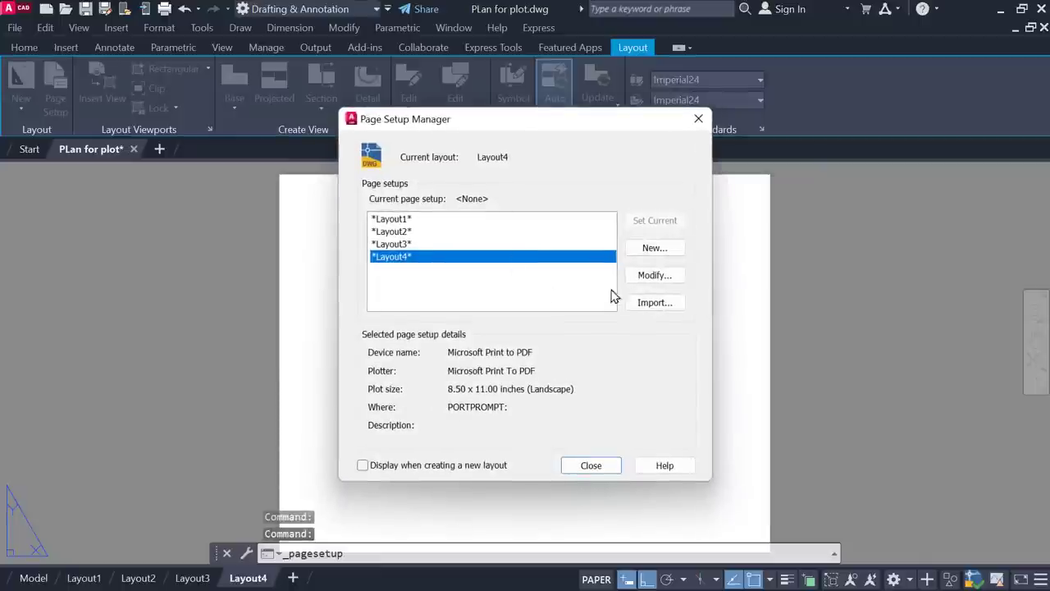
{"action": "left_click", "coordinate": [655, 275]}
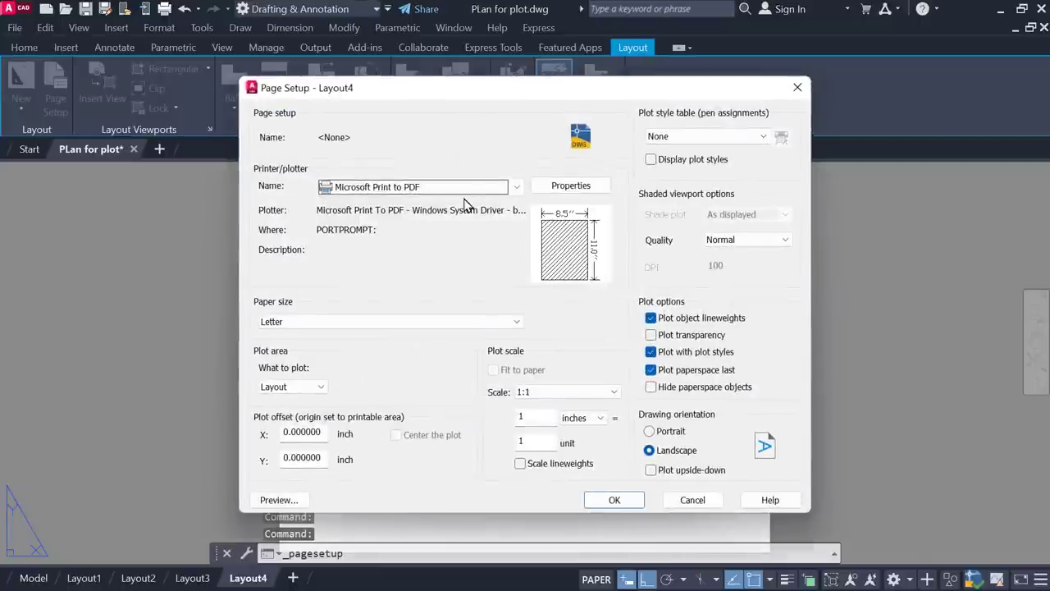
{"action": "left_click", "coordinate": [419, 187]}
{"action": "left_click", "coordinate": [393, 390]}
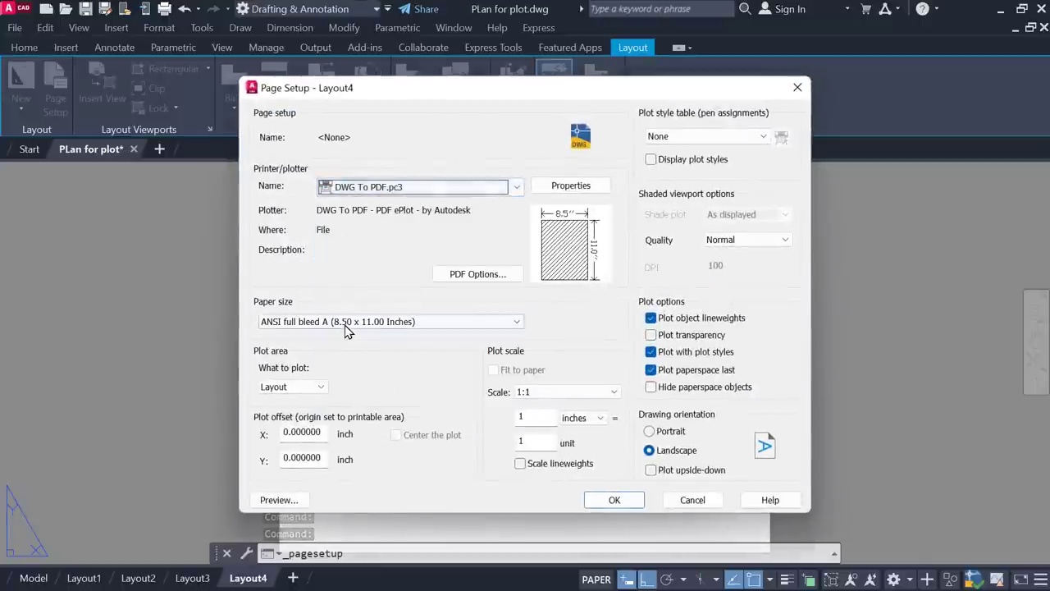
{"action": "left_click", "coordinate": [353, 323]}
{"action": "scroll", "coordinate": [363, 270], "scroll_direction": "down", "scroll_amount": 4}
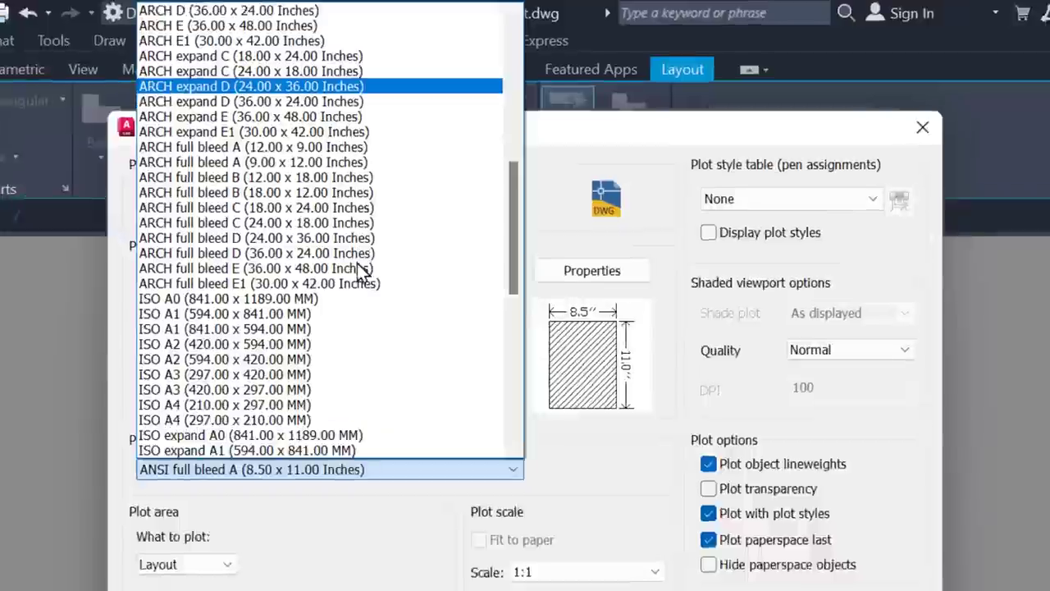
{"action": "scroll", "coordinate": [328, 320], "scroll_direction": "down", "scroll_amount": 1}
{"action": "scroll", "coordinate": [328, 321], "scroll_direction": "down", "scroll_amount": 1}
{"action": "scroll", "coordinate": [328, 321], "scroll_direction": "down", "scroll_amount": 1}
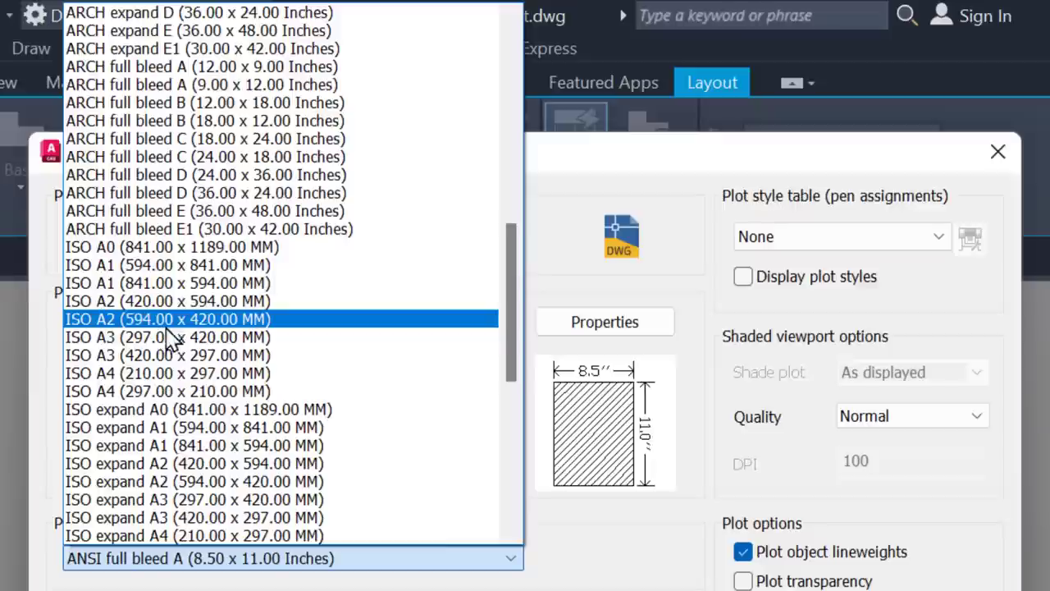
{"action": "left_click", "coordinate": [229, 325]}
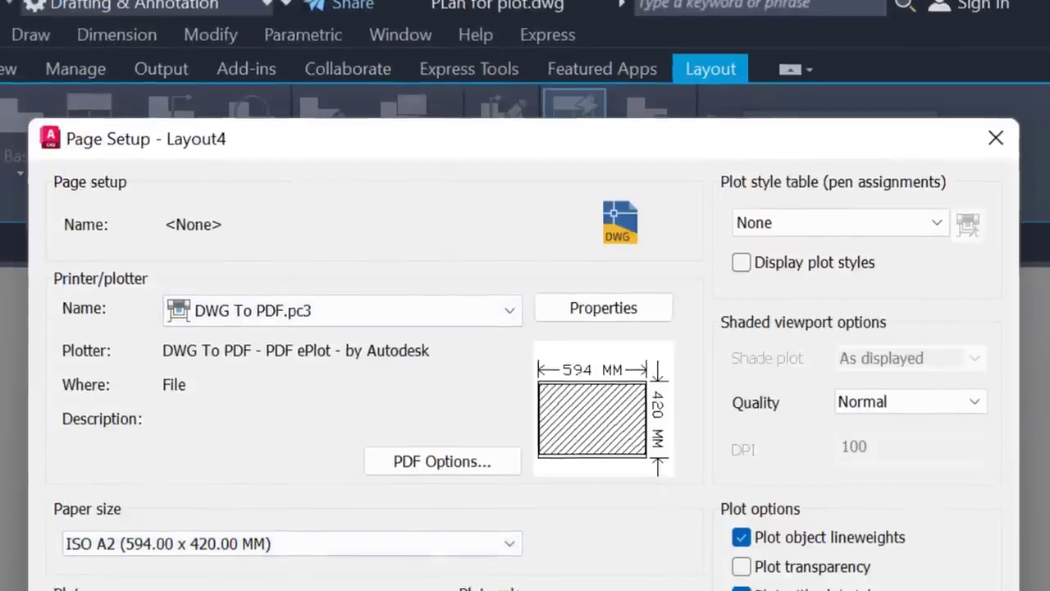
Enter a custom plot scale of 1000 mm = 1 unit, then change the mm value to 1.
{"action": "left_click", "coordinate": [518, 303]}
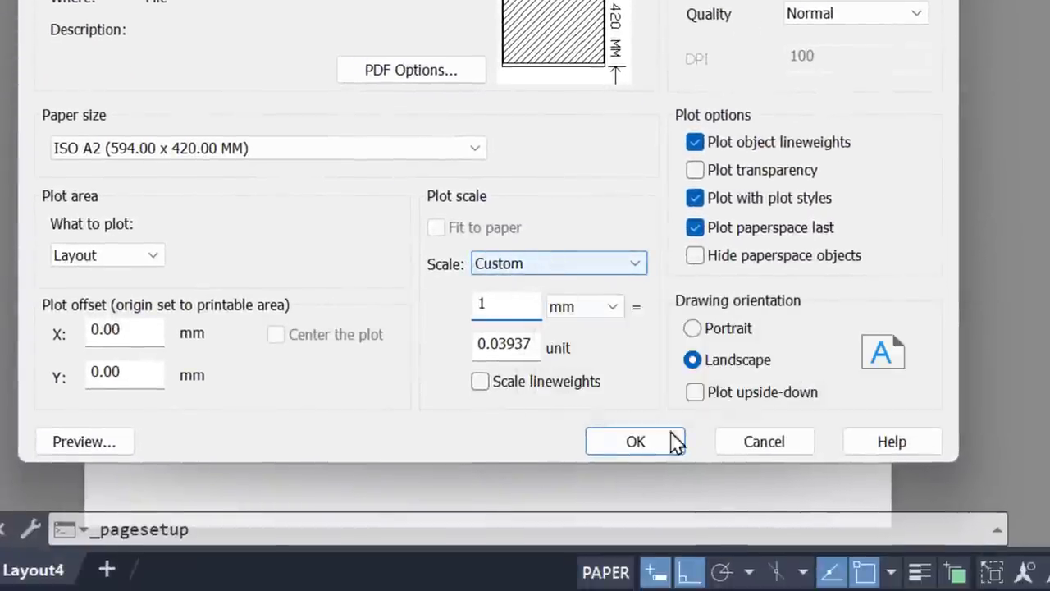
{"action": "type", "text": "000"}
{"action": "key", "text": "Tab"}
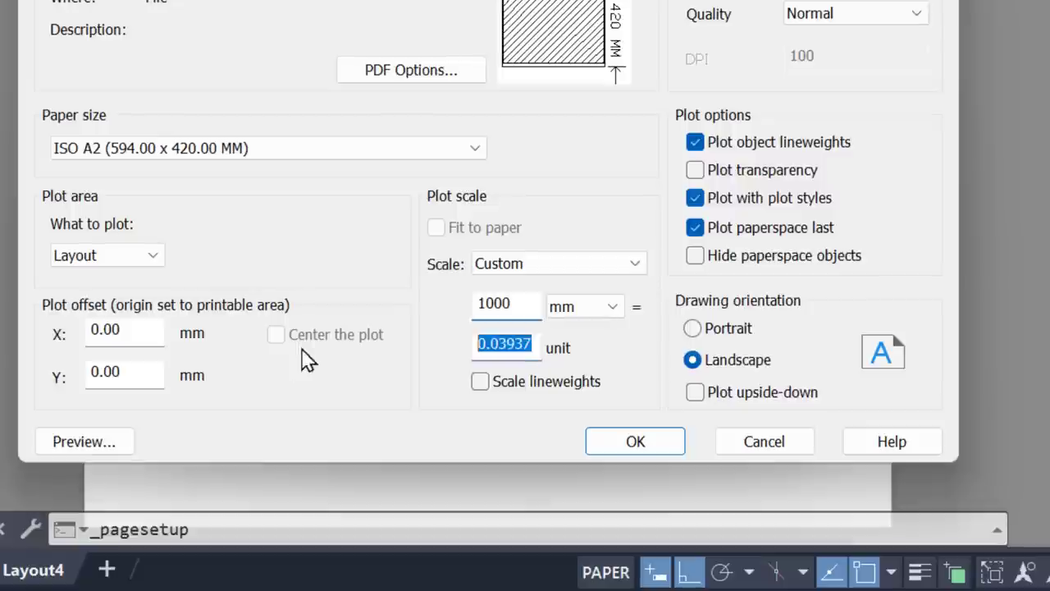
{"action": "type", "text": "1"}
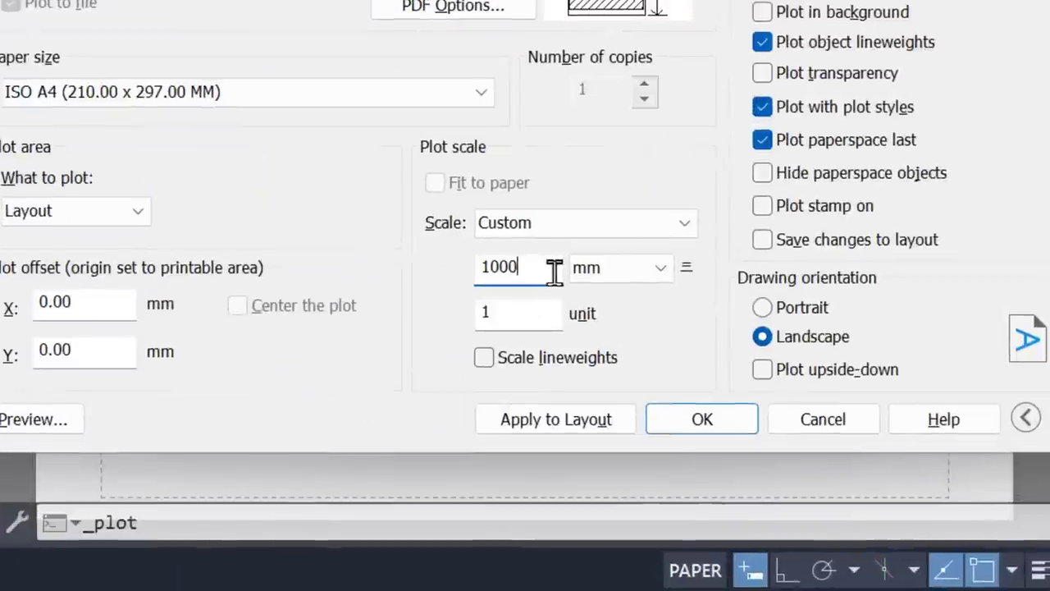
{"action": "double_click", "coordinate": [553, 268]}
{"action": "type", "text": "1"}
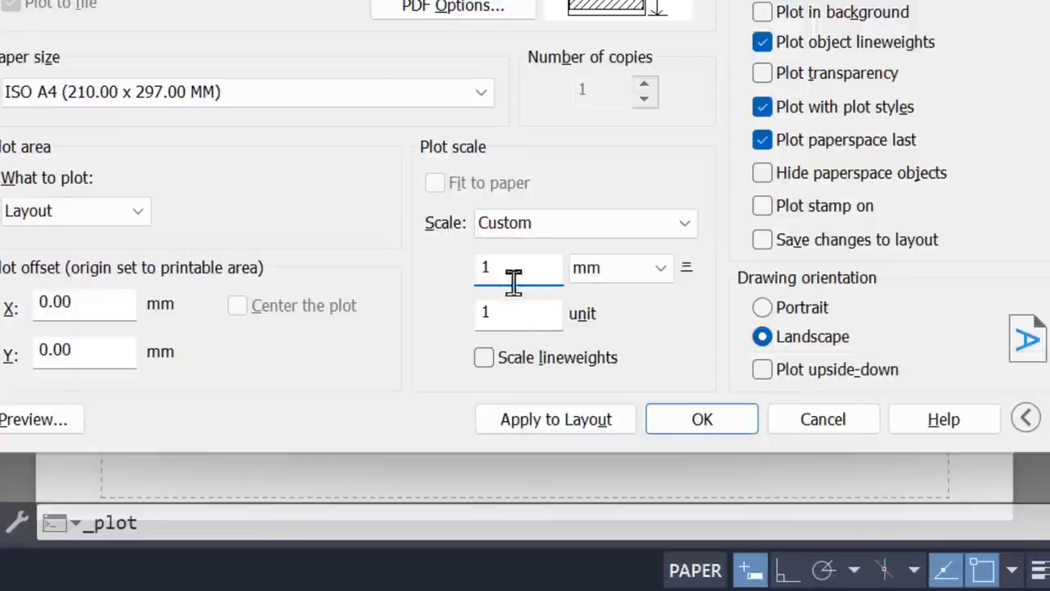
Enter 0.039 as the drawing-unit value of the plot scale.
{"action": "left_click", "coordinate": [515, 312]}
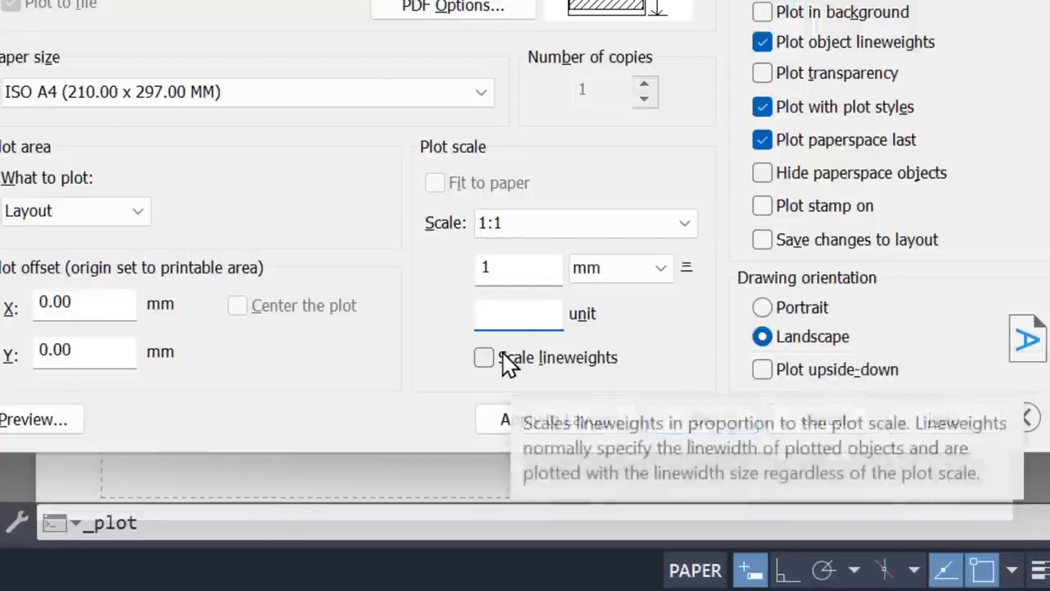
{"action": "type", "text": "0.039"}
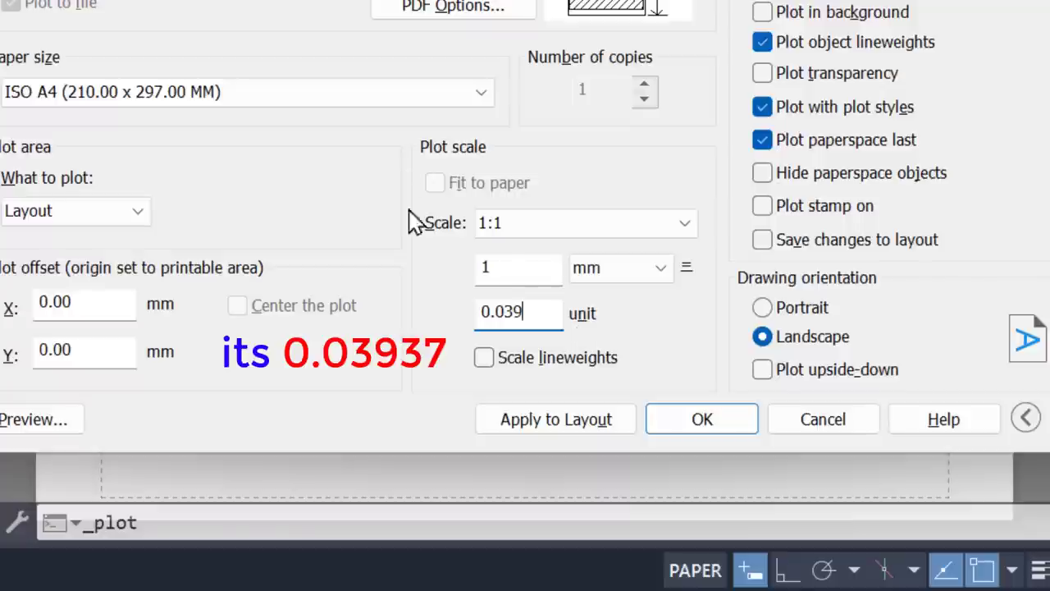
{"action": "double_click", "coordinate": [525, 316]}
{"action": "left_click", "coordinate": [547, 318]}
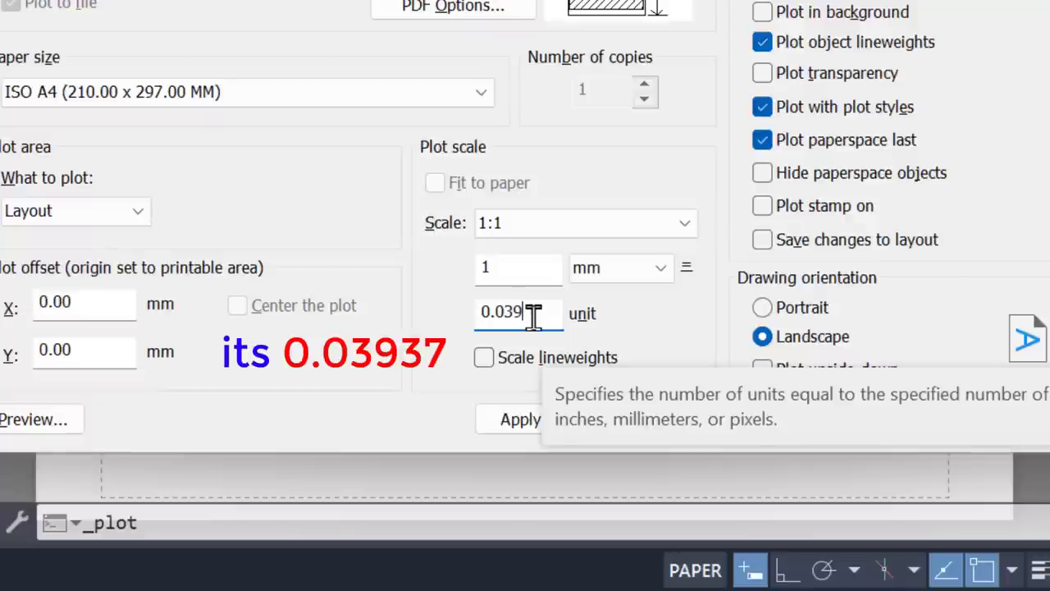
Change the plot scale to 25.4 mm = 1 unit.
{"action": "double_click", "coordinate": [520, 266]}
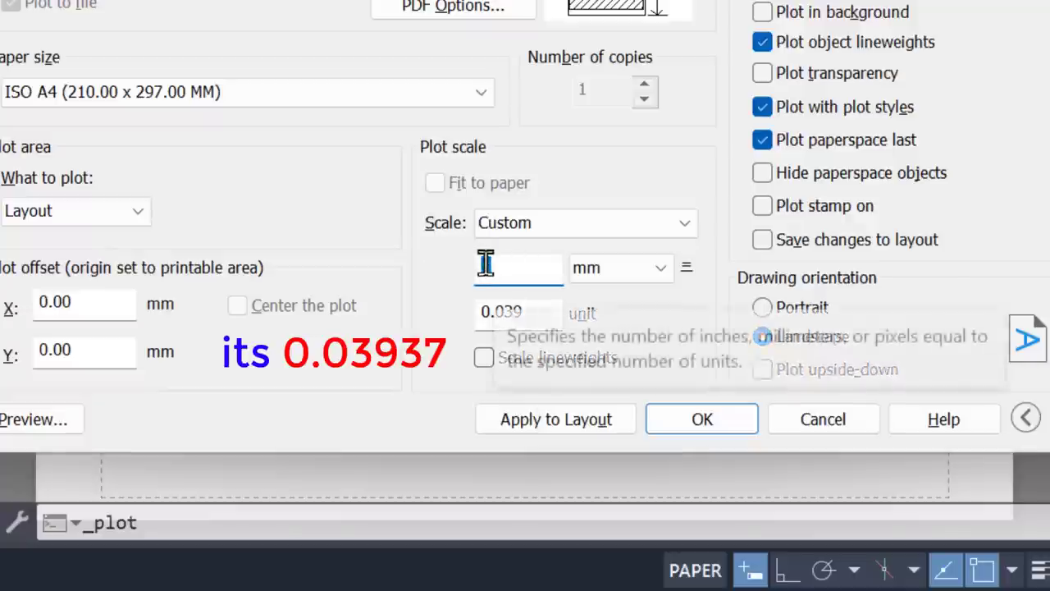
{"action": "type", "text": "5.4"}
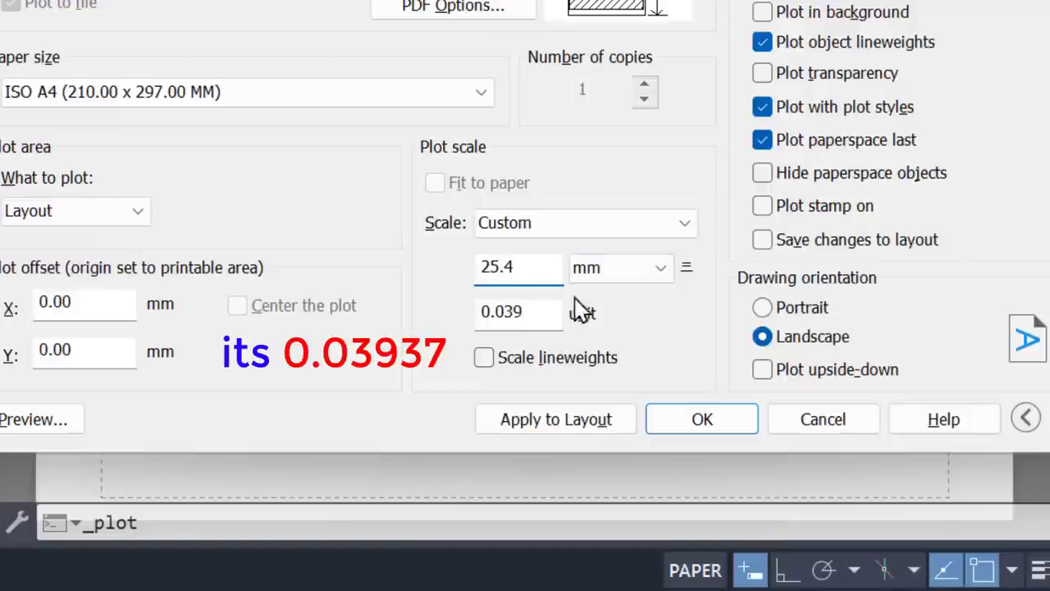
{"action": "double_click", "coordinate": [536, 312]}
{"action": "type", "text": "1"}
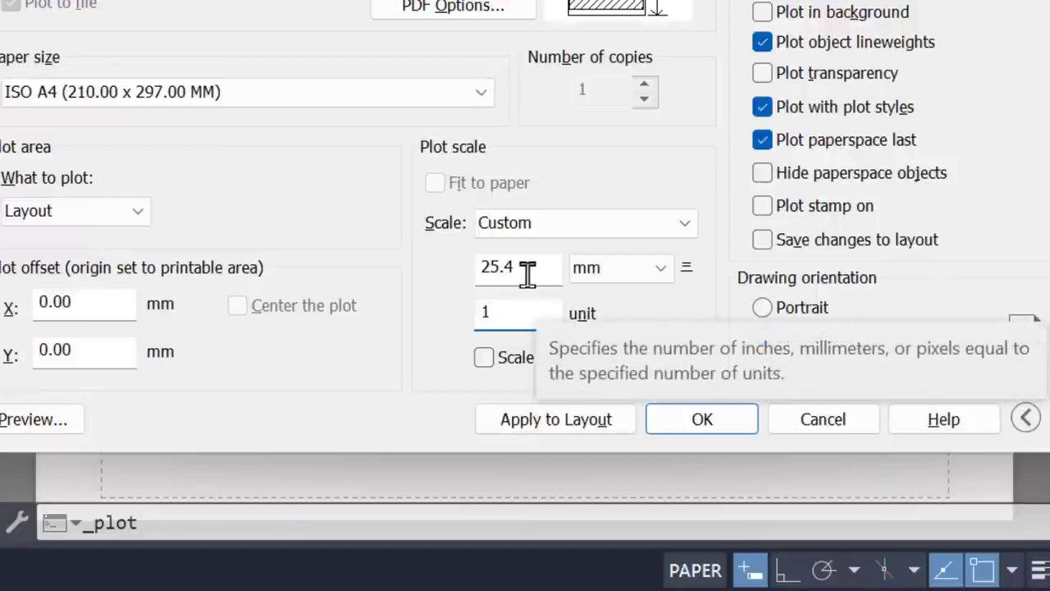
Reset the millimetre value to 1 and begin retyping the unit value as 0.039.
{"action": "double_click", "coordinate": [529, 271]}
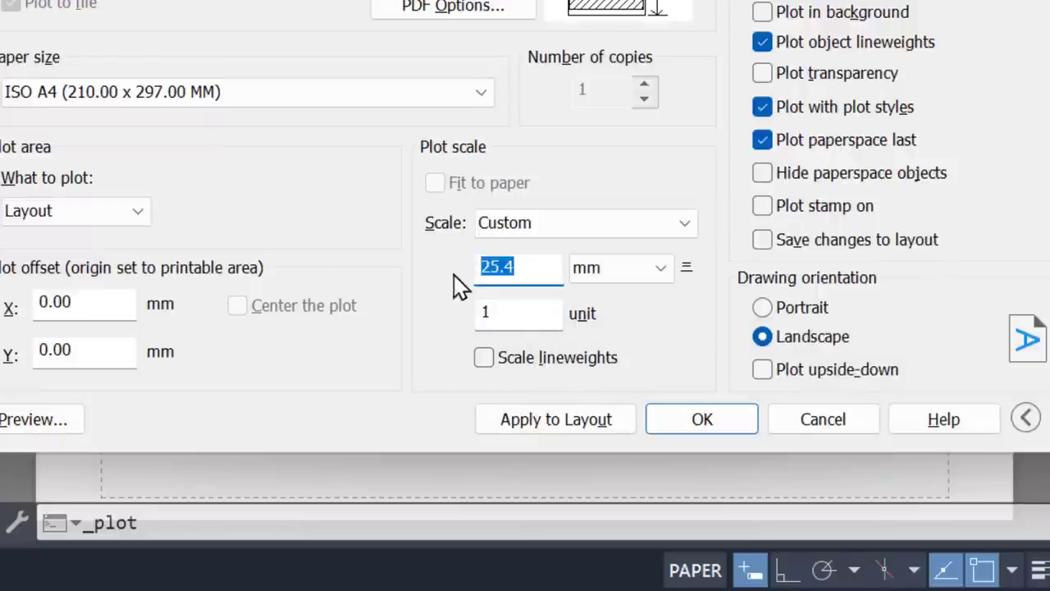
{"action": "type", "text": "1"}
{"action": "key", "text": "Tab"}
{"action": "type", "text": "0"}
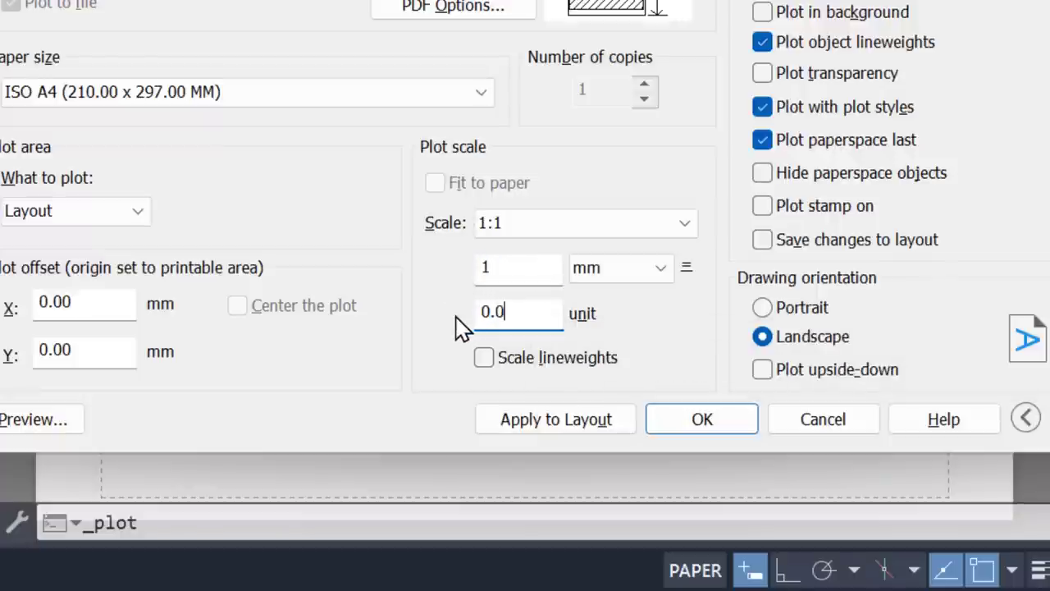
{"action": "type", "text": "39"}
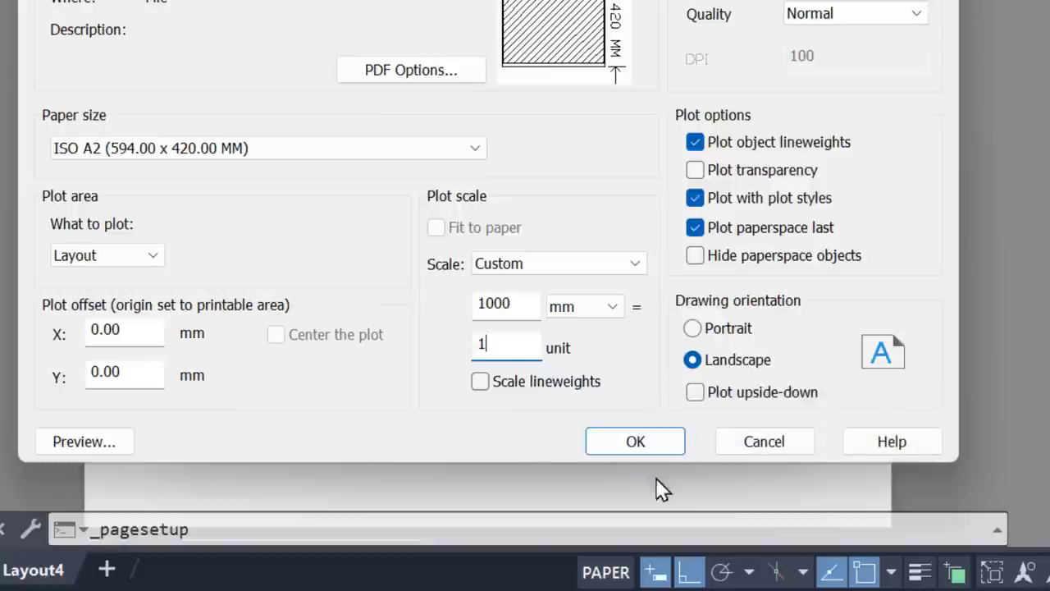
Enable Scale lineweights, save Layout4's page setup and close the Page Setup Manager.
{"action": "left_click", "coordinate": [482, 387]}
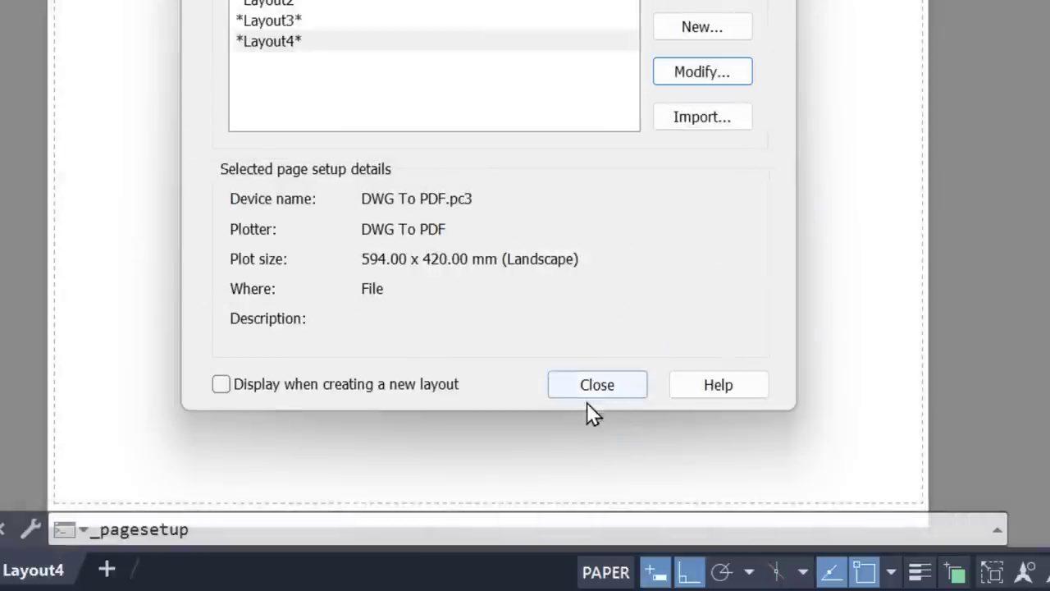
{"action": "left_click", "coordinate": [587, 392]}
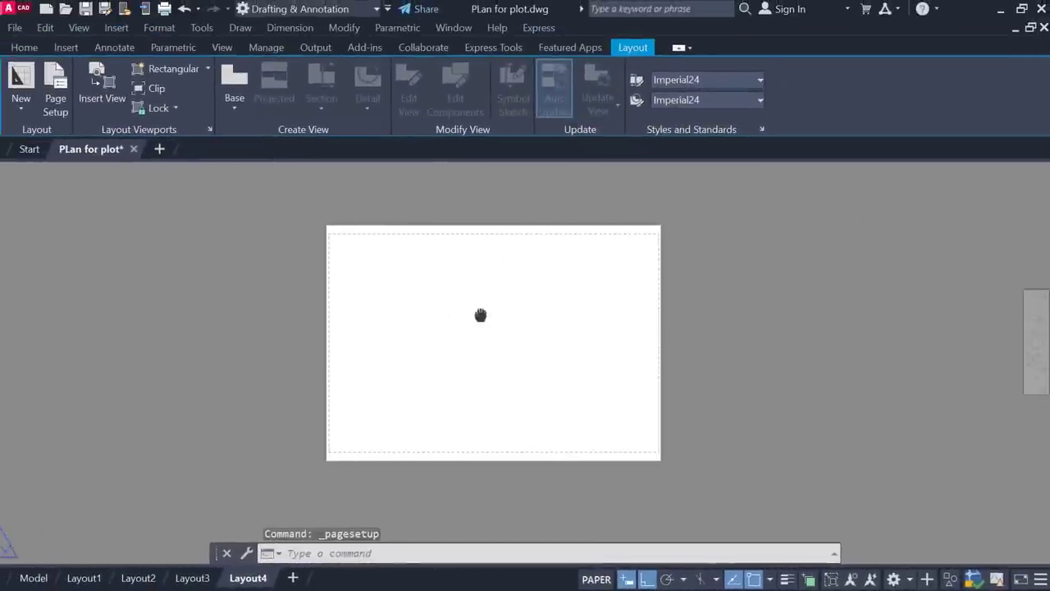
Draw a rectangular viewport from the sheet's upper-left to lower-right corner and activate it.
{"action": "scroll", "coordinate": [464, 335], "scroll_direction": "up", "scroll_amount": 3}
{"action": "scroll", "coordinate": [497, 319], "scroll_direction": "down", "scroll_amount": 1}
{"action": "scroll", "coordinate": [494, 322], "scroll_direction": "down", "scroll_amount": 2}
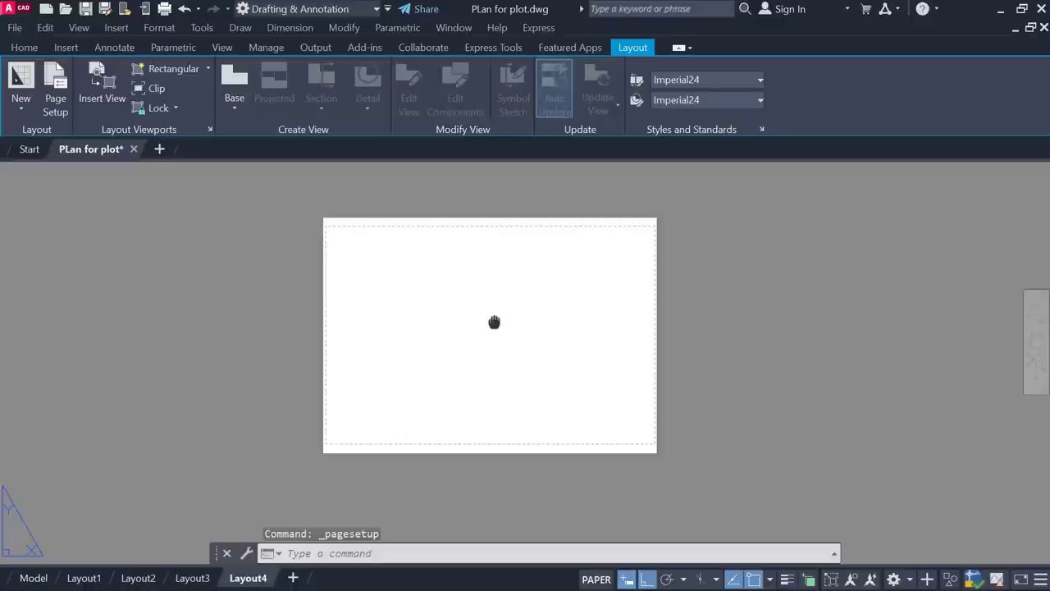
{"action": "left_click", "coordinate": [177, 68]}
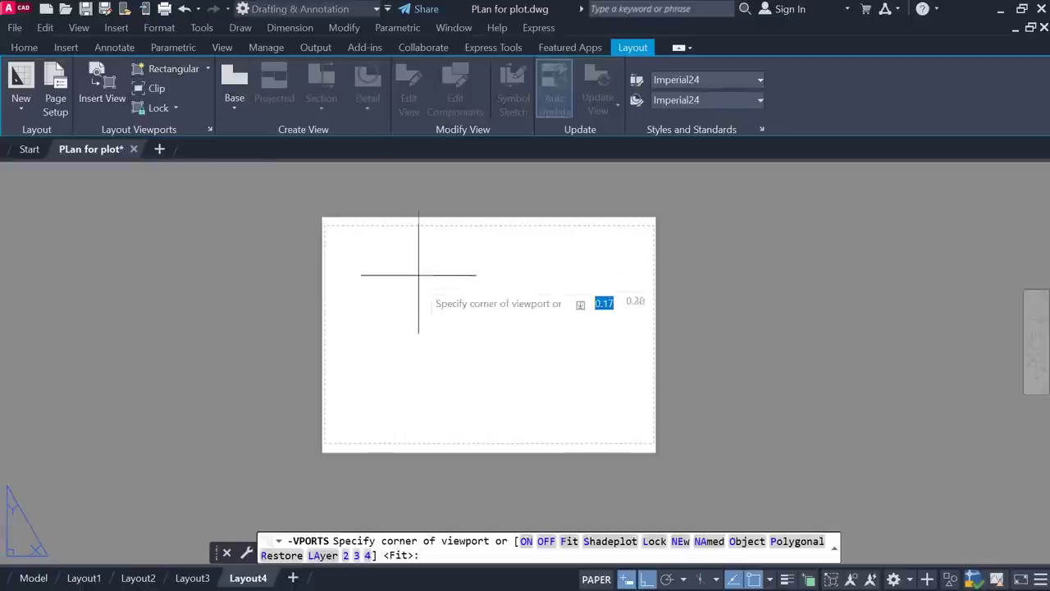
{"action": "scroll", "coordinate": [418, 275], "scroll_direction": "up", "scroll_amount": 2}
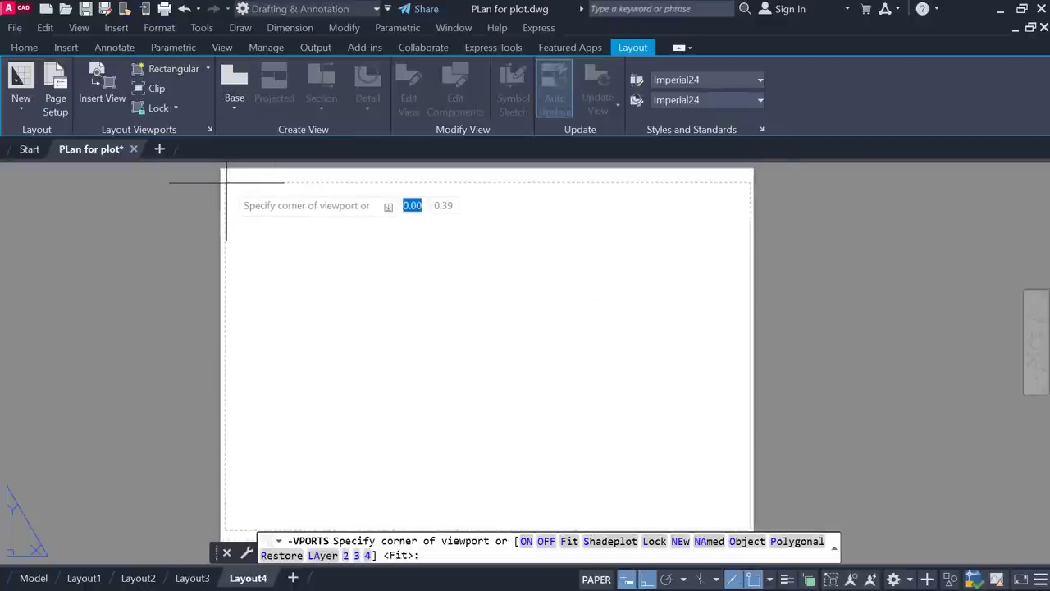
{"action": "left_click", "coordinate": [226, 182]}
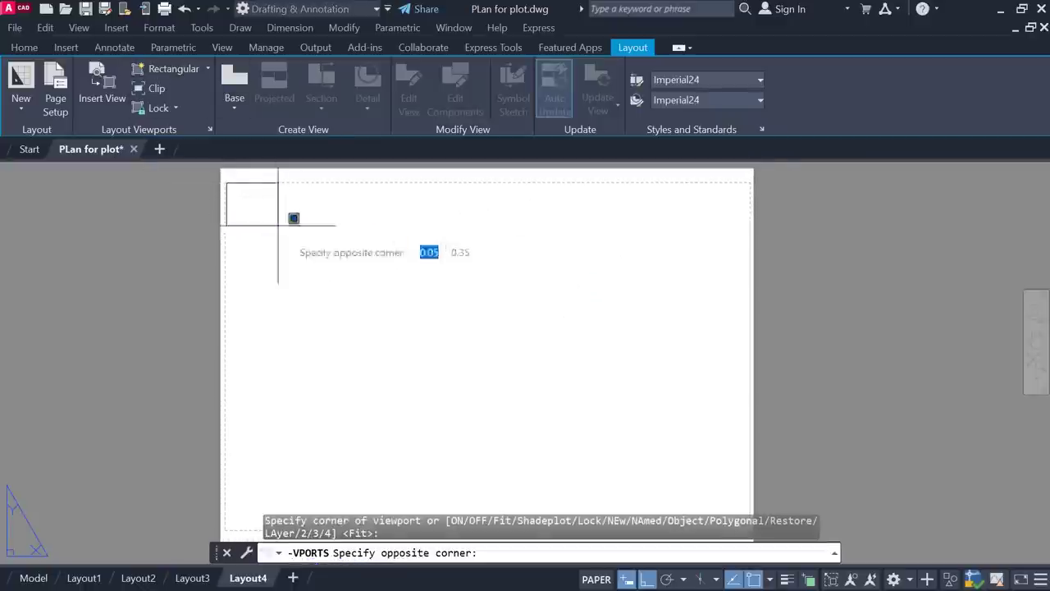
{"action": "left_click", "coordinate": [721, 479]}
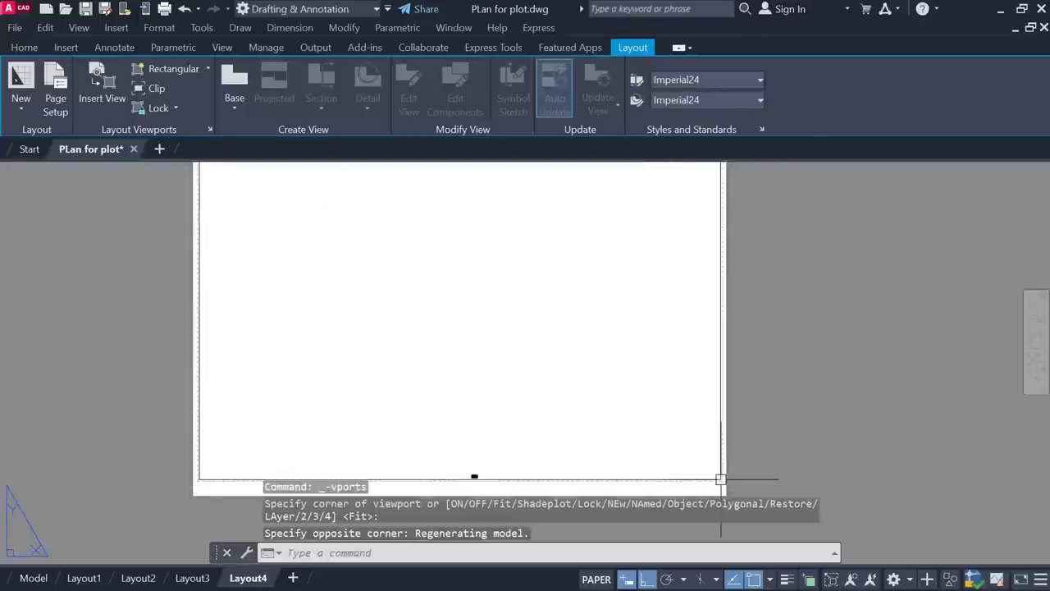
{"action": "scroll", "coordinate": [519, 380], "scroll_direction": "down", "scroll_amount": 2}
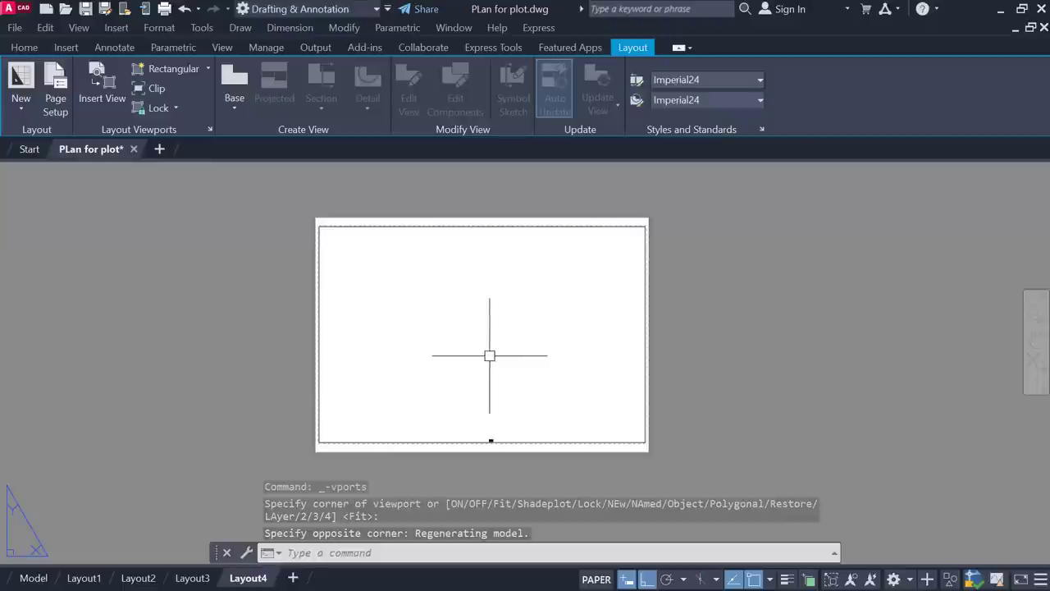
{"action": "double_click", "coordinate": [484, 301]}
{"action": "type", "text": "ms"}
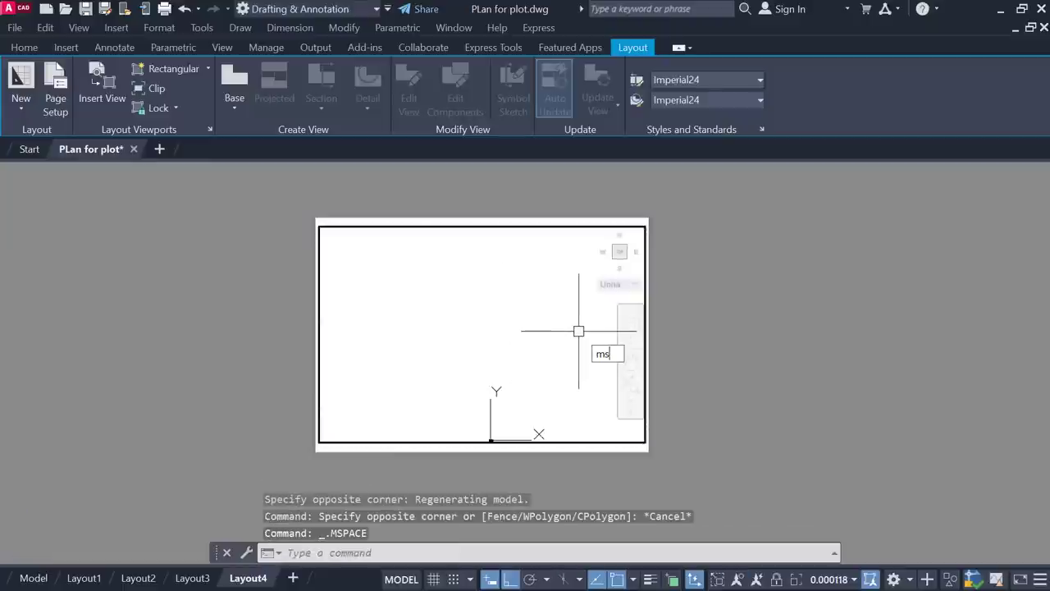
Zoom the Layout4 viewport to fit the whole house drawing and open the viewport scale list.
{"action": "key", "text": "Return"}
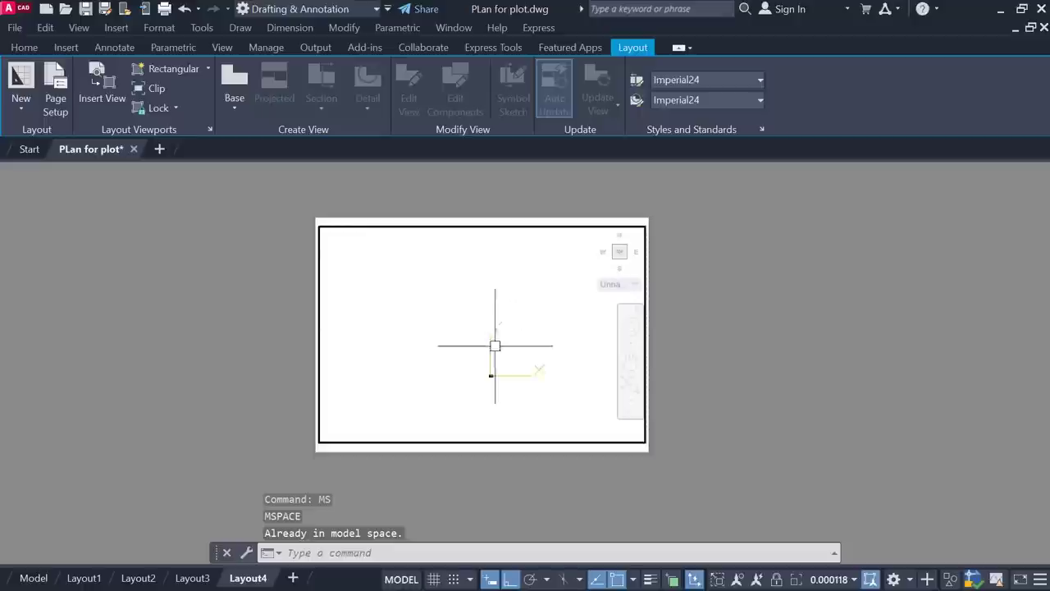
{"action": "scroll", "coordinate": [500, 361], "scroll_direction": "up", "scroll_amount": 3}
{"action": "scroll", "coordinate": [492, 345], "scroll_direction": "up", "scroll_amount": 3}
{"action": "scroll", "coordinate": [457, 388], "scroll_direction": "up", "scroll_amount": 4}
{"action": "scroll", "coordinate": [449, 373], "scroll_direction": "up", "scroll_amount": 4}
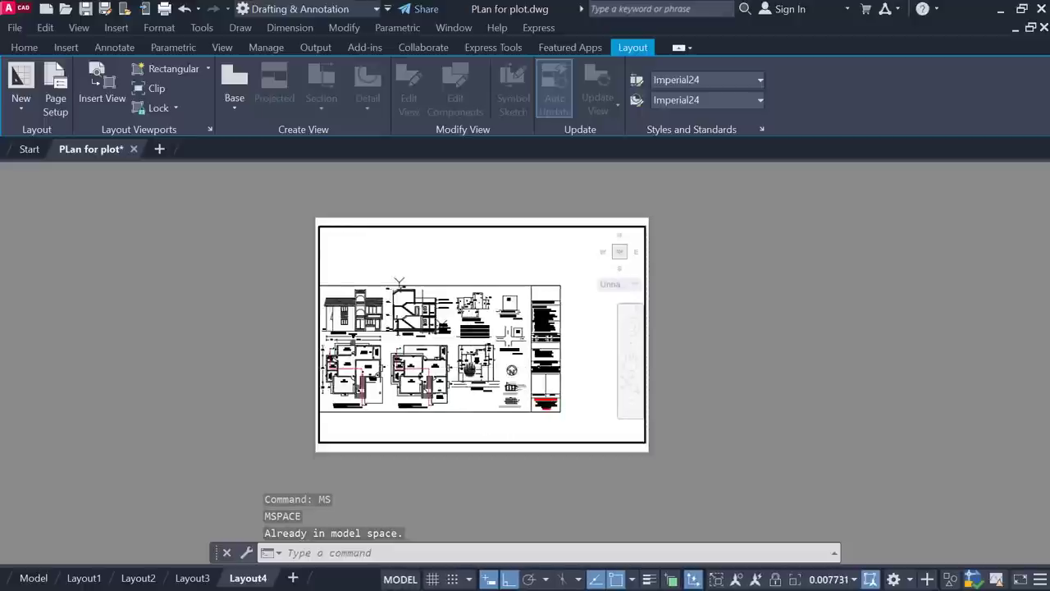
{"action": "scroll", "coordinate": [482, 336], "scroll_direction": "down", "scroll_amount": 2}
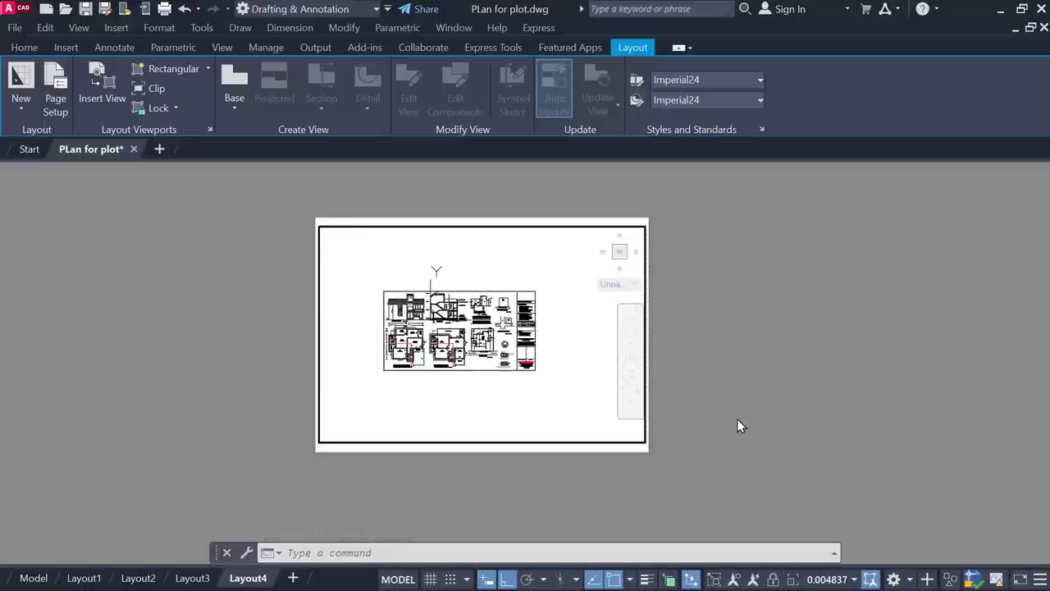
{"action": "left_click", "coordinate": [828, 579]}
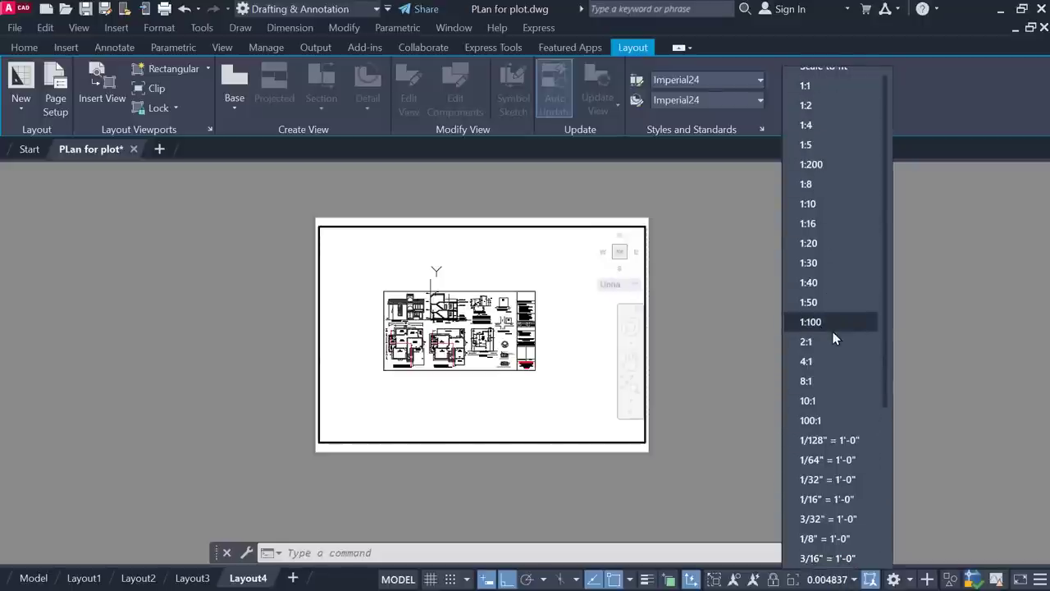
{"action": "scroll", "coordinate": [832, 336], "scroll_direction": "down", "scroll_amount": 1}
{"action": "scroll", "coordinate": [831, 341], "scroll_direction": "down", "scroll_amount": 3}
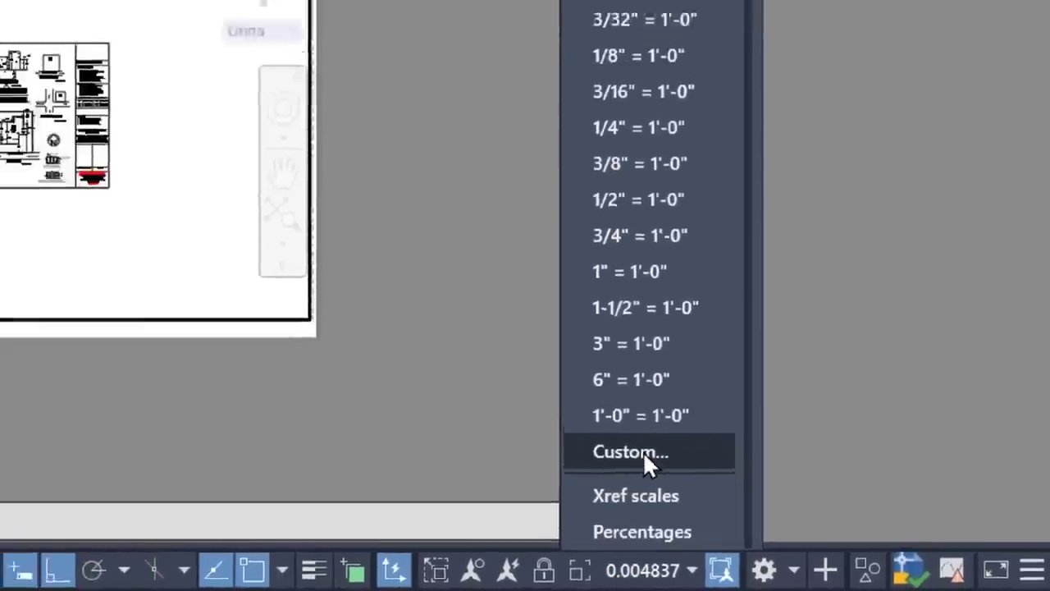
Delete the existing 1:100 entry from the drawing's scale list.
{"action": "left_click", "coordinate": [575, 430]}
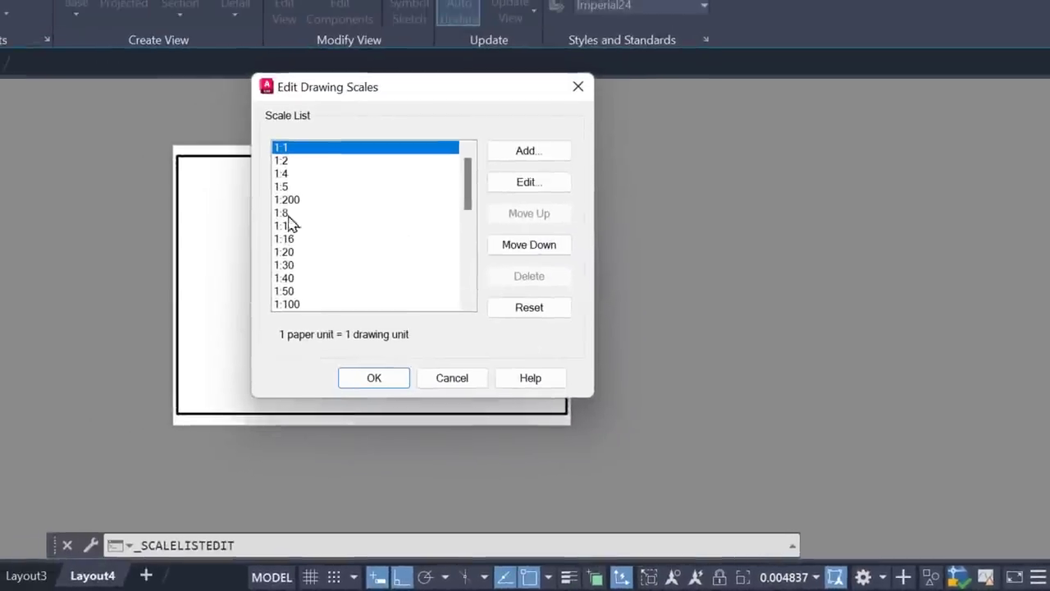
{"action": "scroll", "coordinate": [309, 299], "scroll_direction": "down", "scroll_amount": 1}
{"action": "left_click", "coordinate": [296, 267]}
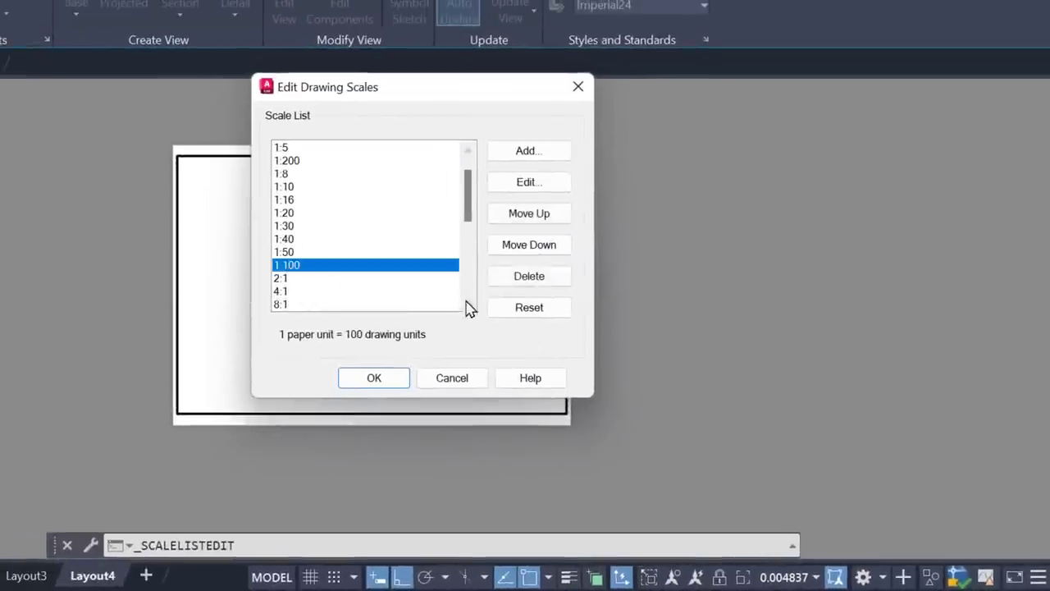
{"action": "left_click", "coordinate": [519, 281]}
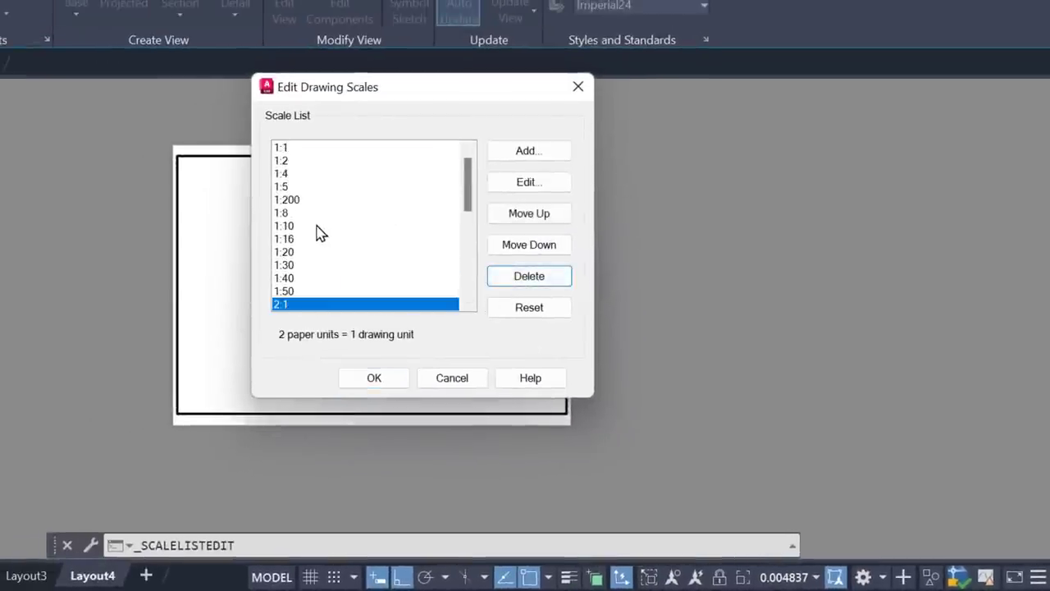
{"action": "left_click_drag", "start_coordinate": [466, 176], "coordinate": [471, 179]}
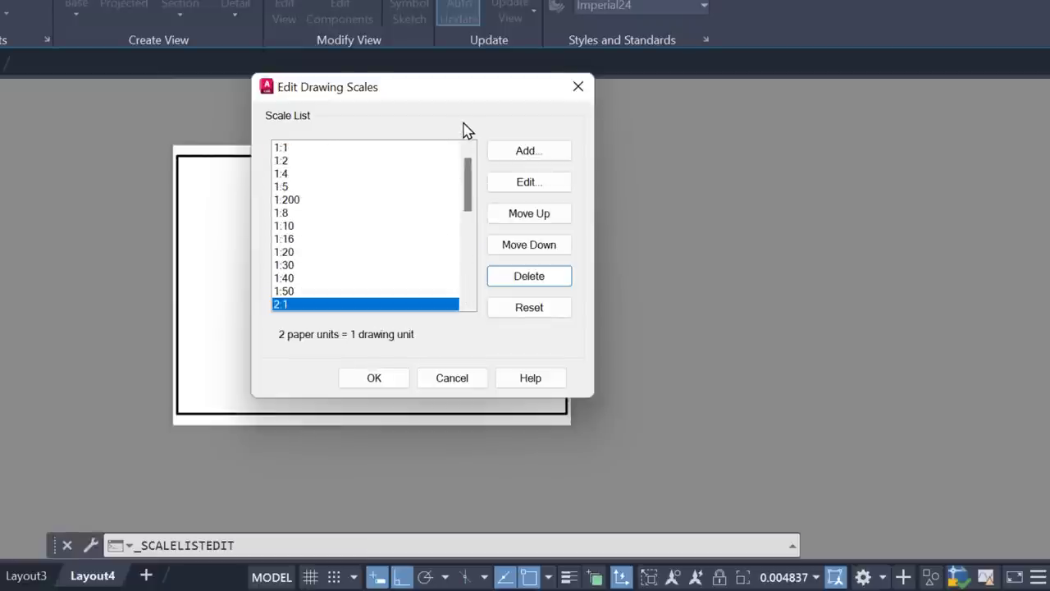
Add new scales 1:100 (1 = 100) and 1:25 (1 = 25) and keep the changes.
{"action": "left_click", "coordinate": [531, 155]}
{"action": "type", "text": "100"}
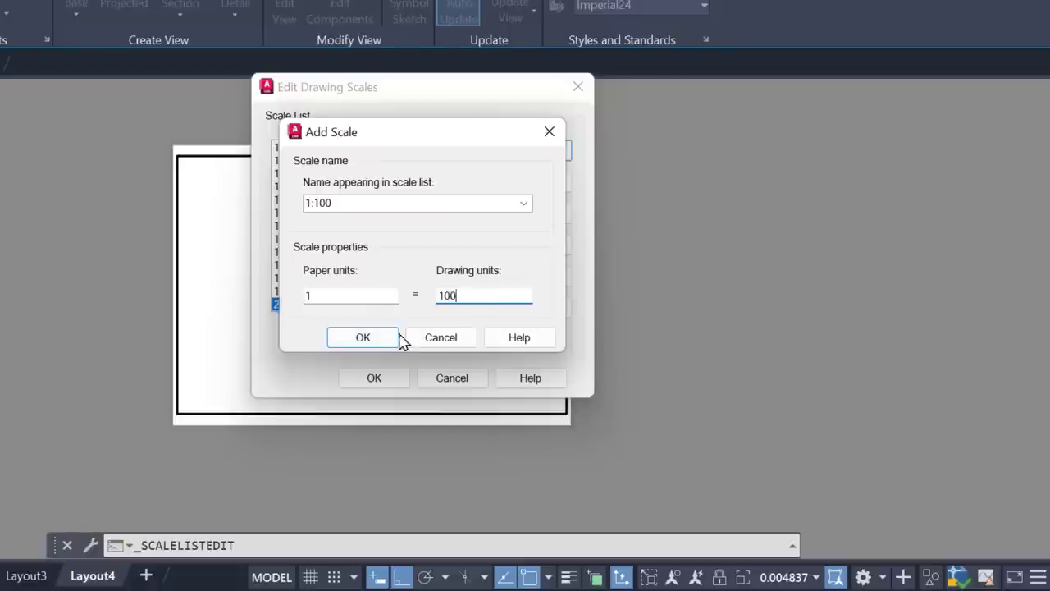
{"action": "left_click", "coordinate": [365, 340]}
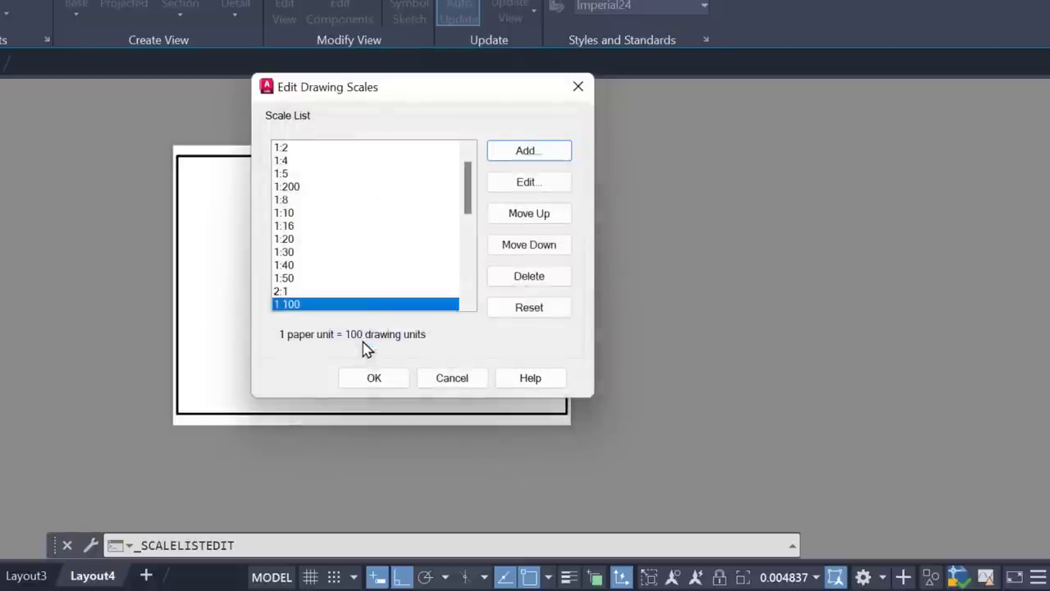
{"action": "left_click", "coordinate": [533, 156]}
{"action": "type", "text": "25"}
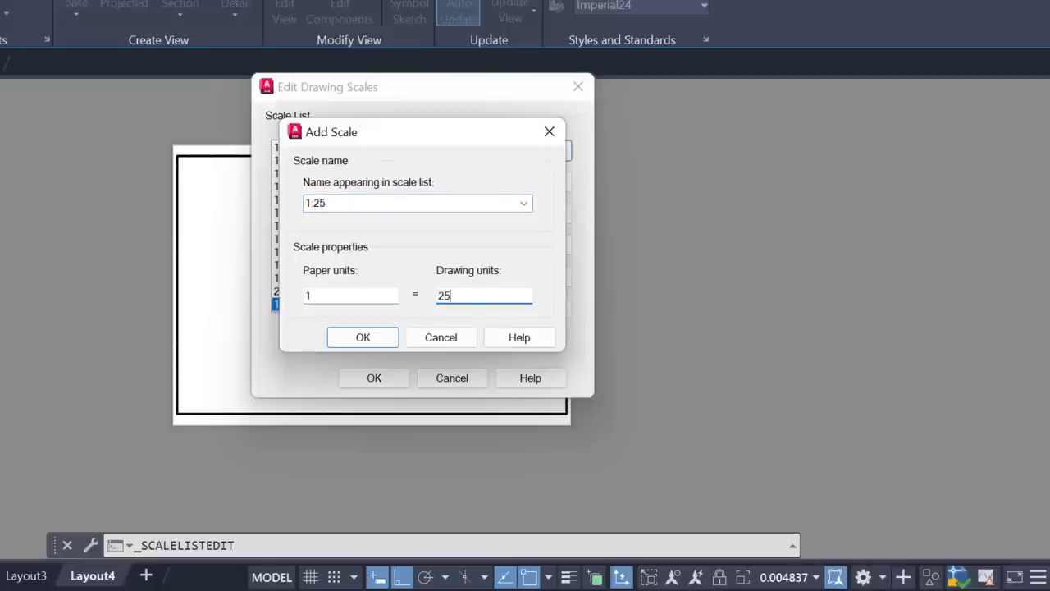
{"action": "left_click", "coordinate": [378, 340]}
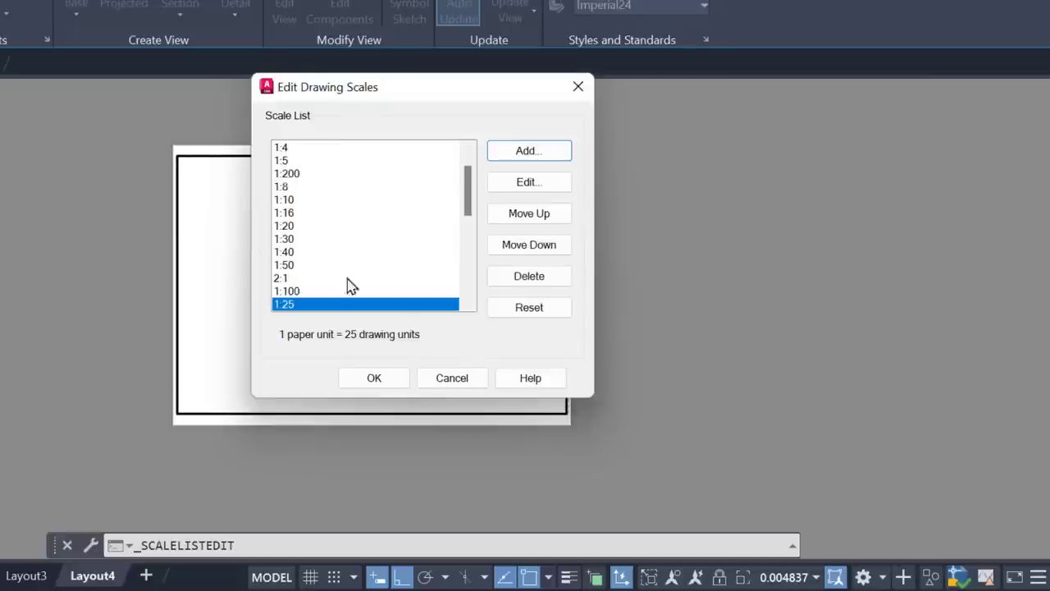
{"action": "scroll", "coordinate": [355, 264], "scroll_direction": "down", "scroll_amount": 1}
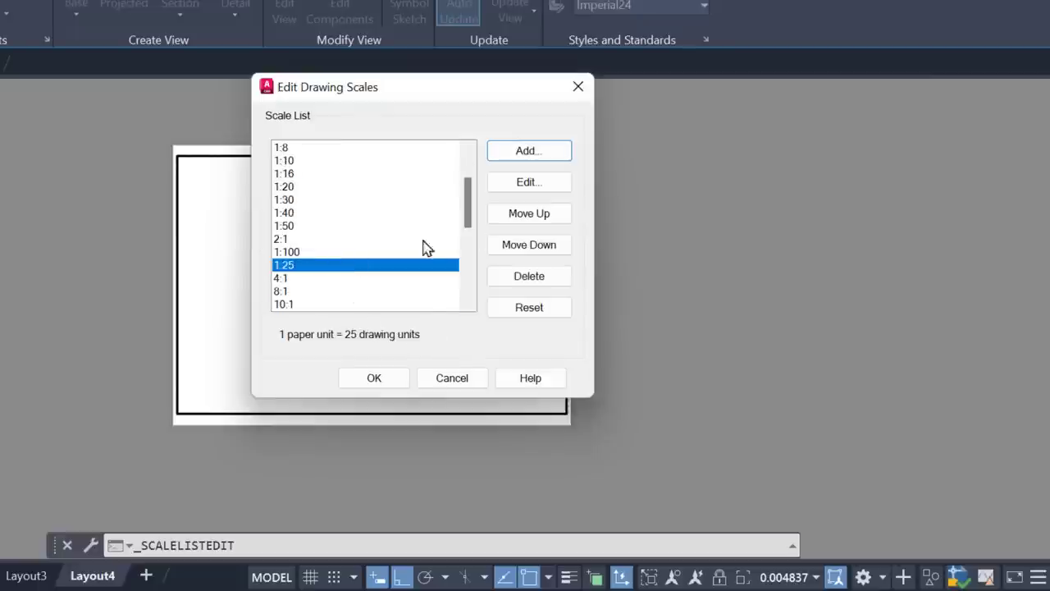
{"action": "left_click", "coordinate": [376, 378]}
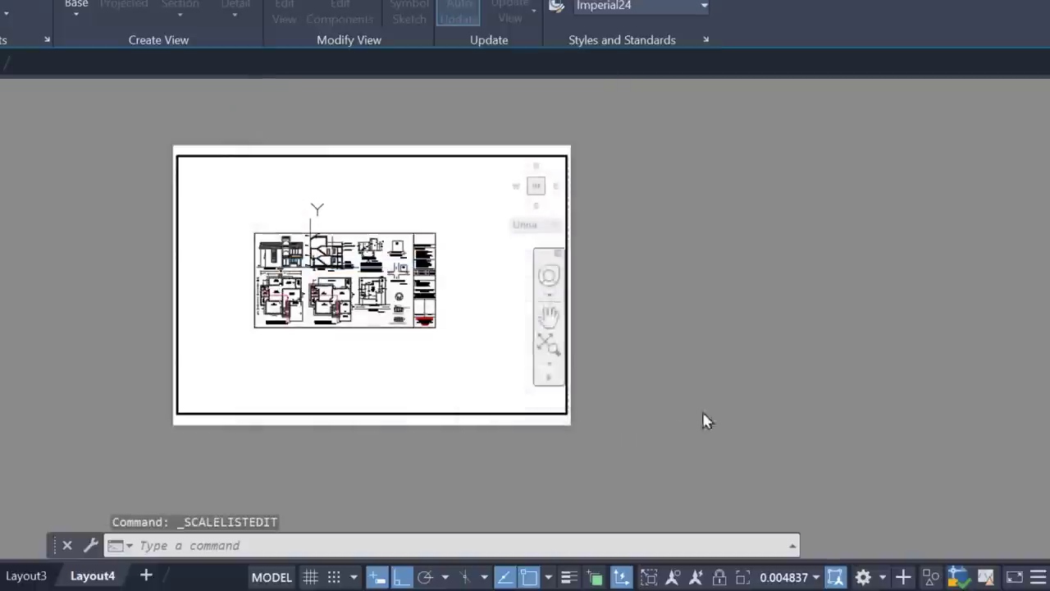
Set the Layout4 viewport scale to 1:100, then return to paper space with PS.
{"action": "left_click", "coordinate": [813, 577]}
{"action": "scroll", "coordinate": [808, 459], "scroll_direction": "down", "scroll_amount": 1}
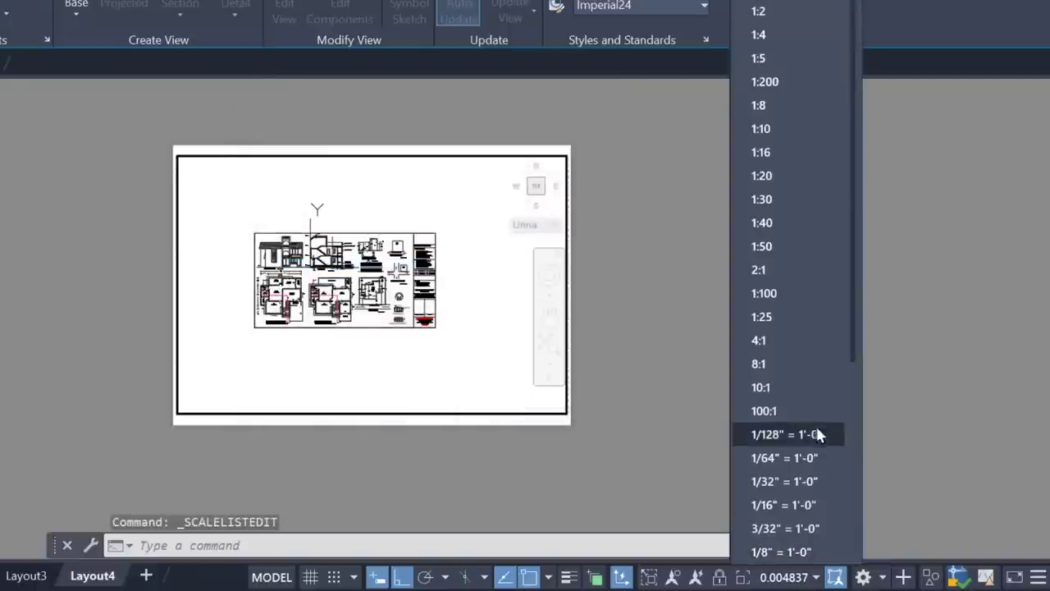
{"action": "left_click", "coordinate": [793, 296]}
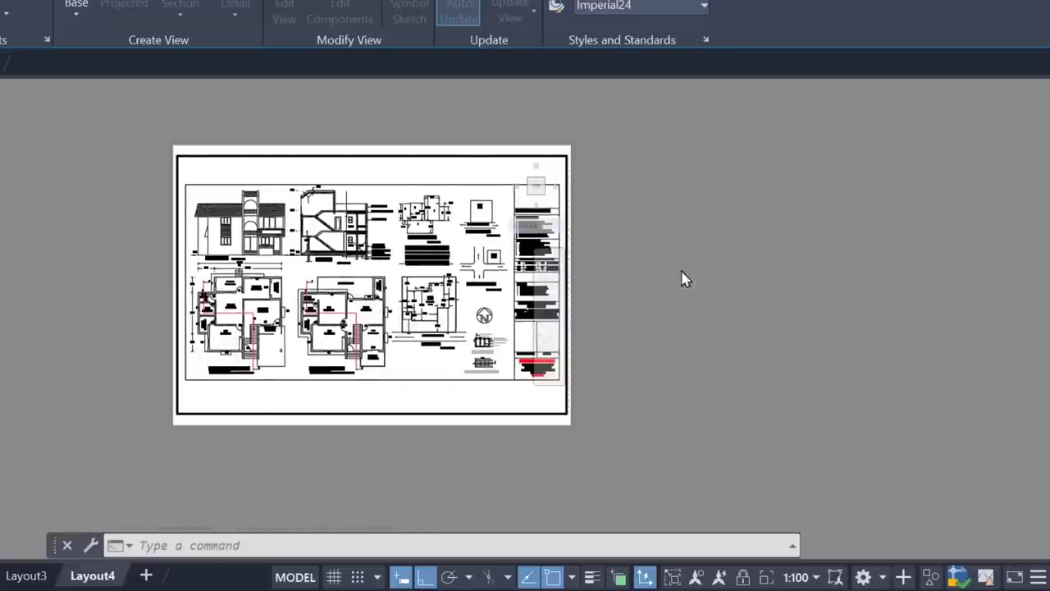
{"action": "type", "text": "ps"}
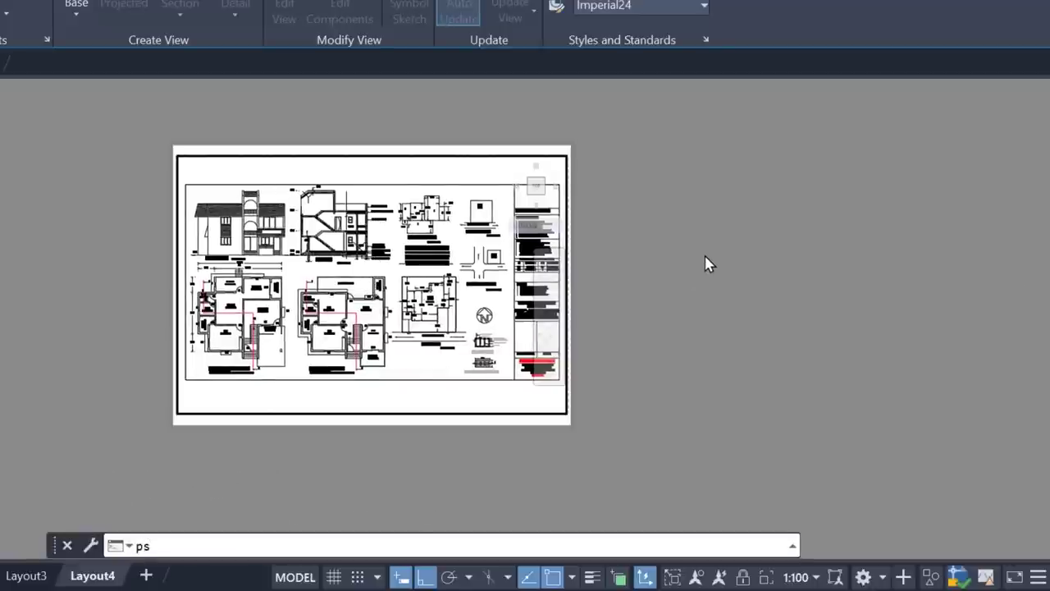
{"action": "key", "text": "Return"}
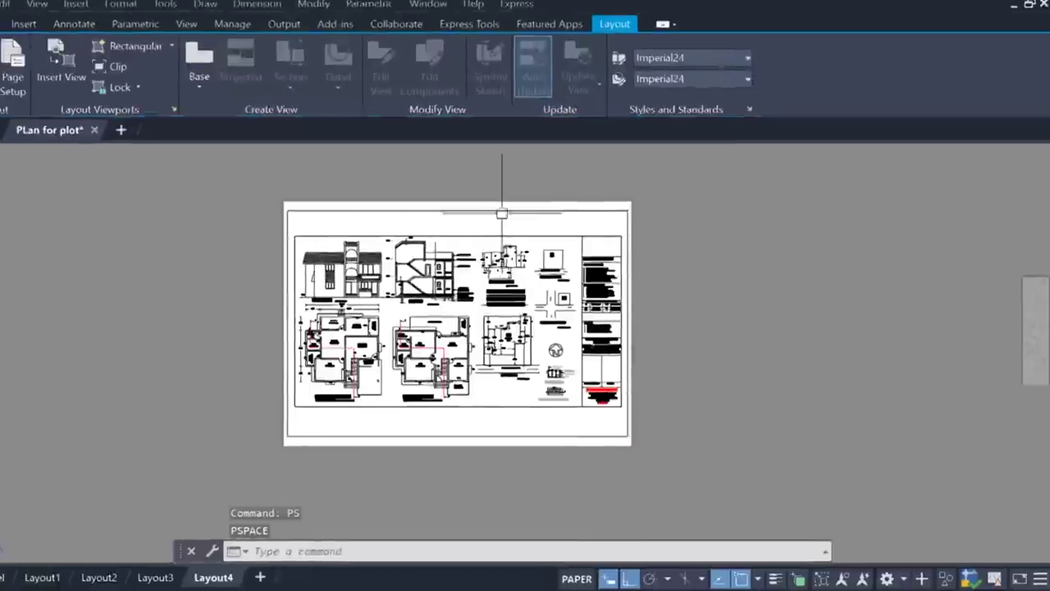
Lock the Layout4 viewport's display, then reselect the viewport to verify it.
{"action": "left_click", "coordinate": [525, 225]}
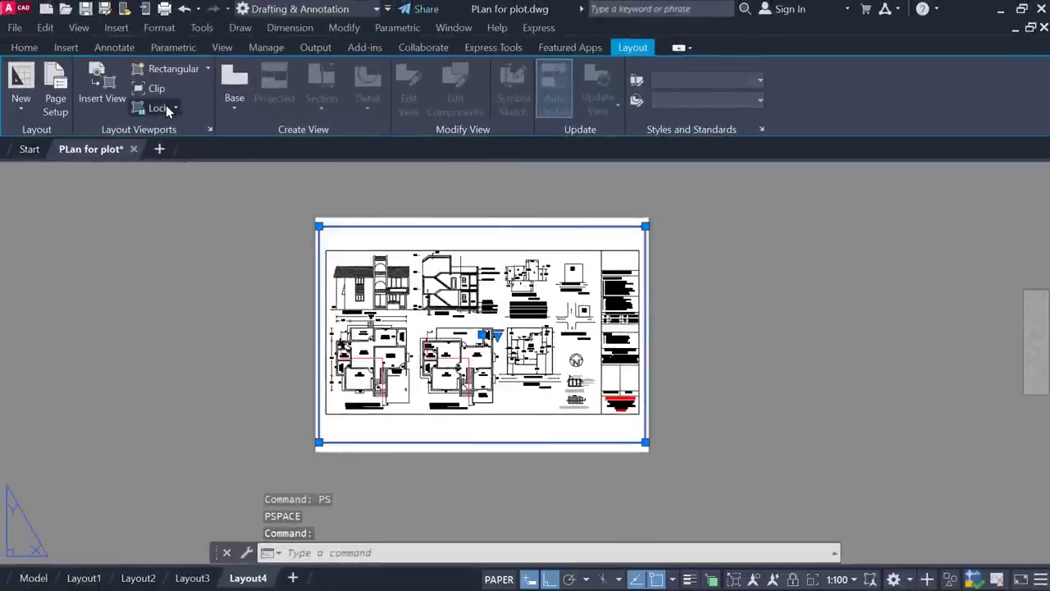
{"action": "left_click", "coordinate": [166, 107]}
{"action": "left_click", "coordinate": [169, 136]}
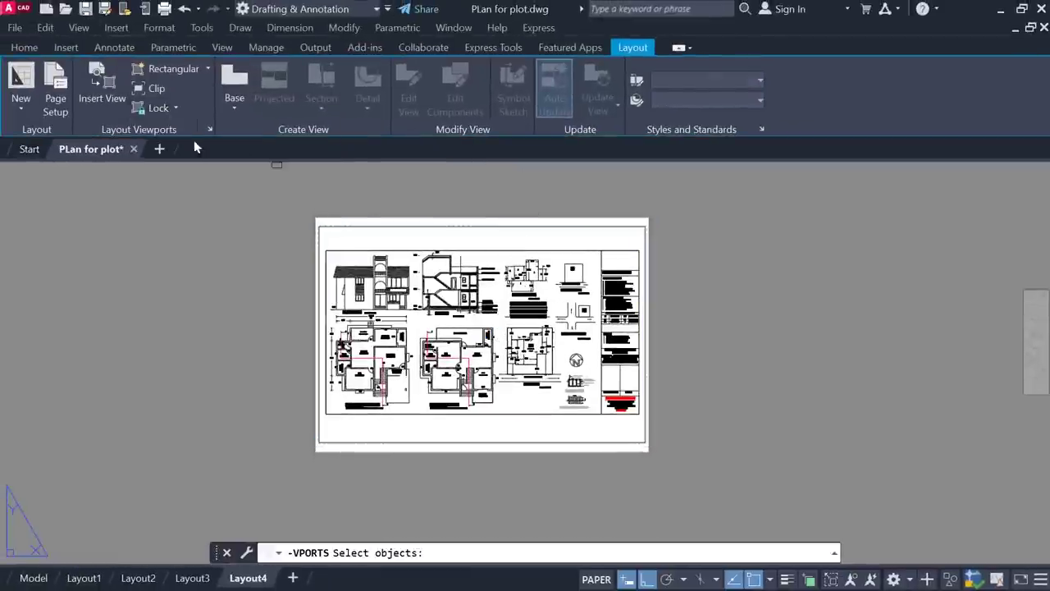
{"action": "left_click", "coordinate": [433, 229]}
{"action": "key", "text": "Return"}
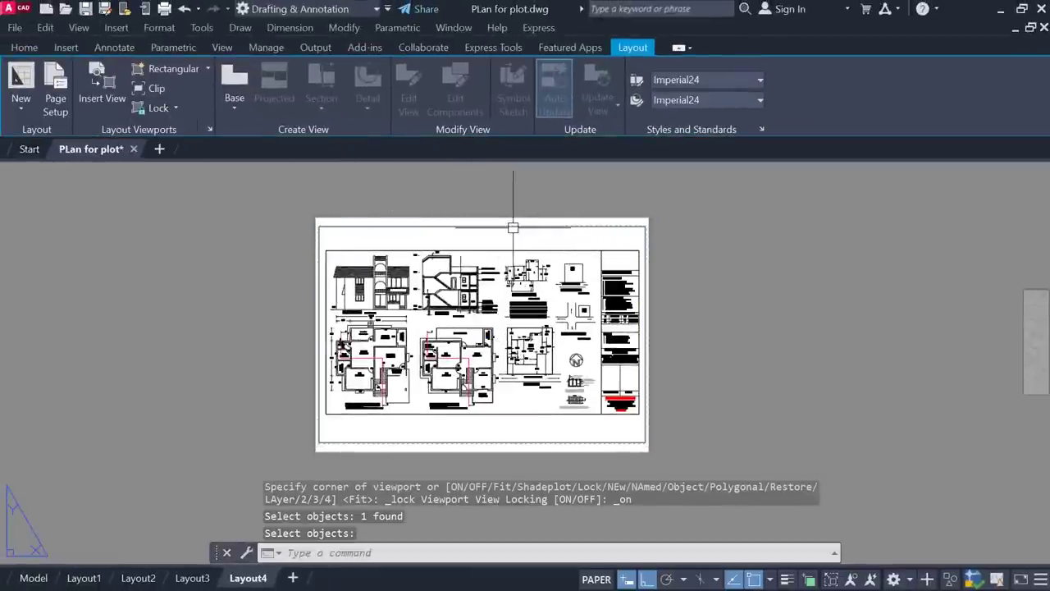
{"action": "key", "text": "Return"}
{"action": "key", "text": "Escape"}
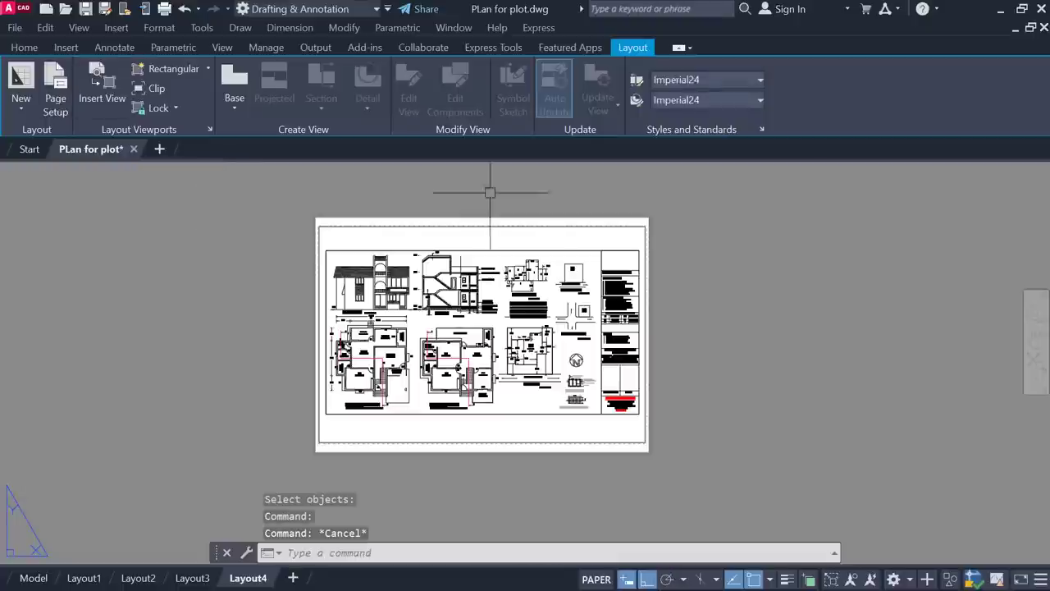
{"action": "left_click", "coordinate": [466, 220]}
{"action": "key", "text": "Escape"}
{"action": "type", "text": "ms"}
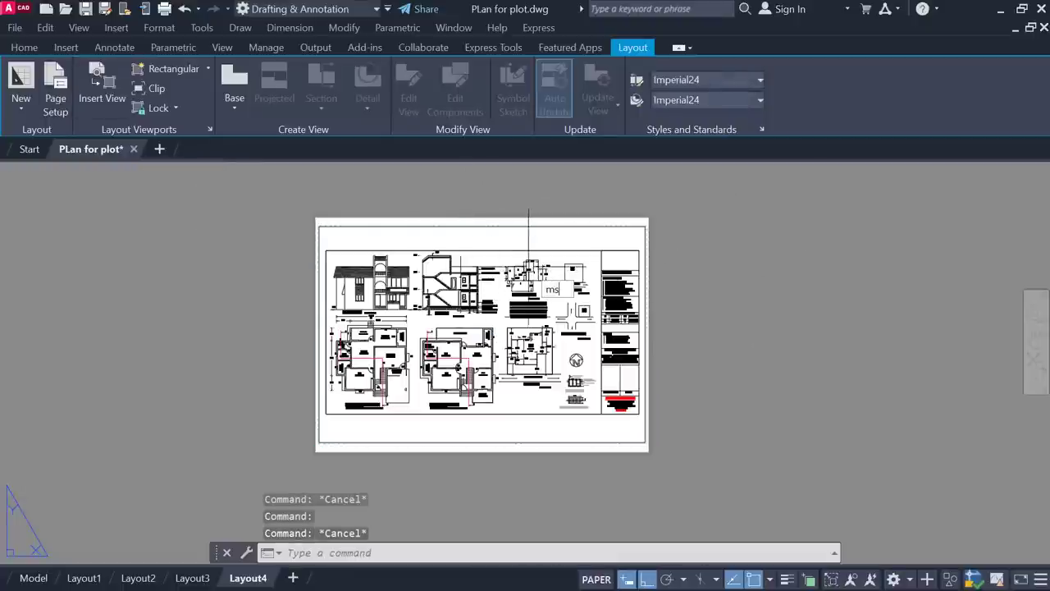
{"action": "key", "text": "Return"}
{"action": "scroll", "coordinate": [529, 289], "scroll_direction": "up", "scroll_amount": 2}
{"action": "scroll", "coordinate": [460, 297], "scroll_direction": "up", "scroll_amount": 3}
{"action": "scroll", "coordinate": [405, 304], "scroll_direction": "up", "scroll_amount": 3}
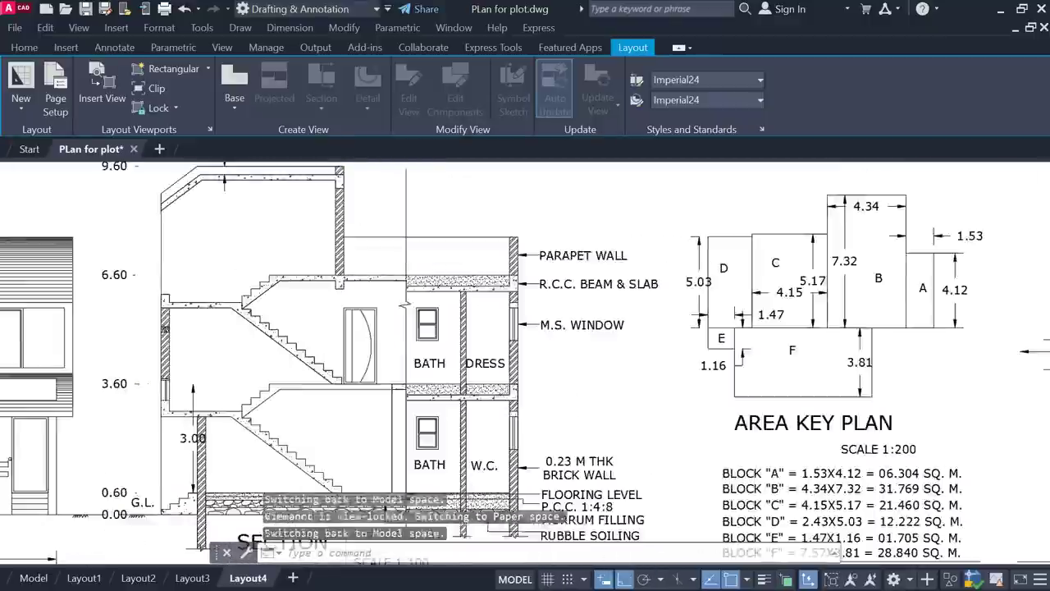
{"action": "scroll", "coordinate": [405, 303], "scroll_direction": "down", "scroll_amount": 3}
{"action": "scroll", "coordinate": [468, 246], "scroll_direction": "down", "scroll_amount": 3}
{"action": "middle_click_drag", "start_coordinate": [522, 267], "coordinate": [485, 255]}
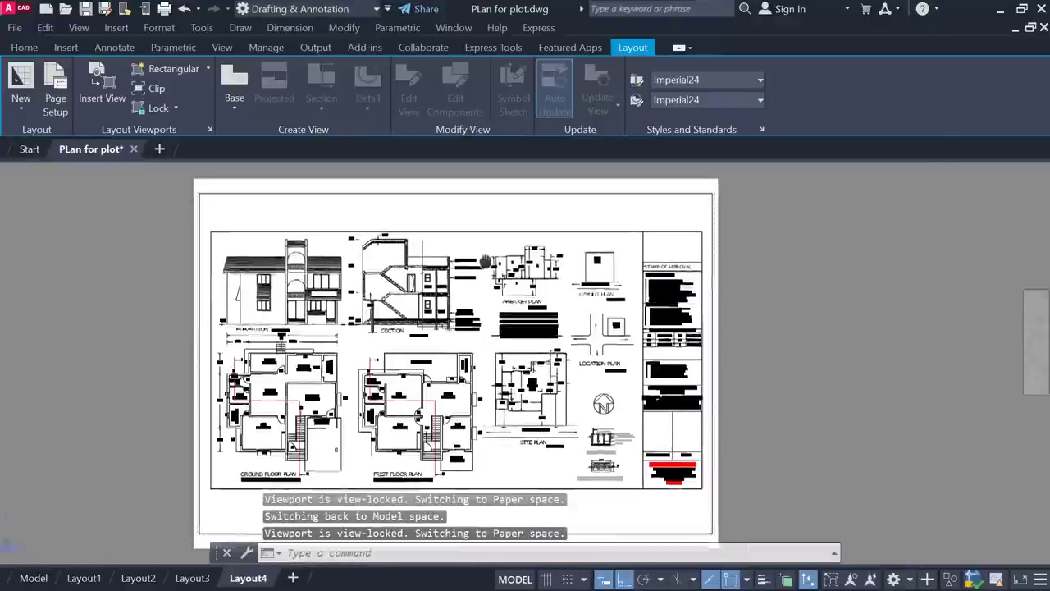
{"action": "double_click", "coordinate": [838, 208]}
{"action": "scroll", "coordinate": [811, 384], "scroll_direction": "down", "scroll_amount": 2}
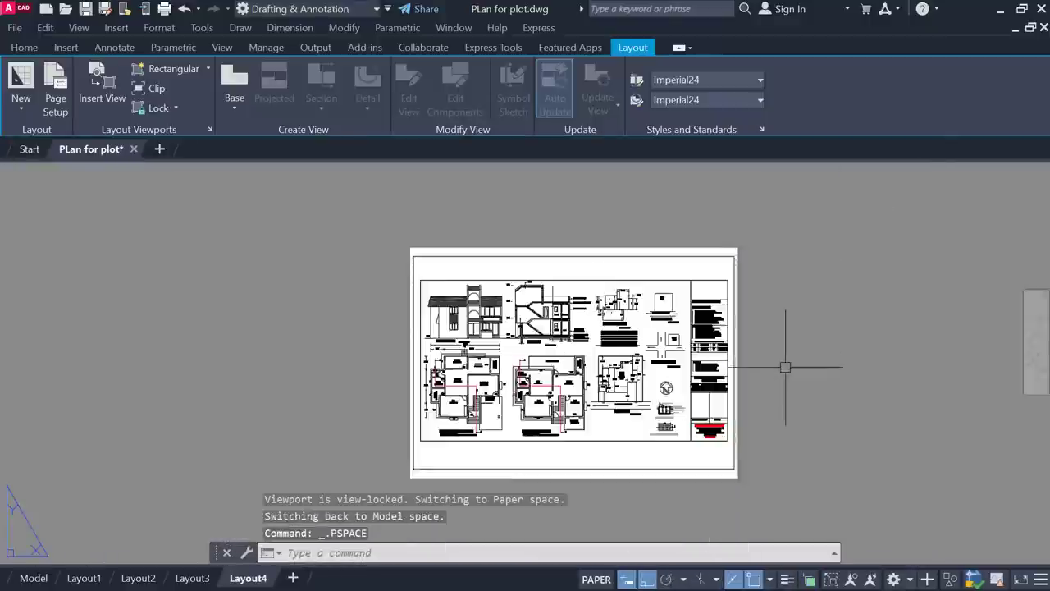
{"action": "middle_click_drag", "start_coordinate": [785, 363], "coordinate": [680, 328]}
{"action": "scroll", "coordinate": [680, 328], "scroll_direction": "up", "scroll_amount": 5}
{"action": "scroll", "coordinate": [678, 333], "scroll_direction": "down", "scroll_amount": 4}
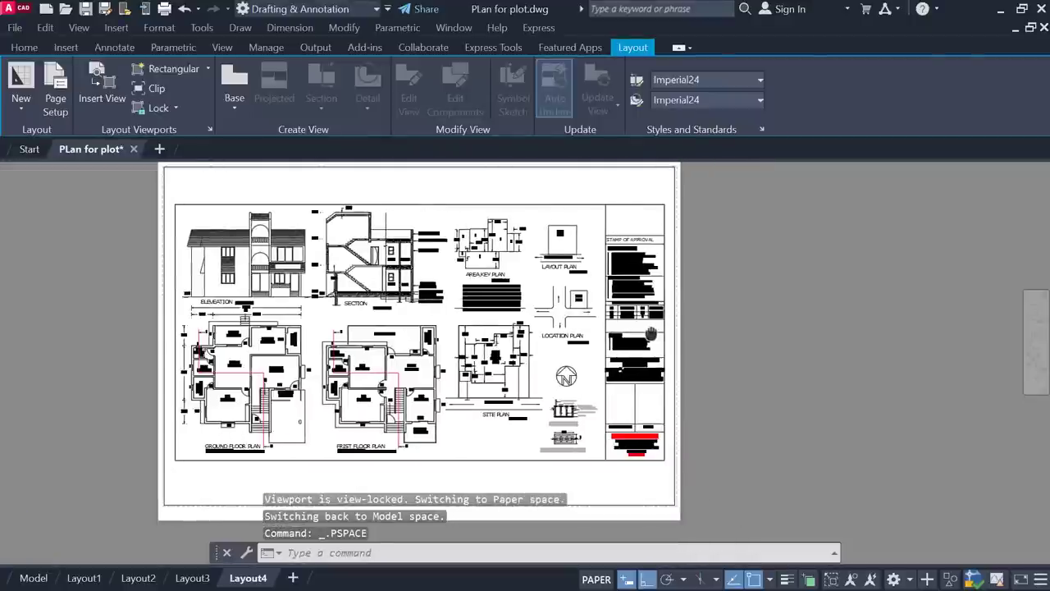
{"action": "scroll", "coordinate": [523, 370], "scroll_direction": "up", "scroll_amount": 3}
{"action": "mouse_move", "coordinate": [544, 409]}
{"action": "middle_mouse_down"}
{"action": "mouse_move", "coordinate": [432, 263]}
{"action": "mouse_move", "coordinate": [502, 305]}
{"action": "middle_mouse_up"}
{"action": "scroll", "coordinate": [405, 308], "scroll_direction": "up", "scroll_amount": 6}
{"action": "scroll", "coordinate": [405, 308], "scroll_direction": "up", "scroll_amount": 4}
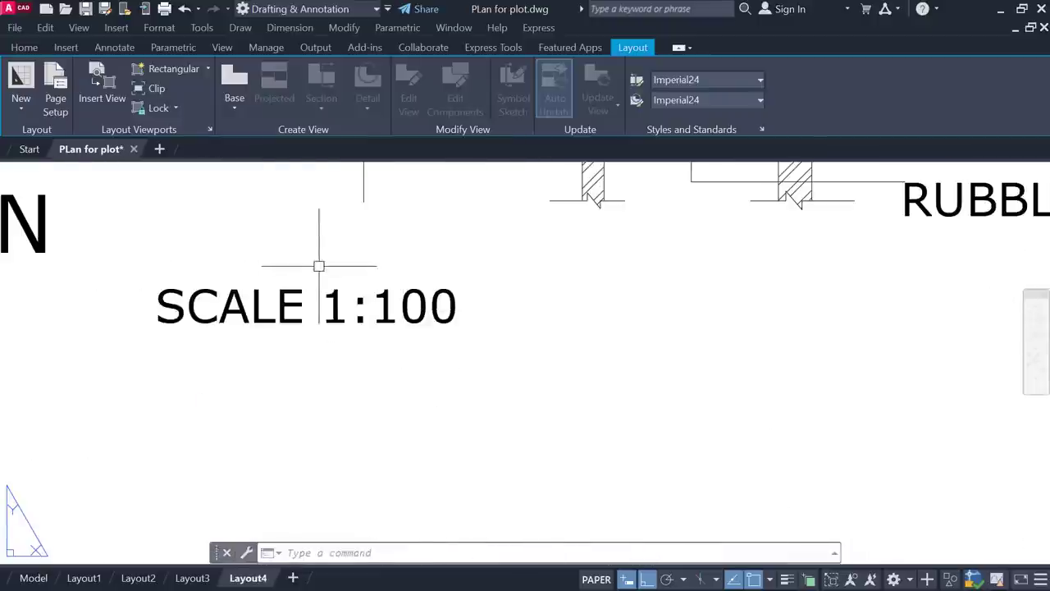
{"action": "left_click", "coordinate": [319, 264]}
{"action": "left_click", "coordinate": [610, 384]}
{"action": "scroll", "coordinate": [435, 371], "scroll_direction": "down", "scroll_amount": 6}
{"action": "scroll", "coordinate": [435, 371], "scroll_direction": "down", "scroll_amount": 5}
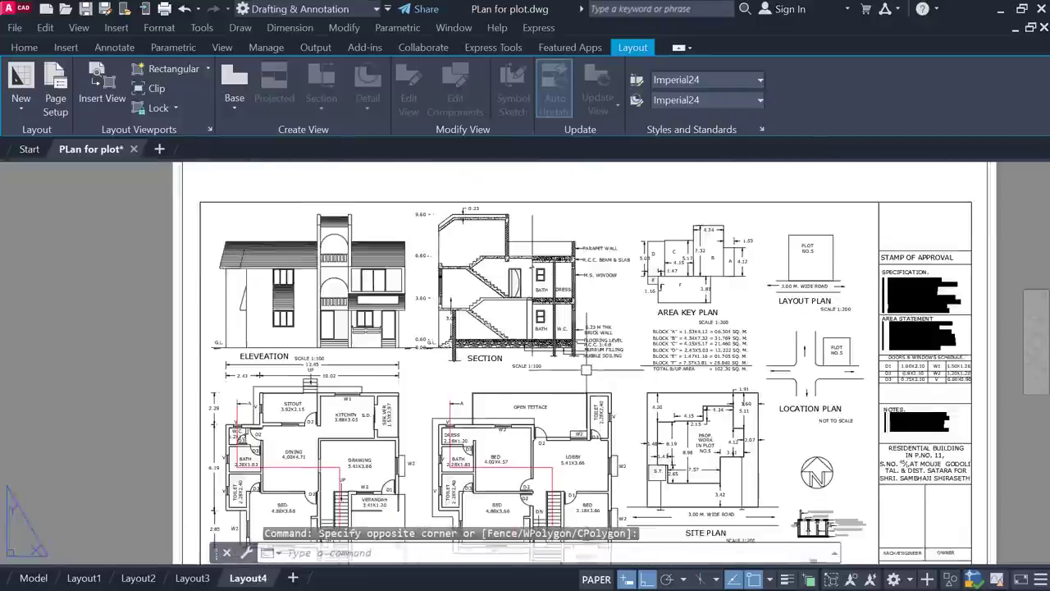
{"action": "scroll", "coordinate": [566, 394], "scroll_direction": "up", "scroll_amount": 5}
{"action": "scroll", "coordinate": [574, 395], "scroll_direction": "up", "scroll_amount": 2}
{"action": "mouse_move", "coordinate": [566, 385]}
{"action": "middle_mouse_down"}
{"action": "mouse_move", "coordinate": [577, 395]}
{"action": "mouse_move", "coordinate": [572, 423]}
{"action": "mouse_move", "coordinate": [539, 393]}
{"action": "middle_mouse_up"}
{"action": "left_click", "coordinate": [335, 187]}
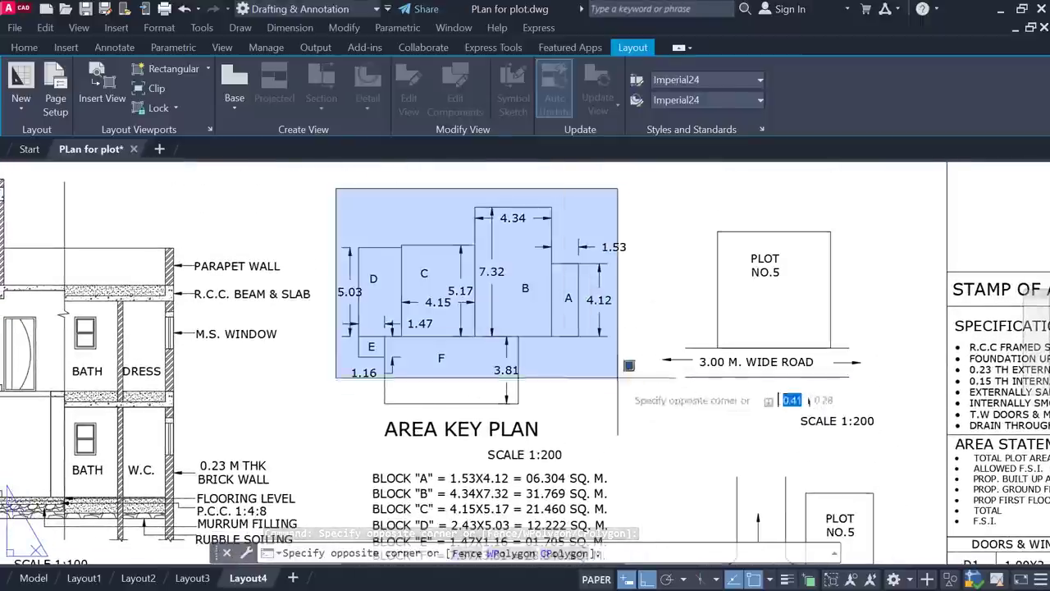
{"action": "left_click", "coordinate": [735, 496]}
{"action": "scroll", "coordinate": [372, 300], "scroll_direction": "down", "scroll_amount": 2}
{"action": "middle_click_drag", "start_coordinate": [216, 332], "coordinate": [258, 307]}
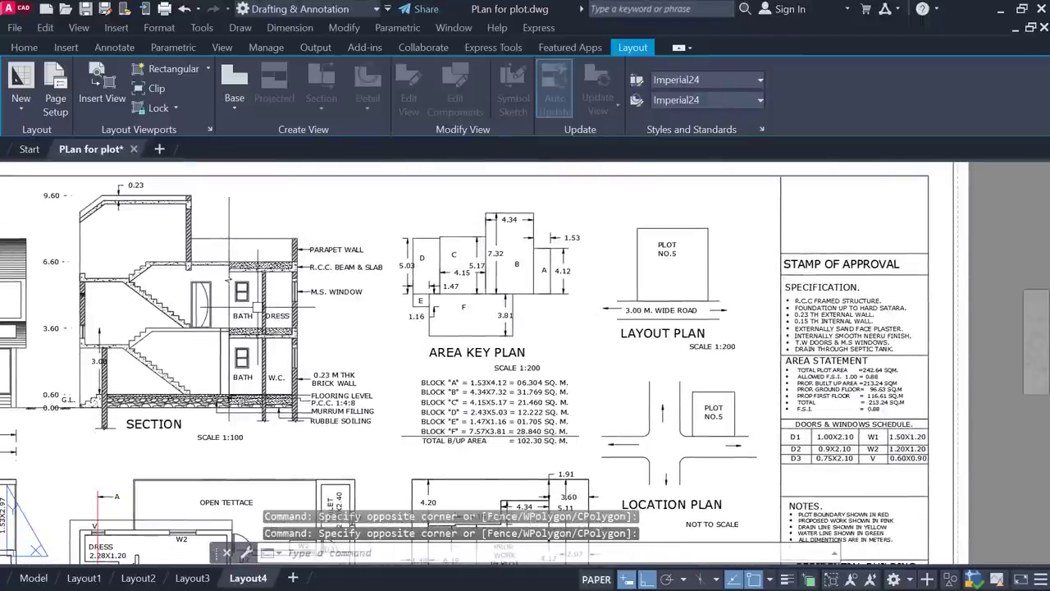
{"action": "left_click", "coordinate": [377, 190]}
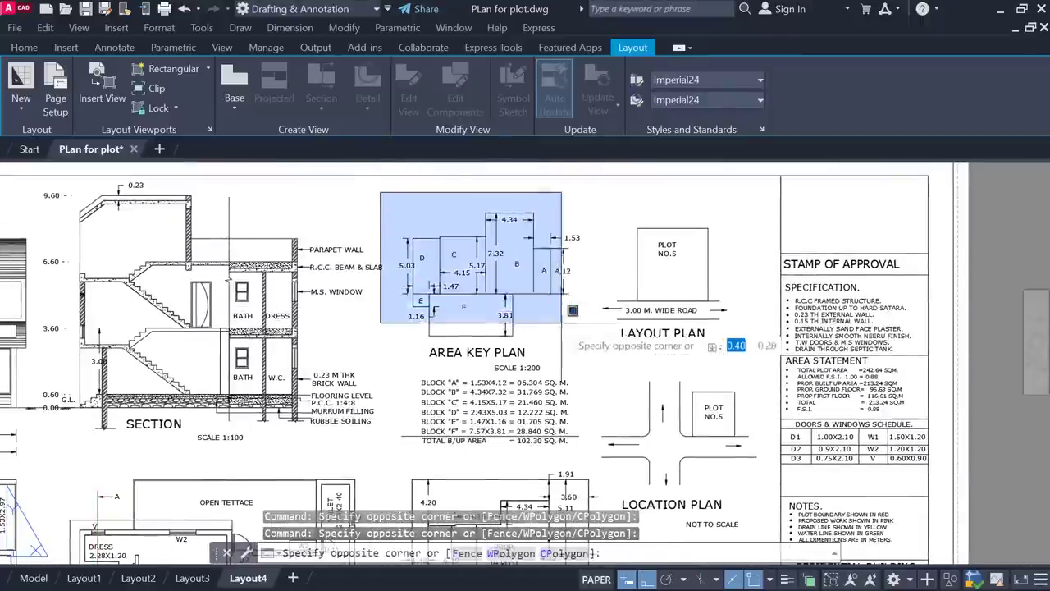
{"action": "left_click", "coordinate": [615, 382]}
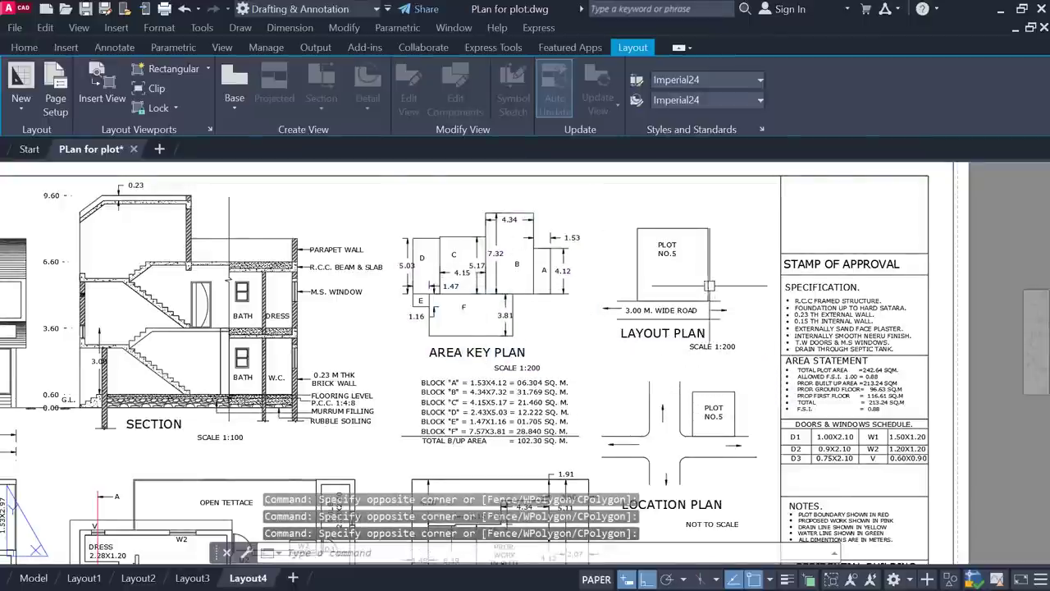
{"action": "middle_click_drag", "start_coordinate": [637, 523], "coordinate": [642, 380]}
{"action": "scroll", "coordinate": [642, 380], "scroll_direction": "down", "scroll_amount": 2}
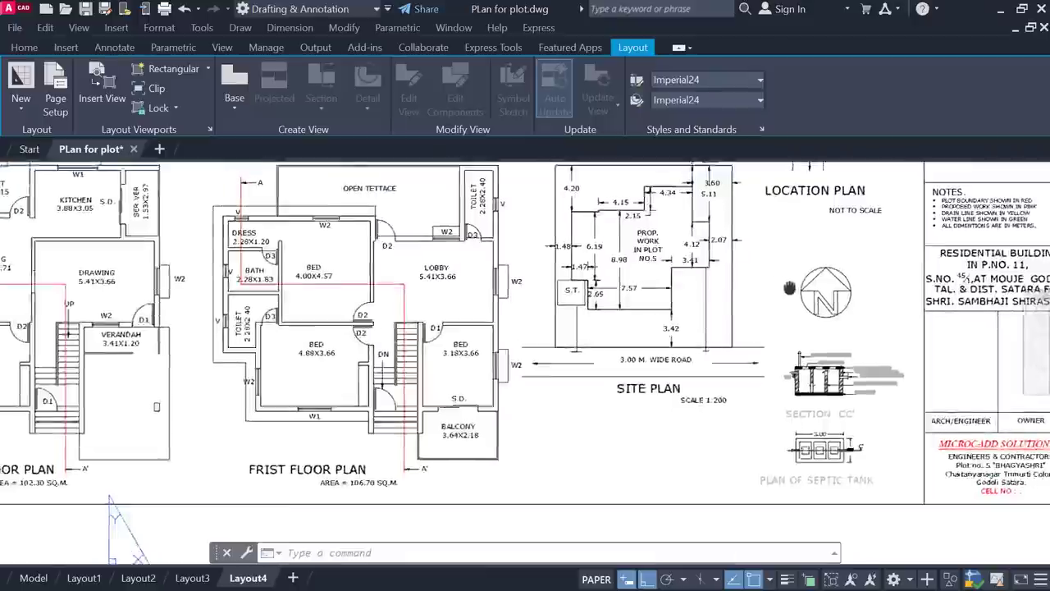
{"action": "scroll", "coordinate": [641, 380], "scroll_direction": "down", "scroll_amount": 2}
{"action": "scroll", "coordinate": [525, 369], "scroll_direction": "down", "scroll_amount": 2}
{"action": "scroll", "coordinate": [525, 369], "scroll_direction": "up", "scroll_amount": 1}
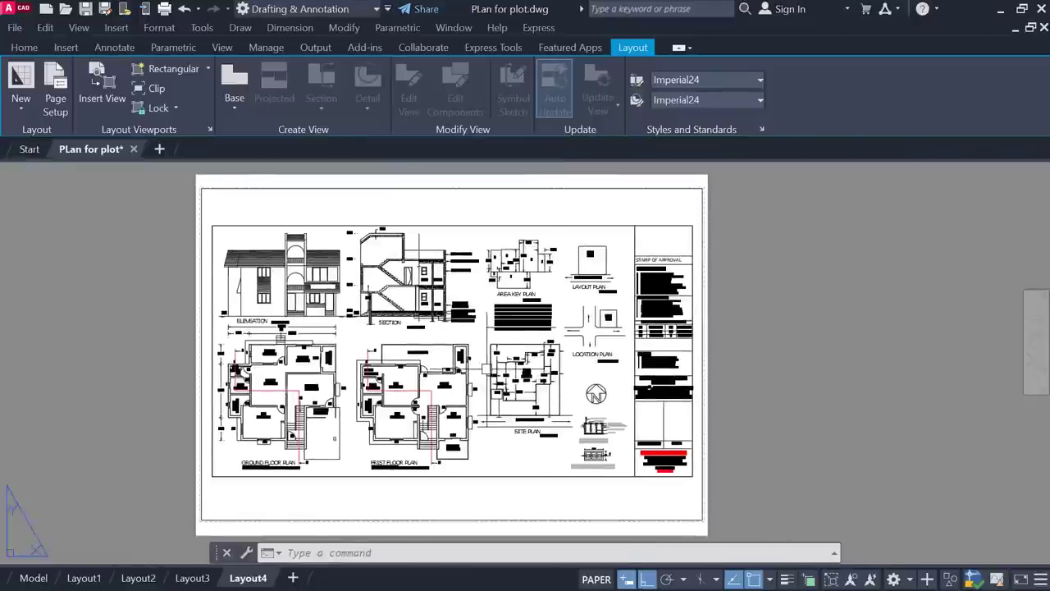
{"action": "scroll", "coordinate": [522, 371], "scroll_direction": "up", "scroll_amount": 2}
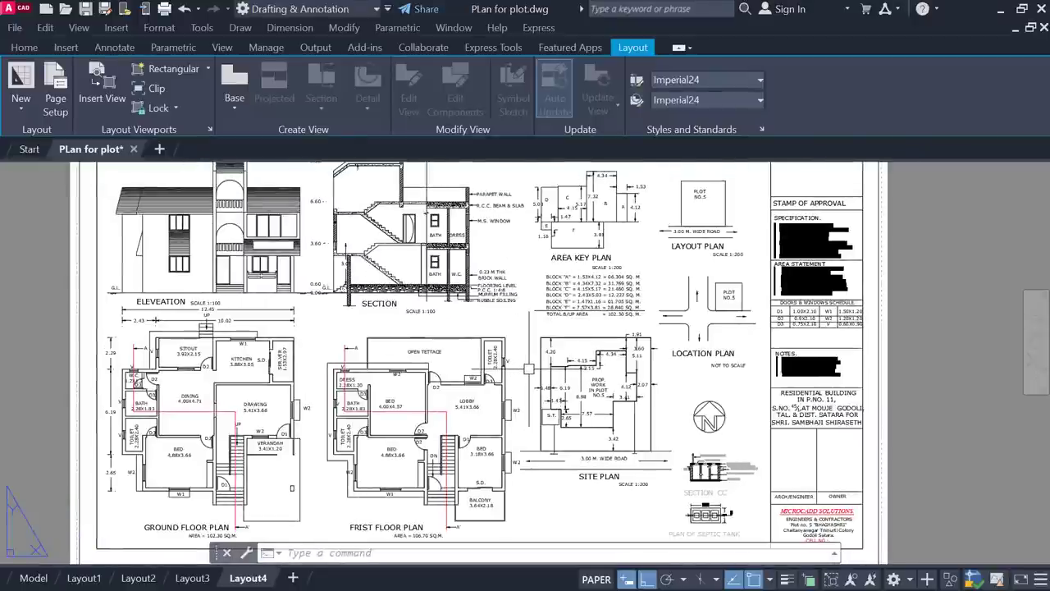
Add a new Layout5 sheet and delete its default viewport.
{"action": "left_click", "coordinate": [293, 578]}
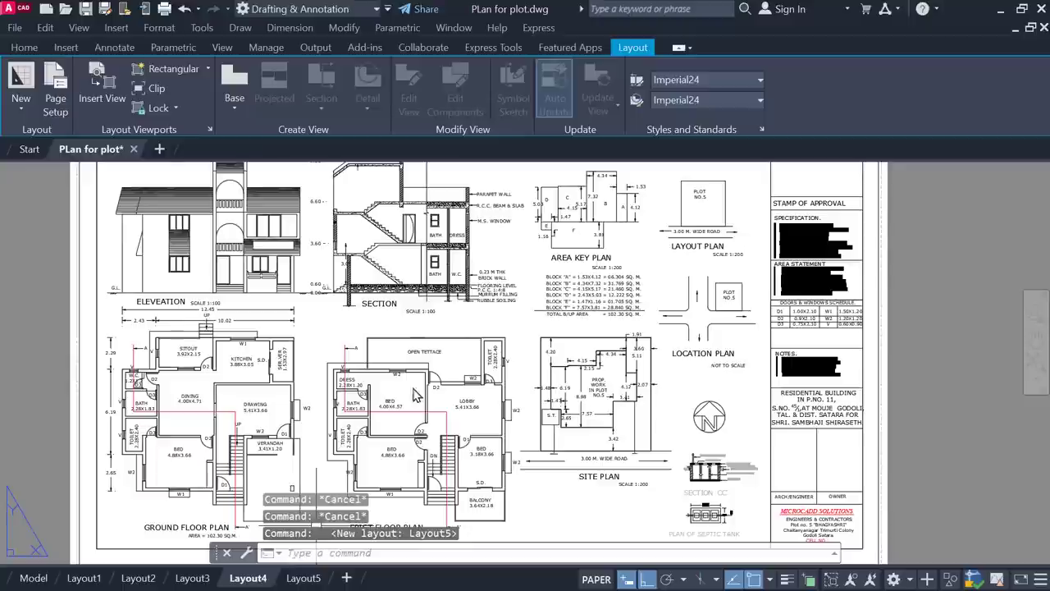
{"action": "left_click", "coordinate": [302, 578]}
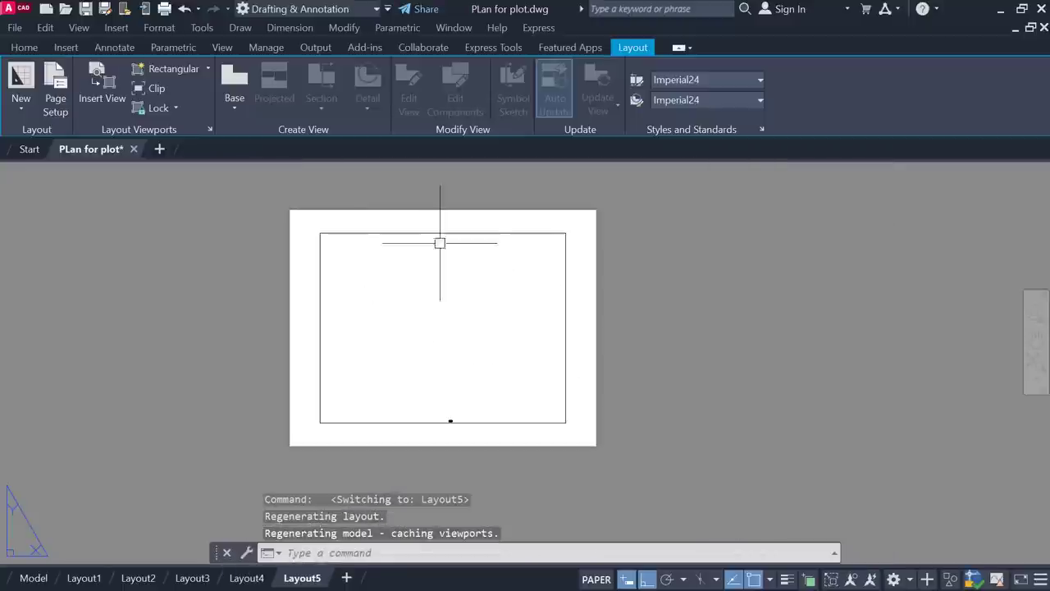
{"action": "left_click", "coordinate": [447, 233]}
{"action": "key", "text": "Delete"}
Set Layout5's page setup to plotter DWG To PDF.pc3 with ISO expand A2 paper.
{"action": "left_click", "coordinate": [55, 92]}
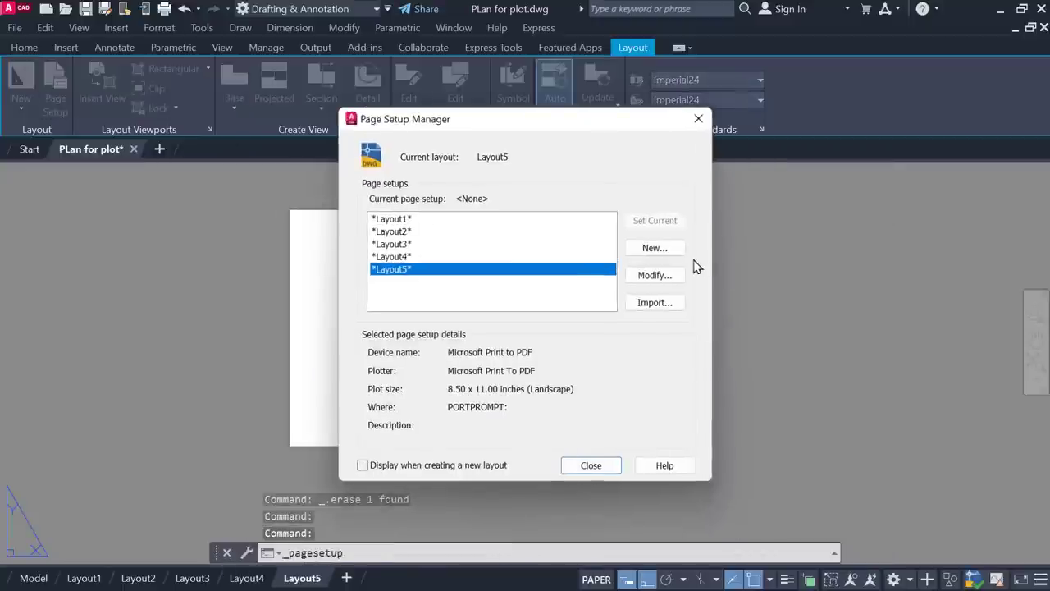
{"action": "left_click", "coordinate": [652, 276]}
{"action": "left_click", "coordinate": [420, 188]}
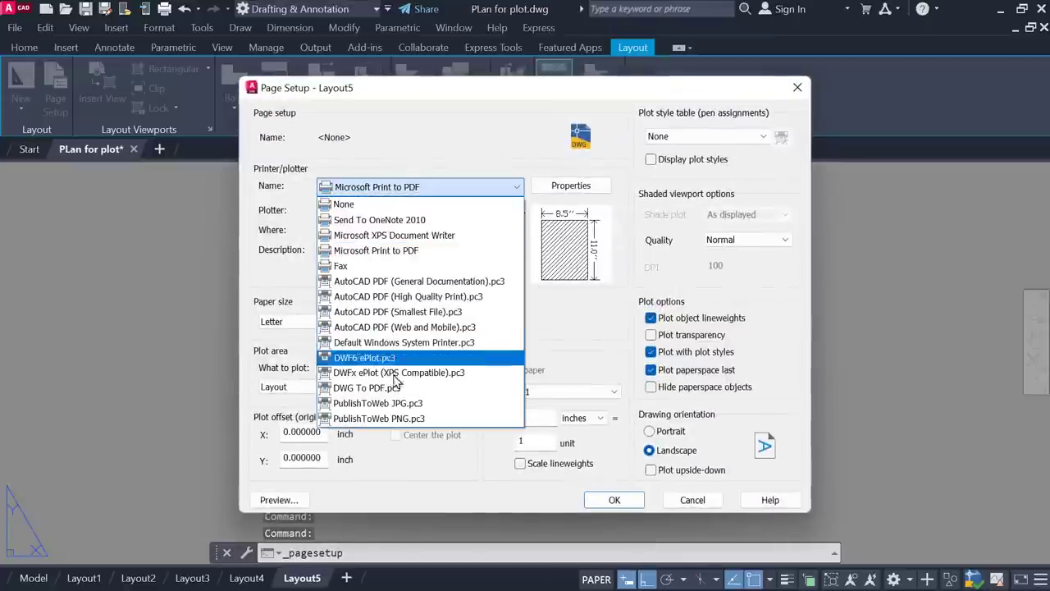
{"action": "left_click", "coordinate": [365, 352]}
{"action": "left_click", "coordinate": [356, 322]}
{"action": "scroll", "coordinate": [402, 205], "scroll_direction": "up", "scroll_amount": 2}
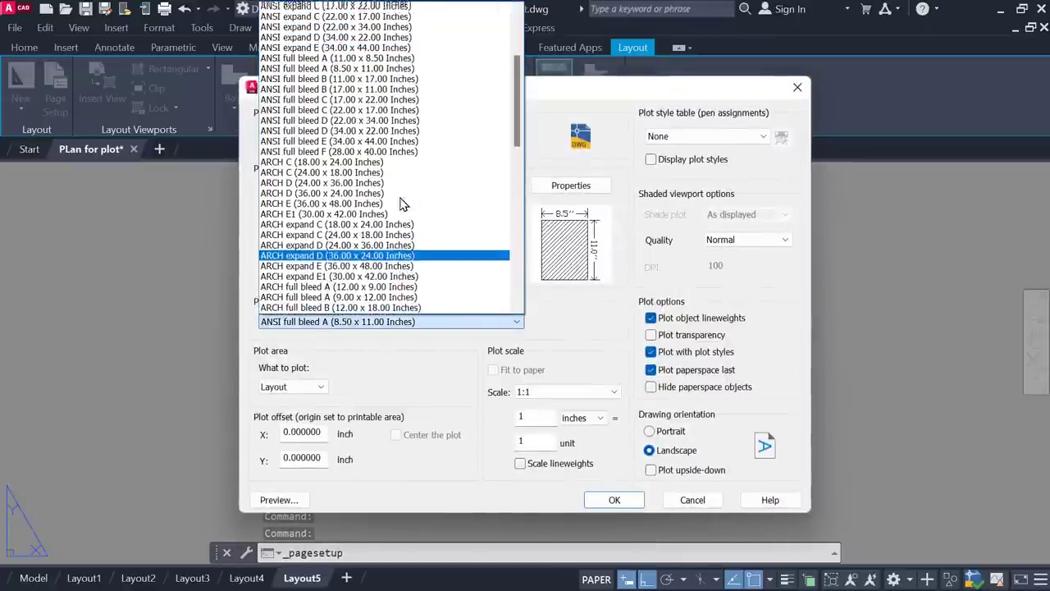
{"action": "scroll", "coordinate": [403, 209], "scroll_direction": "up", "scroll_amount": 2}
{"action": "scroll", "coordinate": [403, 212], "scroll_direction": "up", "scroll_amount": 3}
{"action": "scroll", "coordinate": [394, 189], "scroll_direction": "up", "scroll_amount": 1}
{"action": "scroll", "coordinate": [399, 105], "scroll_direction": "down", "scroll_amount": 2}
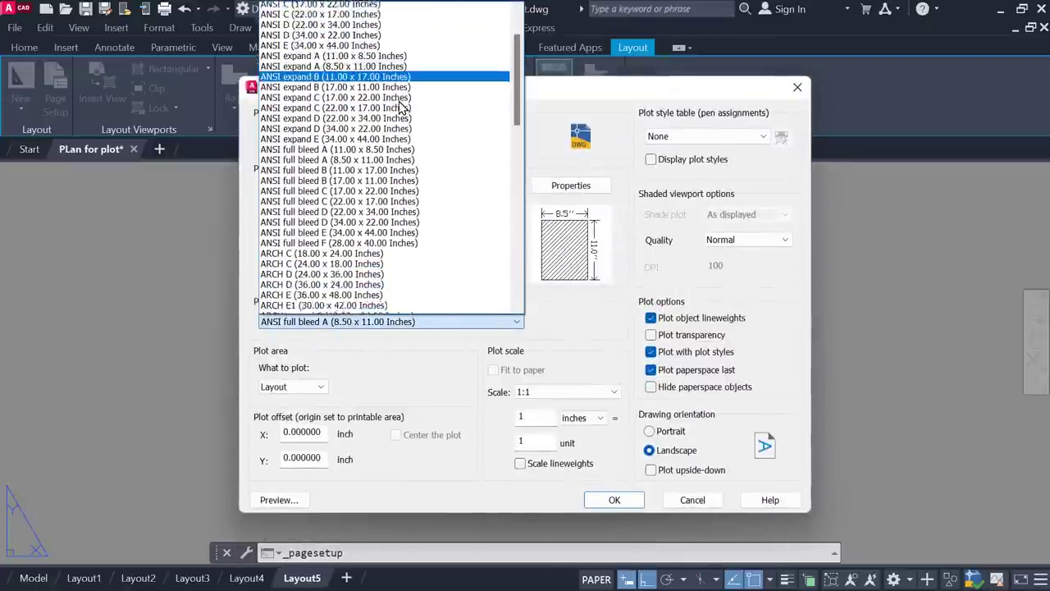
{"action": "scroll", "coordinate": [399, 118], "scroll_direction": "down", "scroll_amount": 4}
{"action": "scroll", "coordinate": [399, 117], "scroll_direction": "down", "scroll_amount": 3}
{"action": "scroll", "coordinate": [402, 139], "scroll_direction": "down", "scroll_amount": 3}
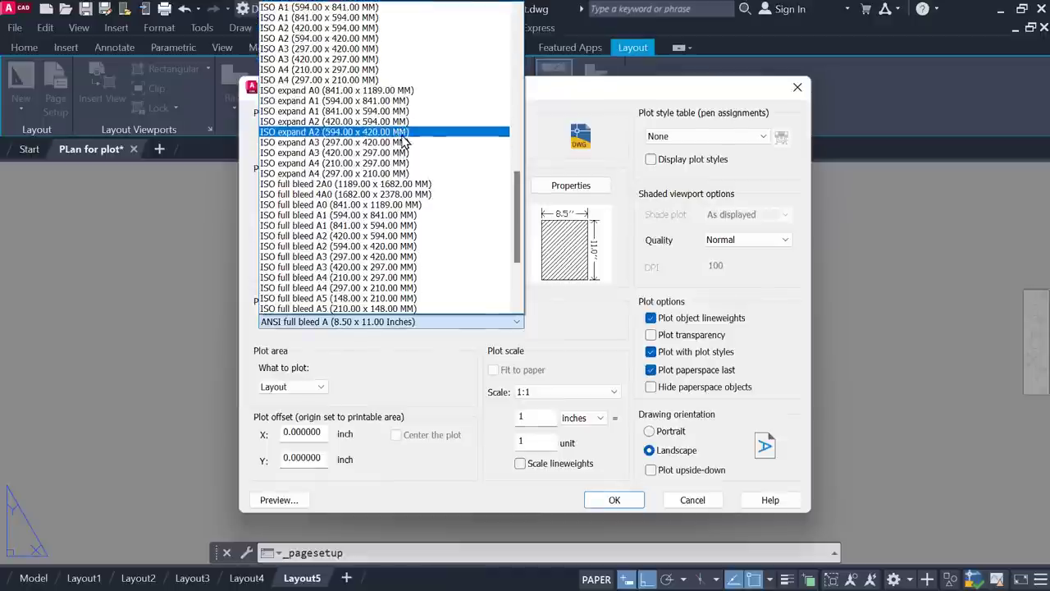
{"action": "left_click", "coordinate": [412, 150]}
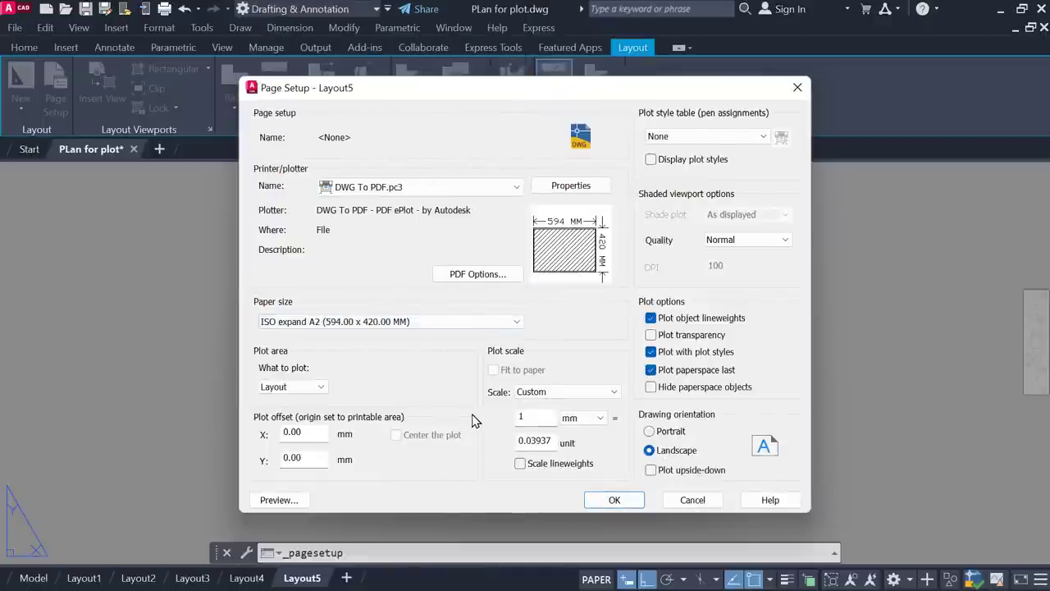
Set the plot scale to 1000 mm = 1 unit and confirm the page settings.
{"action": "left_click", "coordinate": [543, 416]}
{"action": "type", "text": "000"}
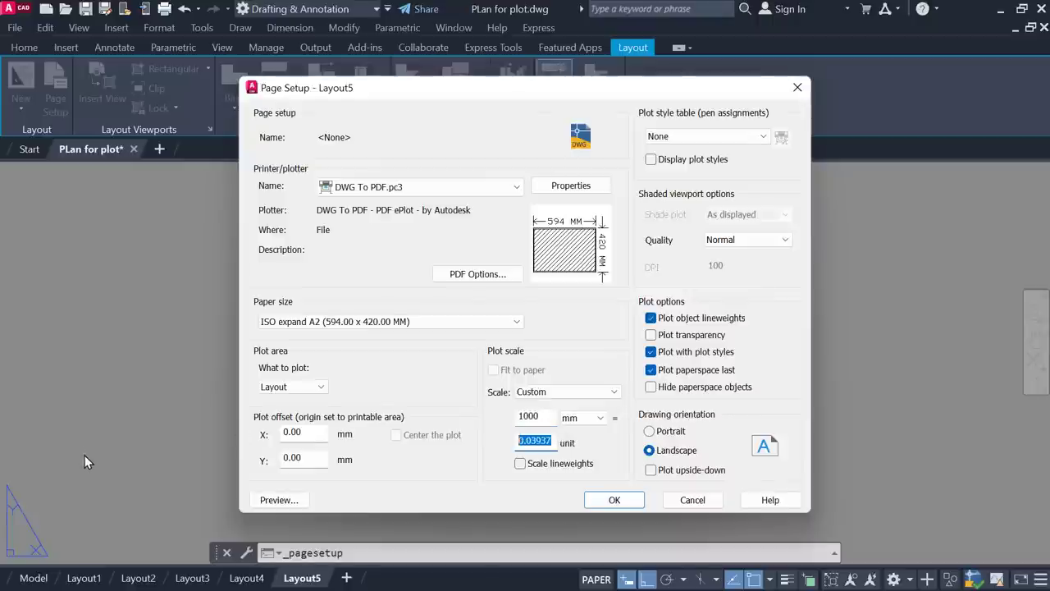
{"action": "type", "text": "1"}
{"action": "left_click", "coordinate": [628, 502]}
Draw a rectangular viewport in the upper-left area of the Layout5 sheet.
{"action": "left_click", "coordinate": [577, 471]}
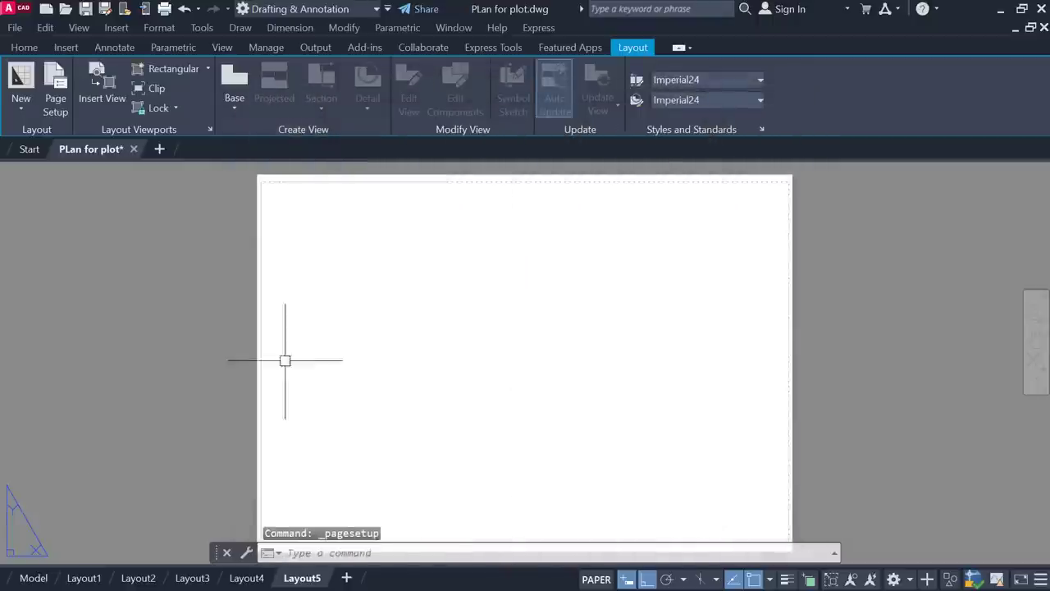
{"action": "scroll", "coordinate": [468, 335], "scroll_direction": "down", "scroll_amount": 2}
{"action": "mouse_move", "coordinate": [469, 335]}
{"action": "middle_mouse_down"}
{"action": "mouse_move", "coordinate": [396, 321]}
{"action": "mouse_move", "coordinate": [410, 329]}
{"action": "middle_mouse_up"}
{"action": "scroll", "coordinate": [396, 321], "scroll_direction": "up", "scroll_amount": 2}
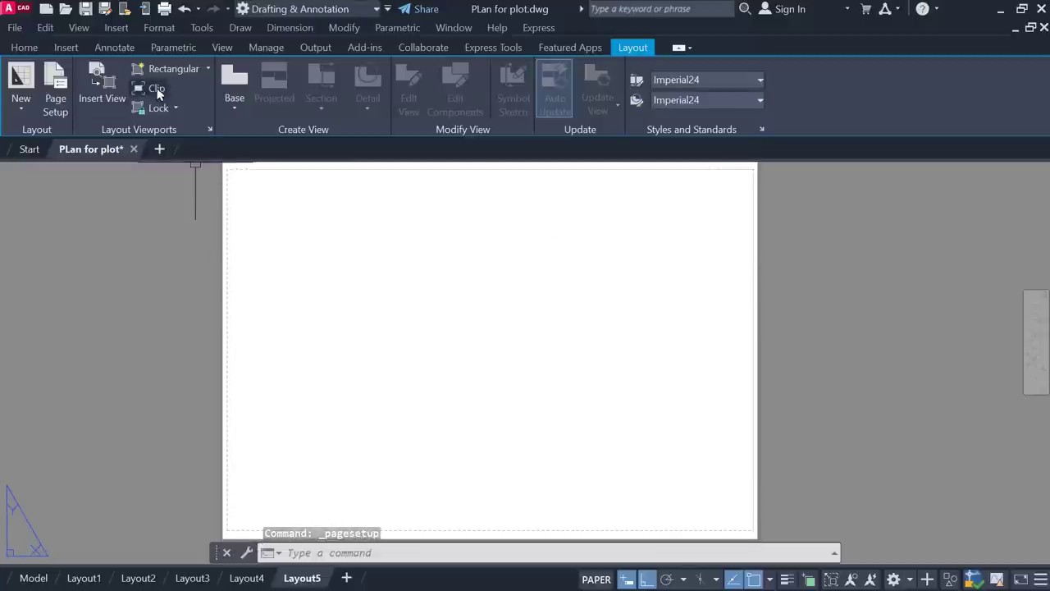
{"action": "left_click", "coordinate": [172, 68]}
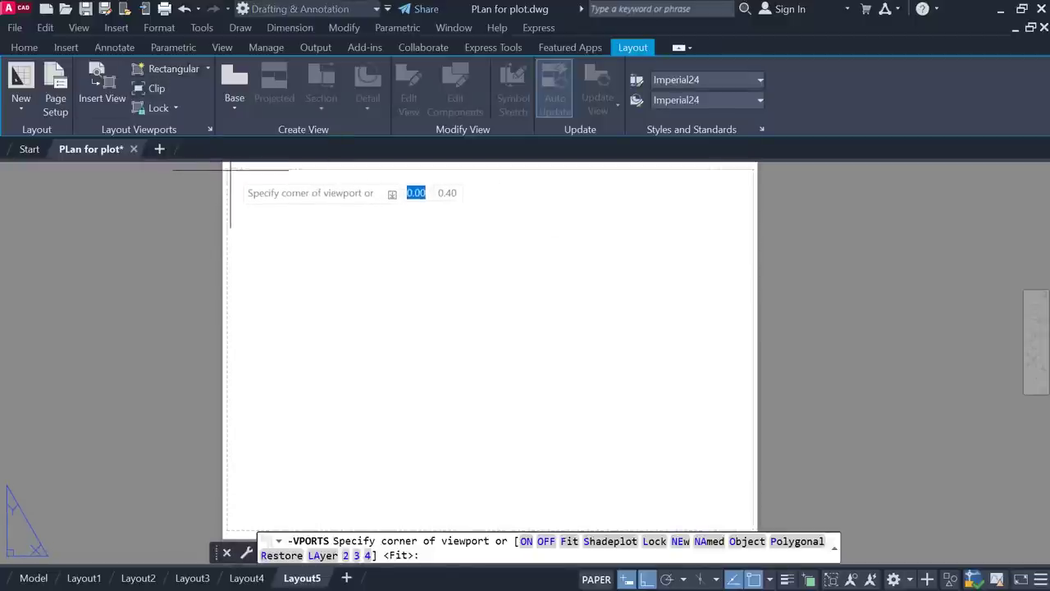
{"action": "left_click", "coordinate": [233, 172]}
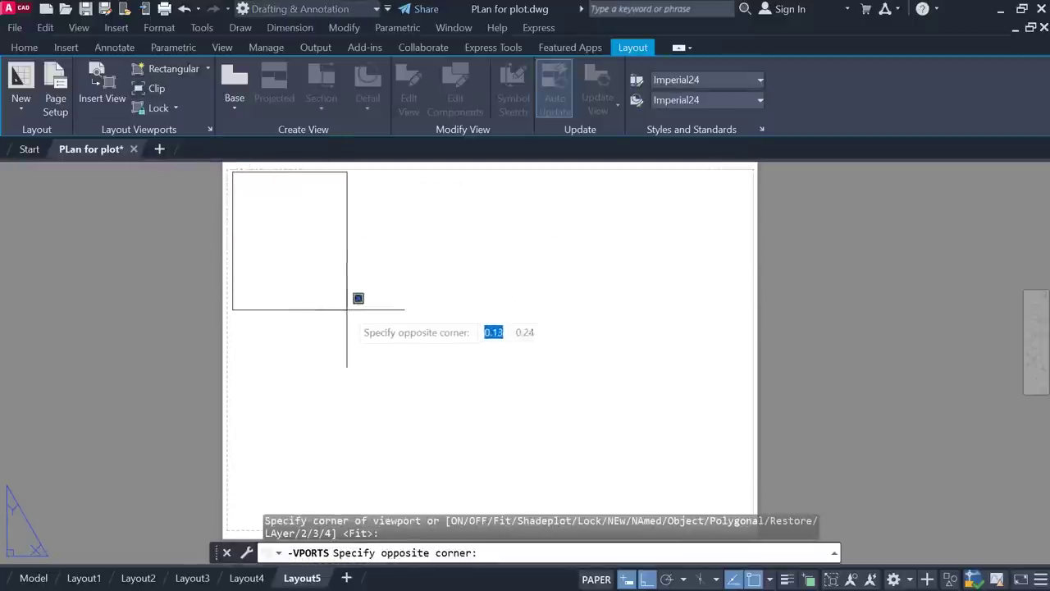
{"action": "left_click", "coordinate": [386, 336]}
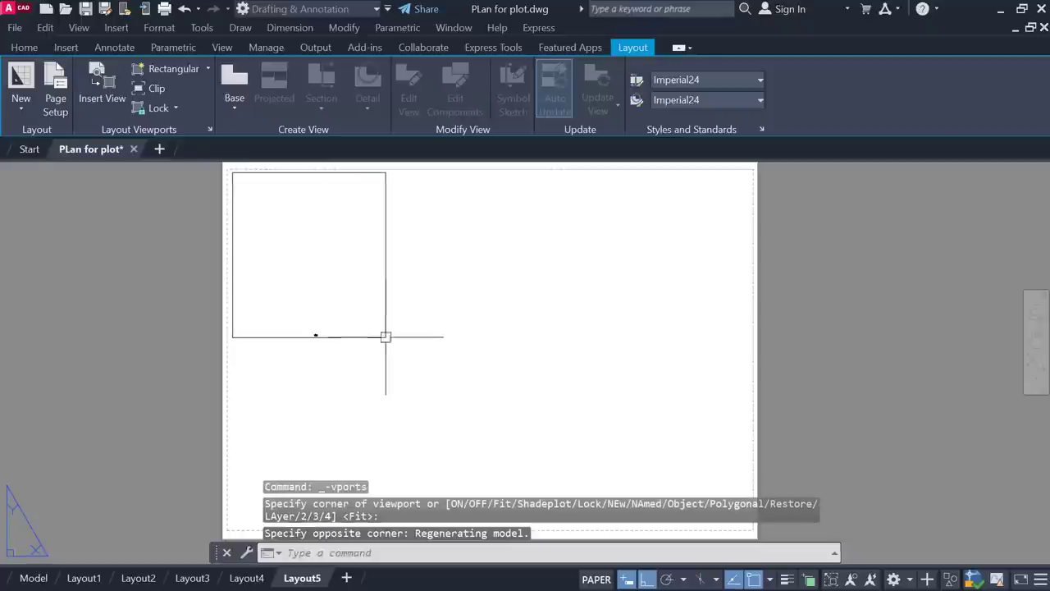
Zoom and pan inside the viewport to frame the elevation drawing, then return to paper space.
{"action": "double_click", "coordinate": [316, 281]}
{"action": "scroll", "coordinate": [330, 246], "scroll_direction": "down", "scroll_amount": 10}
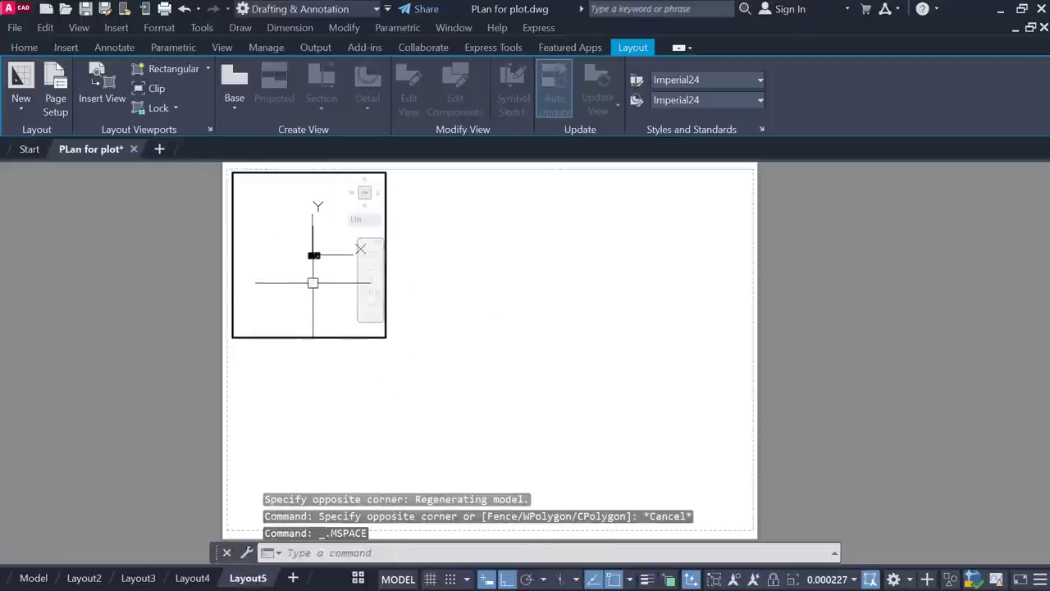
{"action": "scroll", "coordinate": [268, 245], "scroll_direction": "up", "scroll_amount": 2}
{"action": "scroll", "coordinate": [332, 238], "scroll_direction": "up", "scroll_amount": 2}
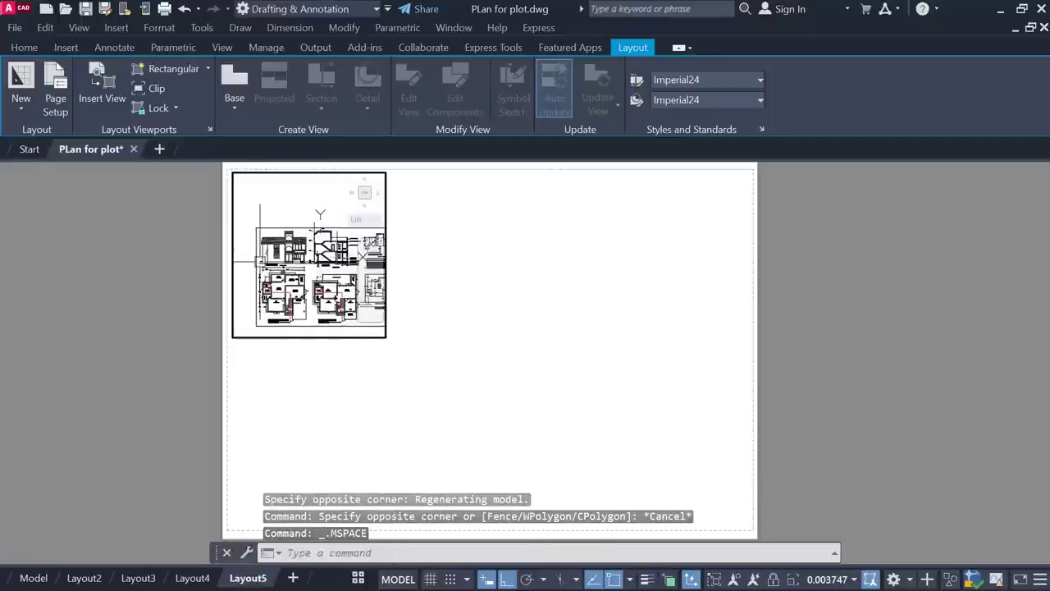
{"action": "scroll", "coordinate": [353, 279], "scroll_direction": "up", "scroll_amount": 2}
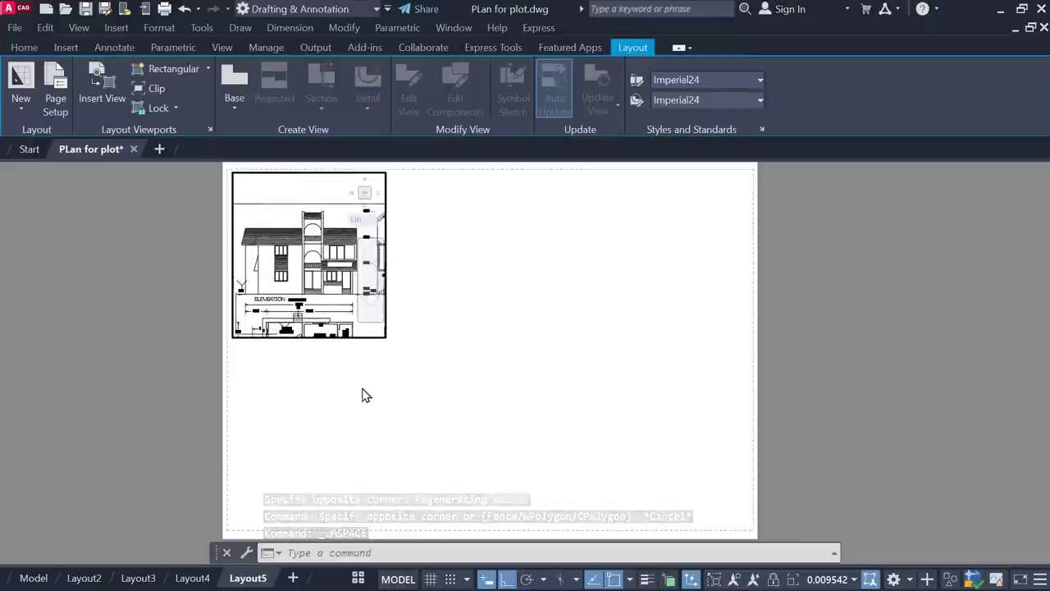
{"action": "middle_click_drag", "start_coordinate": [363, 394], "coordinate": [370, 391]}
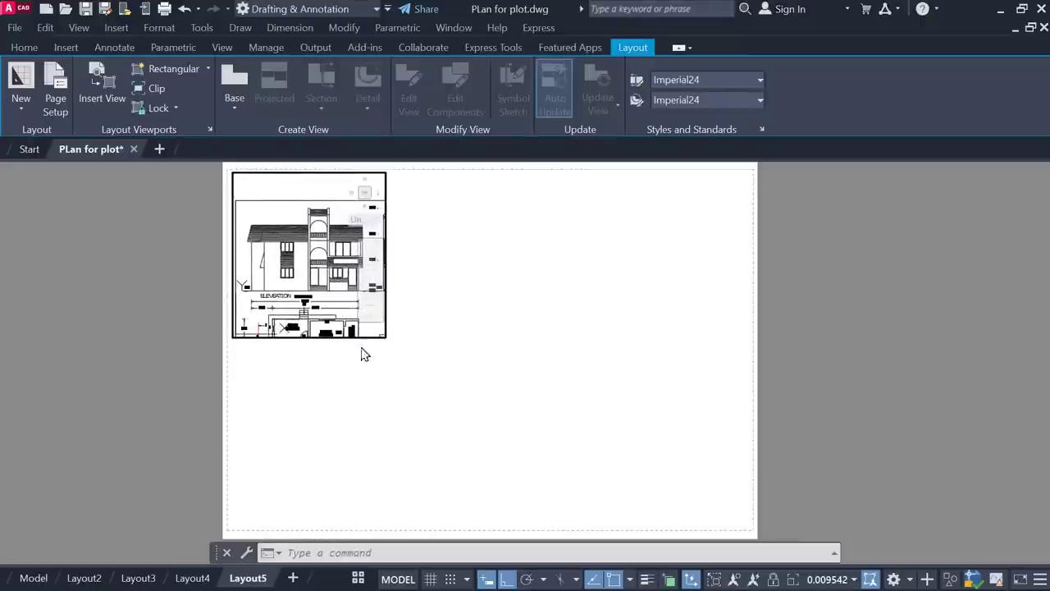
{"action": "double_click", "coordinate": [452, 361]}
Pan and zoom the Layout5 sheet to view the whole elevation viewport.
{"action": "scroll", "coordinate": [422, 402], "scroll_direction": "up", "scroll_amount": 2}
{"action": "scroll", "coordinate": [410, 394], "scroll_direction": "up", "scroll_amount": 2}
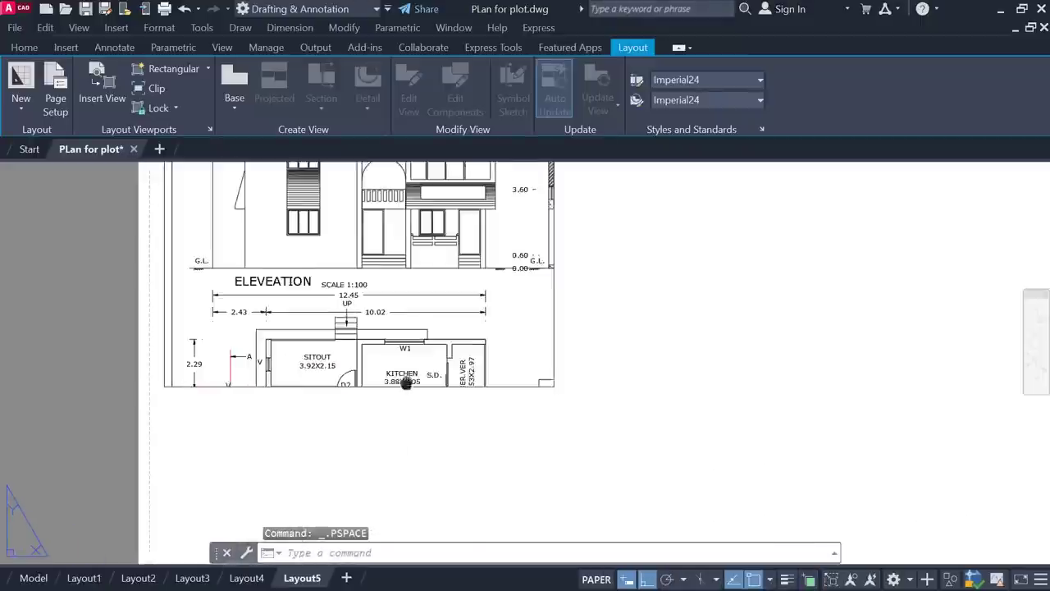
{"action": "middle_click_drag", "start_coordinate": [404, 381], "coordinate": [414, 481]}
{"action": "middle_click_drag", "start_coordinate": [539, 301], "coordinate": [567, 347]}
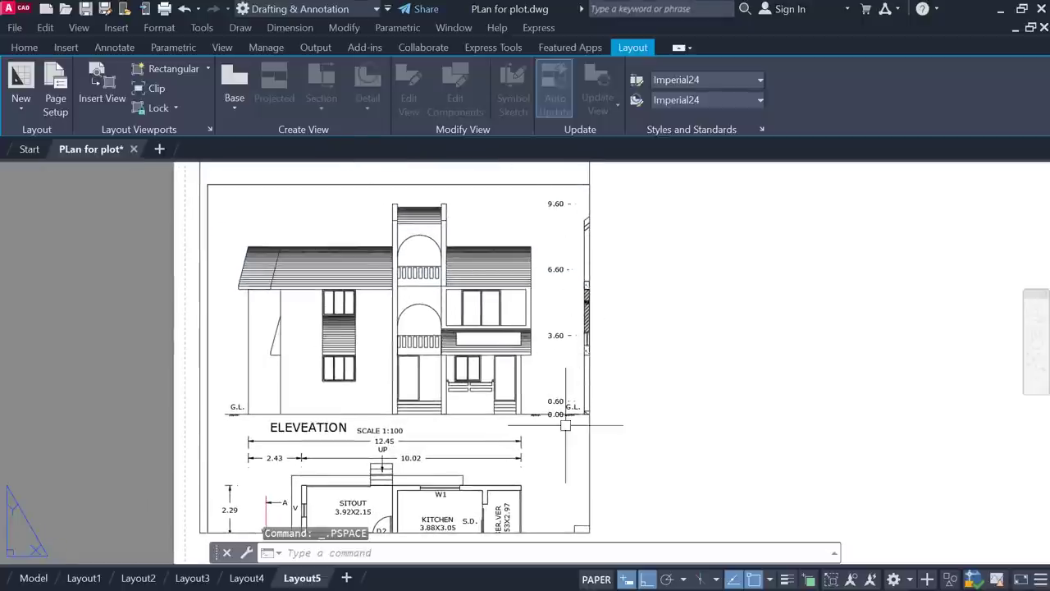
{"action": "scroll", "coordinate": [566, 288], "scroll_direction": "down", "scroll_amount": 2}
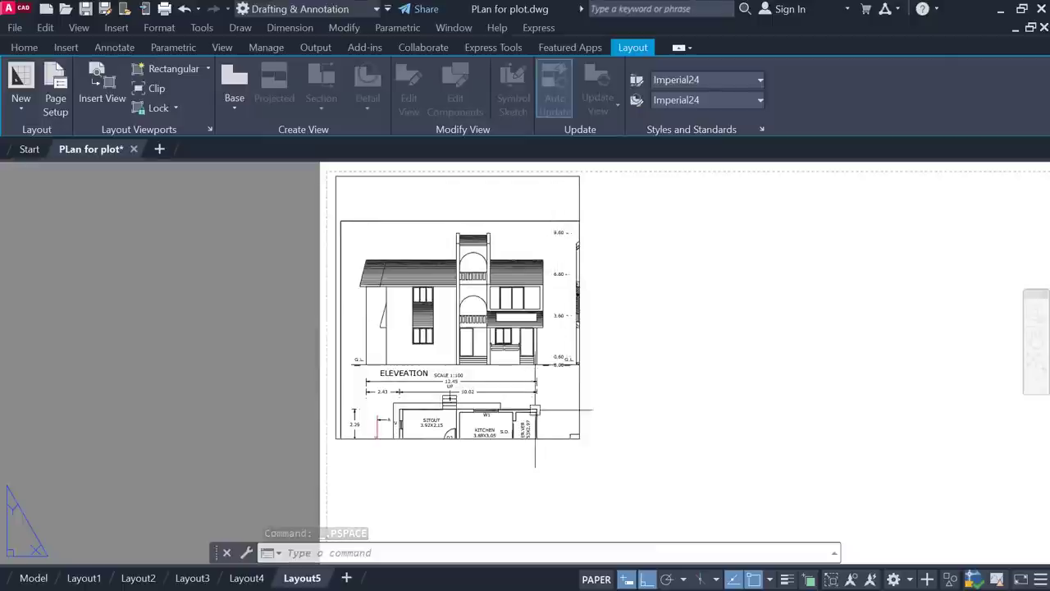
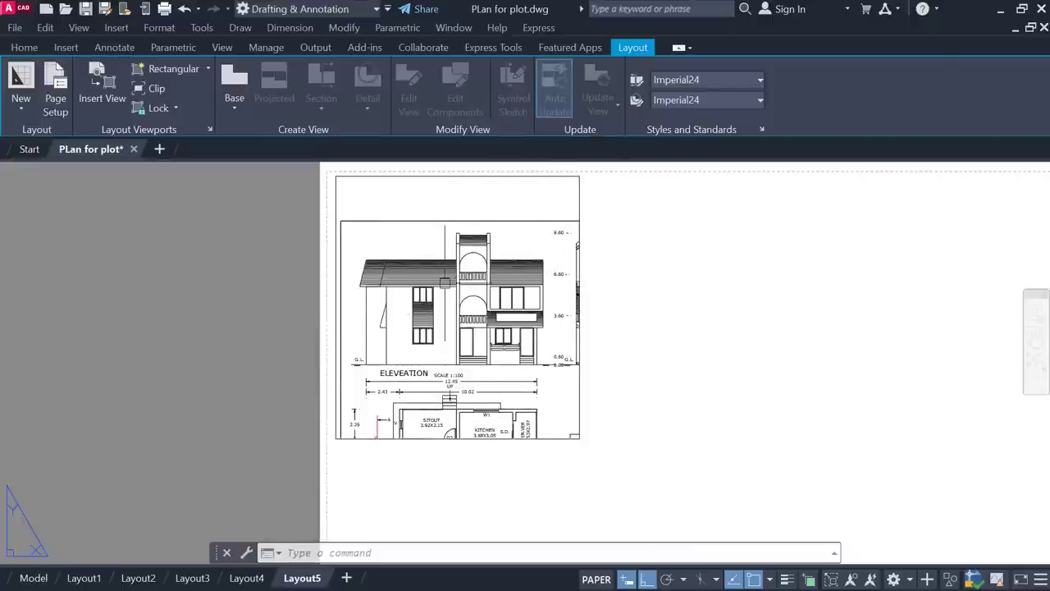
In model space, copy the ELEVATION drawing into empty space right of the sheet.
{"action": "left_click", "coordinate": [33, 578]}
{"action": "middle_click_drag", "start_coordinate": [172, 196], "coordinate": [284, 240]}
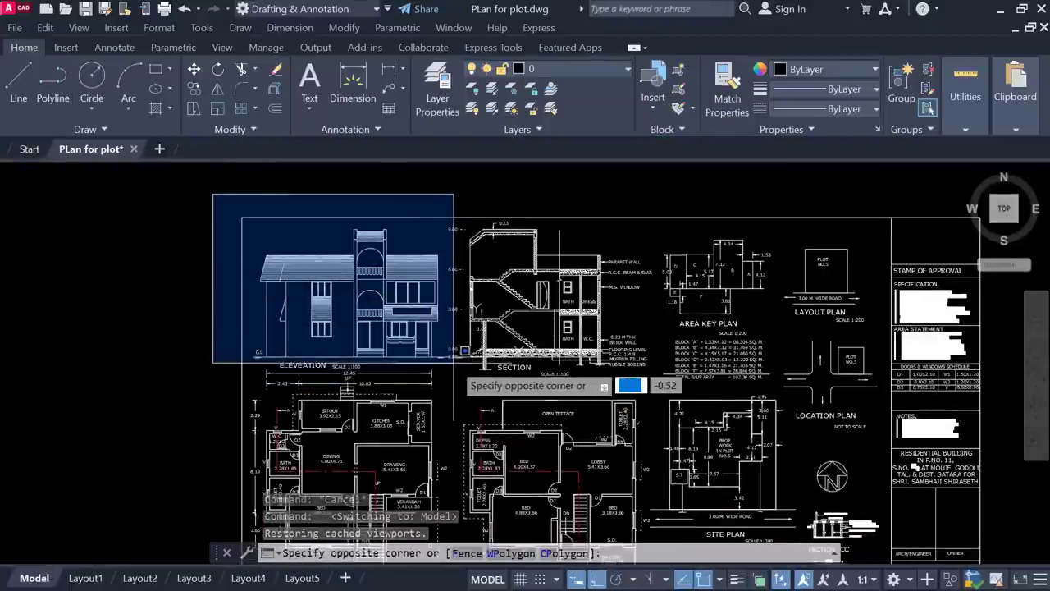
{"action": "scroll", "coordinate": [464, 348], "scroll_direction": "up", "scroll_amount": 2}
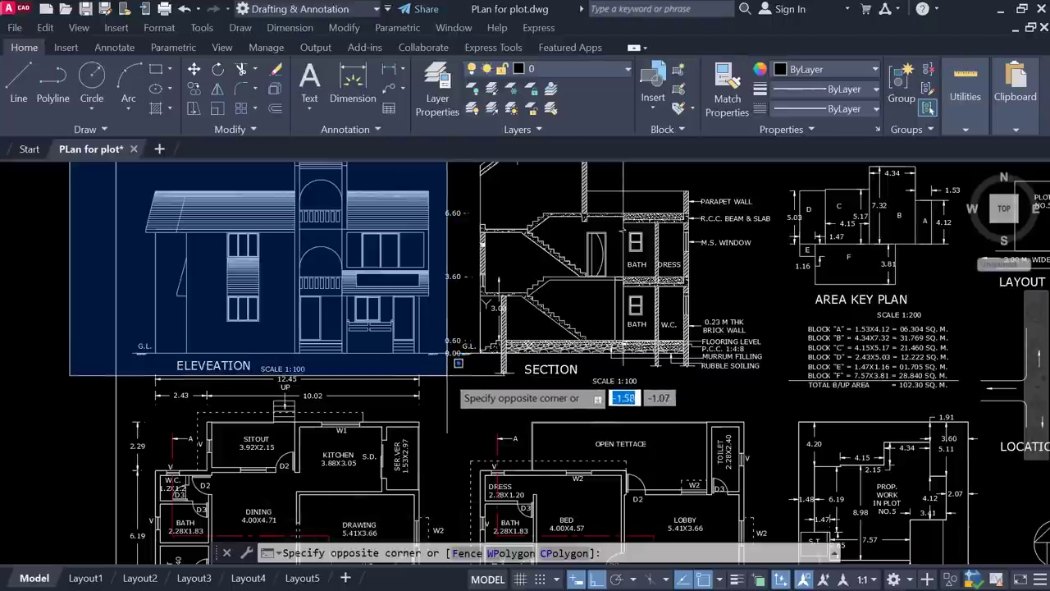
{"action": "left_click", "coordinate": [453, 374]}
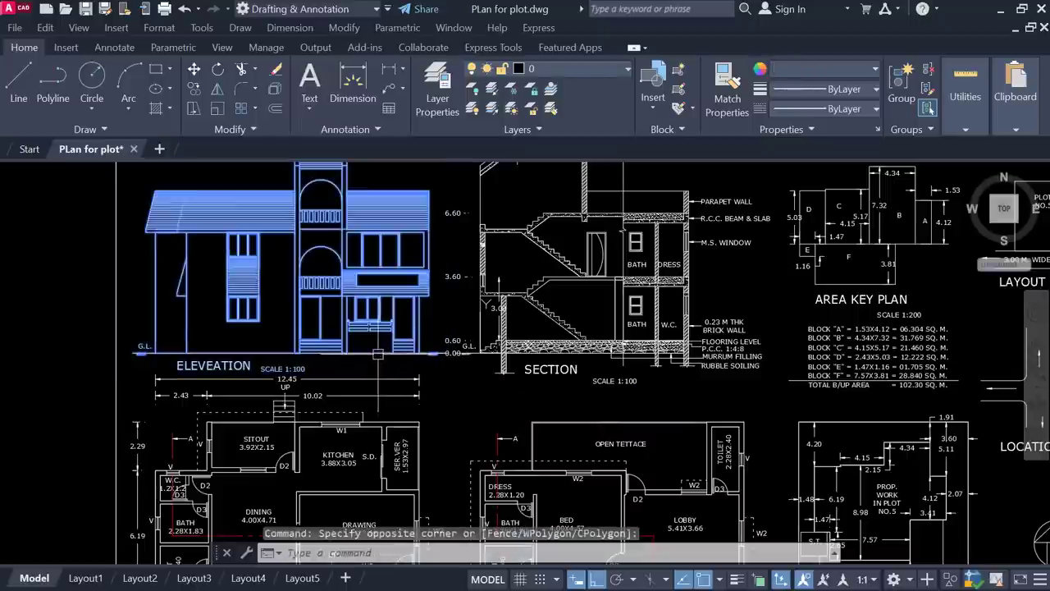
{"action": "scroll", "coordinate": [150, 345], "scroll_direction": "up", "scroll_amount": 2}
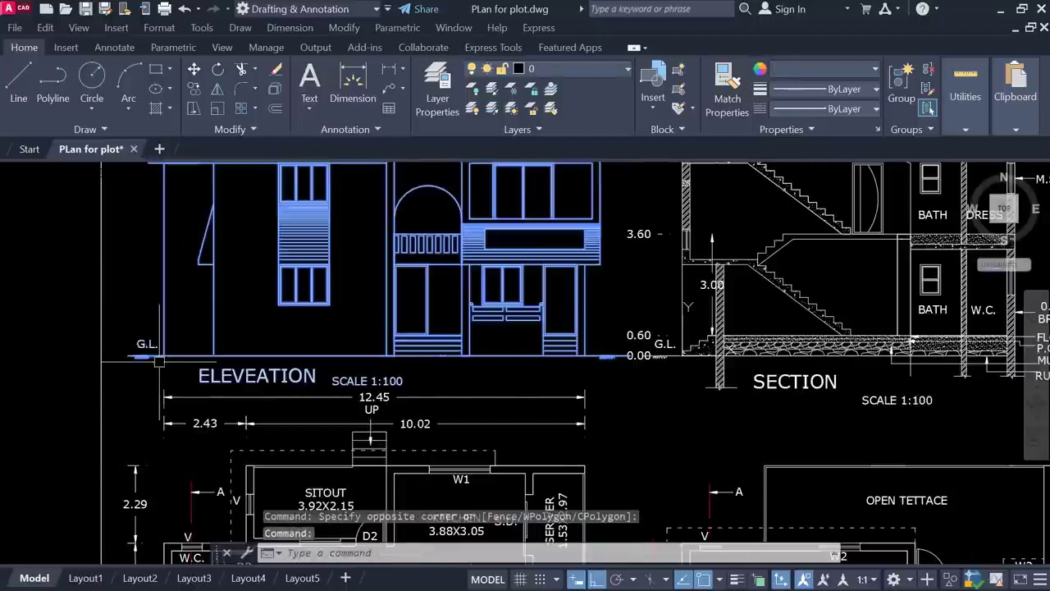
{"action": "scroll", "coordinate": [152, 349], "scroll_direction": "down", "scroll_amount": 4}
{"action": "type", "text": "o"}
{"action": "key", "text": "Return"}
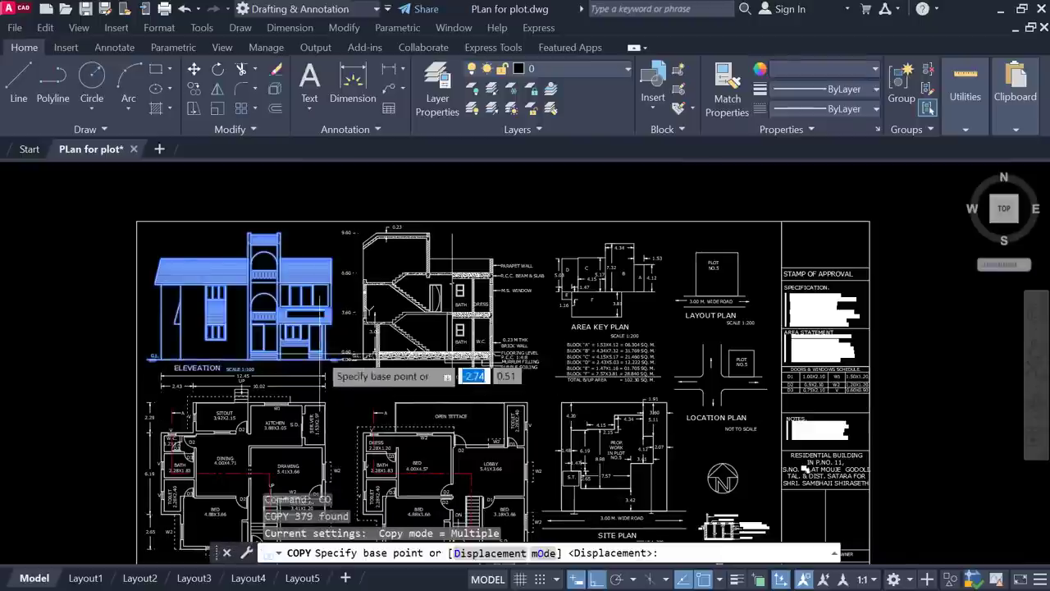
{"action": "left_click", "coordinate": [316, 415]}
{"action": "middle_click_drag", "start_coordinate": [902, 369], "coordinate": [419, 370]}
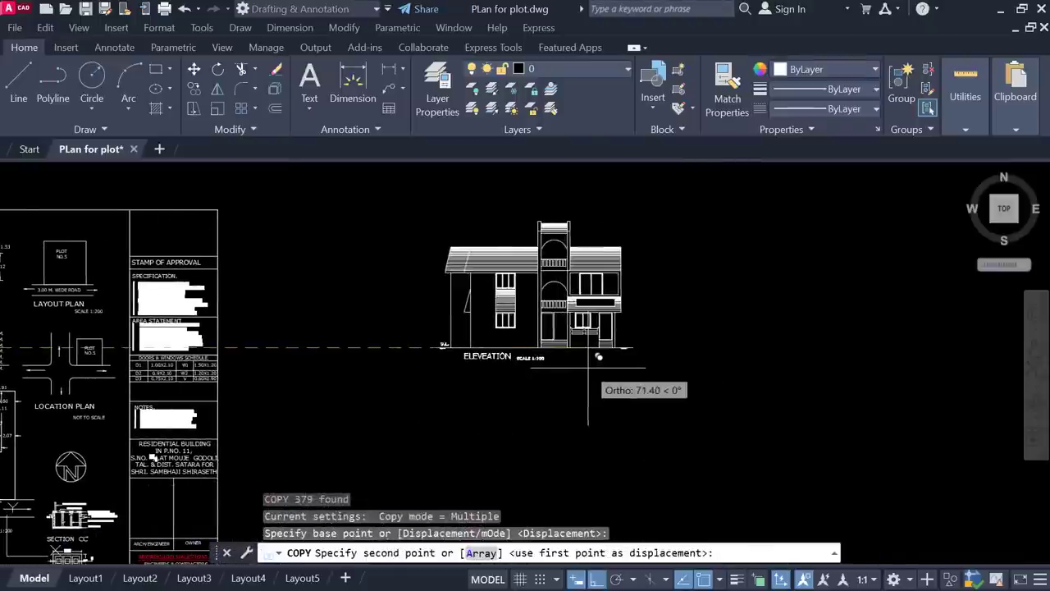
{"action": "left_click", "coordinate": [613, 328]}
{"action": "key", "text": "Escape"}
Copy the SECTION drawing, including its ground-level detail, beside the elevation copy.
{"action": "middle_click_drag", "start_coordinate": [613, 329], "coordinate": [788, 328]}
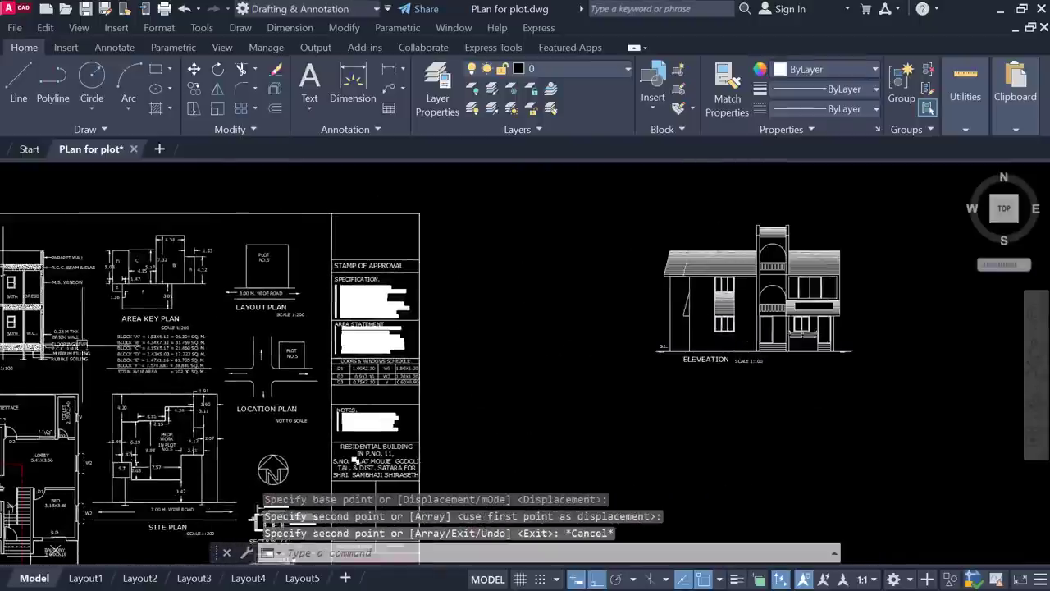
{"action": "scroll", "coordinate": [328, 345], "scroll_direction": "down", "scroll_amount": 1}
{"action": "scroll", "coordinate": [287, 319], "scroll_direction": "up", "scroll_amount": 4}
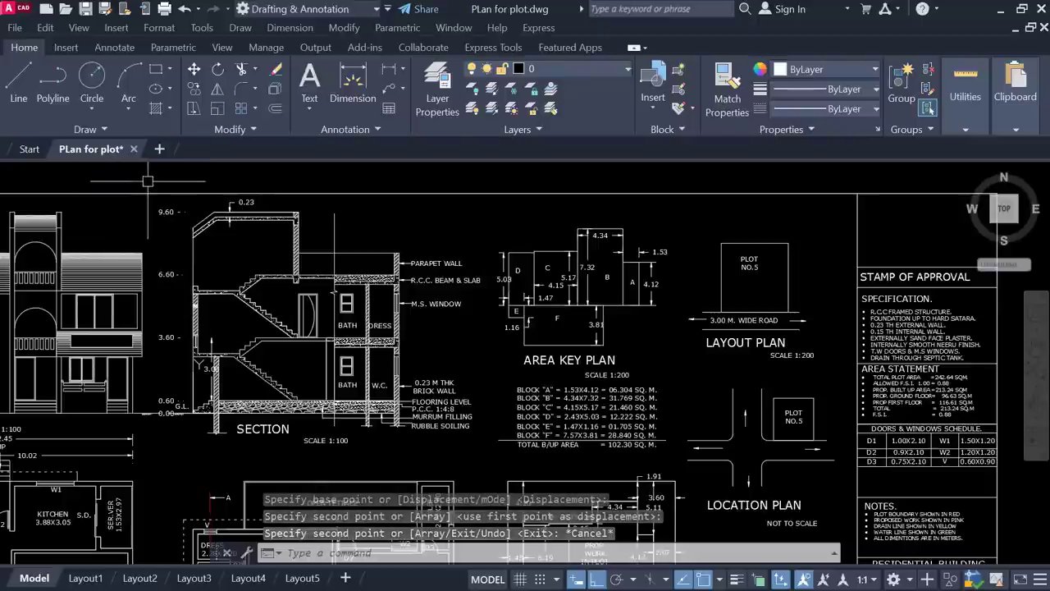
{"action": "left_click", "coordinate": [148, 181]}
{"action": "left_click", "coordinate": [489, 453]}
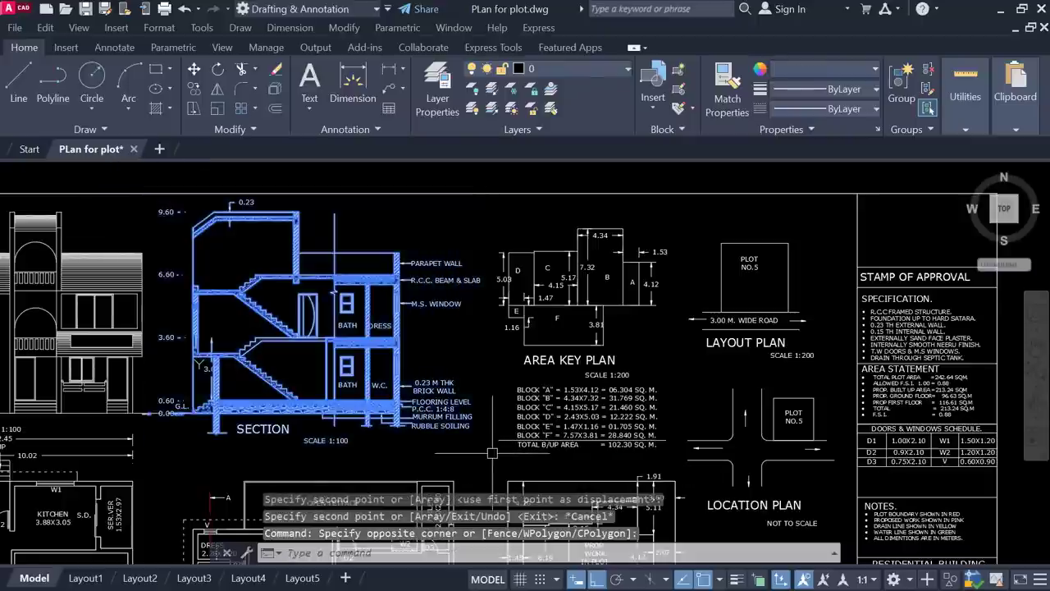
{"action": "scroll", "coordinate": [138, 419], "scroll_direction": "up", "scroll_amount": 4}
{"action": "scroll", "coordinate": [137, 419], "scroll_direction": "up", "scroll_amount": 2}
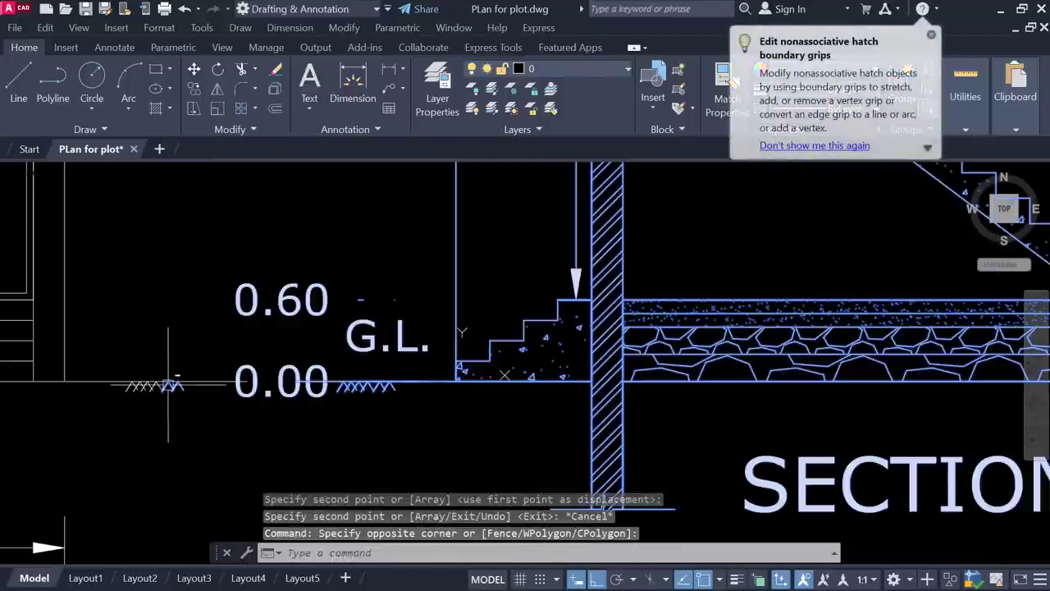
{"action": "left_click", "coordinate": [129, 351]}
{"action": "left_click", "coordinate": [222, 421]}
{"action": "scroll", "coordinate": [167, 414], "scroll_direction": "down", "scroll_amount": 4}
{"action": "scroll", "coordinate": [167, 414], "scroll_direction": "down", "scroll_amount": 3}
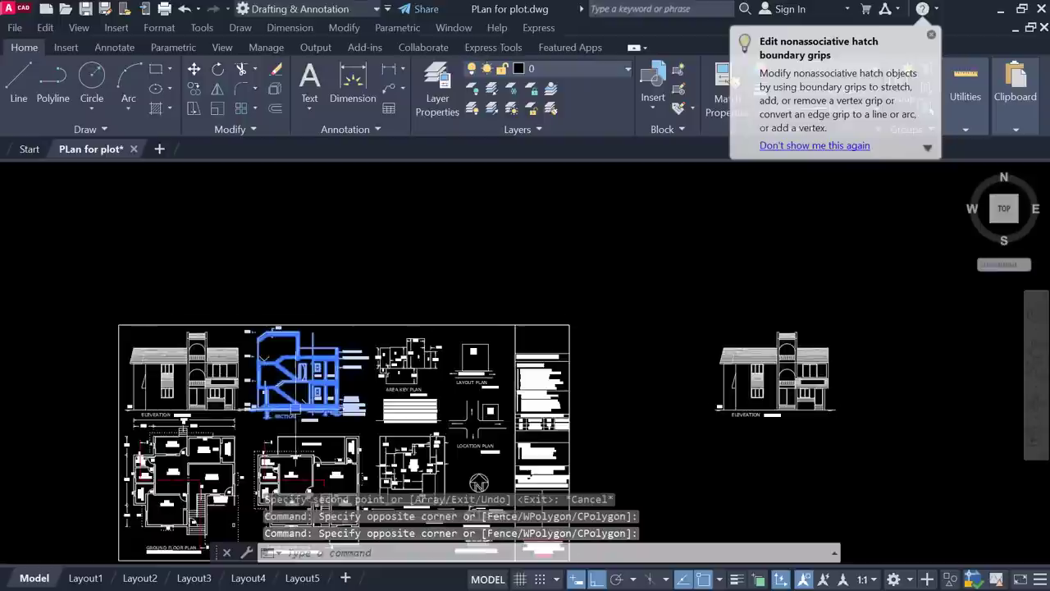
{"action": "scroll", "coordinate": [233, 367], "scroll_direction": "down", "scroll_amount": 2}
{"action": "key", "text": "Return"}
{"action": "left_click", "coordinate": [242, 381]}
{"action": "middle_click_drag", "start_coordinate": [617, 381], "coordinate": [277, 363]}
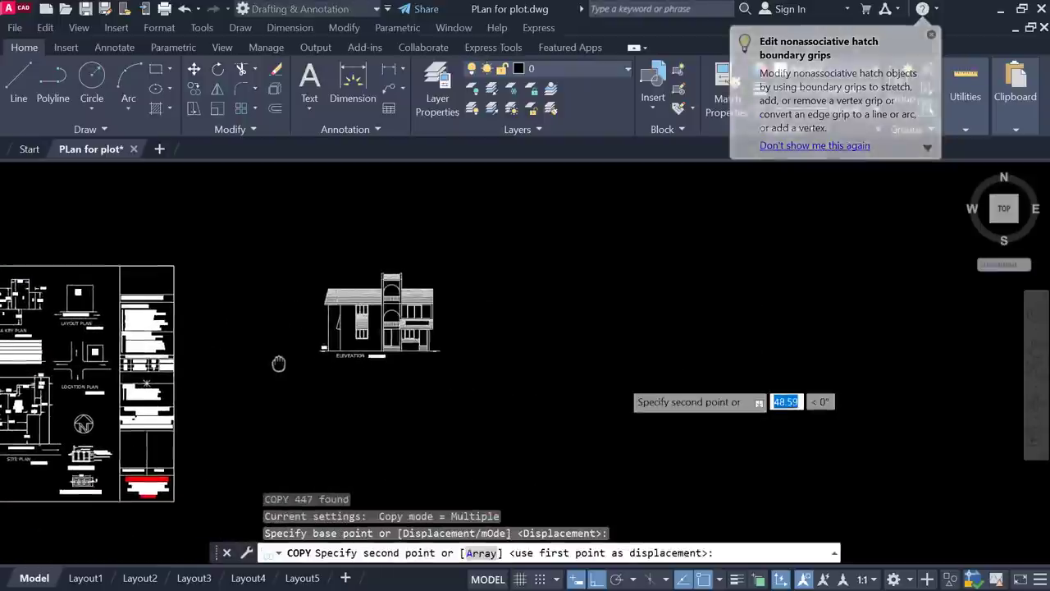
{"action": "key", "text": "Escape"}
{"action": "scroll", "coordinate": [533, 329], "scroll_direction": "up", "scroll_amount": 2}
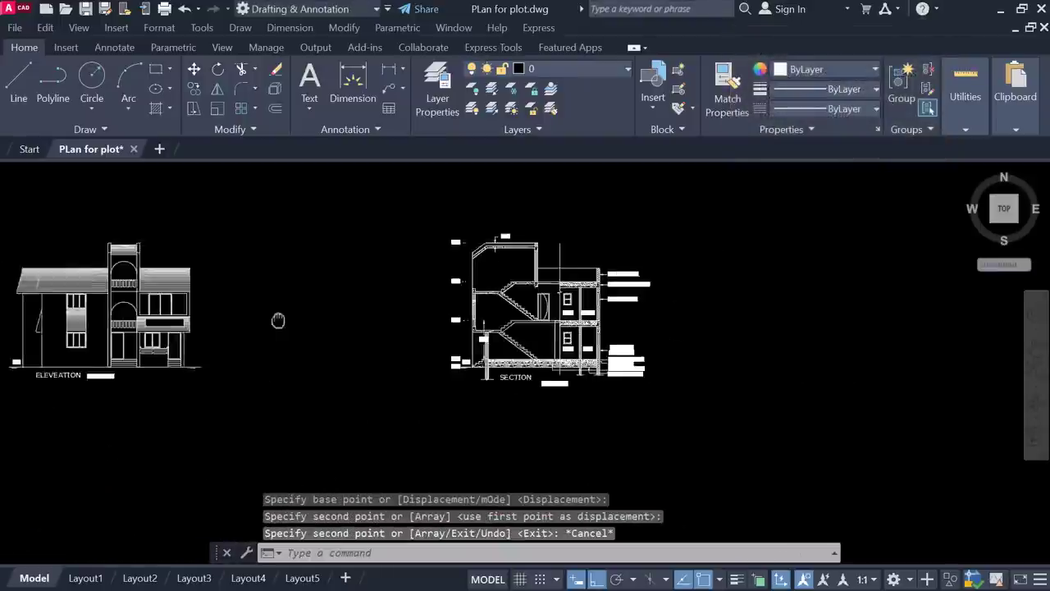
{"action": "scroll", "coordinate": [533, 329], "scroll_direction": "up", "scroll_amount": 2}
{"action": "scroll", "coordinate": [561, 370], "scroll_direction": "up", "scroll_amount": 1}
{"action": "scroll", "coordinate": [357, 428], "scroll_direction": "down", "scroll_amount": 2}
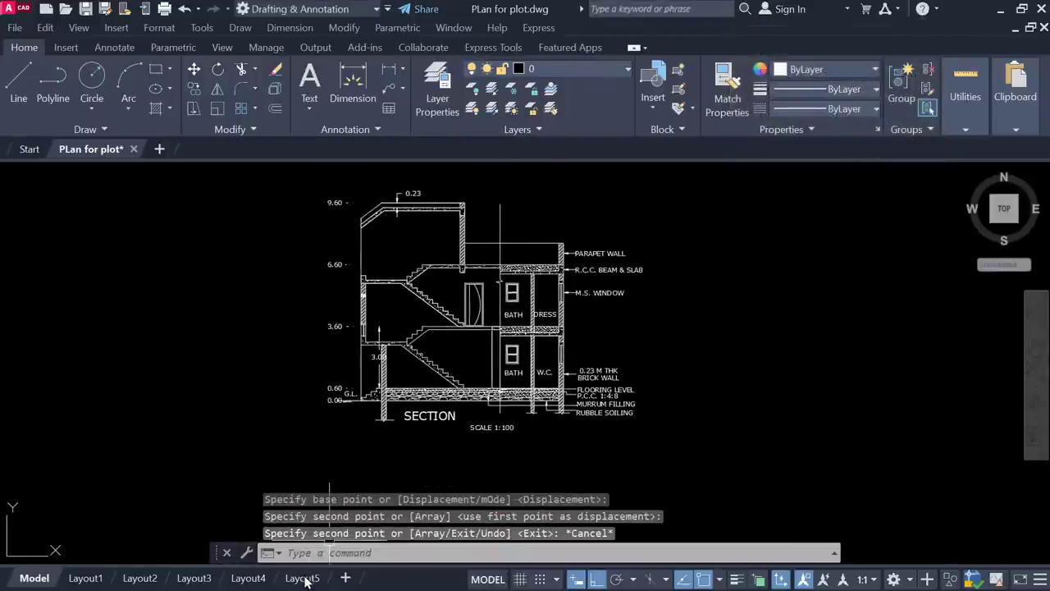
{"action": "left_click", "coordinate": [302, 578]}
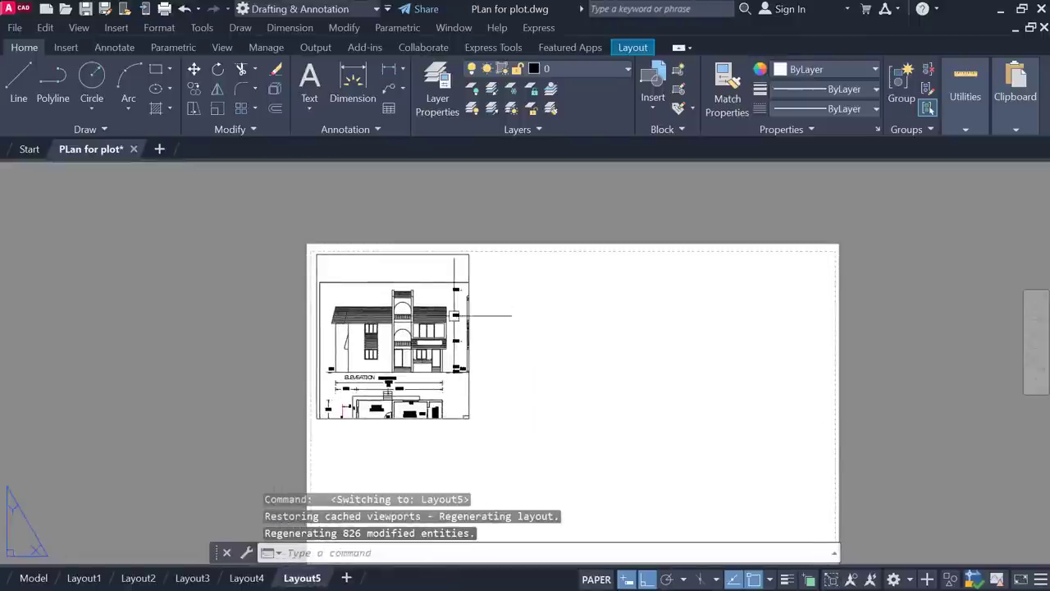
Activate the Layout5 viewport and adjust its view toward the elevation.
{"action": "double_click", "coordinate": [448, 268]}
{"action": "scroll", "coordinate": [448, 274], "scroll_direction": "down", "scroll_amount": 2}
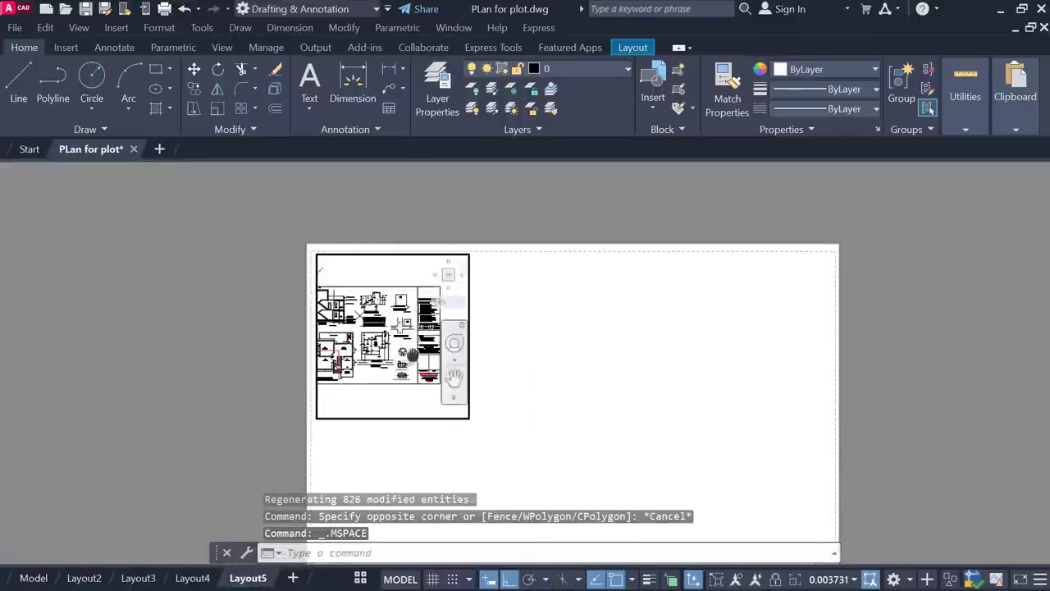
{"action": "scroll", "coordinate": [414, 349], "scroll_direction": "up", "scroll_amount": 3}
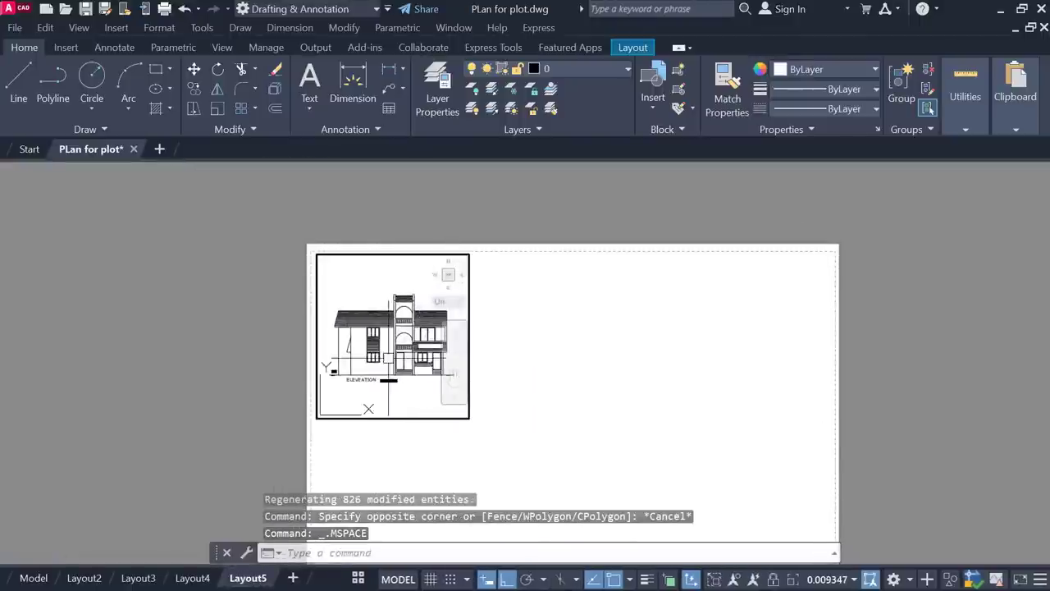
{"action": "scroll", "coordinate": [407, 392], "scroll_direction": "up", "scroll_amount": 2}
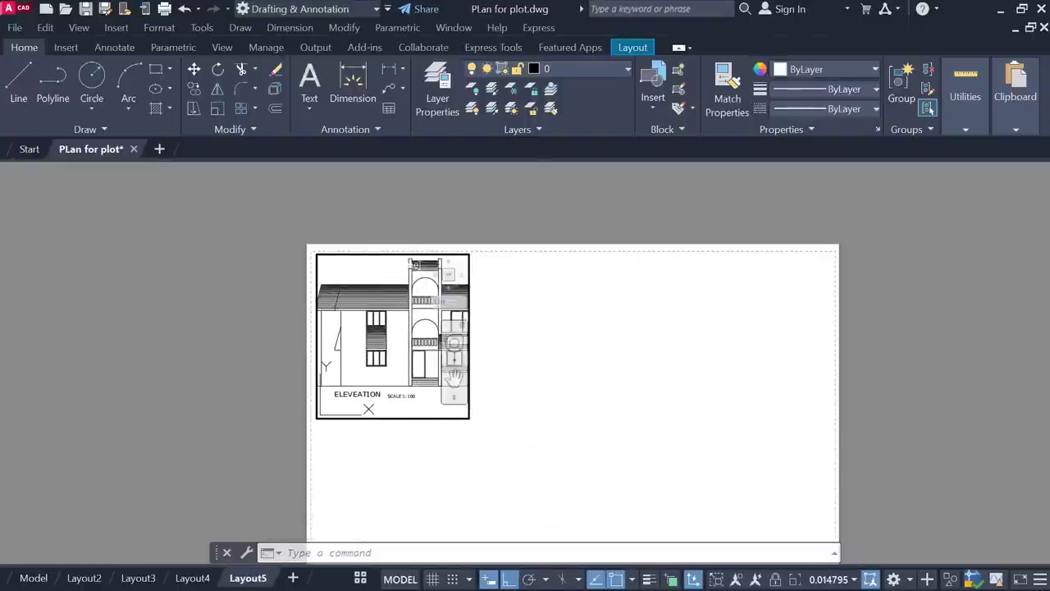
{"action": "scroll", "coordinate": [370, 347], "scroll_direction": "down", "scroll_amount": 2}
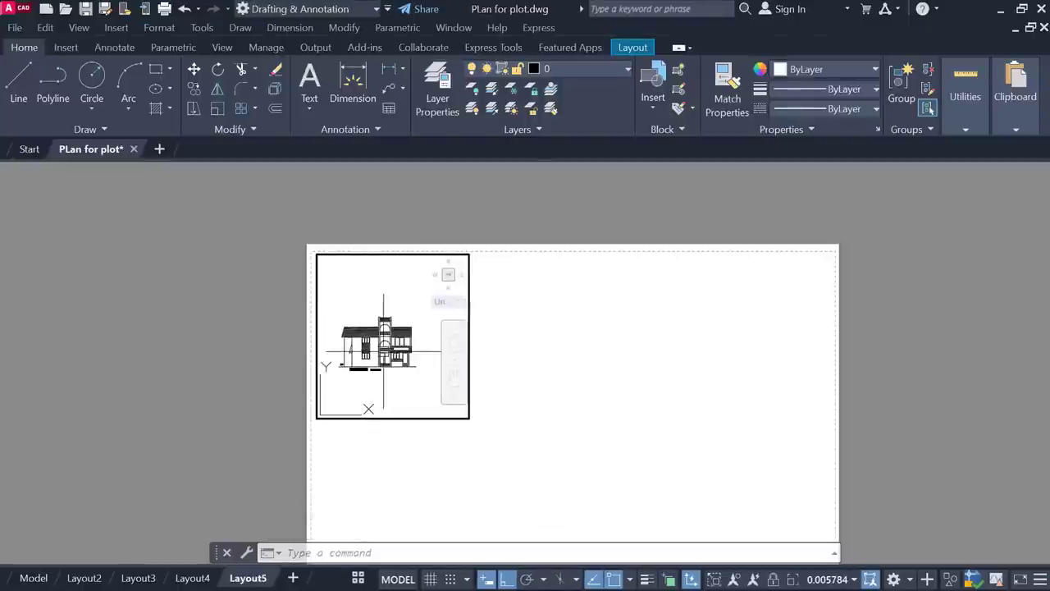
{"action": "double_click", "coordinate": [577, 395]}
{"action": "scroll", "coordinate": [452, 427], "scroll_direction": "up", "scroll_amount": 3}
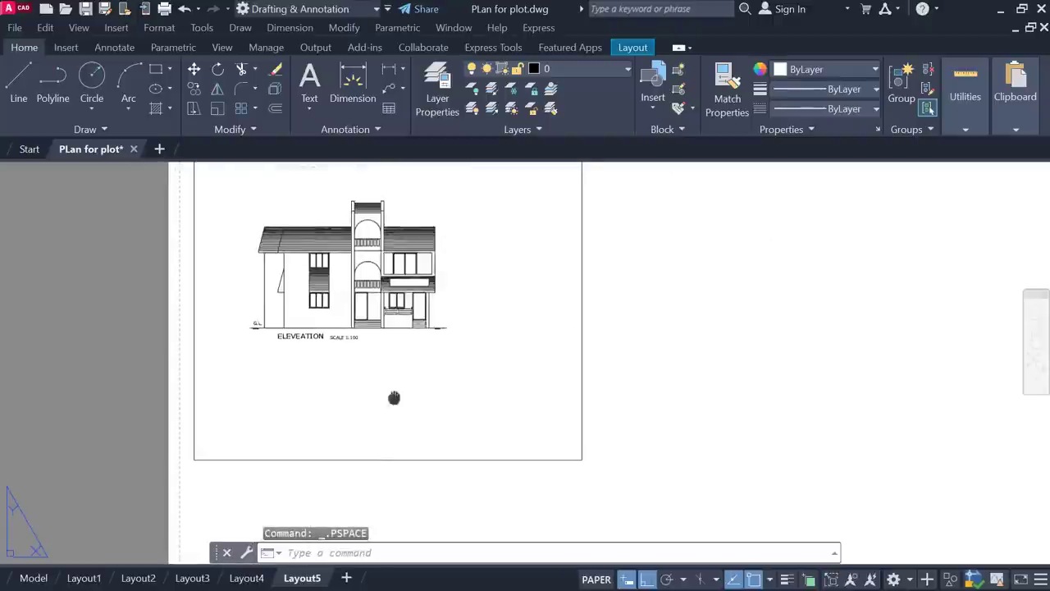
{"action": "double_click", "coordinate": [392, 414]}
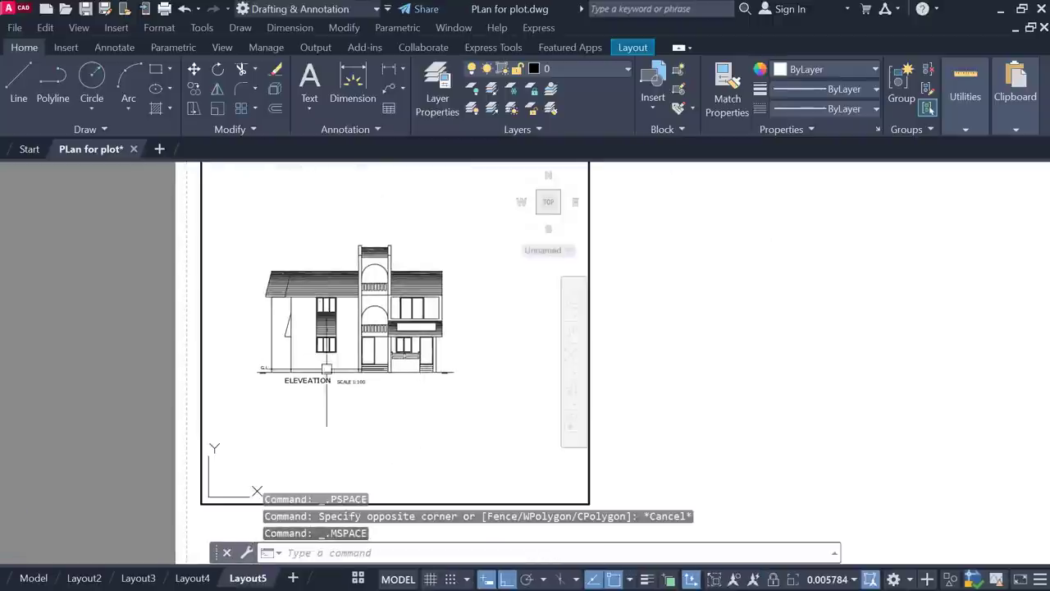
{"action": "scroll", "coordinate": [328, 366], "scroll_direction": "up", "scroll_amount": 2}
{"action": "scroll", "coordinate": [333, 357], "scroll_direction": "down", "scroll_amount": 2}
Window-zoom the viewport so the ELEVATION fills it, shifted slightly down.
{"action": "key", "text": "Return"}
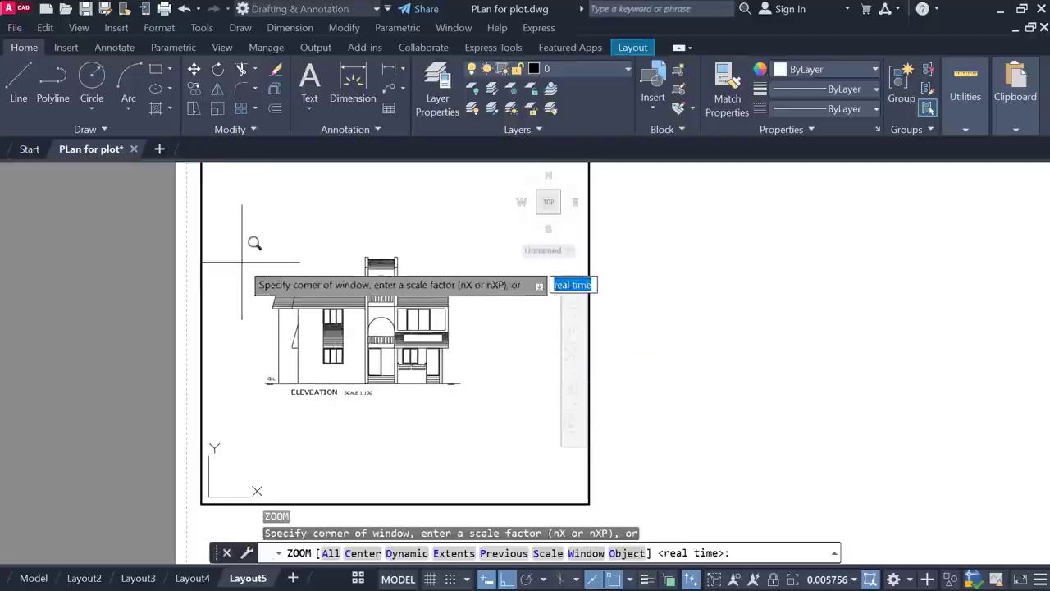
{"action": "left_click", "coordinate": [255, 242]}
{"action": "left_click", "coordinate": [471, 405]}
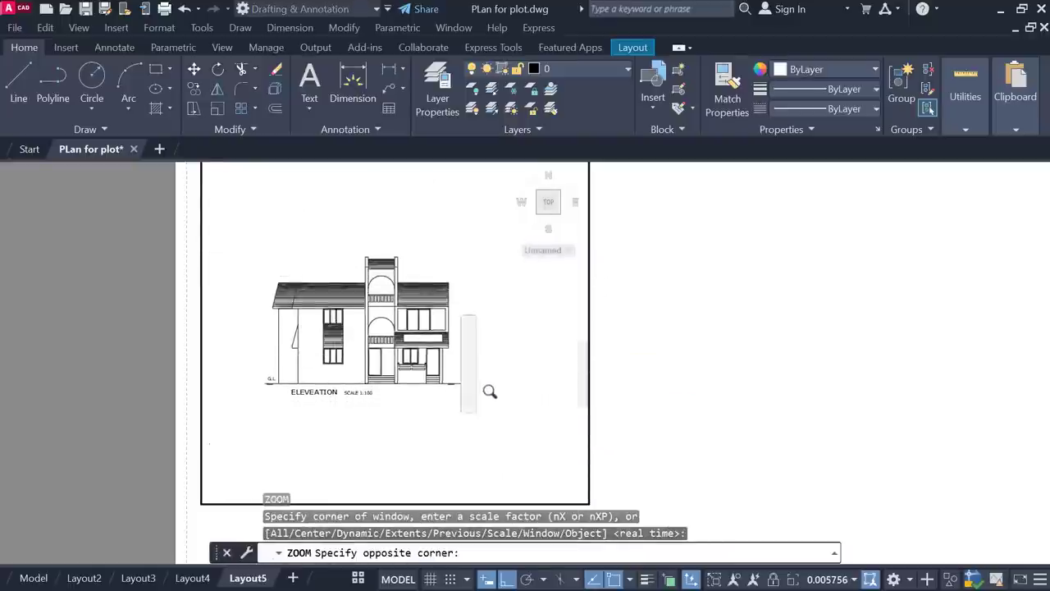
{"action": "middle_click_drag", "start_coordinate": [481, 444], "coordinate": [475, 464]}
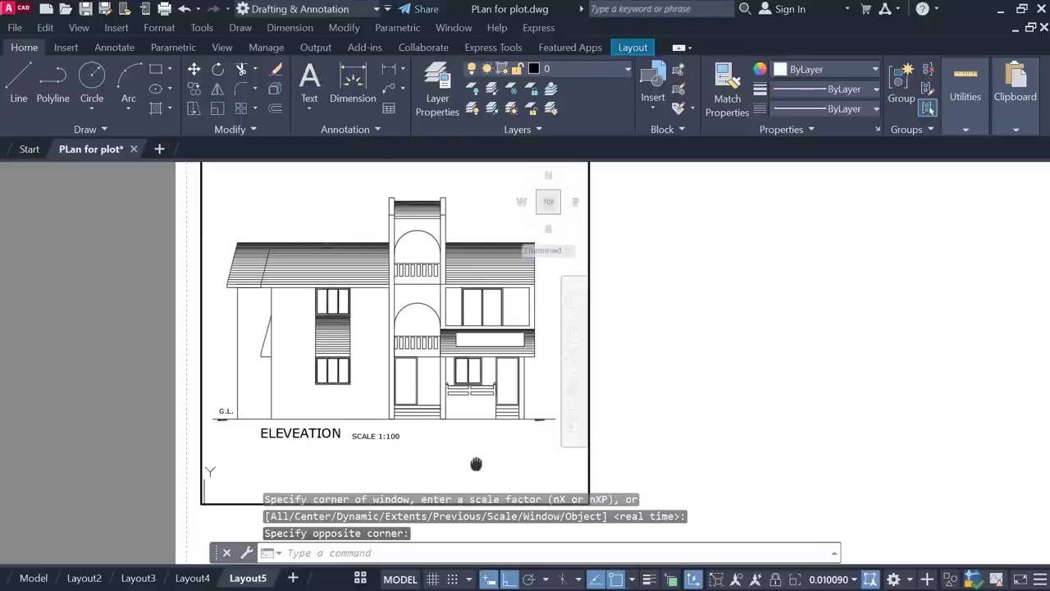
{"action": "scroll", "coordinate": [450, 444], "scroll_direction": "down", "scroll_amount": 4}
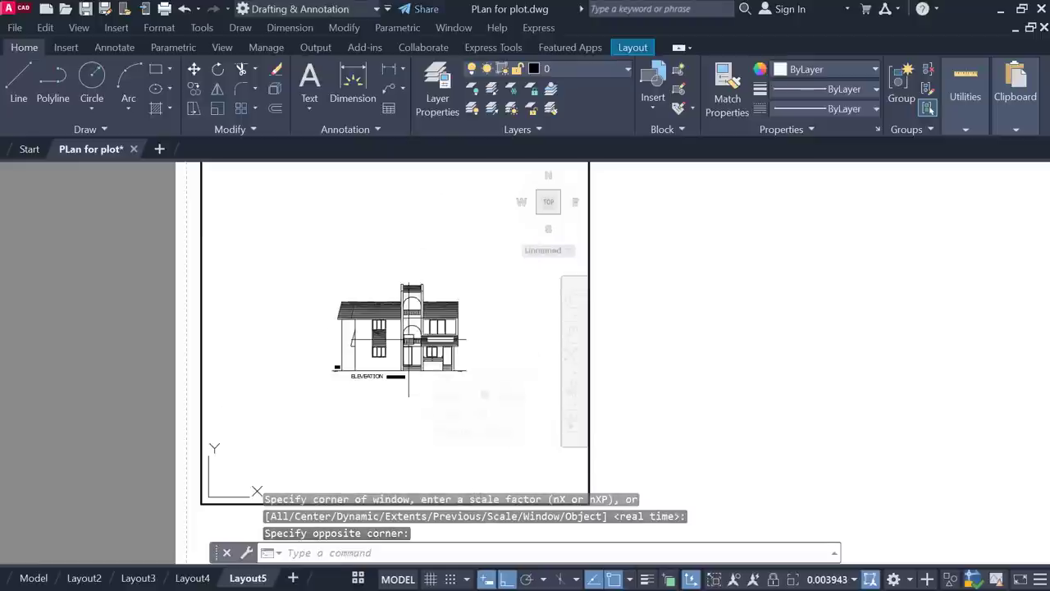
{"action": "key", "text": "Return"}
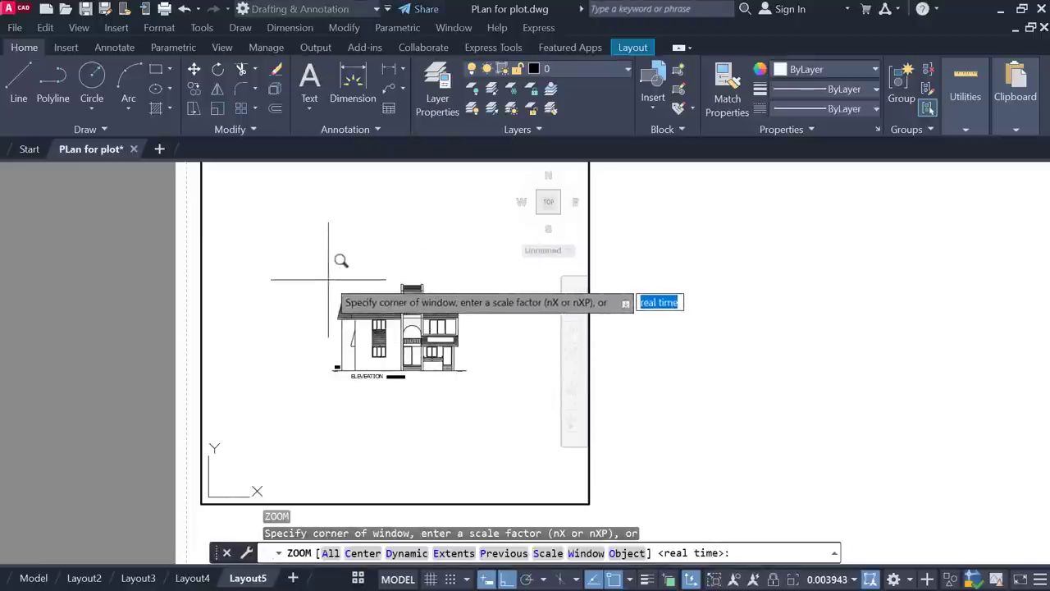
{"action": "left_click", "coordinate": [330, 279]}
{"action": "left_click", "coordinate": [464, 381]}
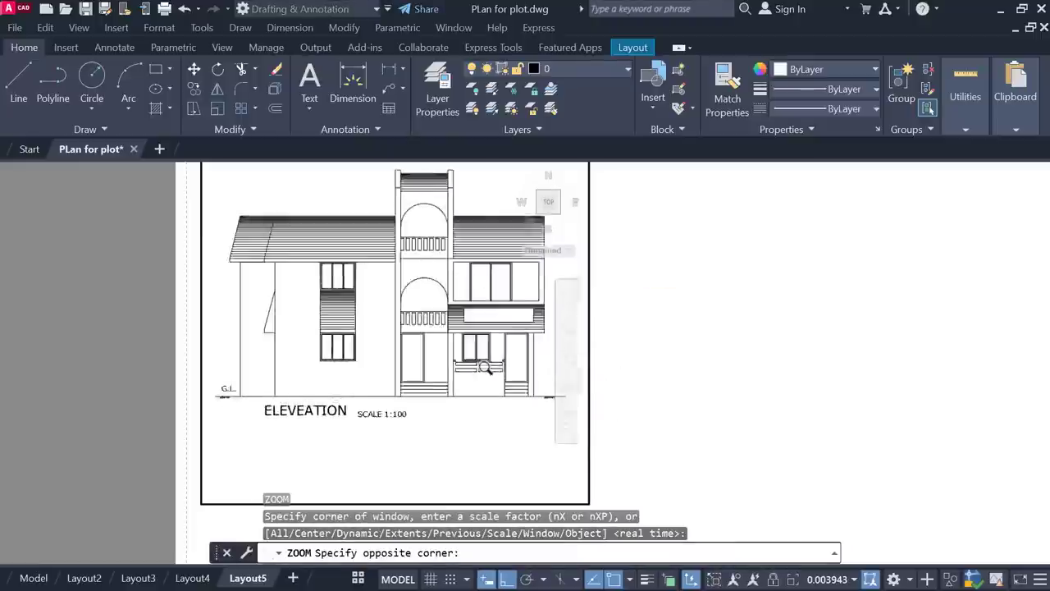
{"action": "middle_click_drag", "start_coordinate": [470, 417], "coordinate": [469, 432]}
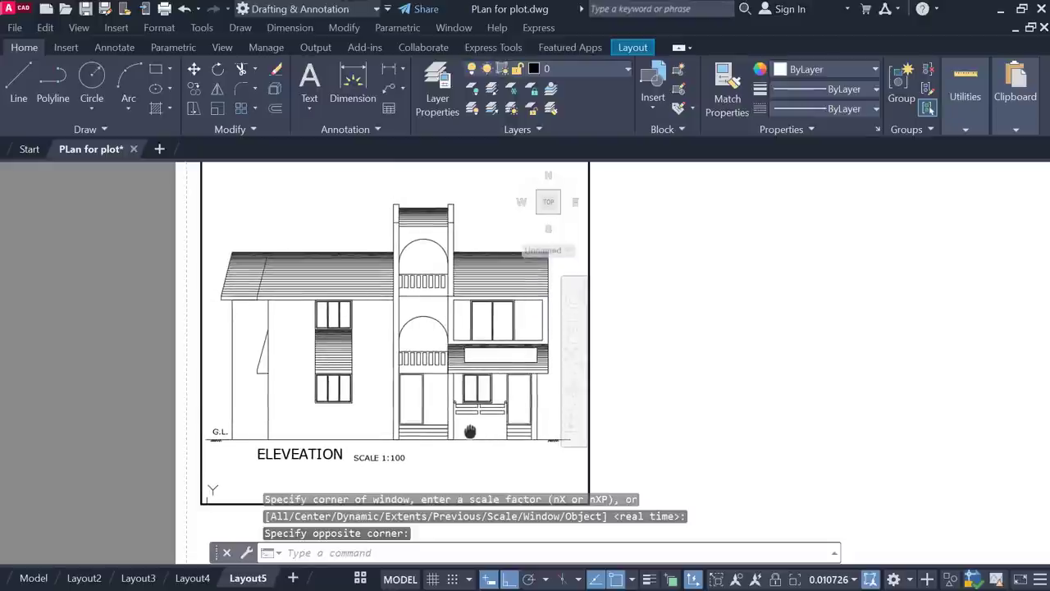
Return to paper space and bring the whole Layout5 sheet into view.
{"action": "double_click", "coordinate": [781, 340]}
{"action": "scroll", "coordinate": [602, 331], "scroll_direction": "down", "scroll_amount": 4}
{"action": "scroll", "coordinate": [574, 319], "scroll_direction": "up", "scroll_amount": 2}
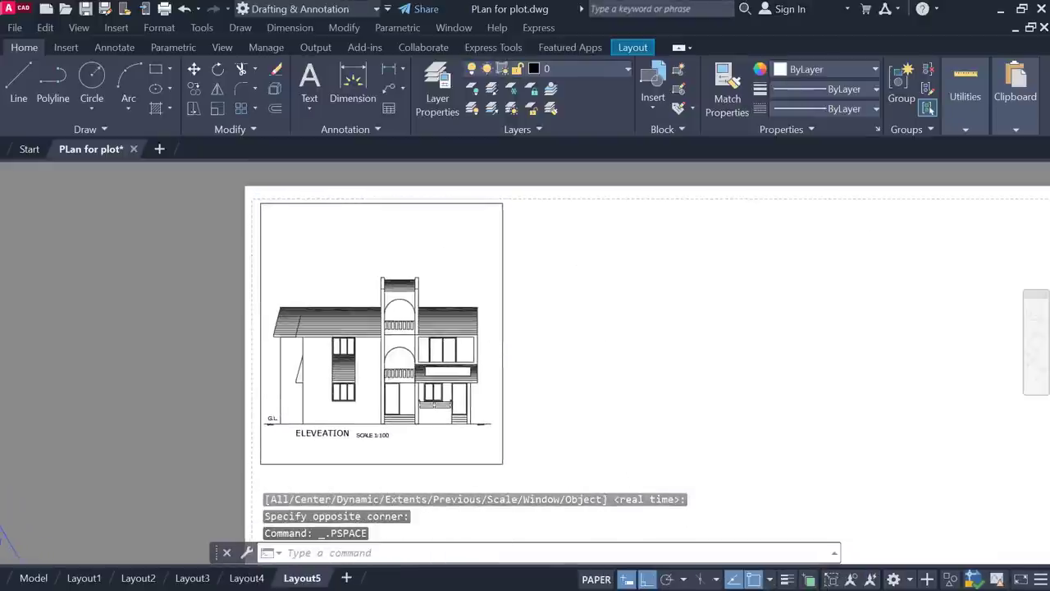
{"action": "middle_click_drag", "start_coordinate": [520, 343], "coordinate": [515, 325]}
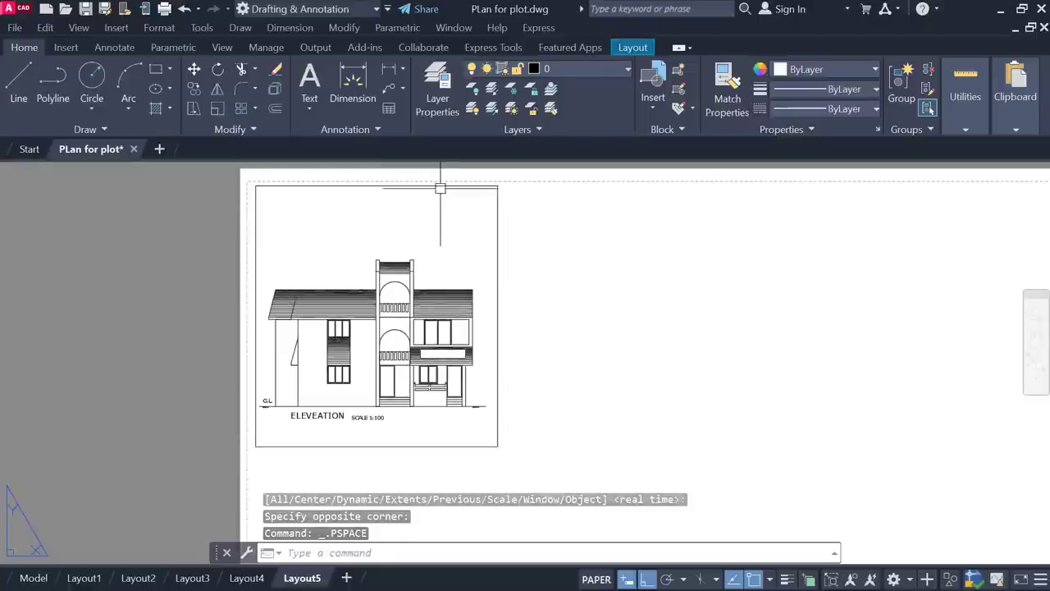
{"action": "left_click", "coordinate": [383, 187]}
{"action": "middle_click_drag", "start_coordinate": [577, 359], "coordinate": [478, 317]}
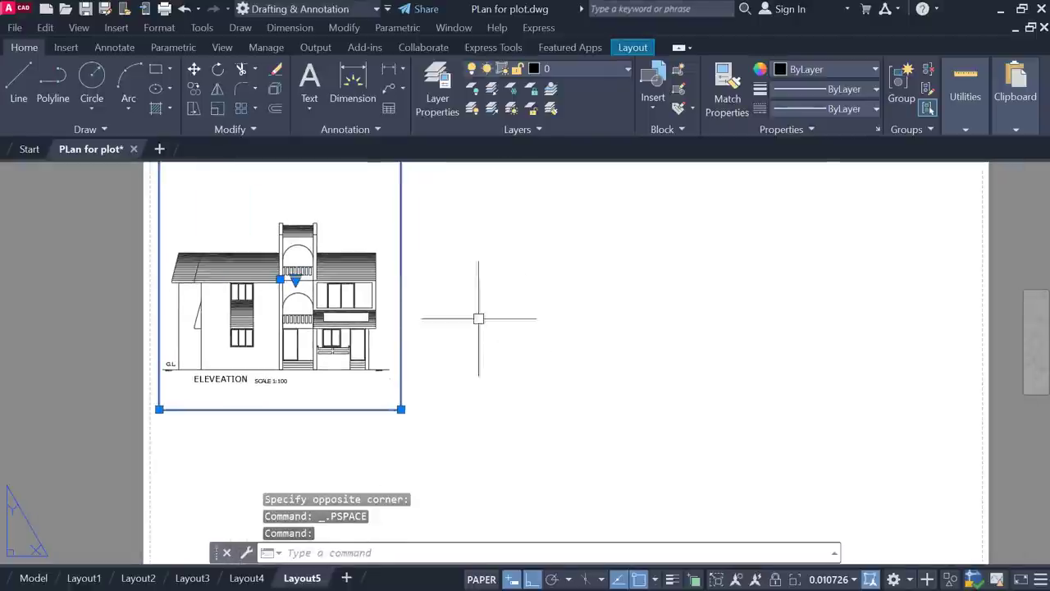
{"action": "key", "text": "Escape"}
{"action": "middle_click_drag", "start_coordinate": [550, 349], "coordinate": [460, 396]}
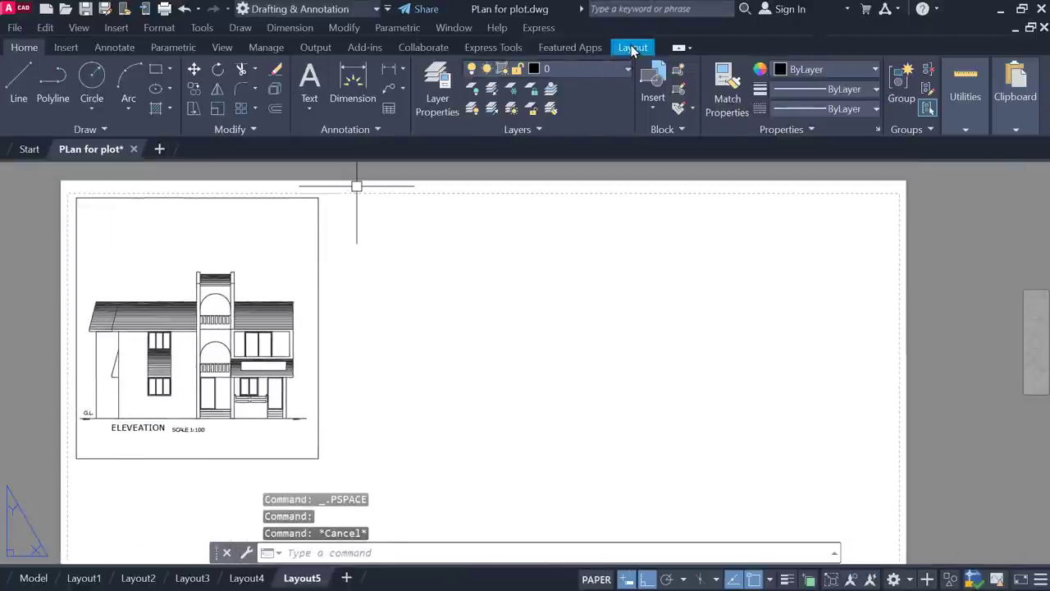
{"action": "left_click", "coordinate": [633, 48]}
Draw a rectangular viewport right of the elevation, then delete it.
{"action": "left_click", "coordinate": [174, 76]}
{"action": "scroll", "coordinate": [345, 227], "scroll_direction": "down", "scroll_amount": 1}
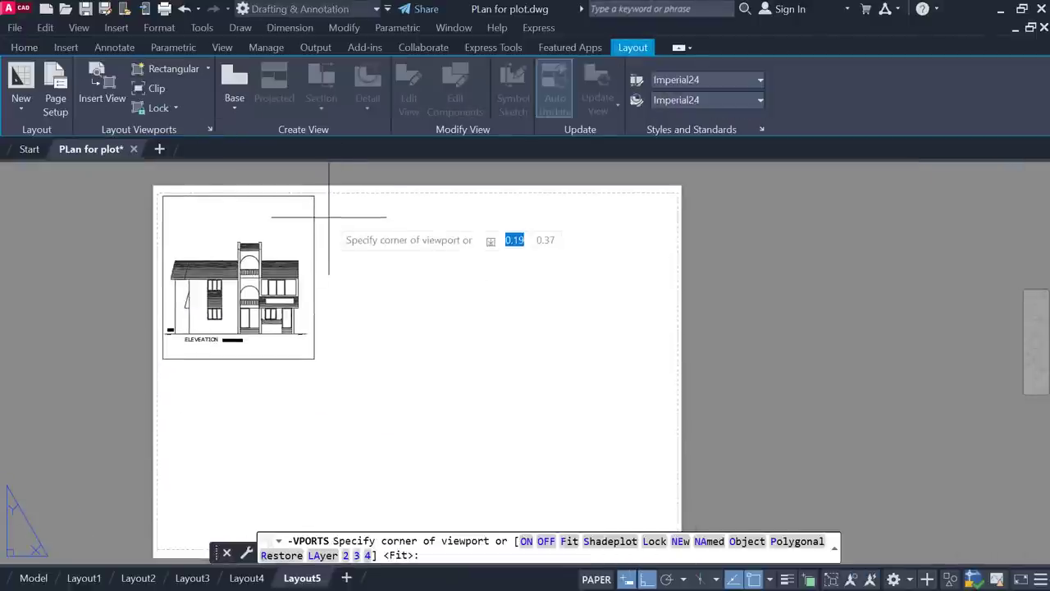
{"action": "scroll", "coordinate": [321, 222], "scroll_direction": "up", "scroll_amount": 1}
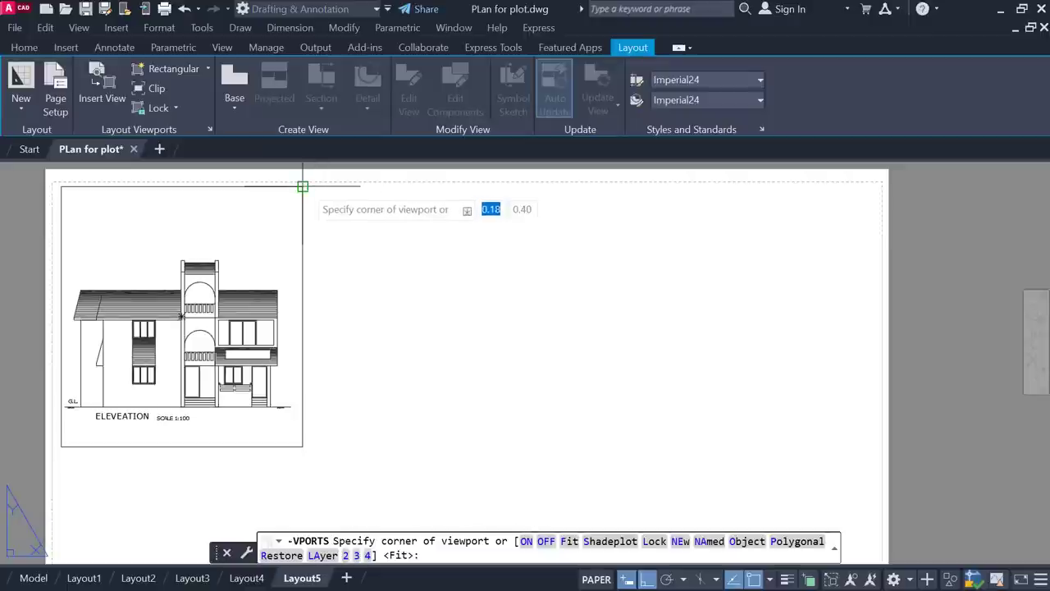
{"action": "left_click", "coordinate": [303, 187]}
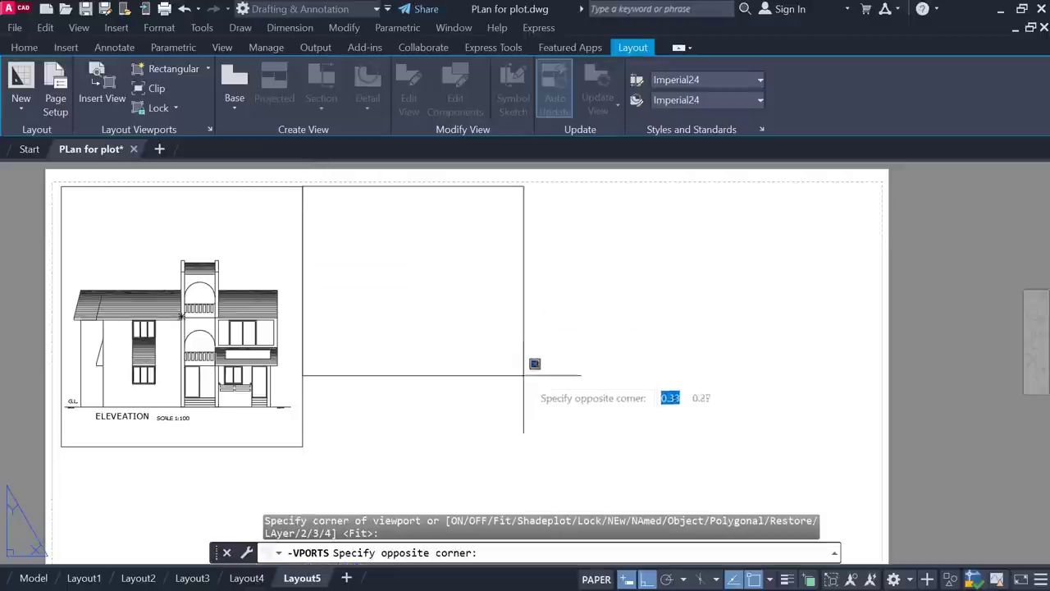
{"action": "left_click", "coordinate": [566, 446]}
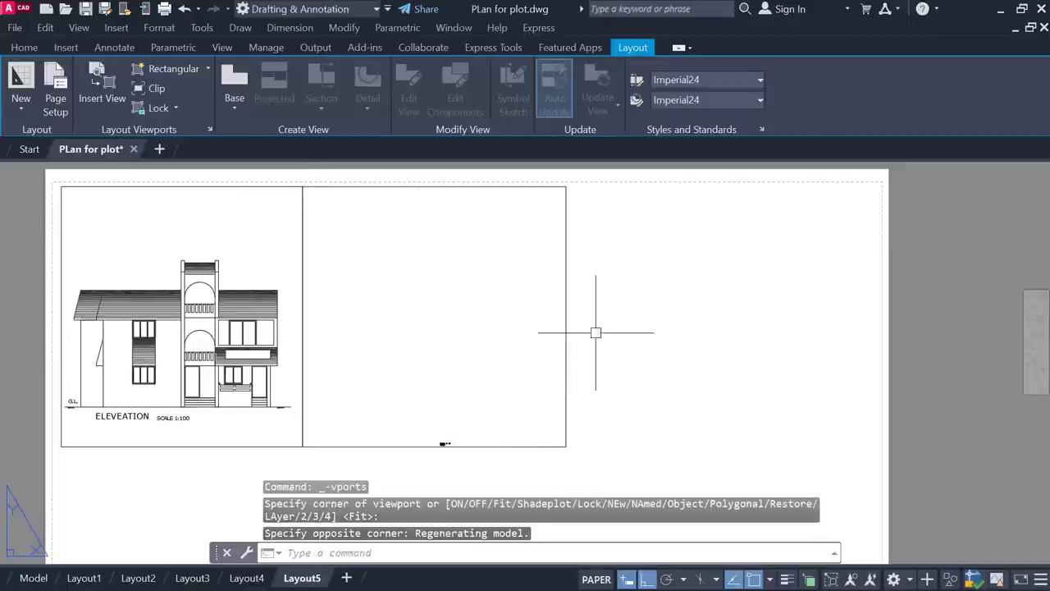
{"action": "left_click", "coordinate": [565, 314]}
{"action": "key", "text": "Delete"}
Mirror the elevation viewport to the right with MIRROR, keeping the original.
{"action": "left_click", "coordinate": [272, 187]}
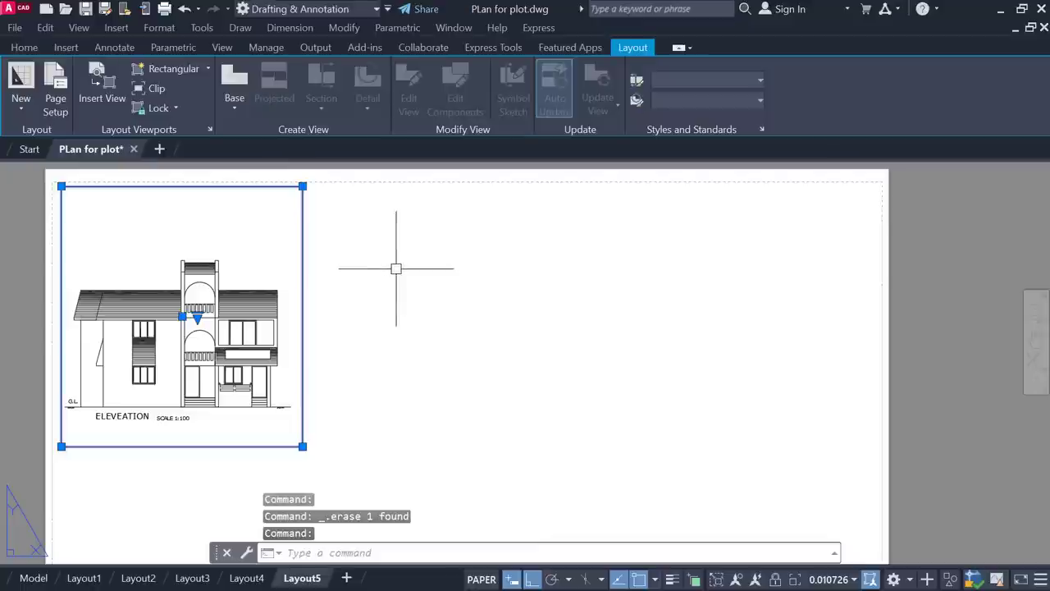
{"action": "type", "text": "mi"}
{"action": "key", "text": "Return"}
{"action": "left_click", "coordinate": [302, 201]}
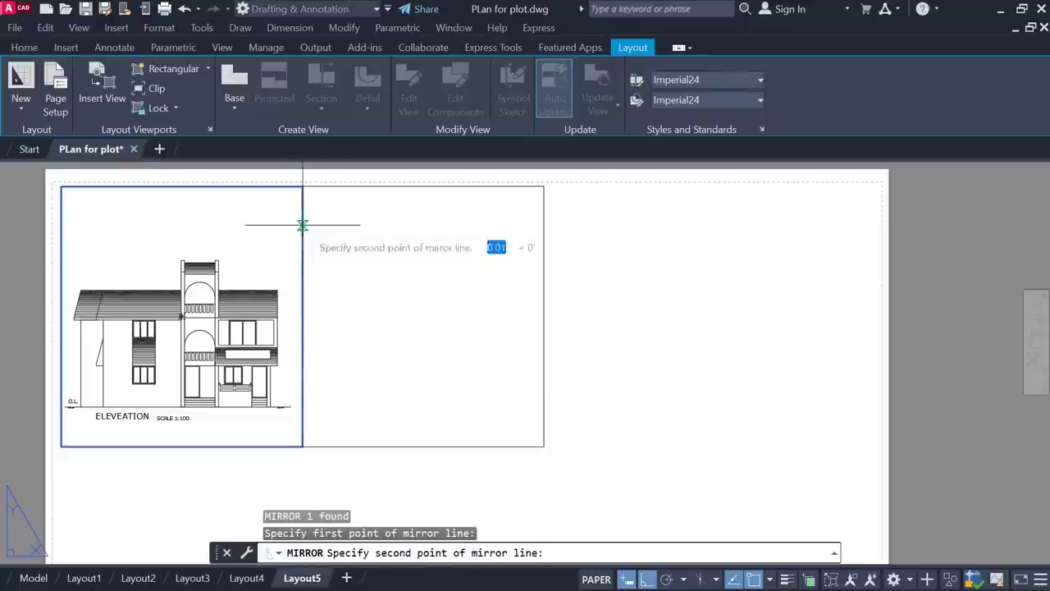
{"action": "left_click", "coordinate": [303, 368]}
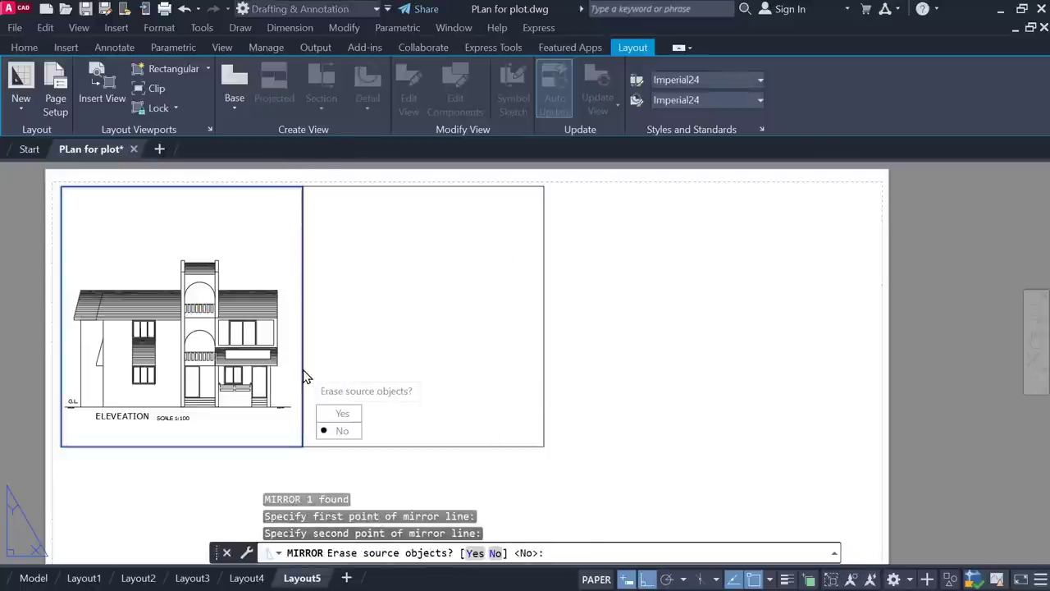
{"action": "left_click", "coordinate": [357, 428]}
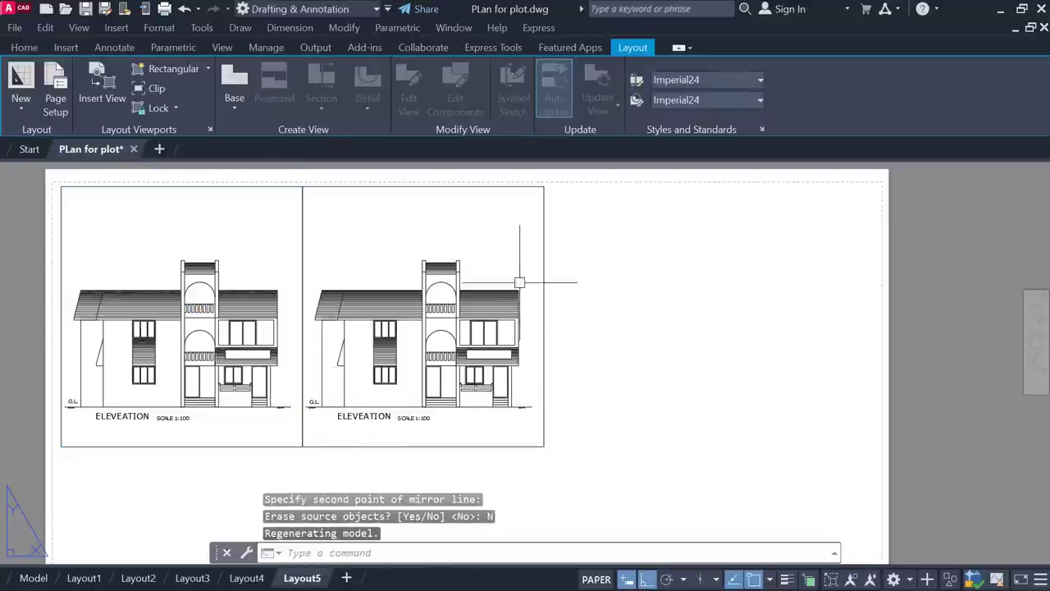
Zoom-window the right viewport onto the SECTION drawing, then return to the sheet.
{"action": "double_click", "coordinate": [526, 226]}
{"action": "scroll", "coordinate": [514, 232], "scroll_direction": "down", "scroll_amount": 3}
{"action": "middle_click_drag", "start_coordinate": [509, 316], "coordinate": [424, 317]}
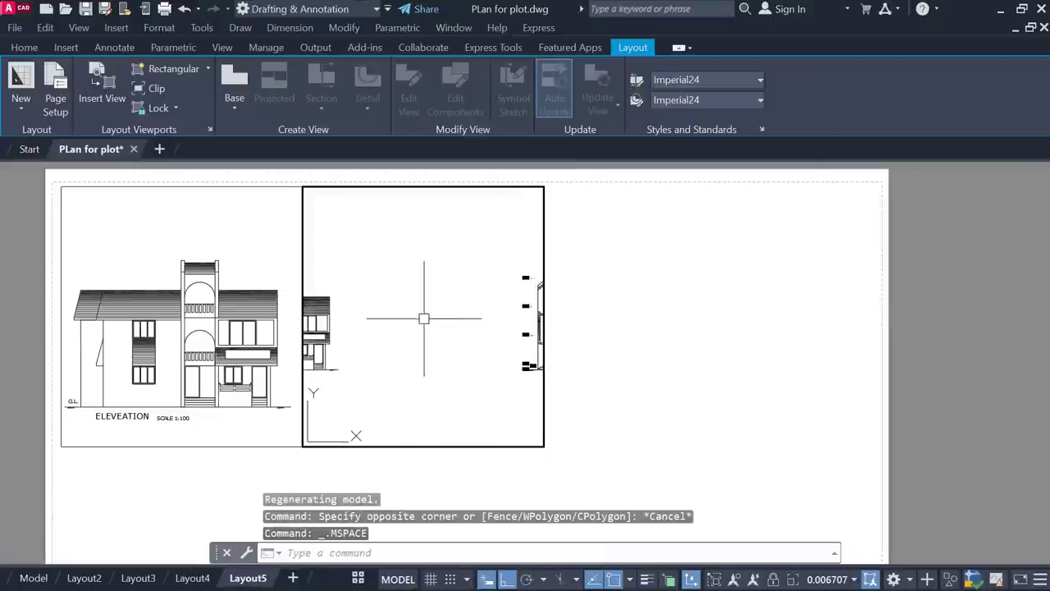
{"action": "middle_click_drag", "start_coordinate": [533, 325], "coordinate": [408, 321]}
{"action": "scroll", "coordinate": [427, 325], "scroll_direction": "up", "scroll_amount": 2}
{"action": "scroll", "coordinate": [428, 325], "scroll_direction": "down", "scroll_amount": 2}
{"action": "type", "text": "z"}
{"action": "key", "text": "Return"}
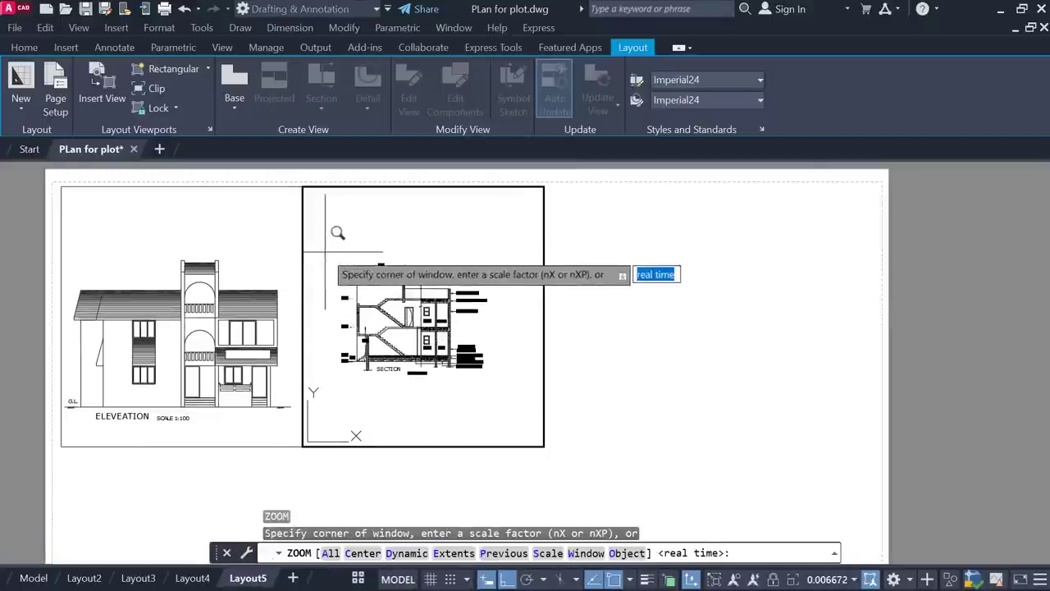
{"action": "left_click", "coordinate": [328, 255]}
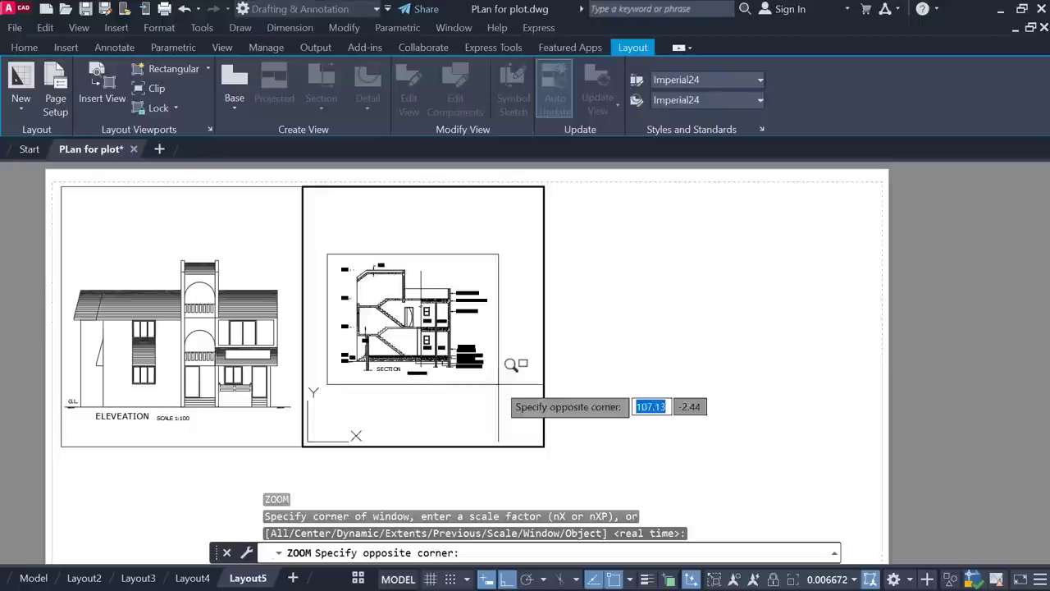
{"action": "left_click", "coordinate": [498, 381]}
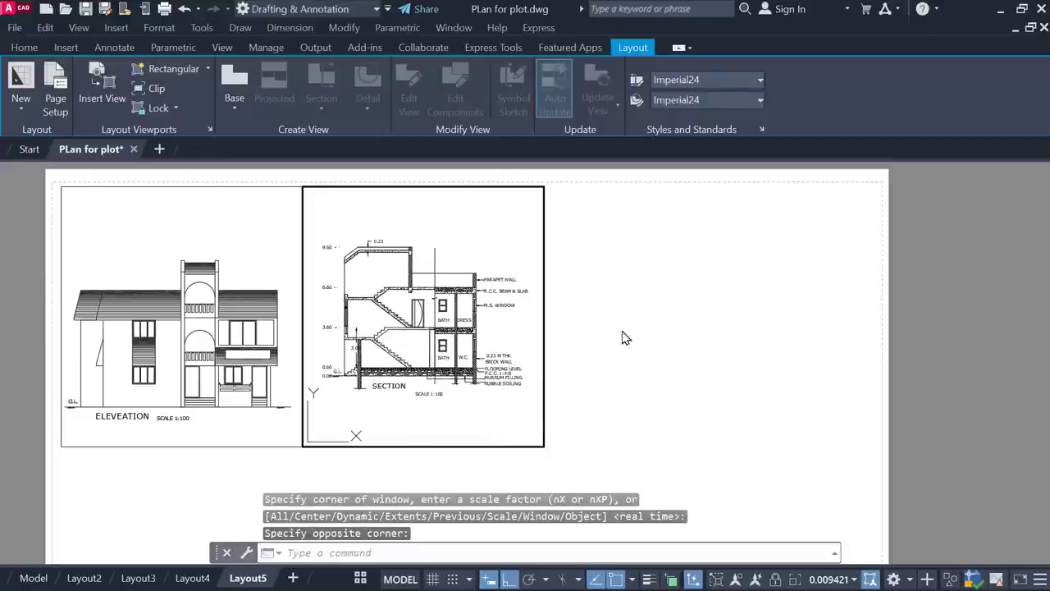
{"action": "double_click", "coordinate": [629, 295]}
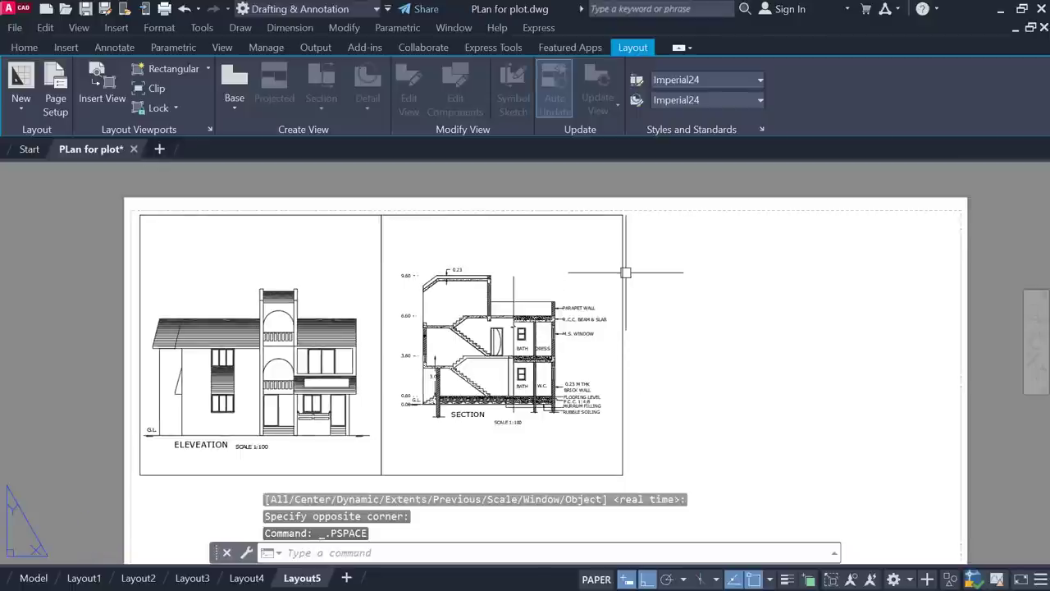
{"action": "left_click", "coordinate": [623, 273]}
{"action": "key", "text": "Escape"}
Lock the views of both the section and elevation viewports.
{"action": "left_click", "coordinate": [151, 108]}
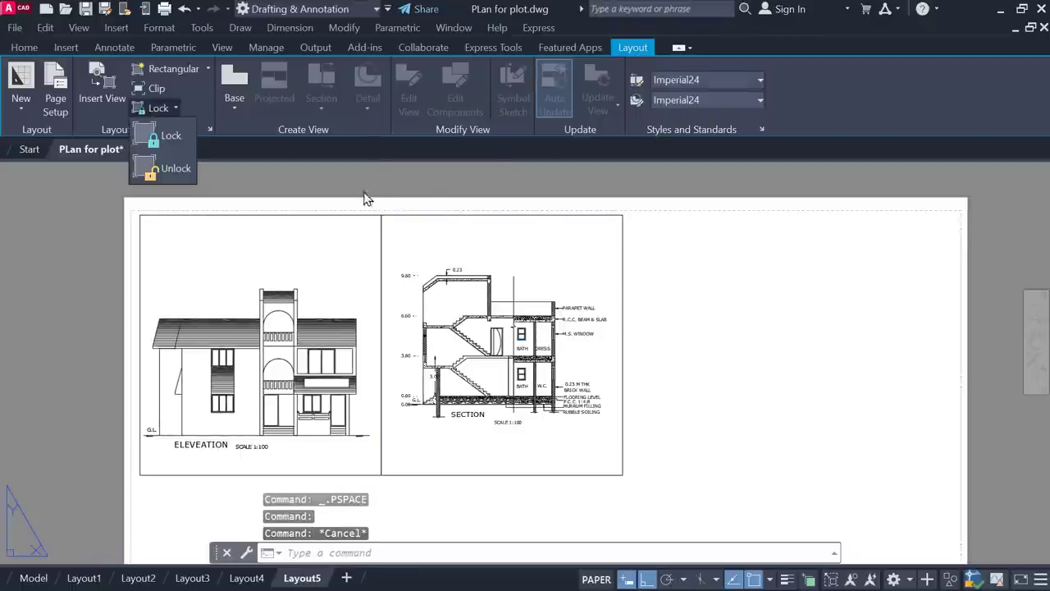
{"action": "left_click", "coordinate": [167, 140]}
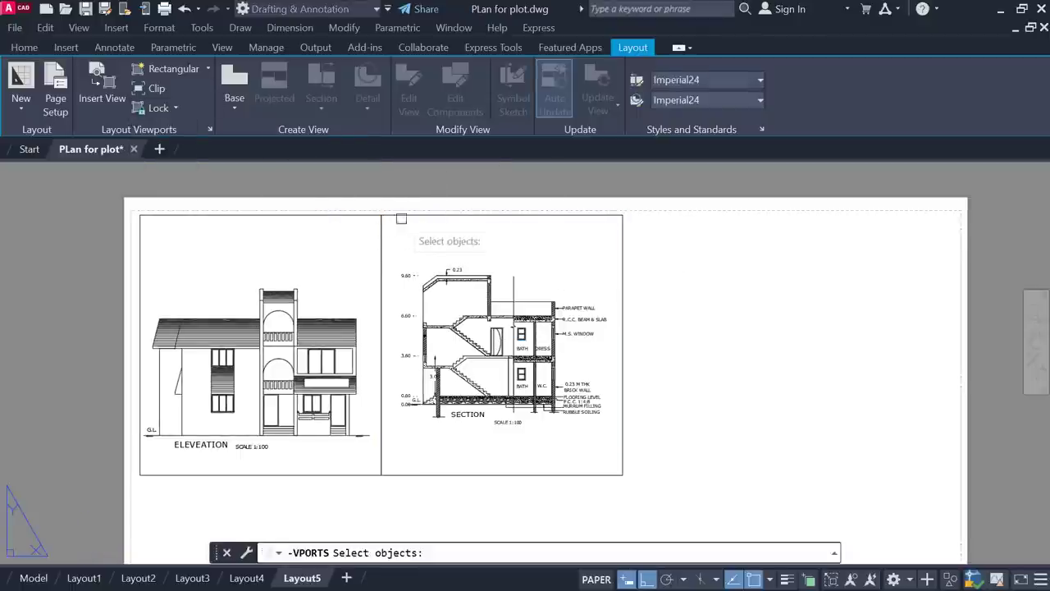
{"action": "left_click", "coordinate": [403, 214]}
{"action": "key", "text": "Return"}
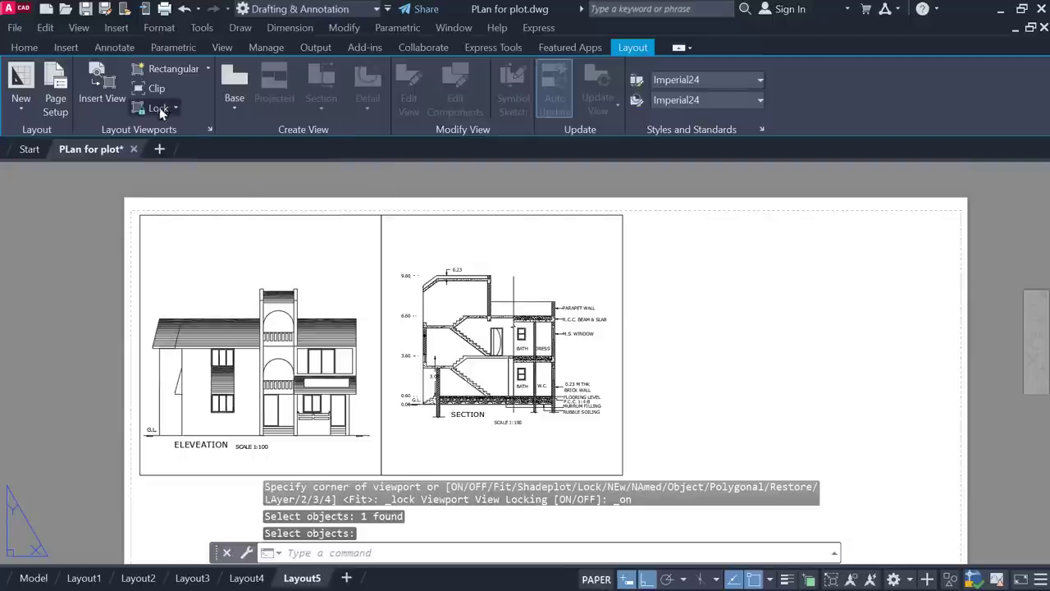
{"action": "left_click", "coordinate": [166, 138]}
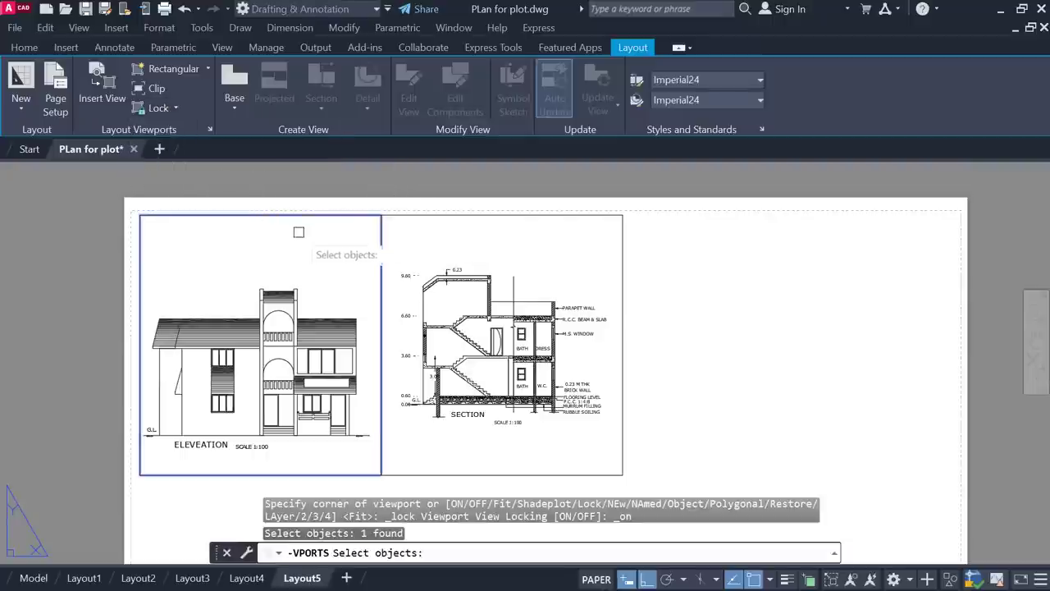
{"action": "key", "text": "Return"}
Check inside the elevation viewport that zooming no longer changes its locked view.
{"action": "double_click", "coordinate": [322, 252]}
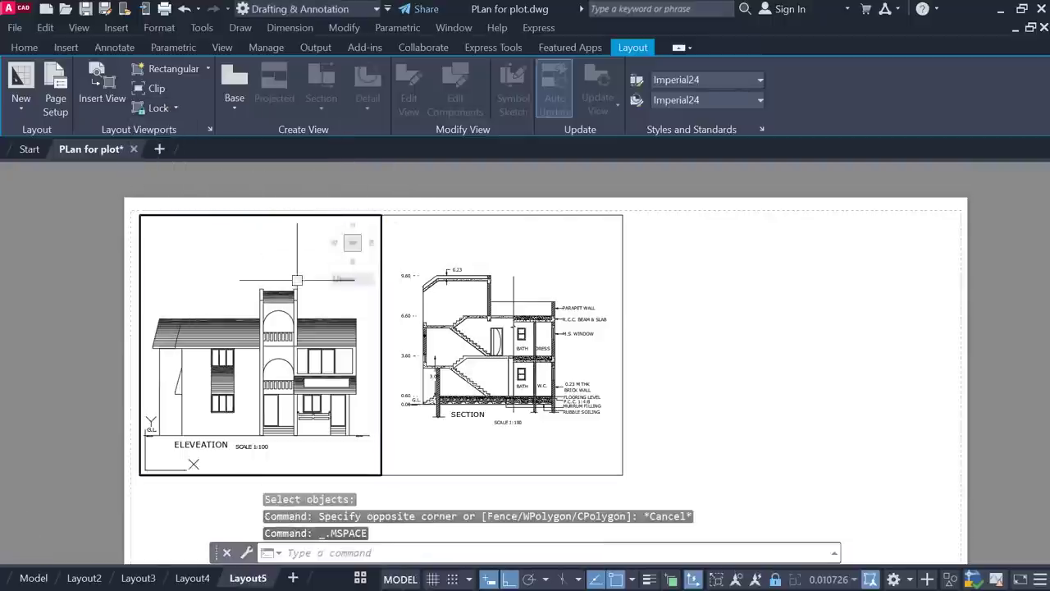
{"action": "scroll", "coordinate": [312, 262], "scroll_direction": "down", "scroll_amount": 2}
{"action": "scroll", "coordinate": [287, 278], "scroll_direction": "up", "scroll_amount": 5}
{"action": "scroll", "coordinate": [275, 293], "scroll_direction": "up", "scroll_amount": 3}
{"action": "scroll", "coordinate": [276, 293], "scroll_direction": "down", "scroll_amount": 5}
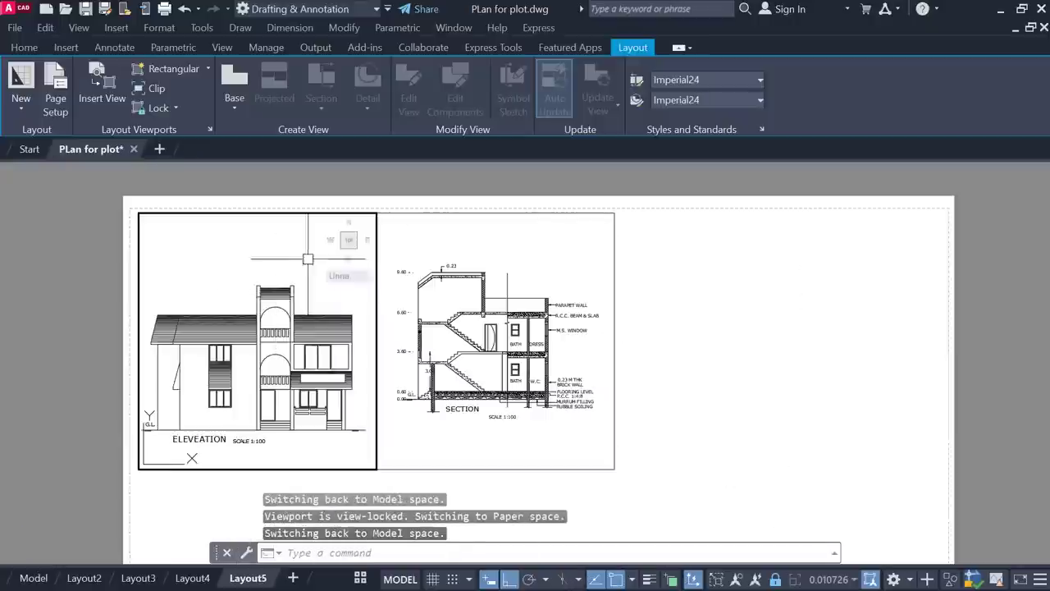
{"action": "scroll", "coordinate": [449, 263], "scroll_direction": "up", "scroll_amount": 2}
{"action": "scroll", "coordinate": [426, 328], "scroll_direction": "up", "scroll_amount": 1}
{"action": "scroll", "coordinate": [418, 361], "scroll_direction": "up", "scroll_amount": 1}
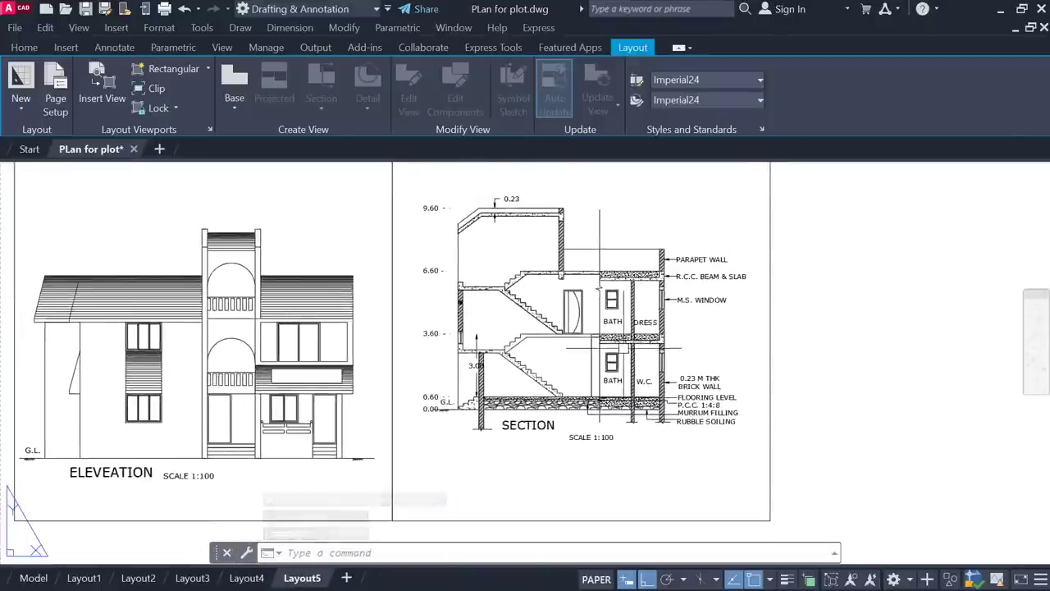
{"action": "scroll", "coordinate": [410, 377], "scroll_direction": "up", "scroll_amount": 1}
{"action": "scroll", "coordinate": [436, 374], "scroll_direction": "down", "scroll_amount": 2}
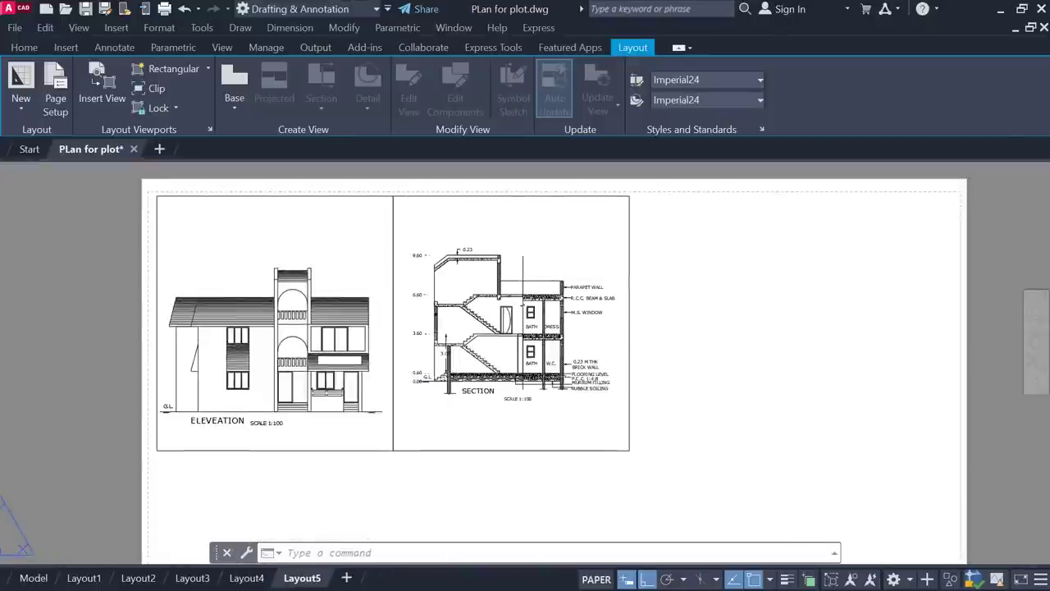
Unlock the section viewport and nudge the SECTION drawing down inside it.
{"action": "double_click", "coordinate": [557, 251]}
{"action": "left_click", "coordinate": [175, 107]}
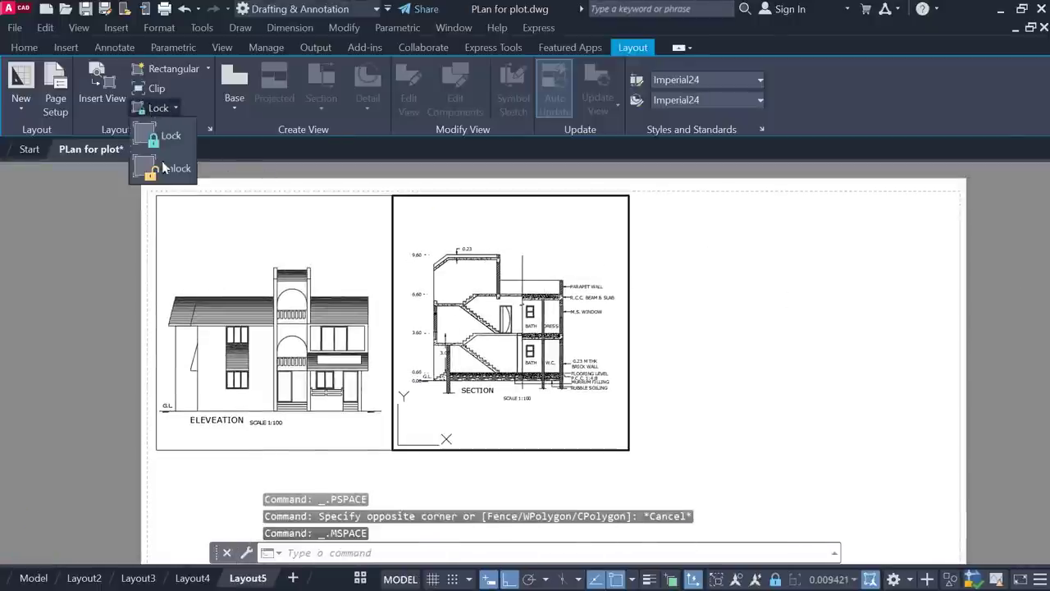
{"action": "left_click", "coordinate": [160, 136]}
{"action": "left_click", "coordinate": [497, 196]}
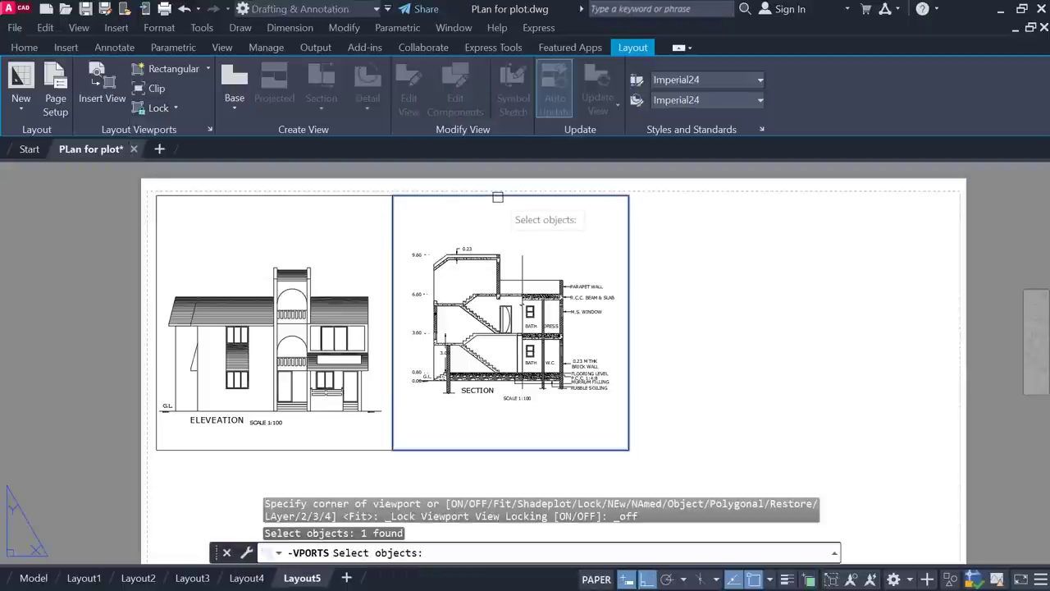
{"action": "key", "text": "Return"}
{"action": "middle_click_drag", "start_coordinate": [513, 238], "coordinate": [512, 267]}
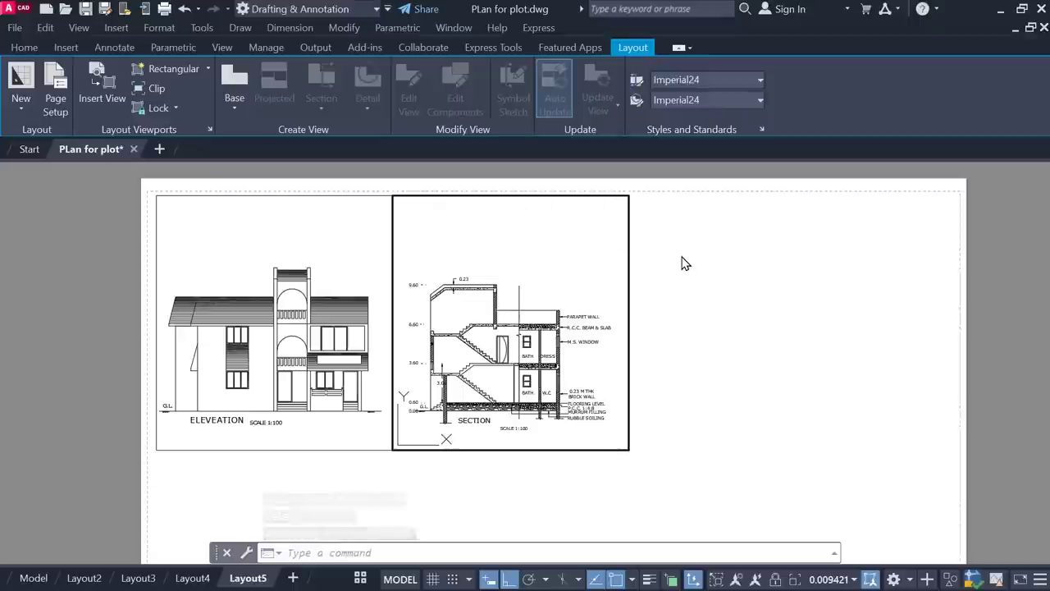
Lock the section viewport's view again.
{"action": "left_click", "coordinate": [166, 108]}
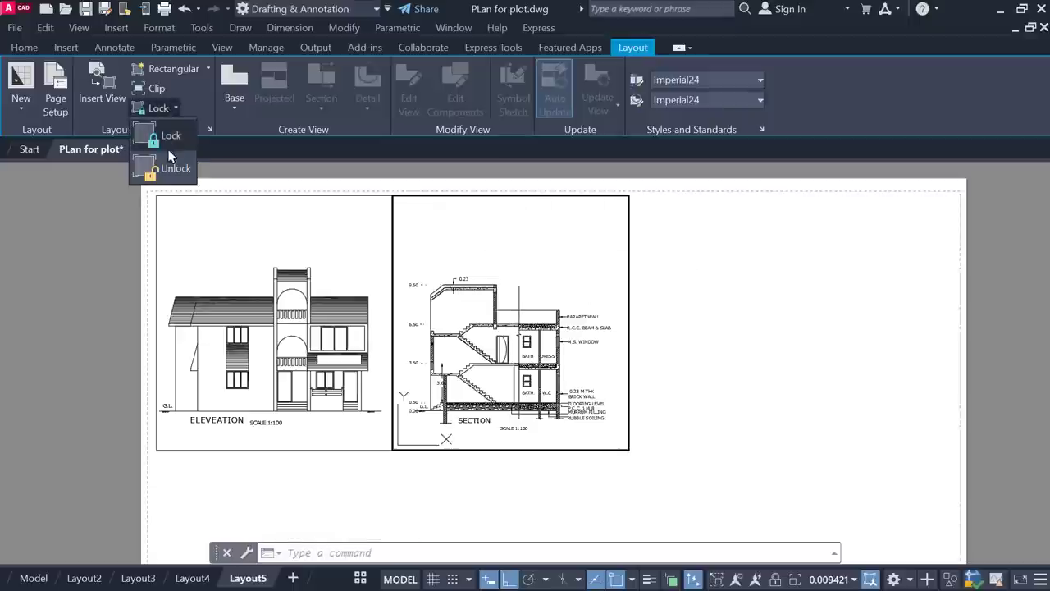
{"action": "left_click", "coordinate": [156, 138]}
{"action": "left_click", "coordinate": [419, 195]}
{"action": "key", "text": "Return"}
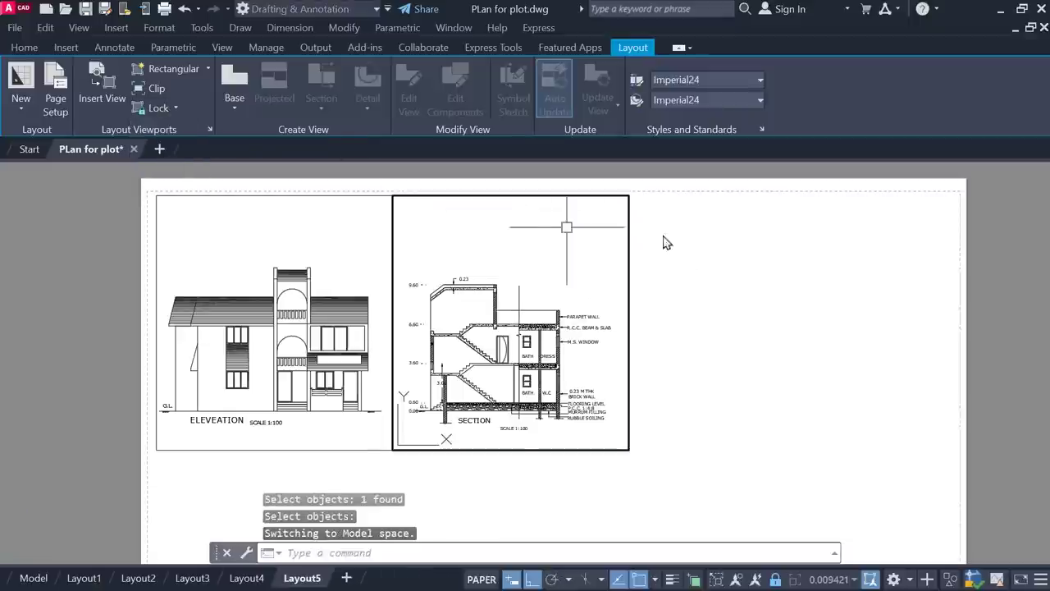
{"action": "scroll", "coordinate": [672, 283], "scroll_direction": "down", "scroll_amount": 3}
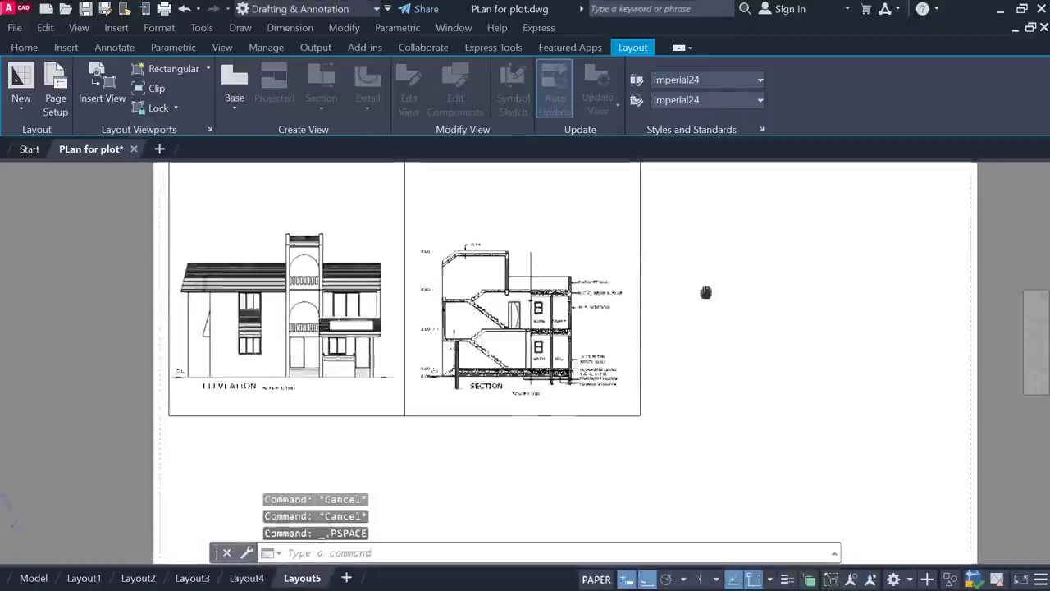
Draw a third rectangular viewport below the elevation view and pan inside it.
{"action": "middle_click_drag", "start_coordinate": [667, 293], "coordinate": [608, 286]}
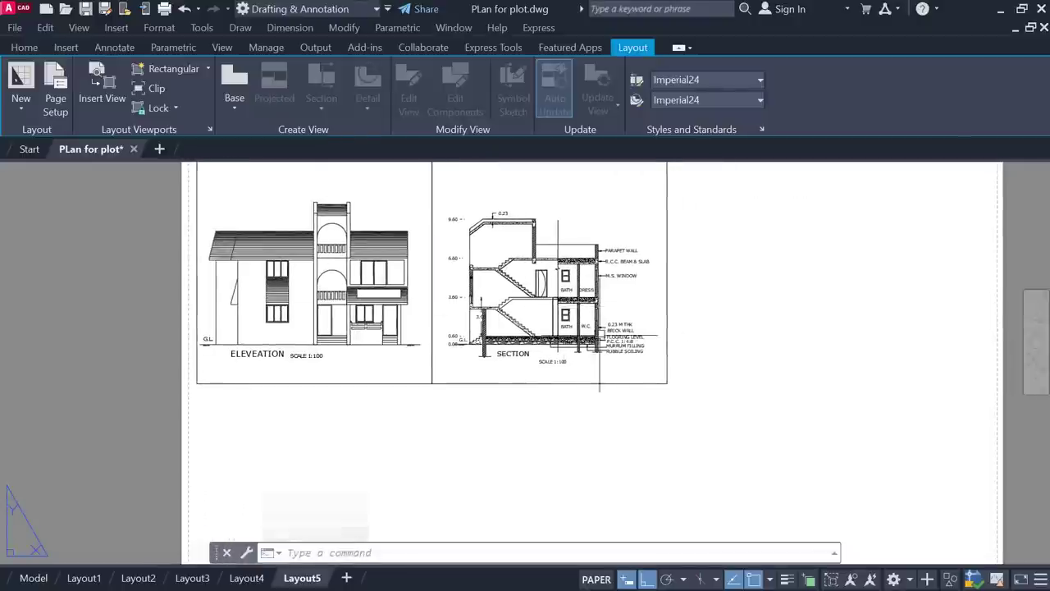
{"action": "scroll", "coordinate": [510, 262], "scroll_direction": "down", "scroll_amount": 2}
{"action": "middle_click_drag", "start_coordinate": [388, 315], "coordinate": [346, 290]}
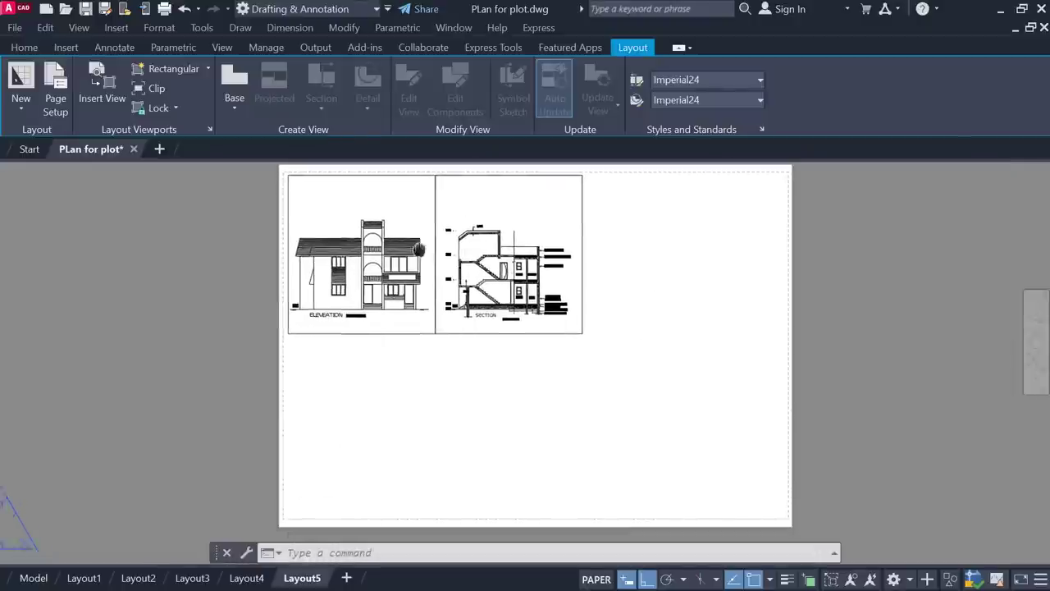
{"action": "left_click", "coordinate": [160, 72]}
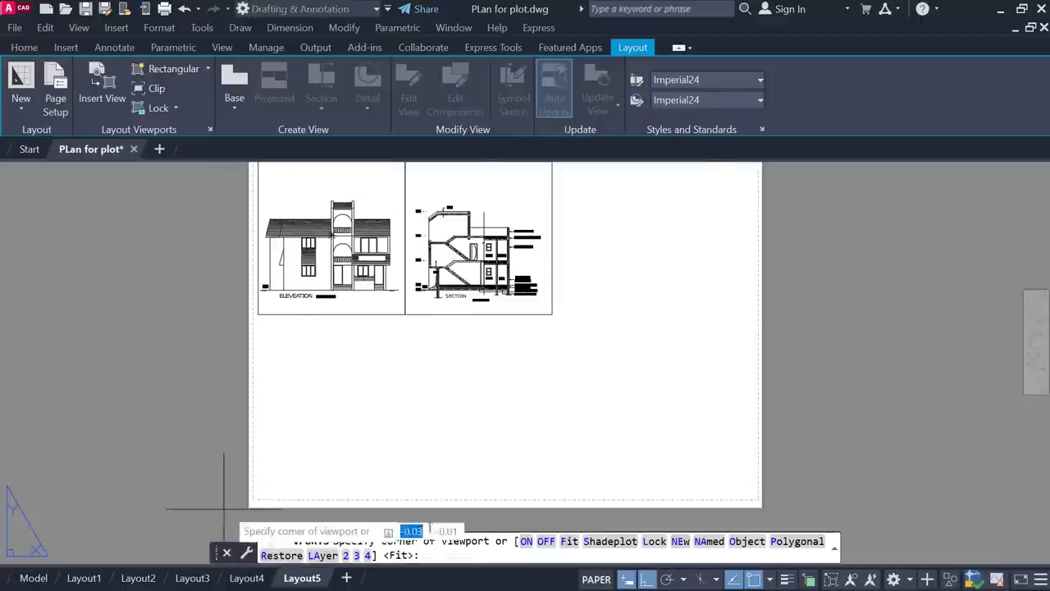
{"action": "scroll", "coordinate": [256, 496], "scroll_direction": "up", "scroll_amount": 2}
{"action": "left_click", "coordinate": [262, 498]}
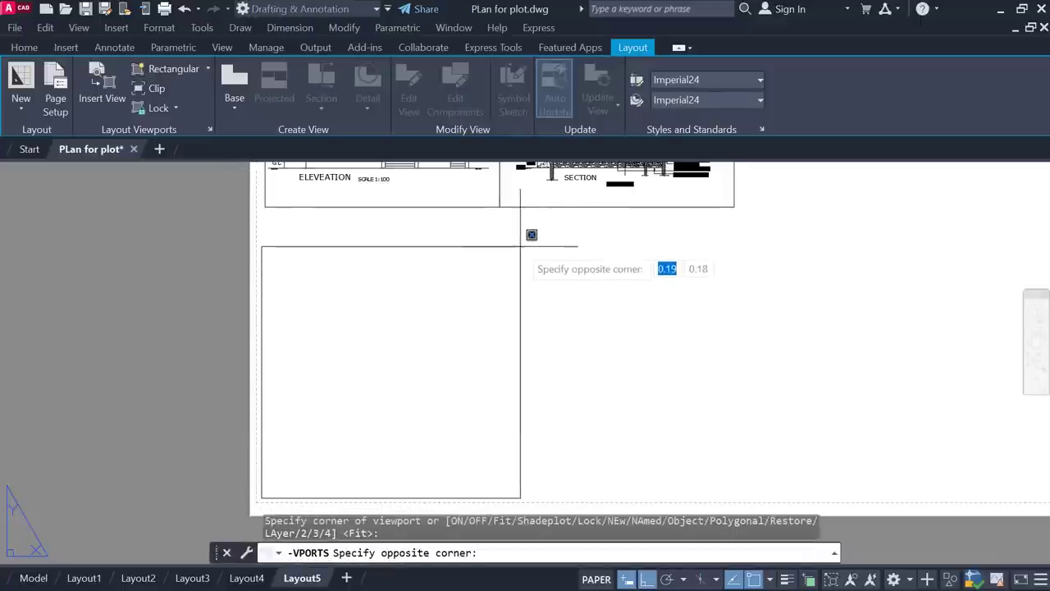
{"action": "left_click", "coordinate": [515, 238]}
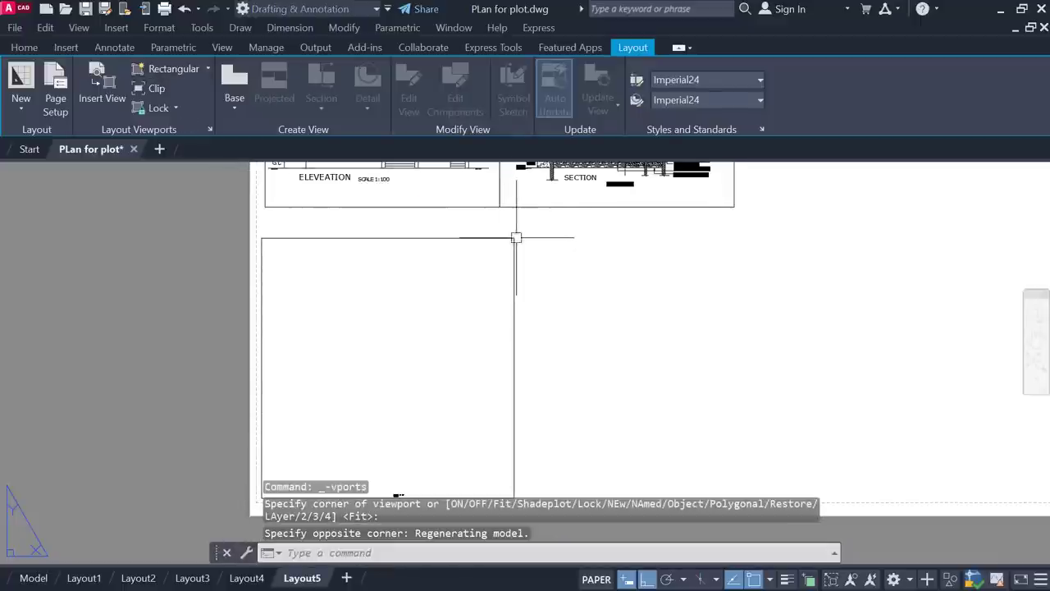
{"action": "double_click", "coordinate": [398, 336]}
{"action": "middle_click_drag", "start_coordinate": [398, 335], "coordinate": [373, 279]}
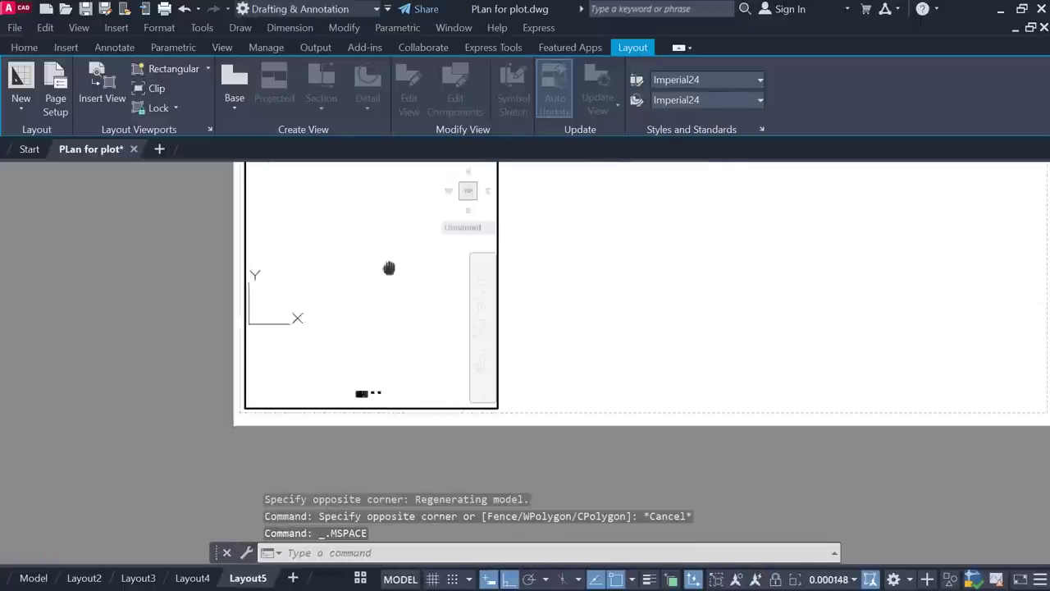
Set the new viewport's scale to 1:100.
{"action": "left_click", "coordinate": [824, 579]}
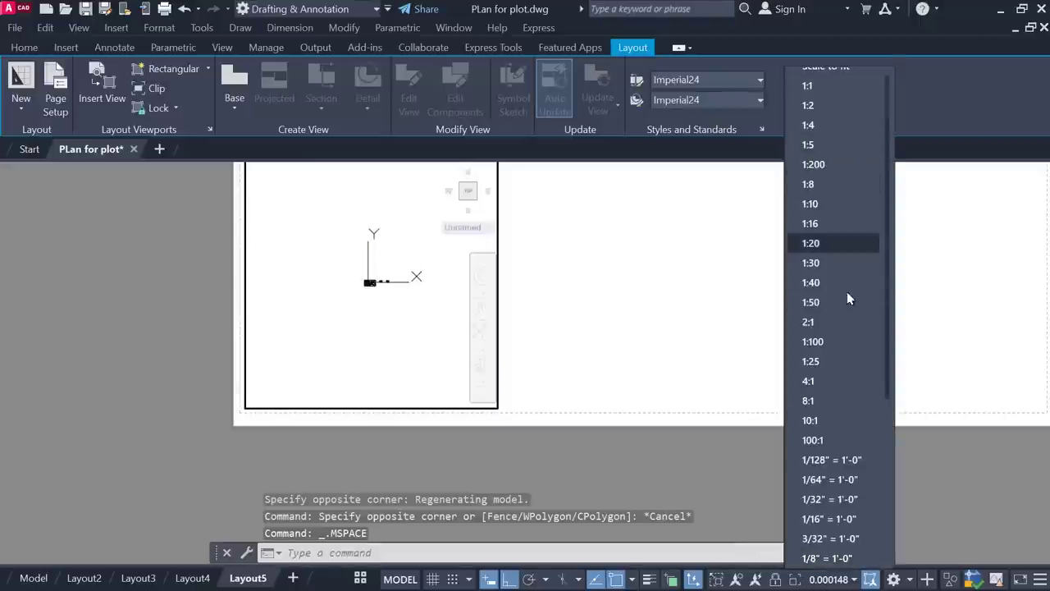
{"action": "left_click", "coordinate": [838, 342]}
{"action": "scroll", "coordinate": [375, 244], "scroll_direction": "up", "scroll_amount": 5}
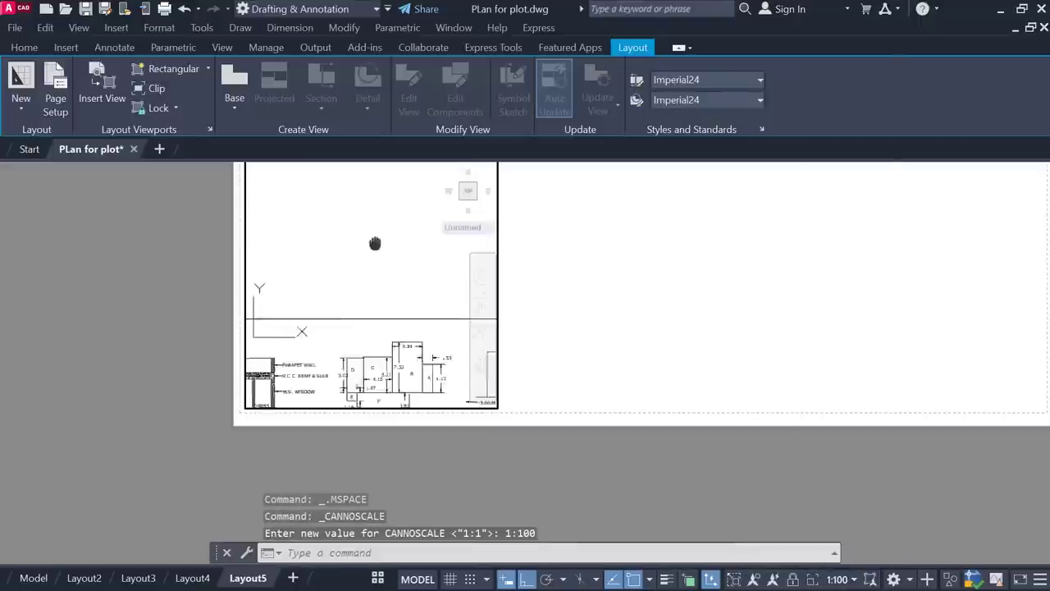
{"action": "mouse_move", "coordinate": [375, 244]}
{"action": "middle_mouse_down"}
{"action": "mouse_move", "coordinate": [335, 277]}
{"action": "mouse_move", "coordinate": [217, 236]}
{"action": "middle_mouse_up"}
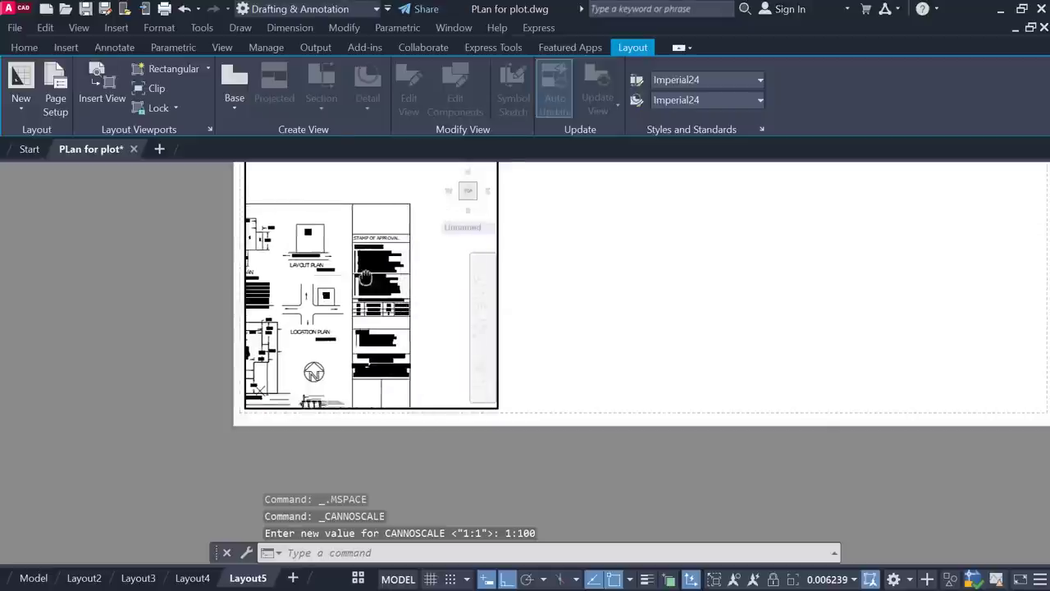
{"action": "left_click", "coordinate": [840, 577]}
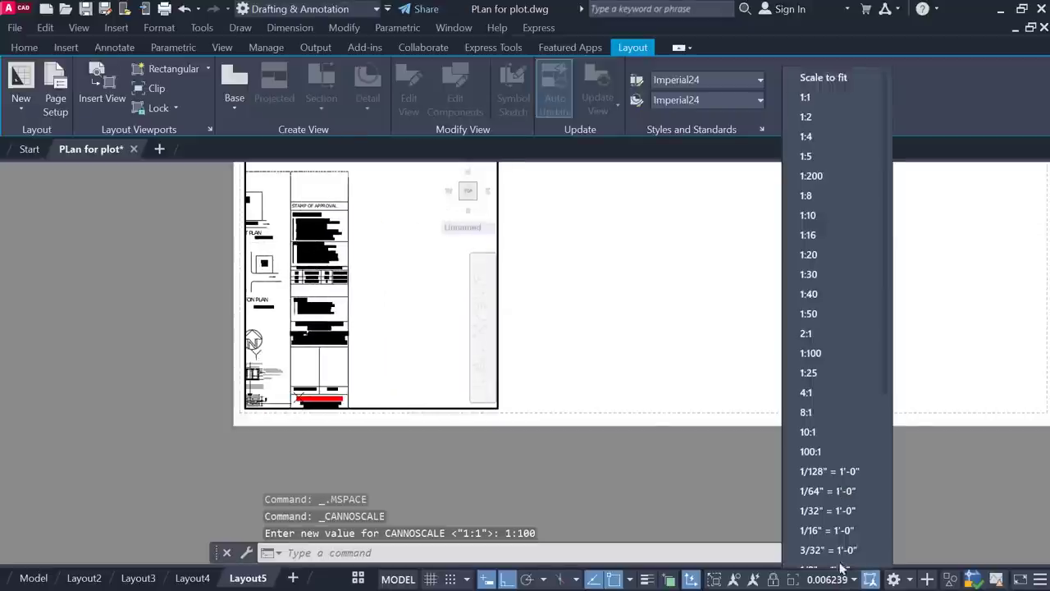
{"action": "left_click", "coordinate": [821, 344]}
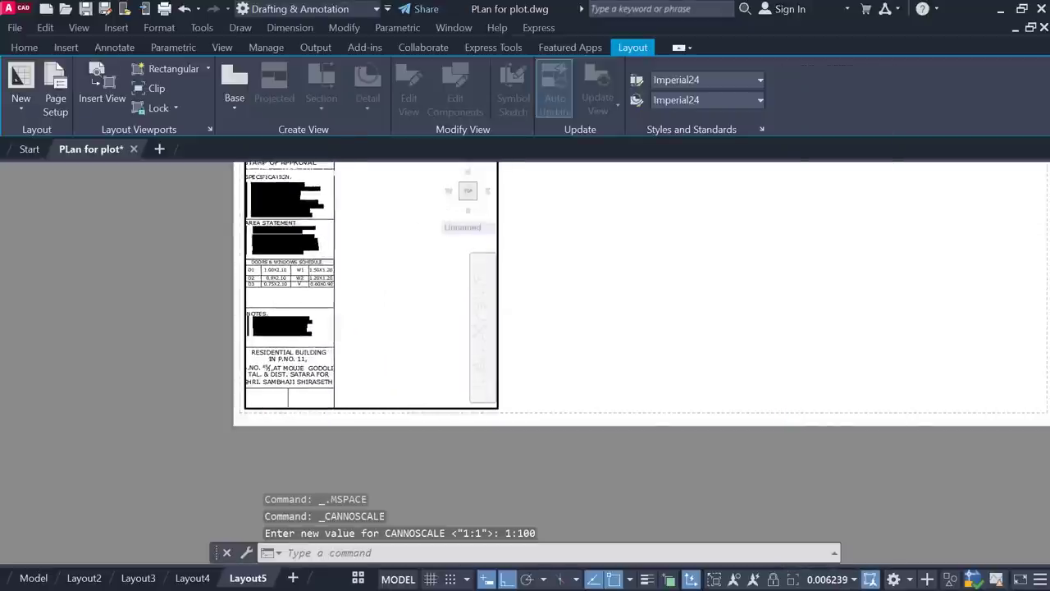
Centre the SECTION drawing in the viewport at 1:100 and return to the sheet.
{"action": "mouse_move", "coordinate": [253, 353]}
{"action": "middle_mouse_down"}
{"action": "mouse_move", "coordinate": [316, 316]}
{"action": "mouse_move", "coordinate": [408, 315]}
{"action": "mouse_move", "coordinate": [368, 320]}
{"action": "middle_mouse_up"}
{"action": "scroll", "coordinate": [408, 316], "scroll_direction": "up", "scroll_amount": 2}
{"action": "scroll", "coordinate": [368, 320], "scroll_direction": "down", "scroll_amount": 2}
{"action": "scroll", "coordinate": [279, 308], "scroll_direction": "down", "scroll_amount": 2}
{"action": "mouse_move", "coordinate": [279, 309]}
{"action": "middle_mouse_down"}
{"action": "mouse_move", "coordinate": [251, 304]}
{"action": "mouse_move", "coordinate": [411, 305]}
{"action": "mouse_move", "coordinate": [345, 316]}
{"action": "middle_mouse_up"}
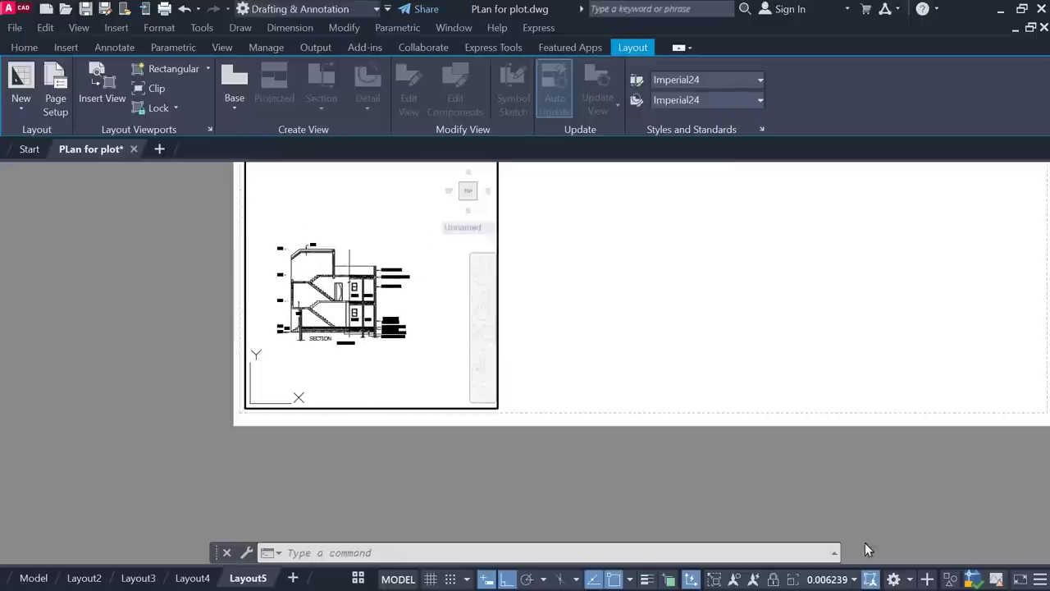
{"action": "left_click", "coordinate": [852, 579]}
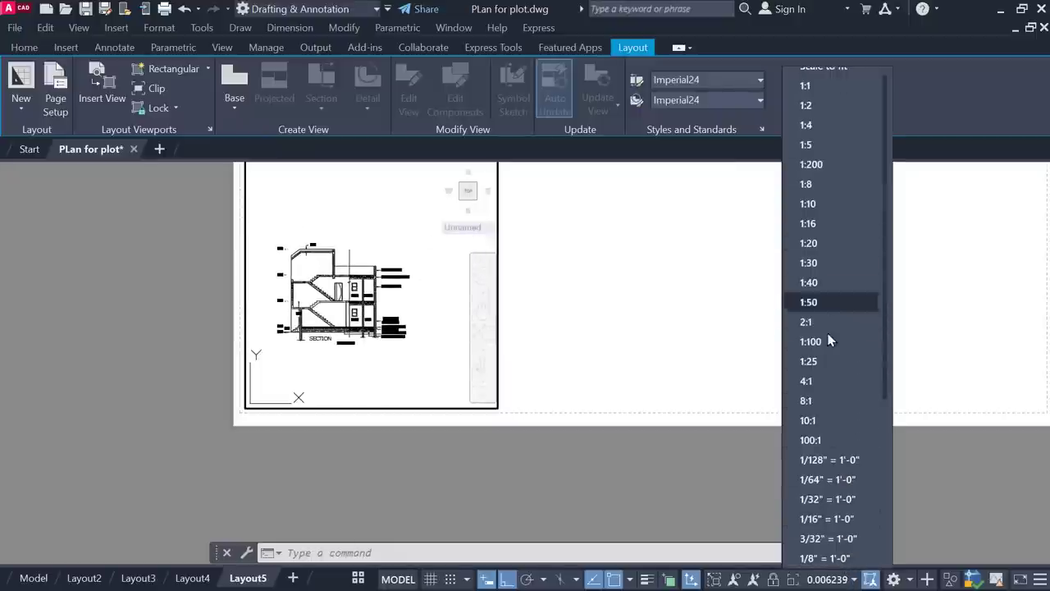
{"action": "left_click", "coordinate": [812, 341]}
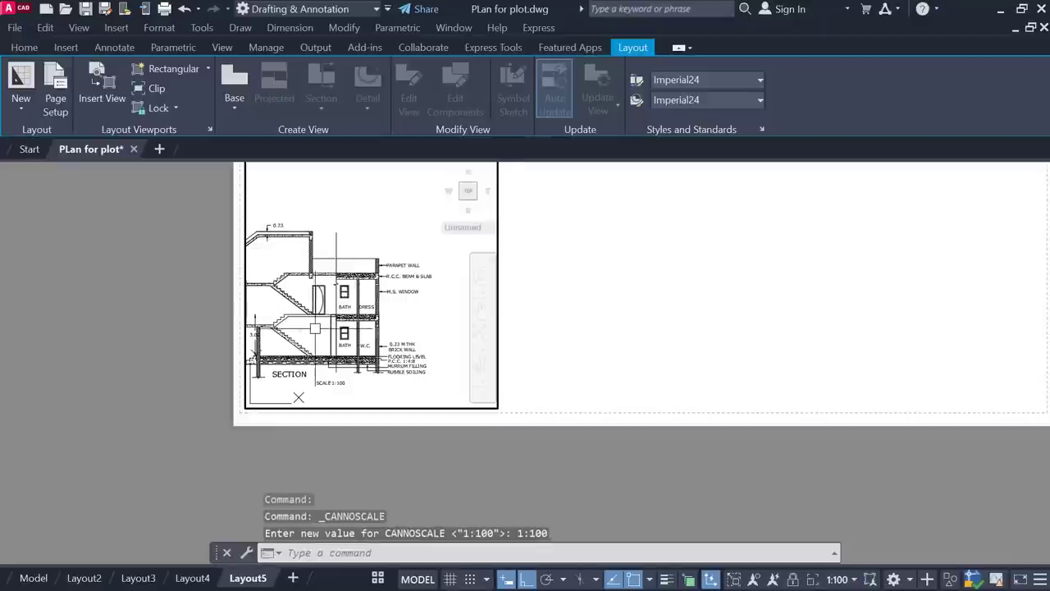
{"action": "middle_click_drag", "start_coordinate": [314, 329], "coordinate": [354, 303]}
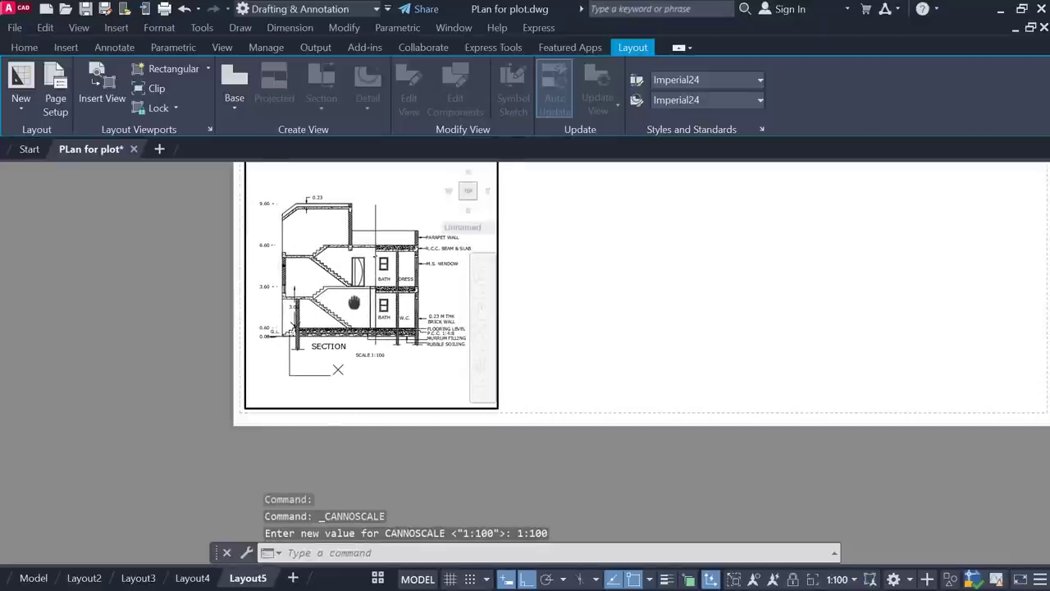
{"action": "double_click", "coordinate": [688, 296]}
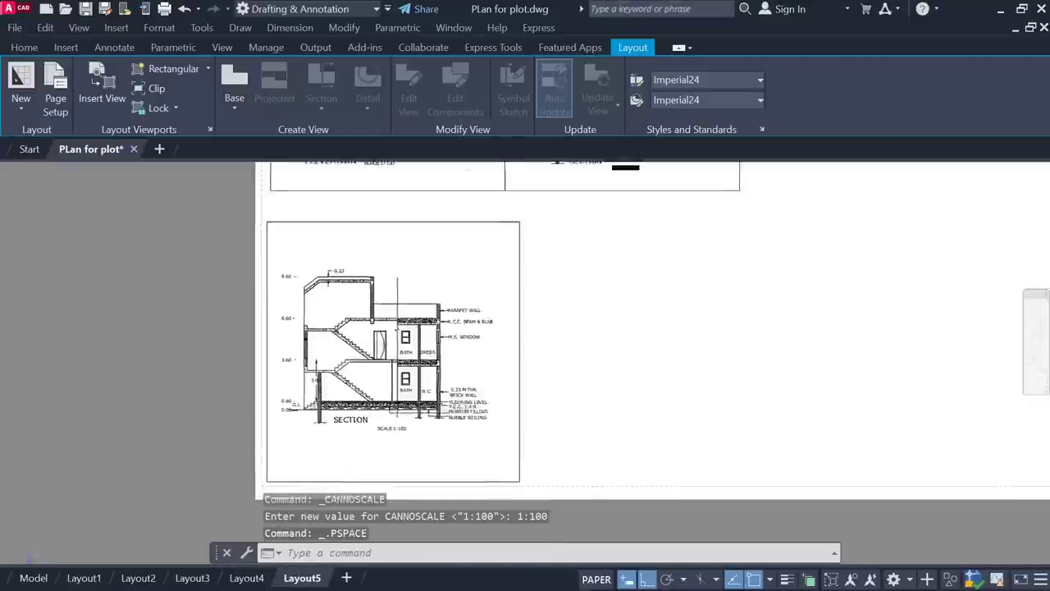
{"action": "scroll", "coordinate": [504, 372], "scroll_direction": "down", "scroll_amount": 2}
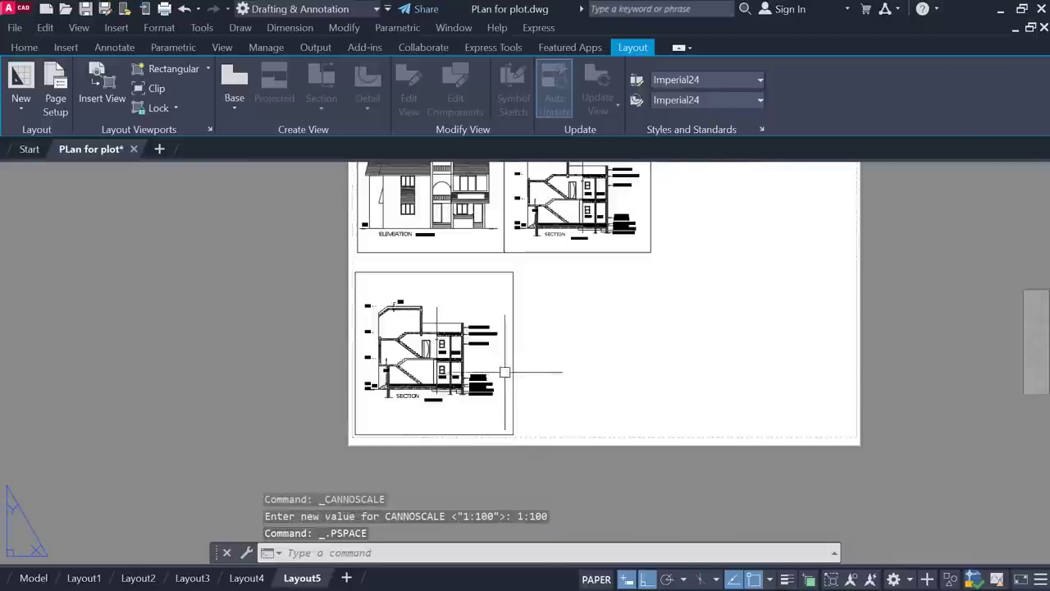
{"action": "scroll", "coordinate": [526, 330], "scroll_direction": "up", "scroll_amount": 2}
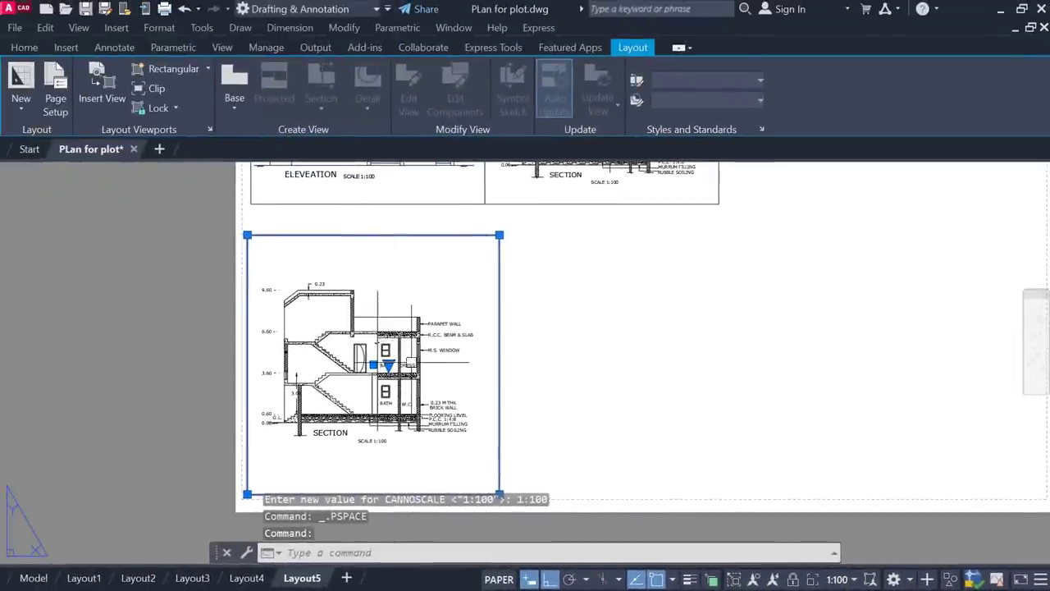
{"action": "scroll", "coordinate": [411, 362], "scroll_direction": "down", "scroll_amount": 2}
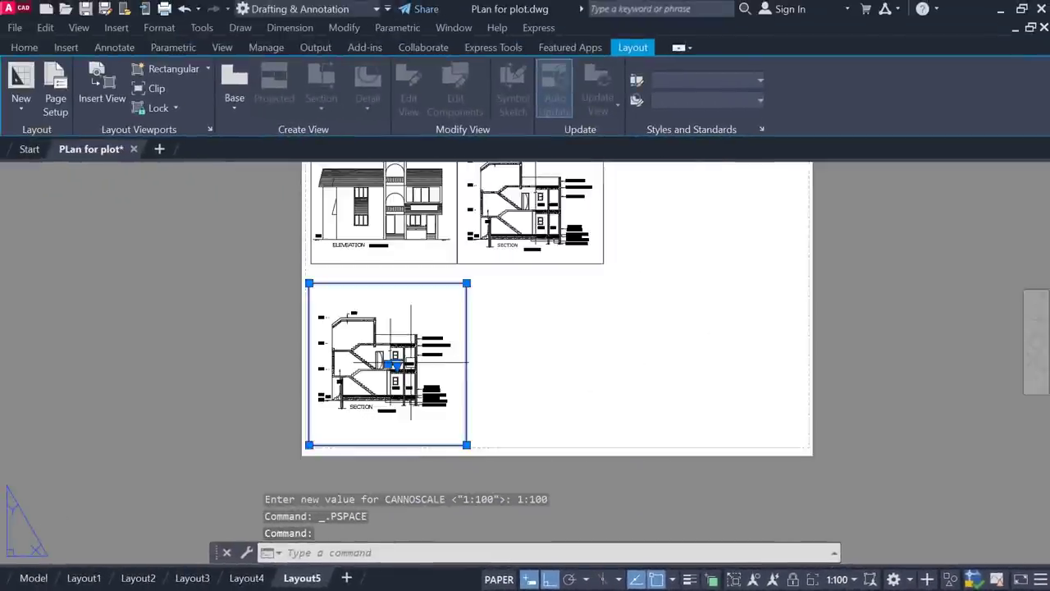
{"action": "middle_click_drag", "start_coordinate": [546, 362], "coordinate": [504, 424]}
{"action": "key", "text": "Escape"}
{"action": "left_click", "coordinate": [542, 325]}
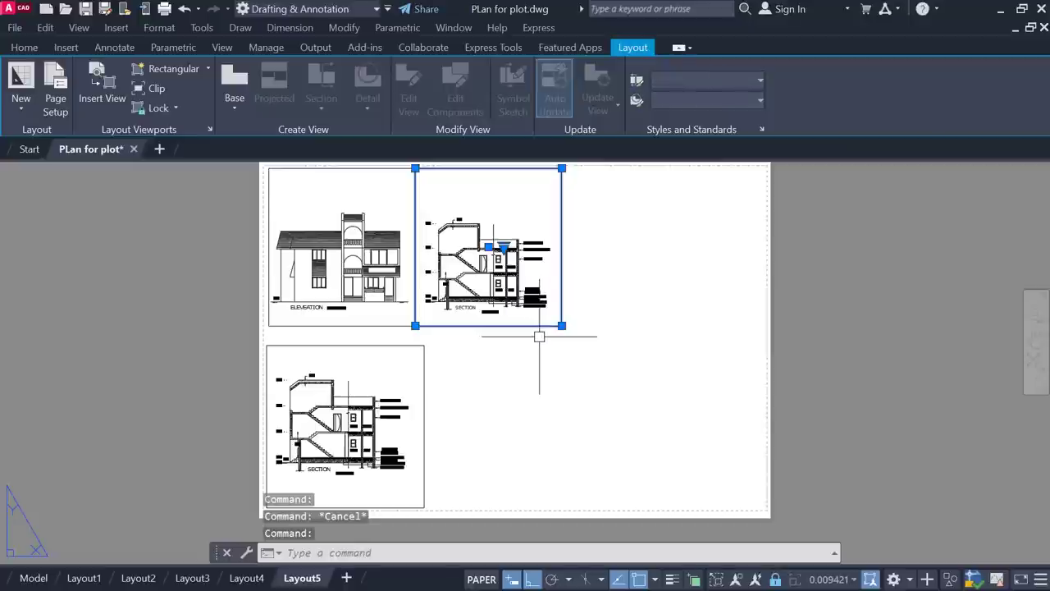
{"action": "key", "text": "Escape"}
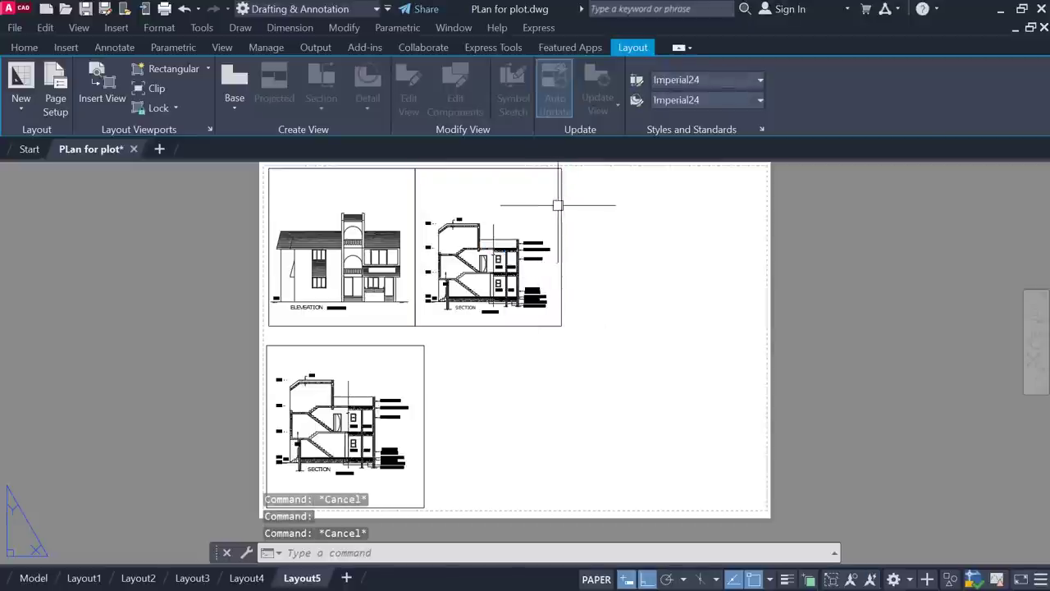
{"action": "left_click", "coordinate": [558, 205]}
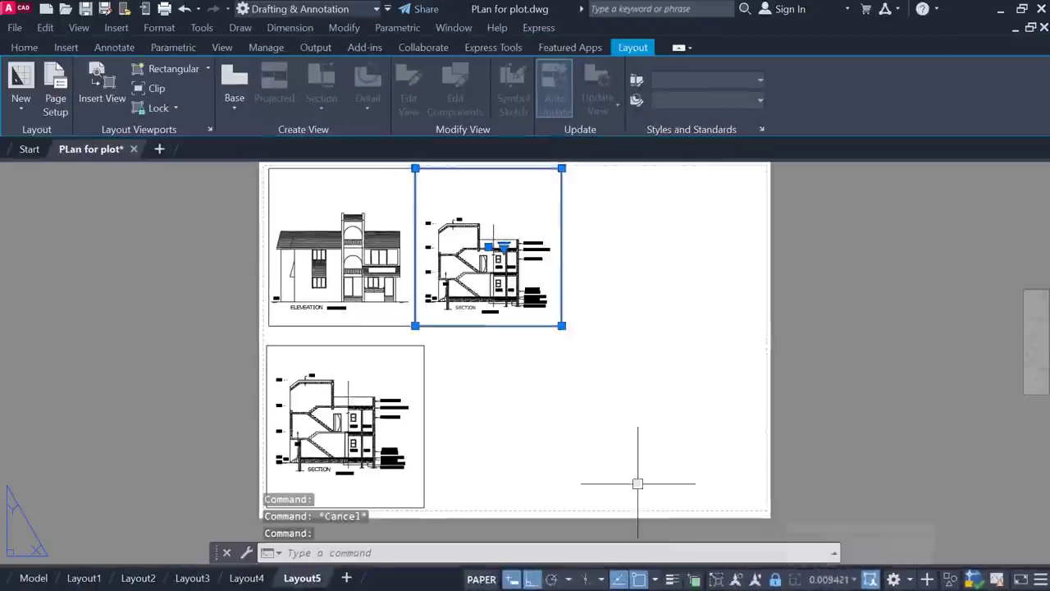
{"action": "key", "text": "Escape"}
{"action": "left_click", "coordinate": [424, 373]}
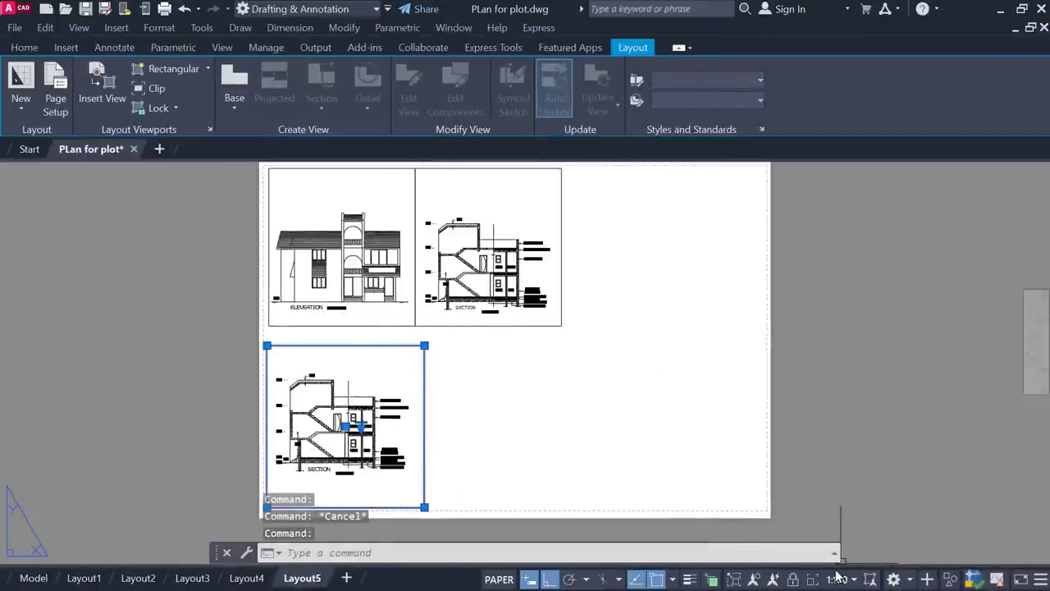
Resize the lower section viewport so it frames the section drawing and its scale note snugly.
{"action": "middle_click_drag", "start_coordinate": [359, 426], "coordinate": [469, 386]}
{"action": "scroll", "coordinate": [422, 417], "scroll_direction": "up", "scroll_amount": 4}
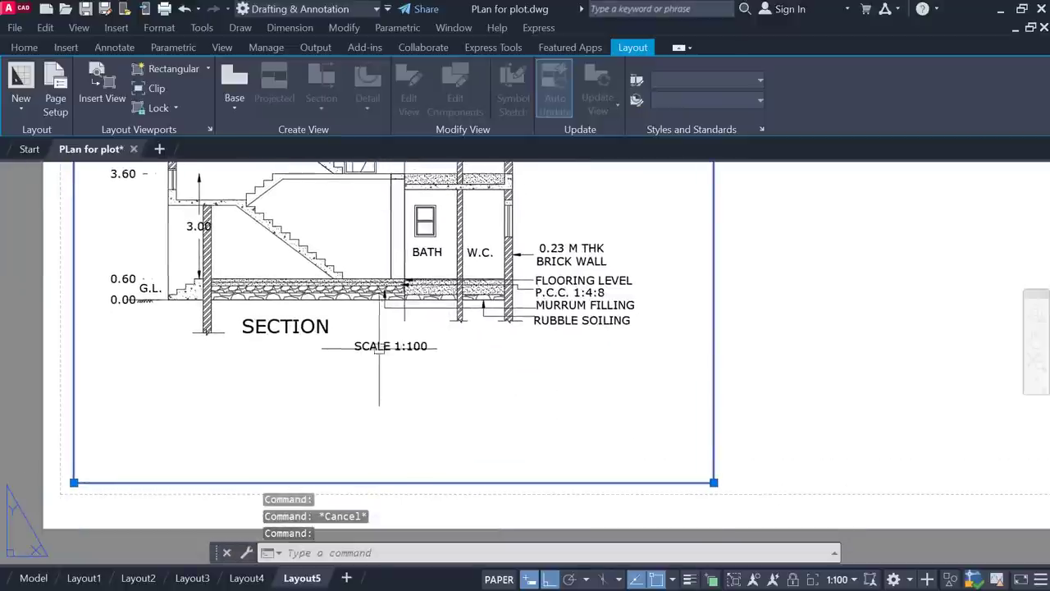
{"action": "scroll", "coordinate": [409, 355], "scroll_direction": "up", "scroll_amount": 3}
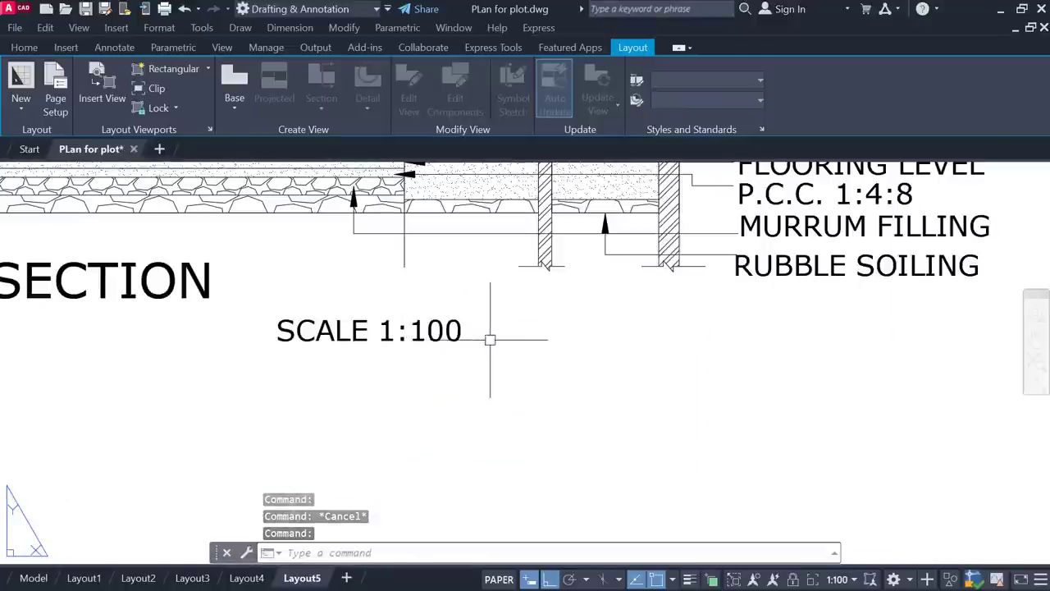
{"action": "scroll", "coordinate": [487, 339], "scroll_direction": "down", "scroll_amount": 6}
{"action": "mouse_move", "coordinate": [608, 333]}
{"action": "middle_mouse_down"}
{"action": "mouse_move", "coordinate": [564, 355]}
{"action": "mouse_move", "coordinate": [557, 377]}
{"action": "middle_mouse_up"}
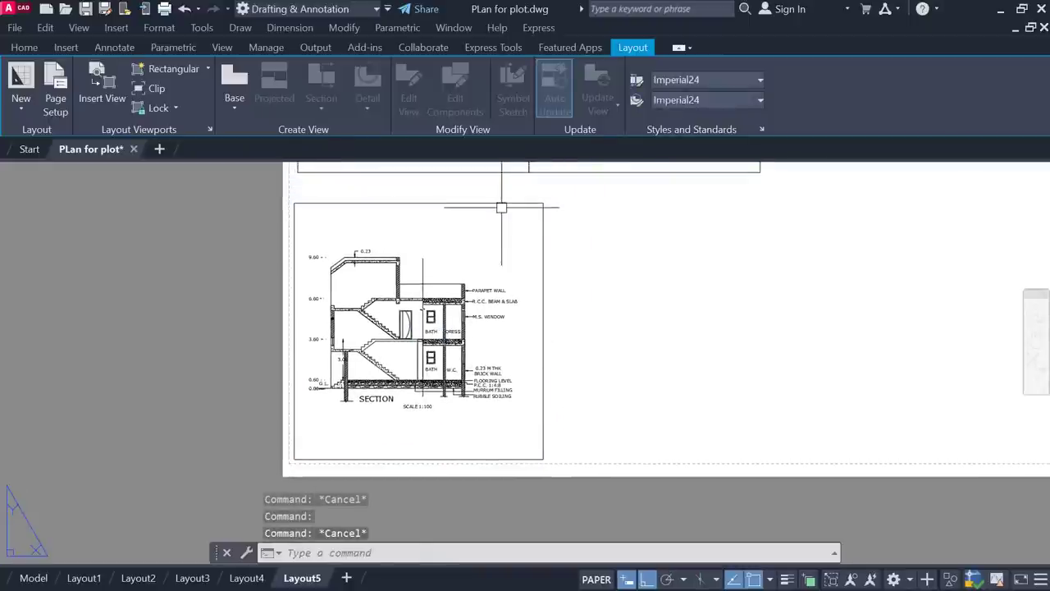
{"action": "left_click", "coordinate": [501, 208]}
{"action": "left_click", "coordinate": [422, 188]}
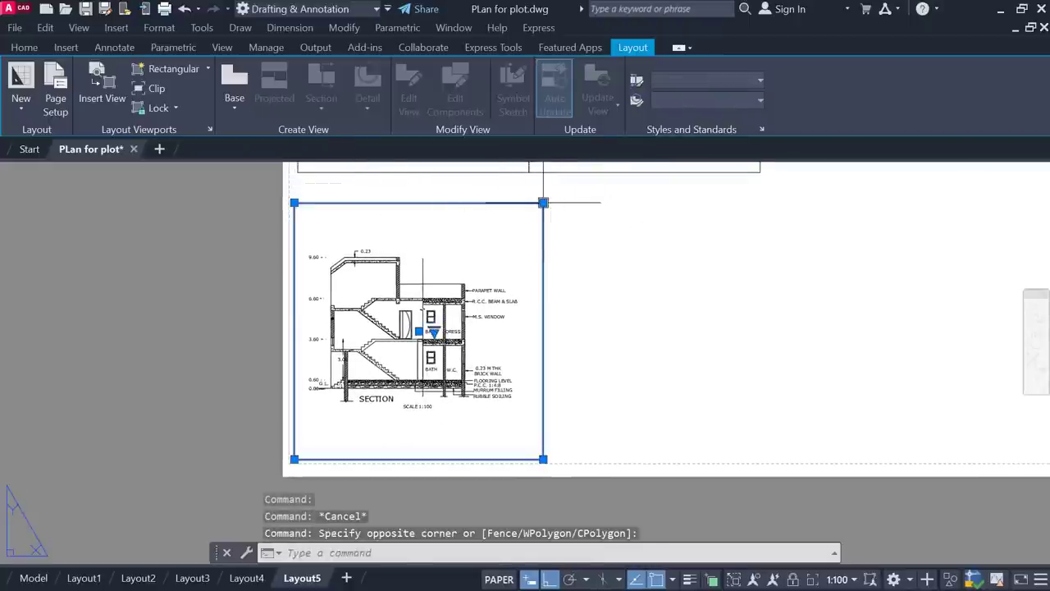
{"action": "left_click", "coordinate": [543, 202]}
{"action": "left_click", "coordinate": [543, 235]}
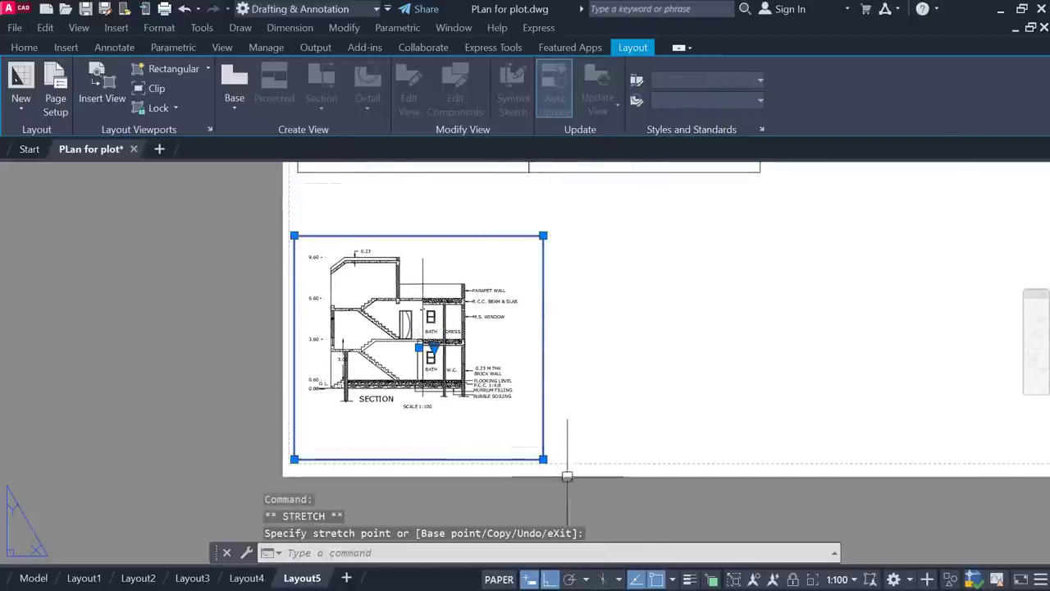
{"action": "left_click", "coordinate": [543, 424]}
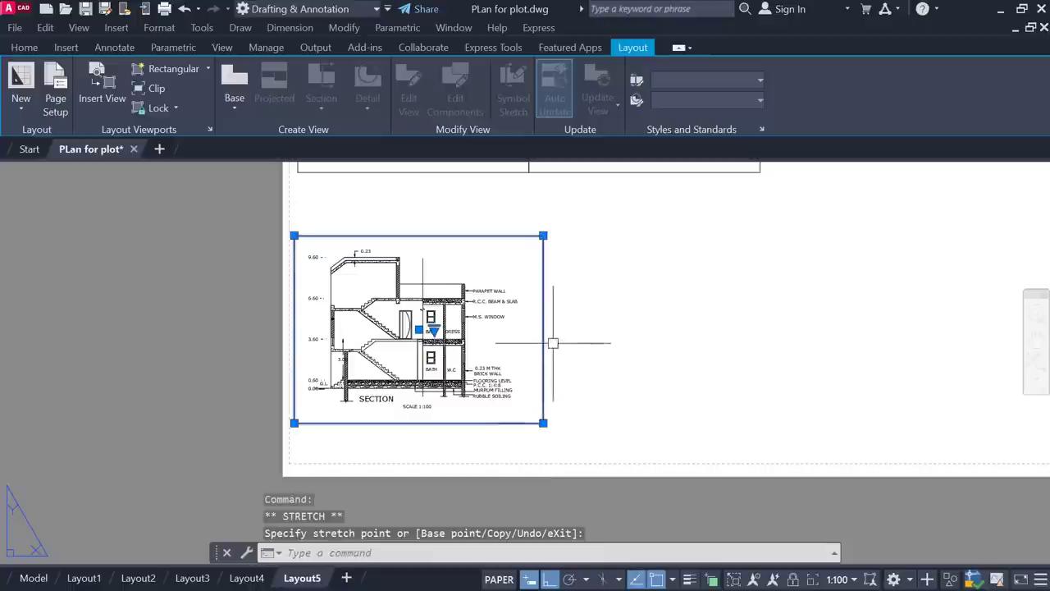
{"action": "left_click", "coordinate": [527, 236]}
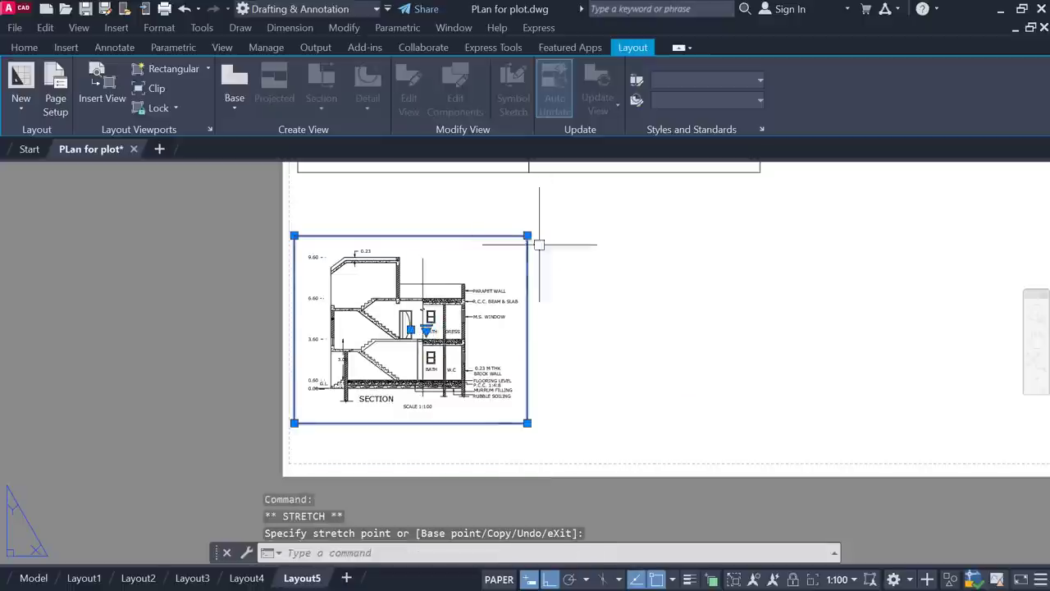
{"action": "key", "text": "Escape"}
Pan and zoom around Layout5 to check the three viewports, then clear the selection.
{"action": "scroll", "coordinate": [544, 293], "scroll_direction": "down", "scroll_amount": 2}
{"action": "scroll", "coordinate": [525, 282], "scroll_direction": "up", "scroll_amount": 2}
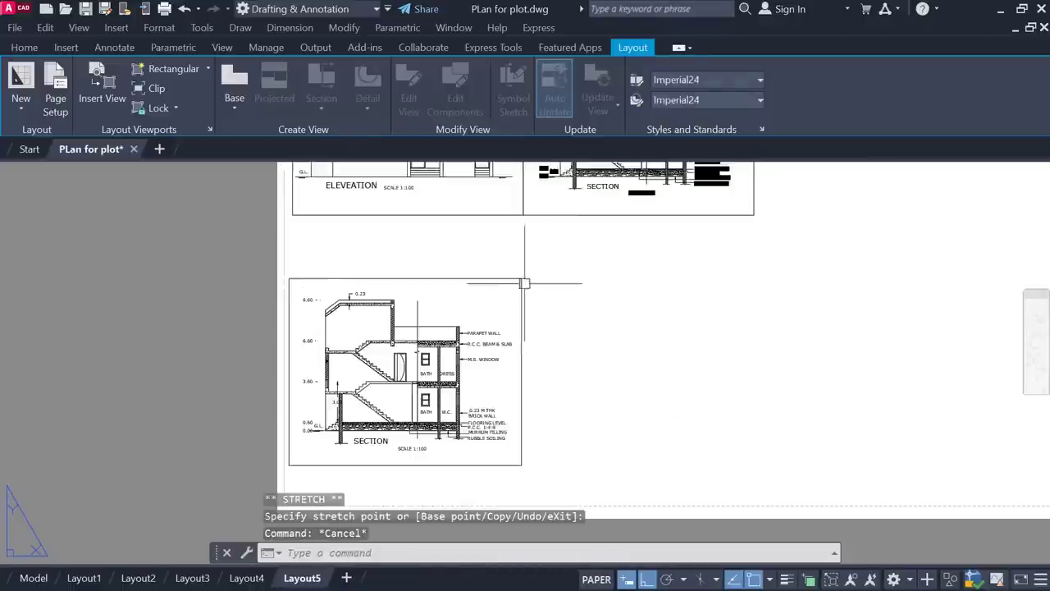
{"action": "left_click_drag", "start_coordinate": [502, 288], "coordinate": [499, 322]}
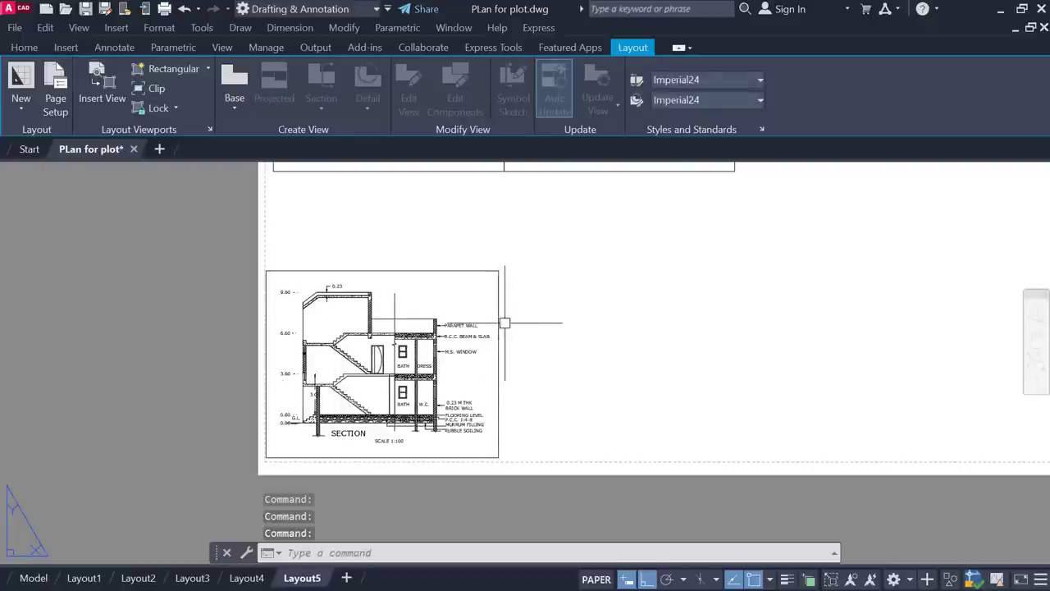
{"action": "key", "text": "Escape"}
{"action": "middle_click_drag", "start_coordinate": [557, 295], "coordinate": [457, 291]}
{"action": "middle_click_drag", "start_coordinate": [382, 344], "coordinate": [681, 289]}
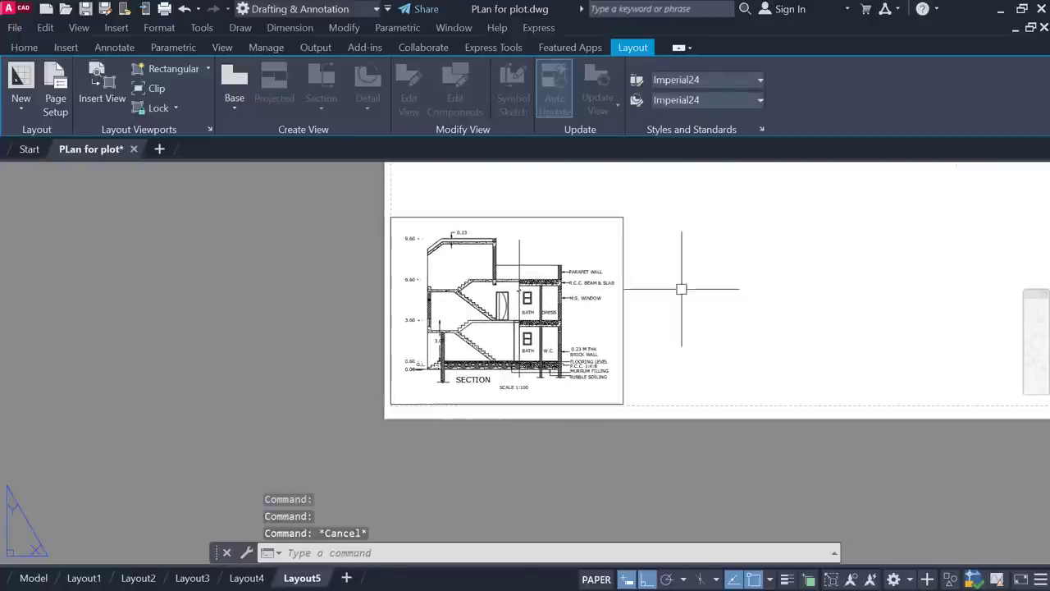
{"action": "scroll", "coordinate": [624, 246], "scroll_direction": "up", "scroll_amount": 3}
{"action": "left_click", "coordinate": [500, 238]}
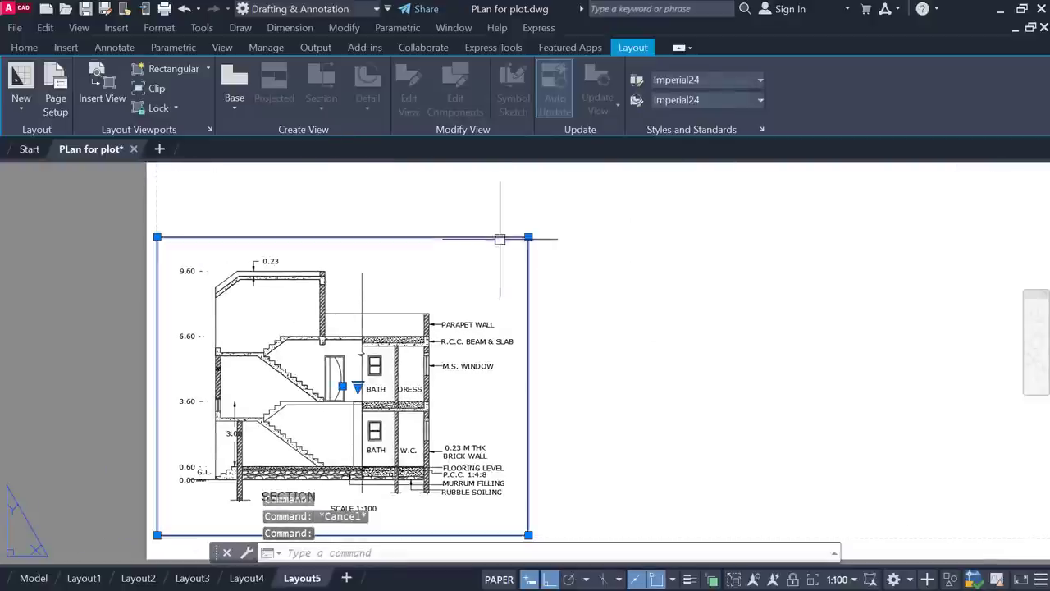
{"action": "scroll", "coordinate": [544, 272], "scroll_direction": "down", "scroll_amount": 4}
{"action": "middle_click_drag", "start_coordinate": [544, 271], "coordinate": [457, 290]}
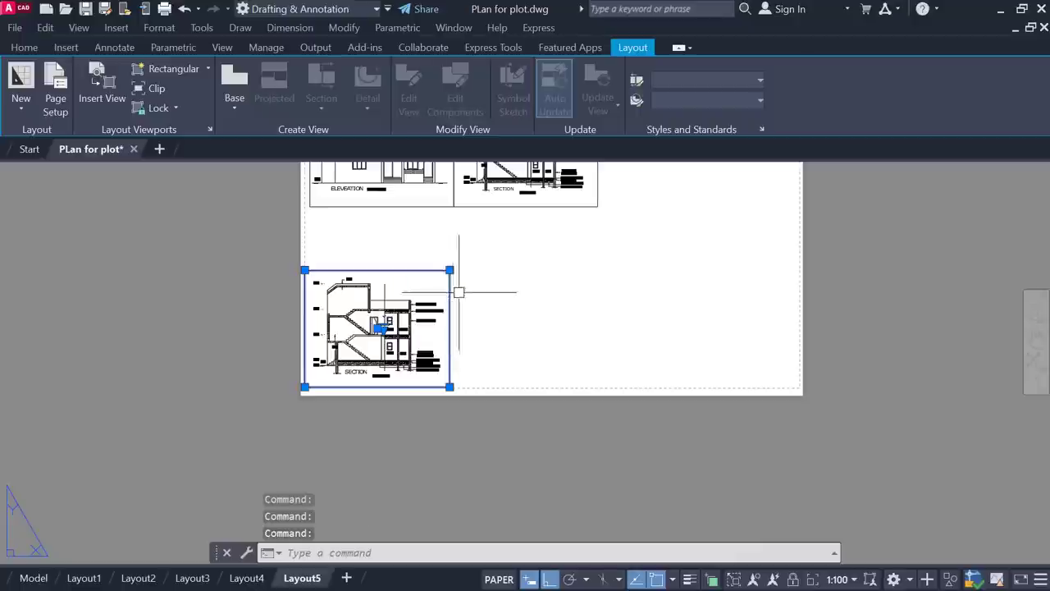
{"action": "key", "text": "Escape"}
{"action": "scroll", "coordinate": [458, 291], "scroll_direction": "up", "scroll_amount": 2}
{"action": "left_click", "coordinate": [24, 48]}
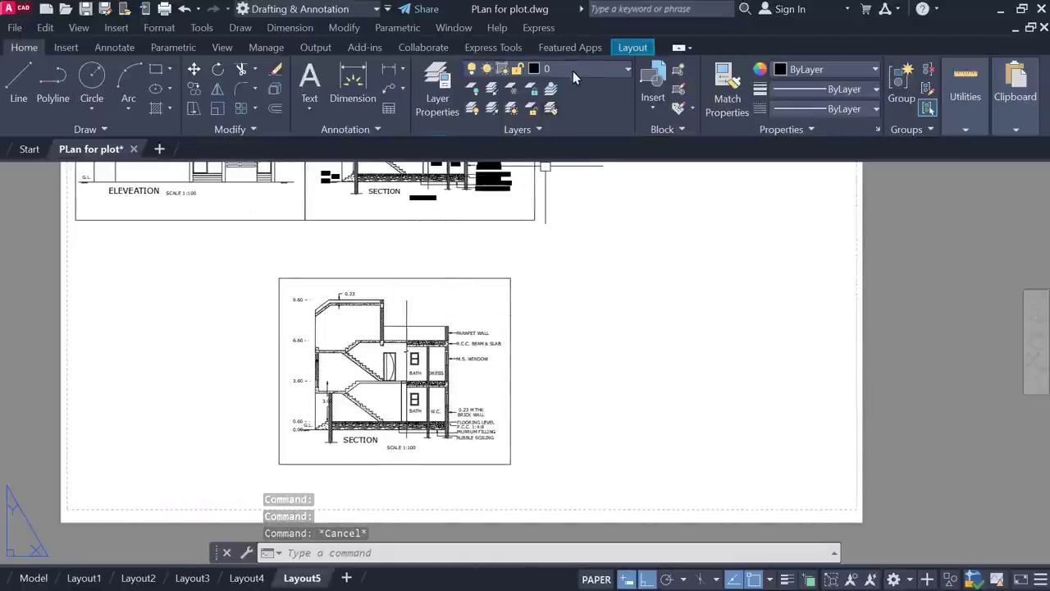
Create a new layer named 'box' in Layer Properties.
{"action": "left_click", "coordinate": [452, 96]}
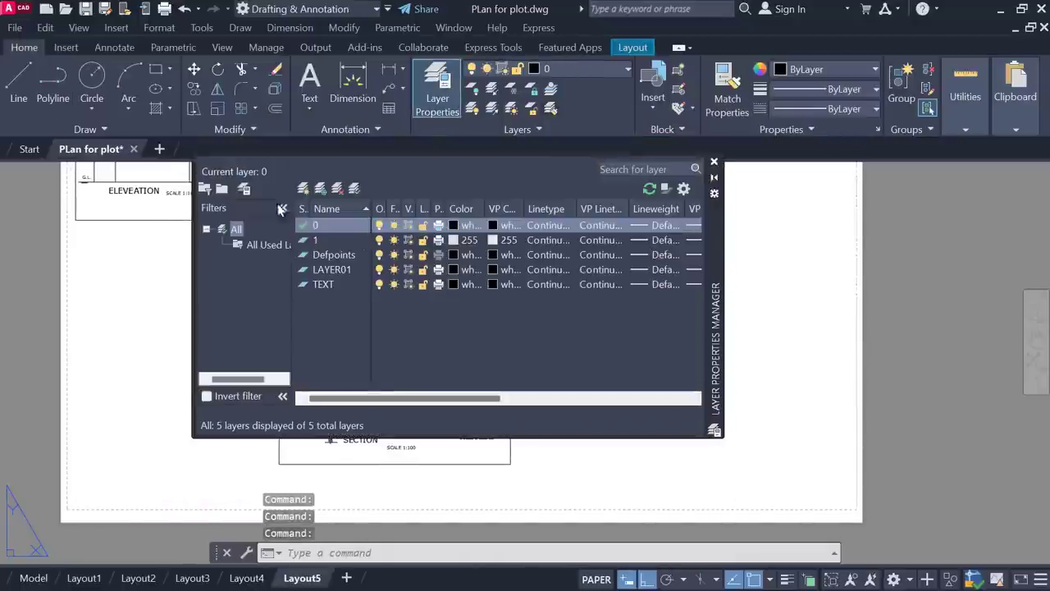
{"action": "left_click", "coordinate": [302, 188]}
{"action": "type", "text": "box"}
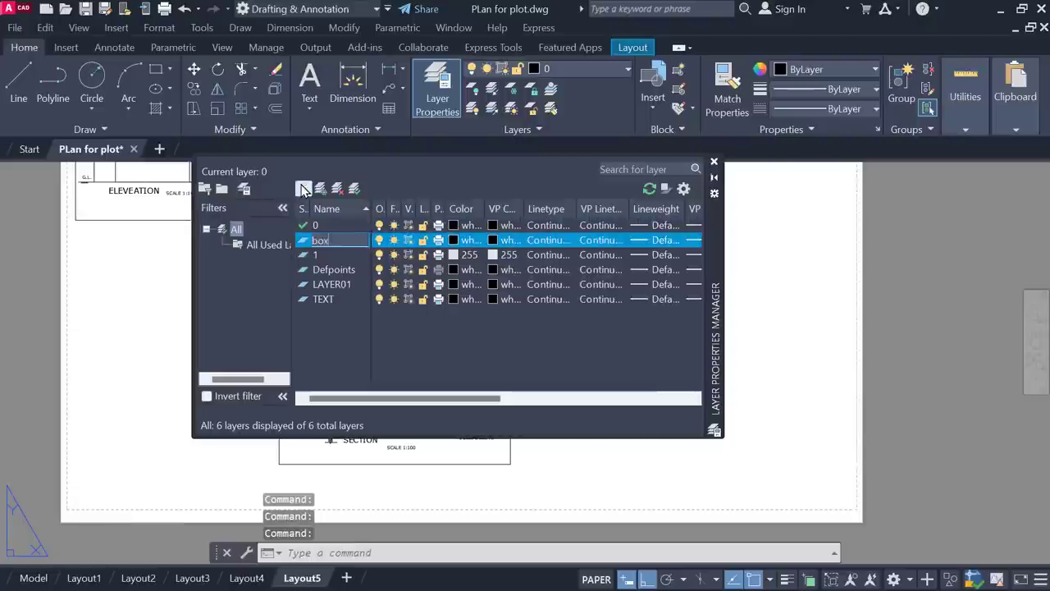
{"action": "key", "text": "Return"}
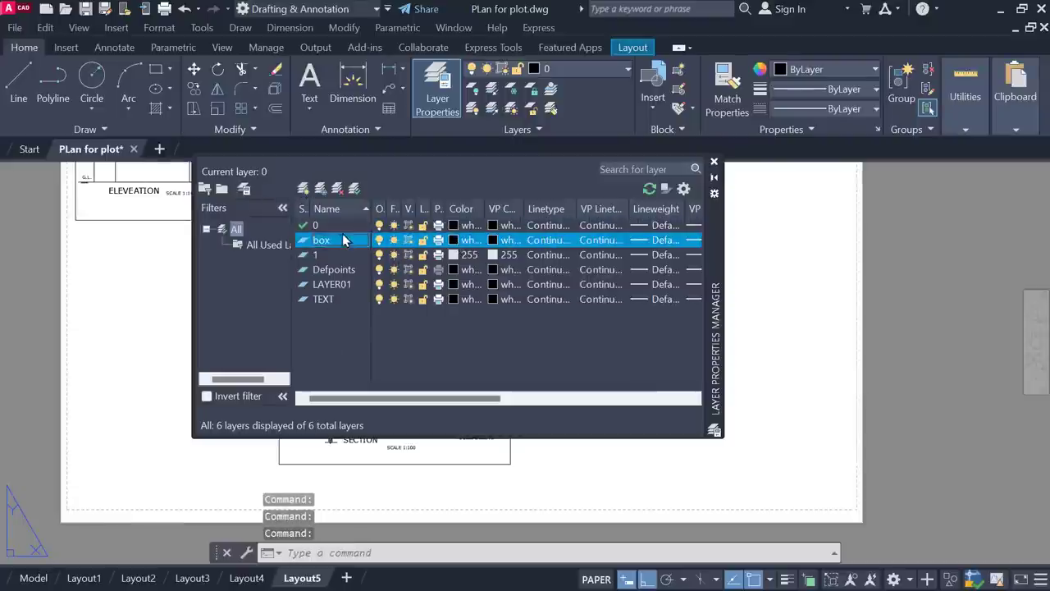
{"action": "left_click", "coordinate": [714, 164]}
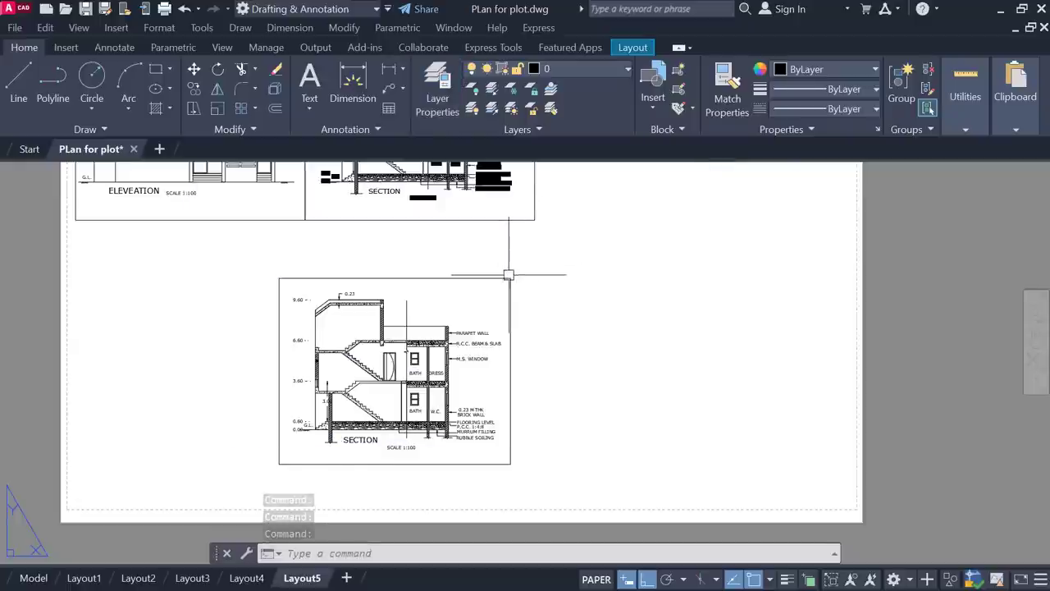
Put all three viewports on layer box and turn box off to hide the frames.
{"action": "left_click", "coordinate": [509, 274]}
{"action": "left_click", "coordinate": [508, 220]}
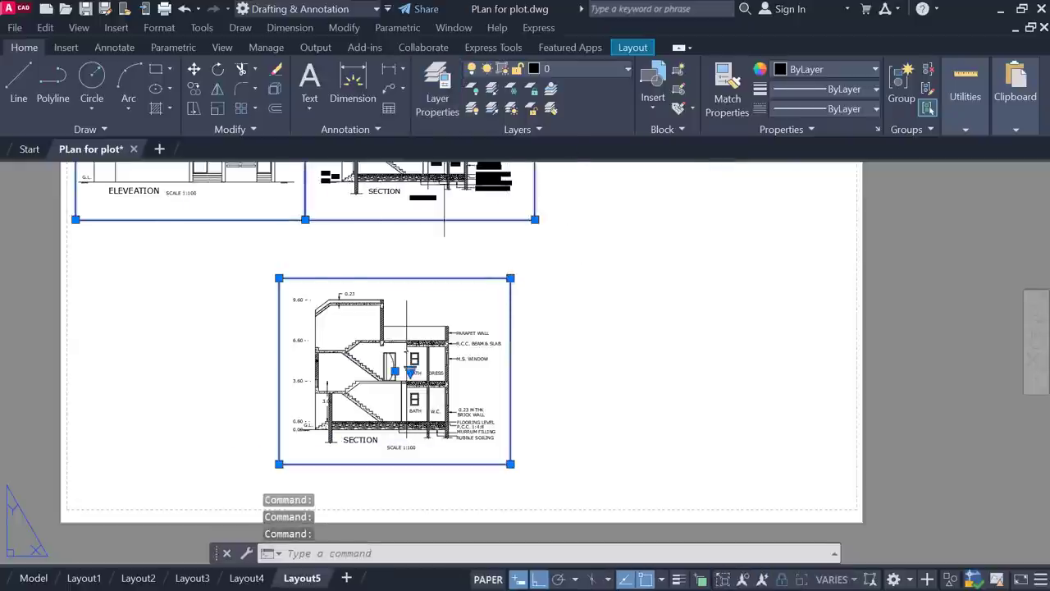
{"action": "left_click", "coordinate": [605, 72]}
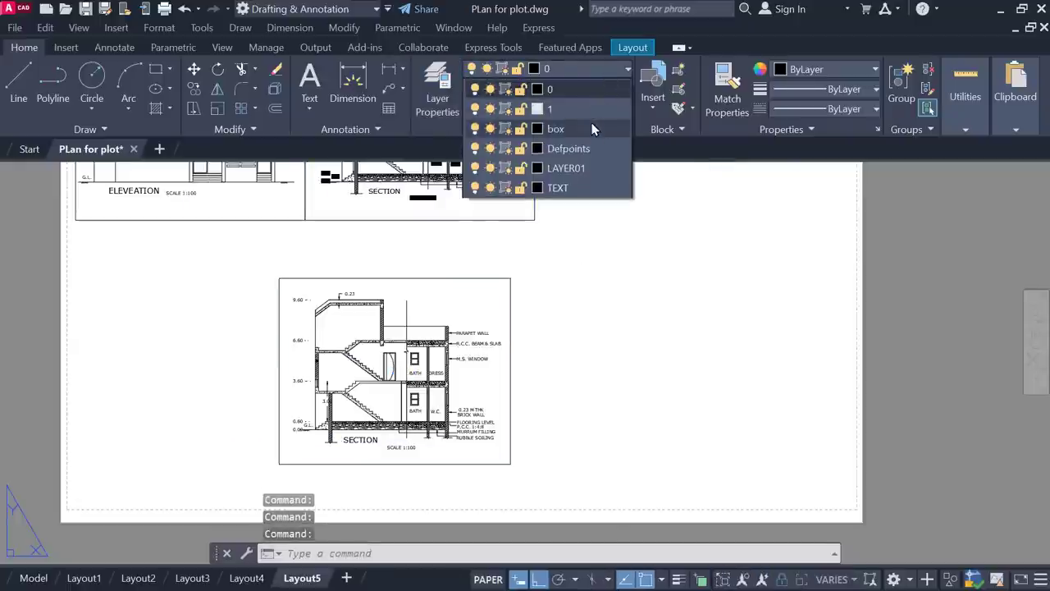
{"action": "left_click", "coordinate": [585, 132]}
{"action": "left_click", "coordinate": [596, 72]}
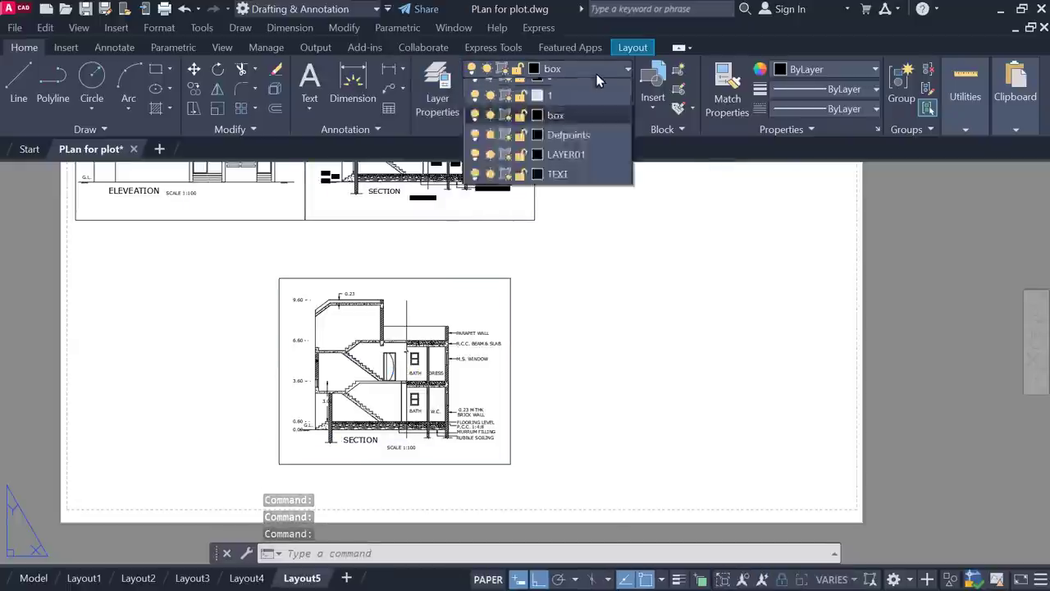
{"action": "left_click", "coordinate": [475, 131]}
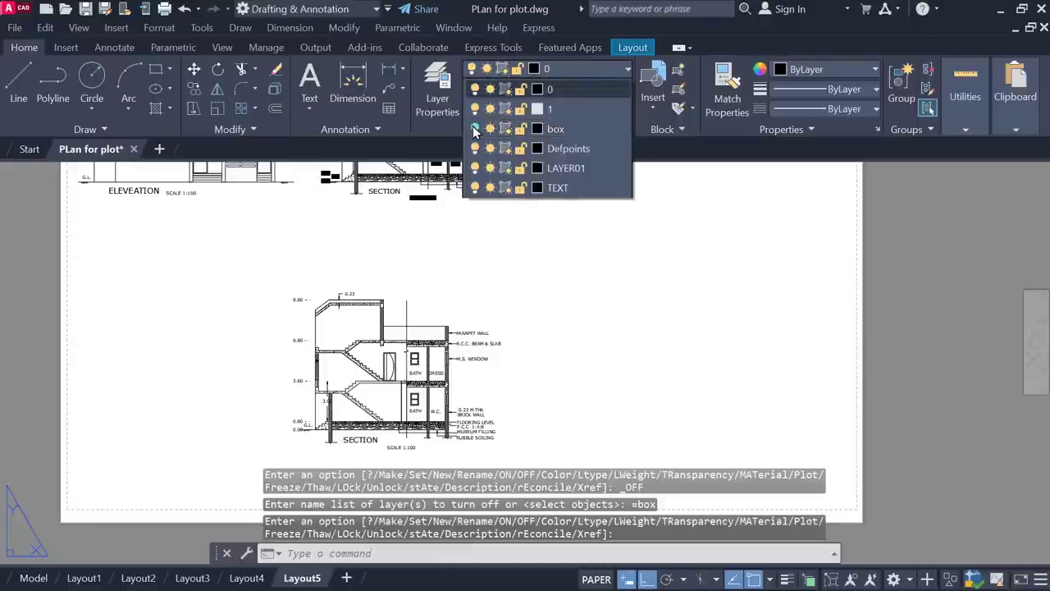
{"action": "scroll", "coordinate": [620, 303], "scroll_direction": "down", "scroll_amount": 2}
{"action": "middle_click_drag", "start_coordinate": [620, 302], "coordinate": [519, 379]}
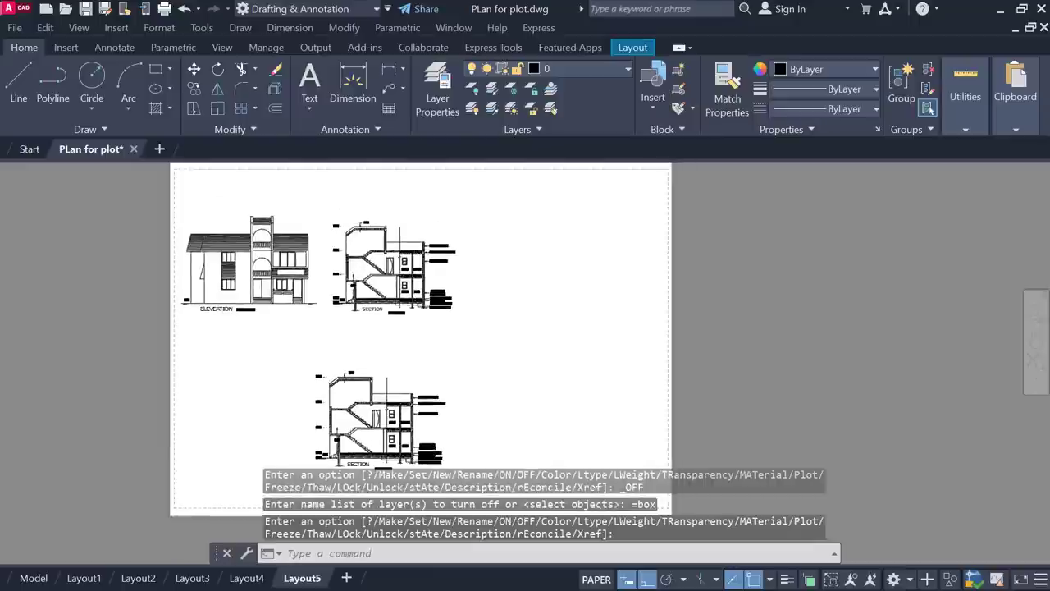
{"action": "middle_click_drag", "start_coordinate": [481, 349], "coordinate": [608, 314]}
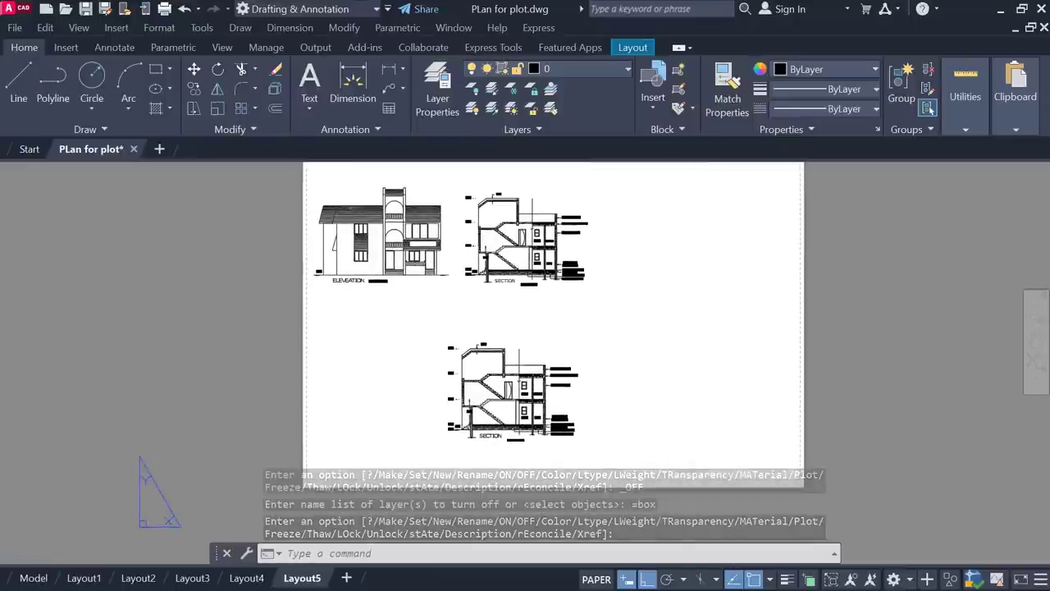
{"action": "scroll", "coordinate": [520, 326], "scroll_direction": "up", "scroll_amount": 2}
{"action": "scroll", "coordinate": [519, 325], "scroll_direction": "up", "scroll_amount": 3}
{"action": "scroll", "coordinate": [519, 325], "scroll_direction": "down", "scroll_amount": 2}
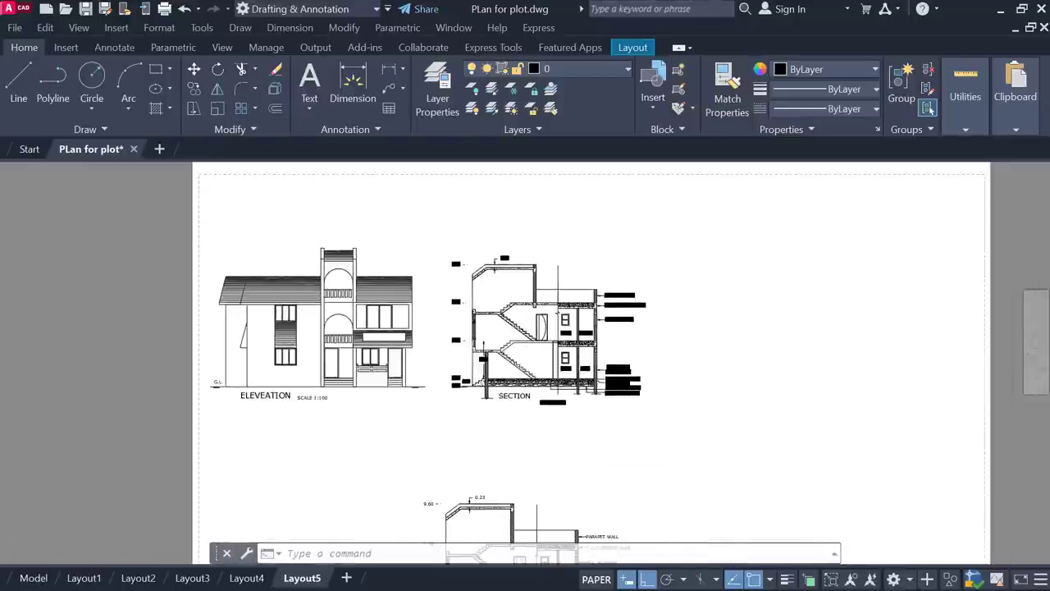
{"action": "middle_click_drag", "start_coordinate": [439, 414], "coordinate": [414, 248]}
{"action": "scroll", "coordinate": [415, 442], "scroll_direction": "up", "scroll_amount": 1}
{"action": "scroll", "coordinate": [369, 410], "scroll_direction": "up", "scroll_amount": 3}
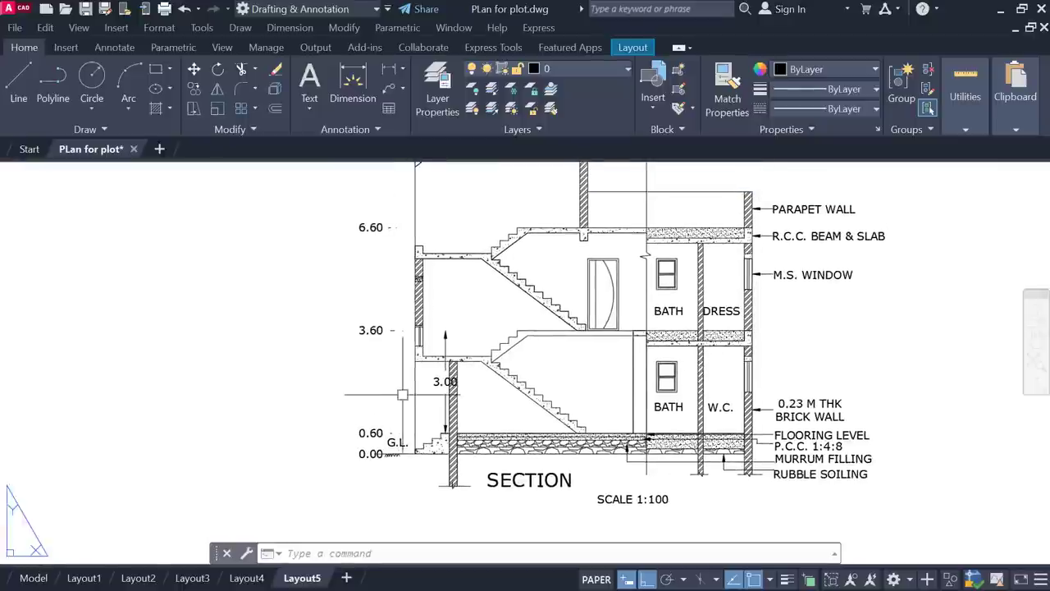
{"action": "scroll", "coordinate": [386, 370], "scroll_direction": "down", "scroll_amount": 4}
{"action": "scroll", "coordinate": [437, 369], "scroll_direction": "up", "scroll_amount": 1}
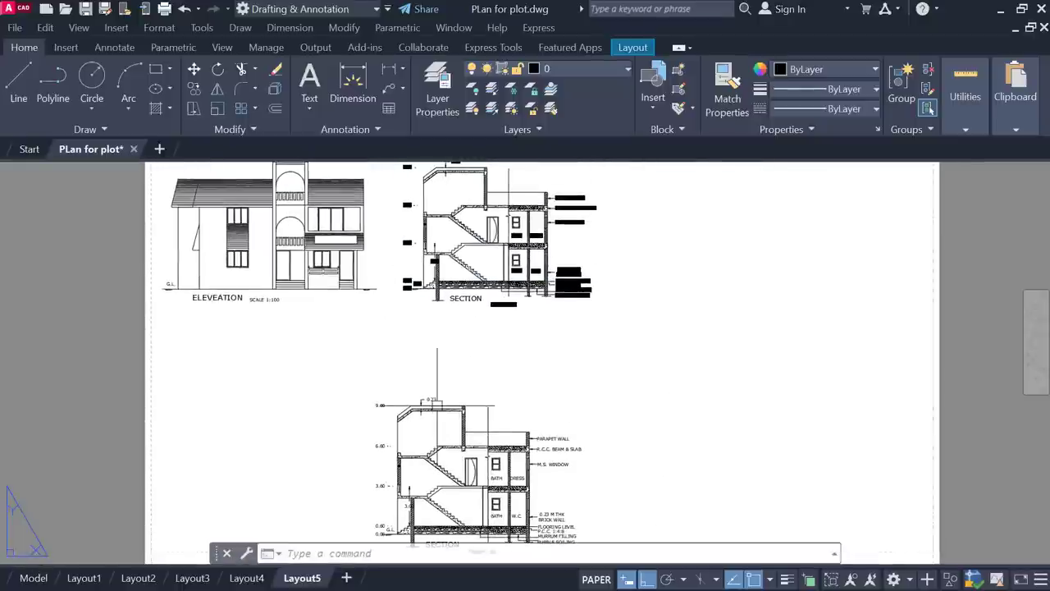
{"action": "left_click", "coordinate": [591, 69]}
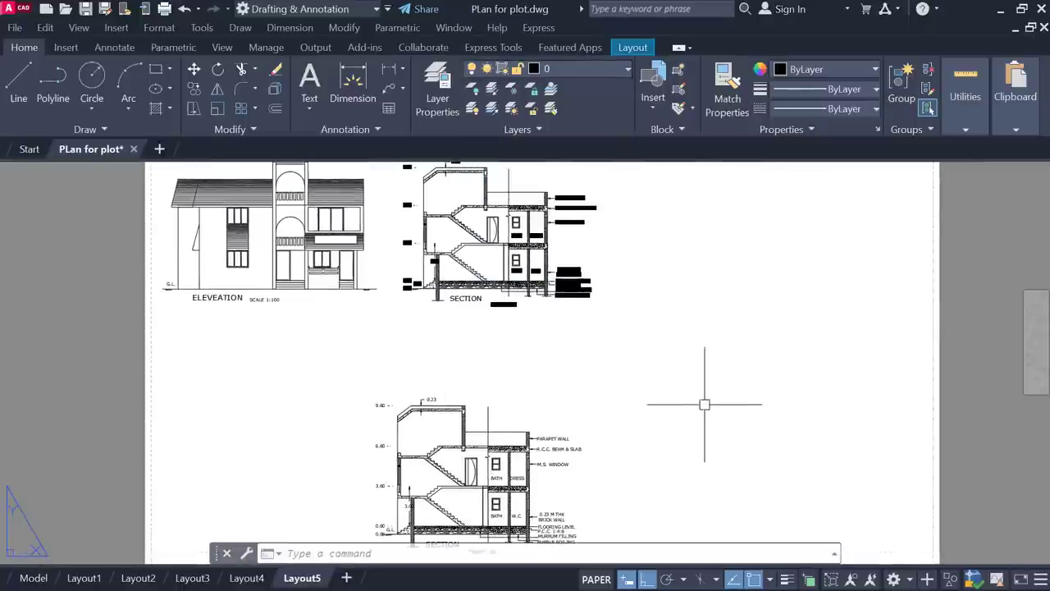
{"action": "scroll", "coordinate": [557, 368], "scroll_direction": "down", "scroll_amount": 3}
{"action": "scroll", "coordinate": [434, 257], "scroll_direction": "up", "scroll_amount": 4}
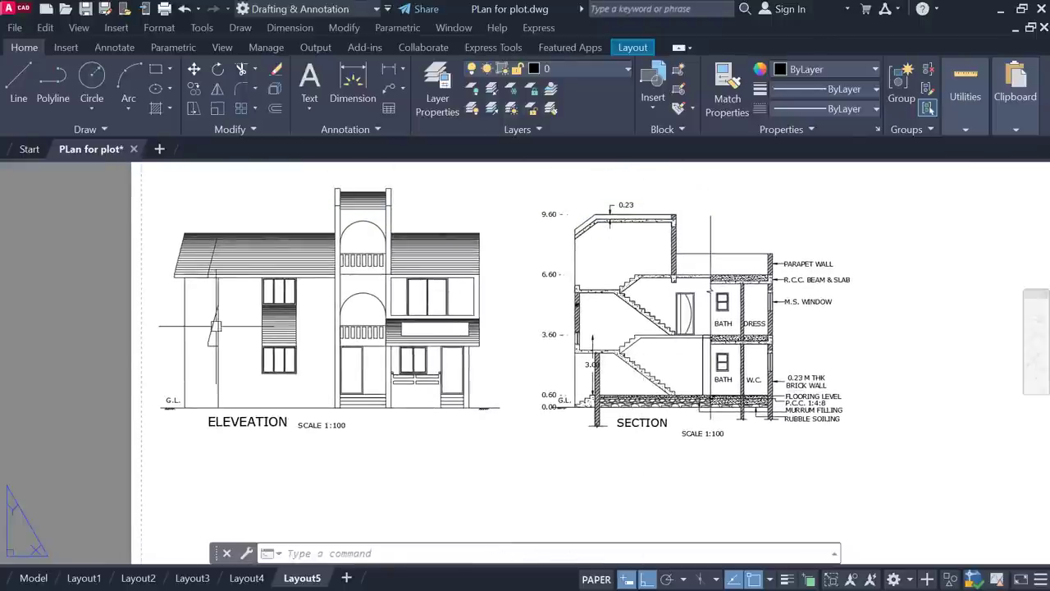
{"action": "scroll", "coordinate": [711, 289], "scroll_direction": "down", "scroll_amount": 1}
{"action": "scroll", "coordinate": [698, 363], "scroll_direction": "up", "scroll_amount": 3}
{"action": "scroll", "coordinate": [698, 364], "scroll_direction": "up", "scroll_amount": 2}
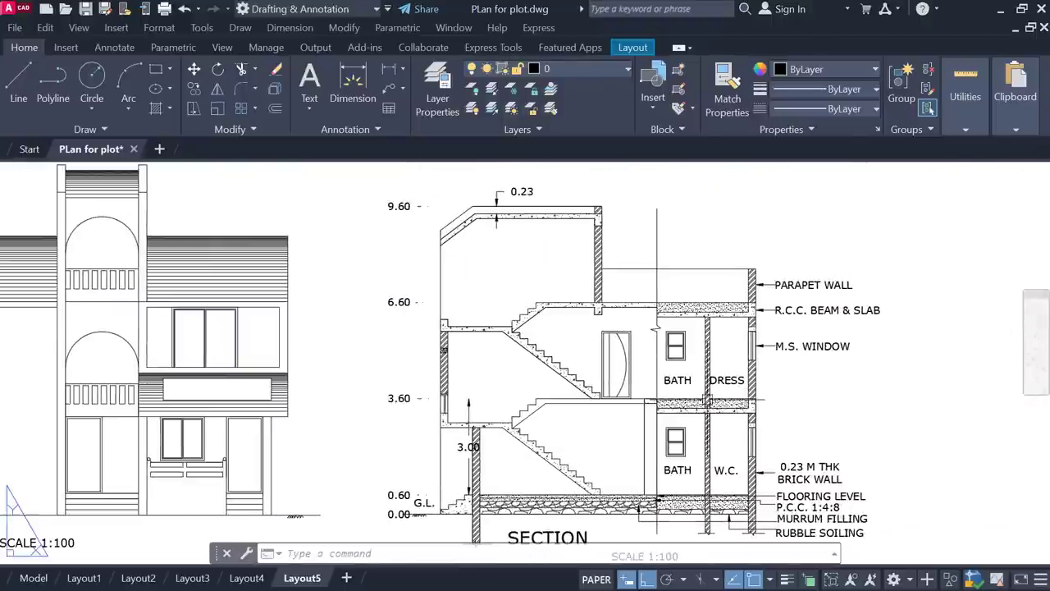
{"action": "scroll", "coordinate": [656, 328], "scroll_direction": "down", "scroll_amount": 1}
{"action": "scroll", "coordinate": [657, 329], "scroll_direction": "down", "scroll_amount": 2}
{"action": "scroll", "coordinate": [502, 474], "scroll_direction": "up", "scroll_amount": 1}
{"action": "scroll", "coordinate": [501, 474], "scroll_direction": "up", "scroll_amount": 1}
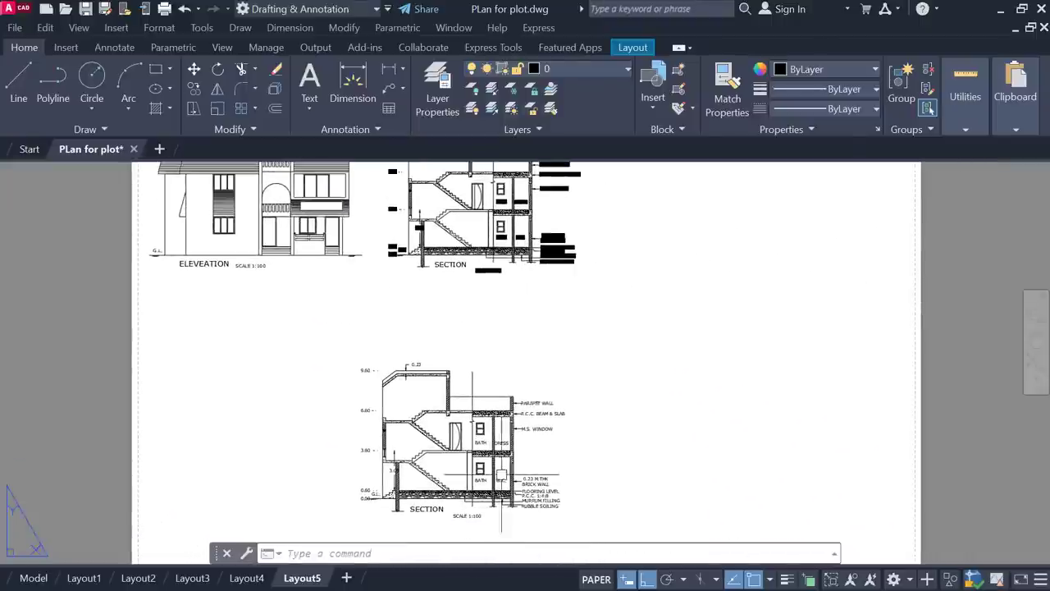
{"action": "middle_click_drag", "start_coordinate": [501, 475], "coordinate": [480, 470]}
{"action": "left_click", "coordinate": [415, 456]}
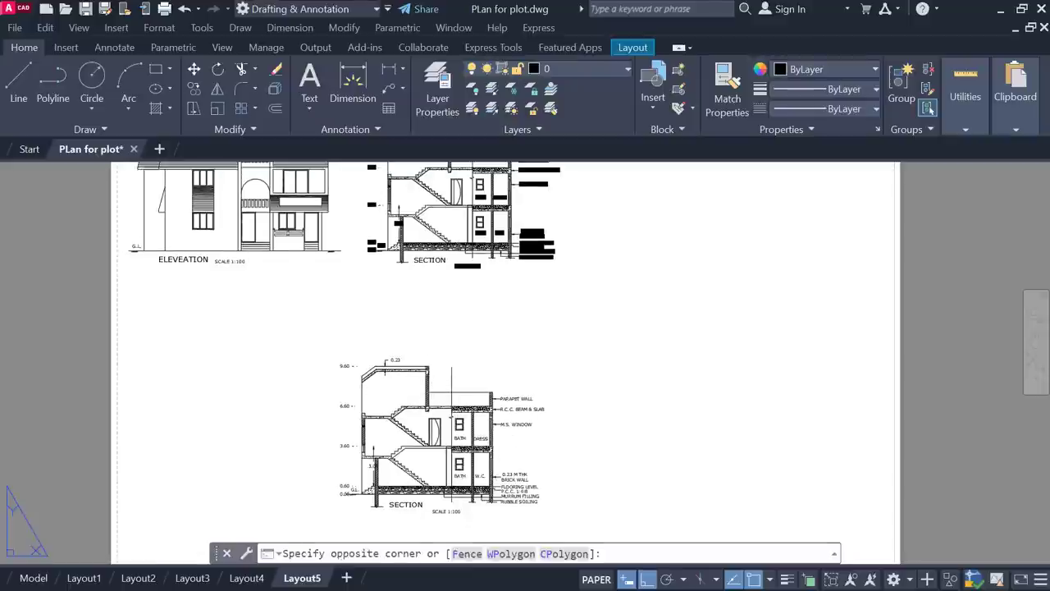
{"action": "scroll", "coordinate": [415, 459], "scroll_direction": "up", "scroll_amount": 3}
{"action": "mouse_move", "coordinate": [507, 529]}
{"action": "middle_mouse_down"}
{"action": "mouse_move", "coordinate": [489, 379]}
{"action": "mouse_move", "coordinate": [491, 402]}
{"action": "middle_mouse_up"}
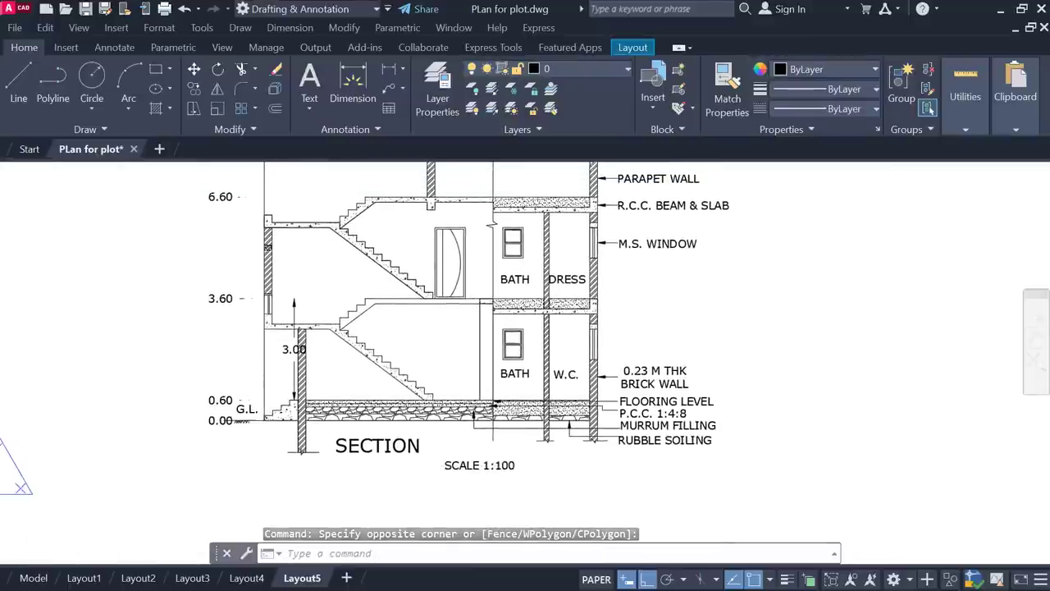
{"action": "scroll", "coordinate": [455, 322], "scroll_direction": "down", "scroll_amount": 4}
{"action": "scroll", "coordinate": [515, 293], "scroll_direction": "down", "scroll_amount": 2}
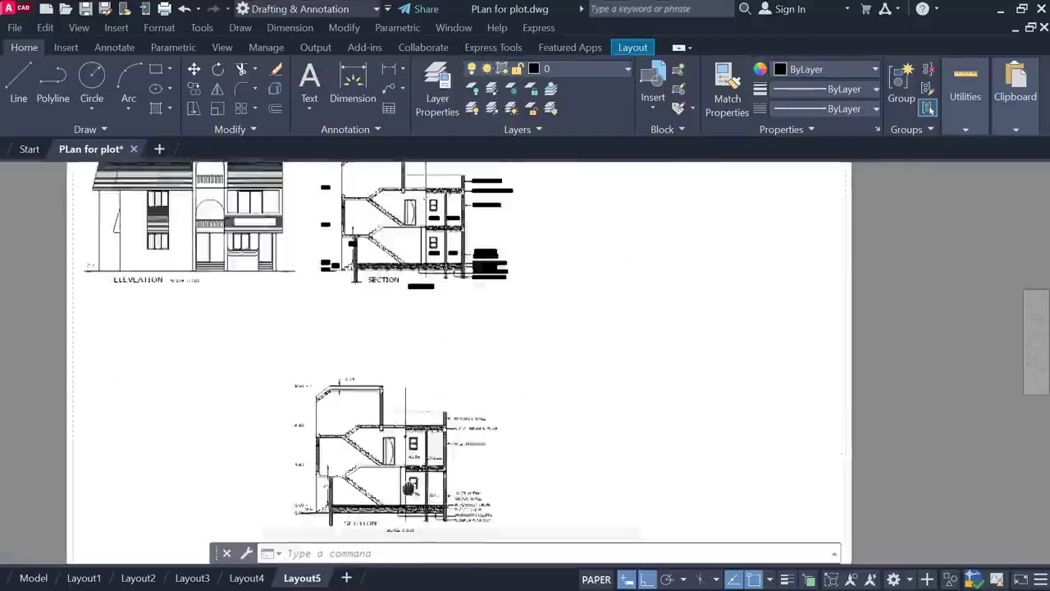
{"action": "scroll", "coordinate": [492, 296], "scroll_direction": "down", "scroll_amount": 2}
{"action": "scroll", "coordinate": [295, 304], "scroll_direction": "up", "scroll_amount": 2}
{"action": "scroll", "coordinate": [273, 308], "scroll_direction": "up", "scroll_amount": 2}
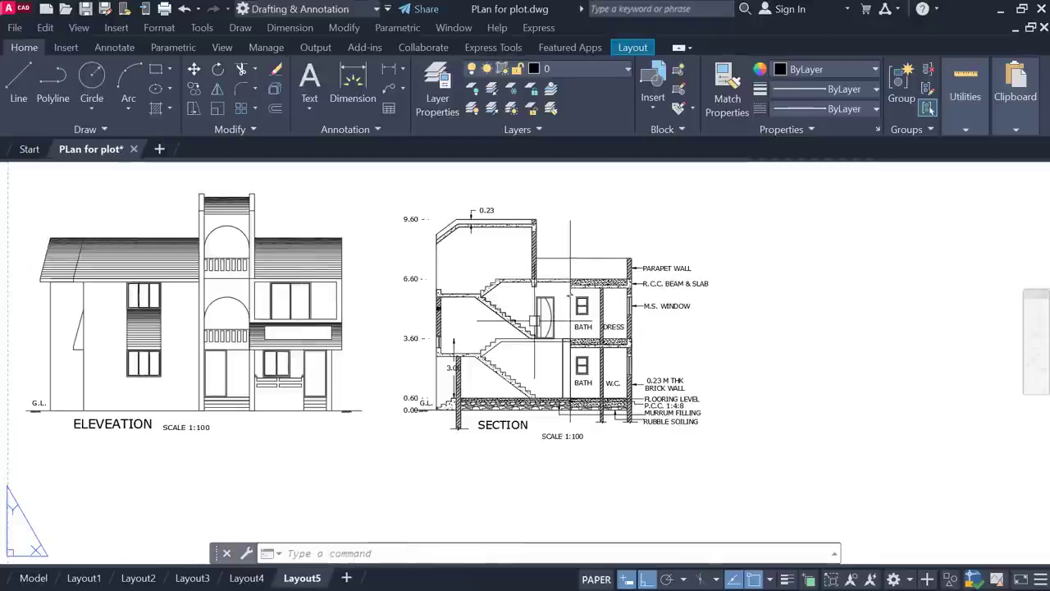
{"action": "scroll", "coordinate": [490, 248], "scroll_direction": "down", "scroll_amount": 3}
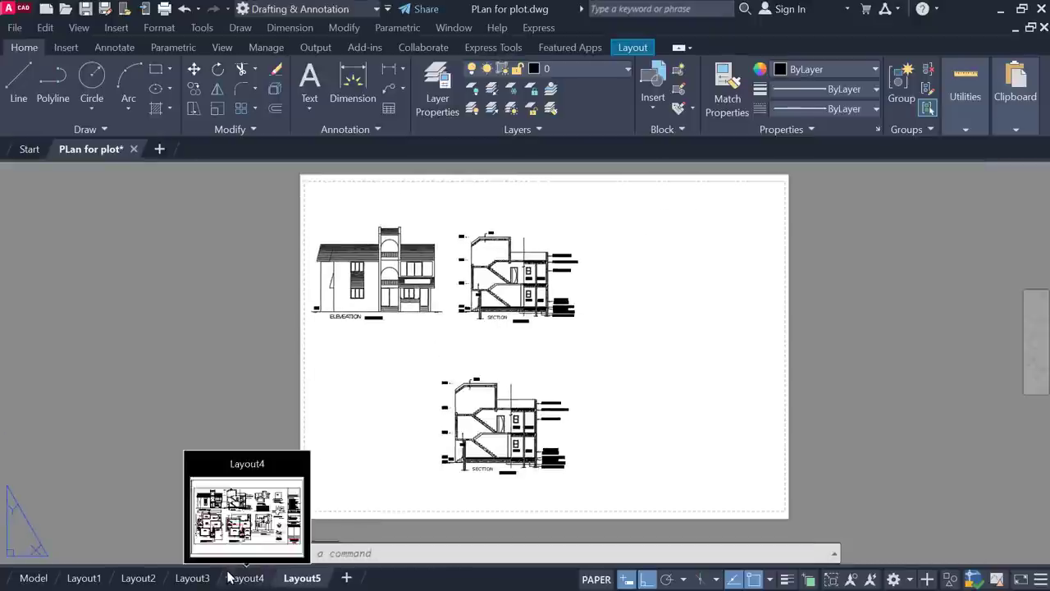
Open Layout3, enter its viewport with MS, then return to paper space.
{"action": "left_click", "coordinate": [191, 577]}
{"action": "scroll", "coordinate": [463, 328], "scroll_direction": "down", "scroll_amount": 1}
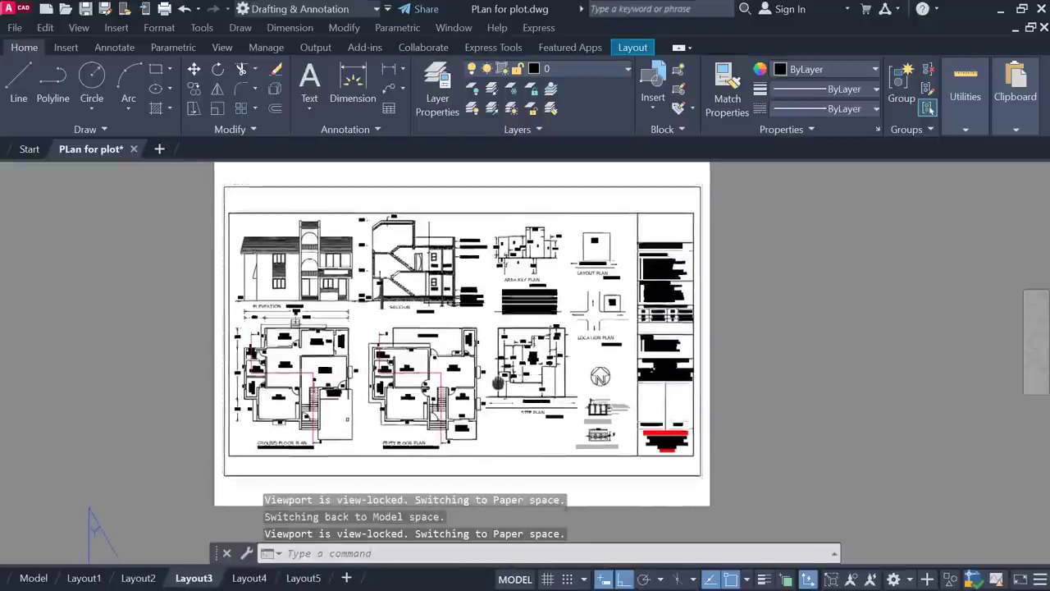
{"action": "mouse_move", "coordinate": [517, 402]}
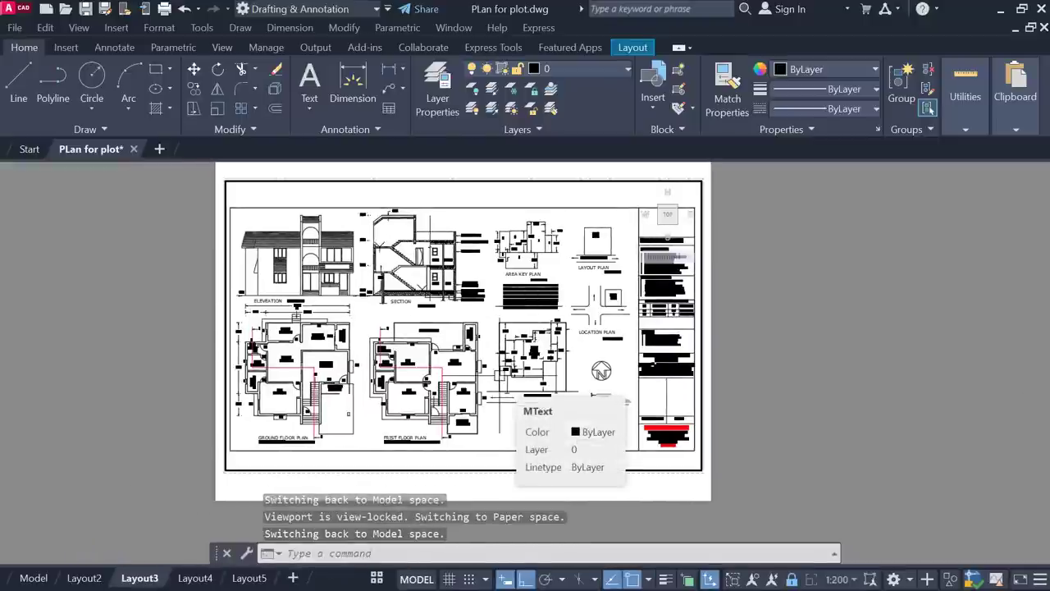
{"action": "type", "text": "ms"}
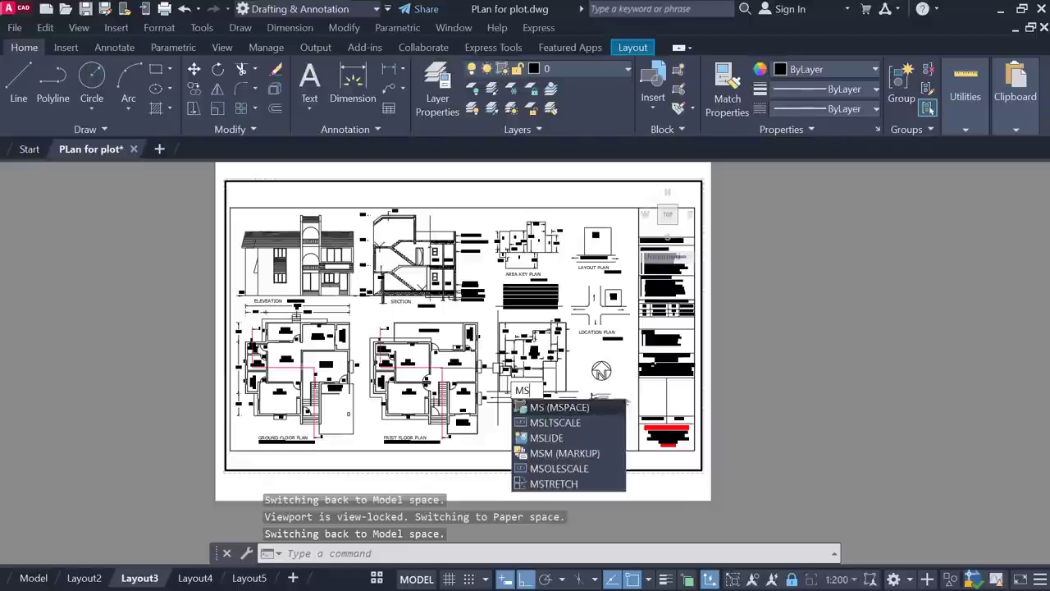
{"action": "key", "text": "Return"}
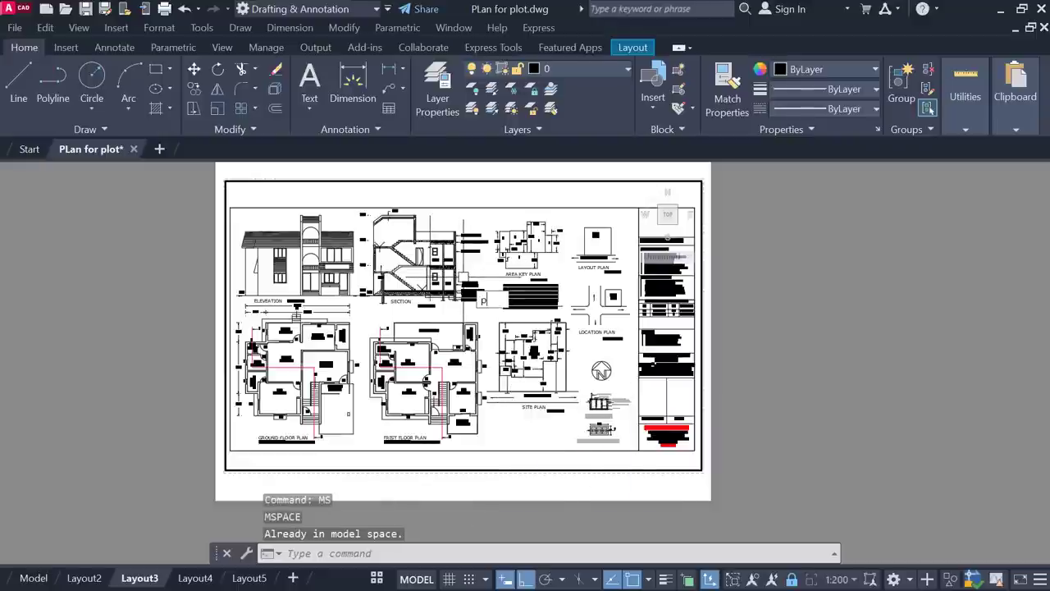
{"action": "key", "text": "Return"}
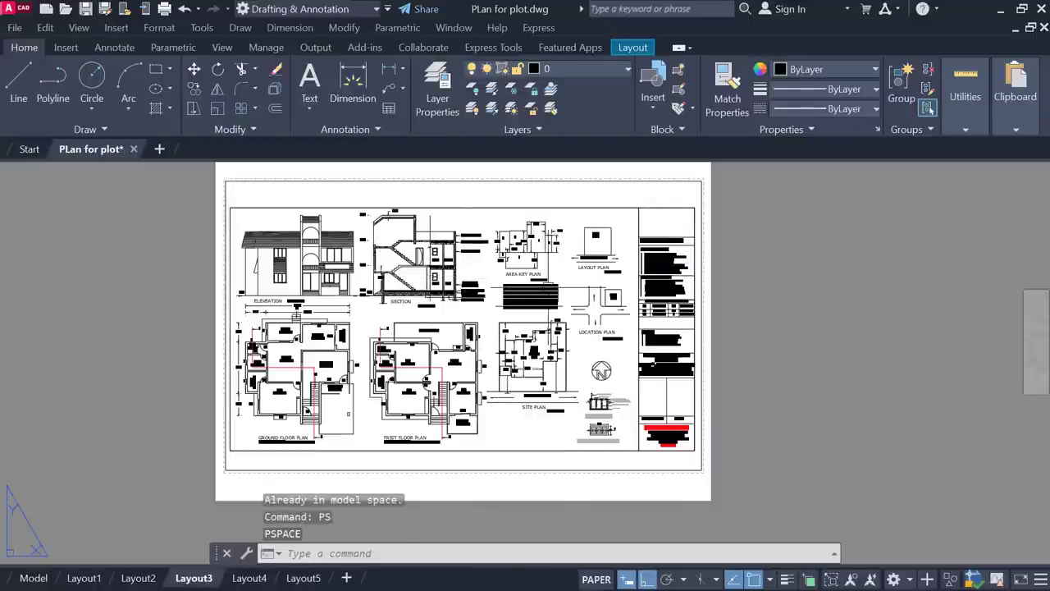
{"action": "left_click", "coordinate": [633, 47]}
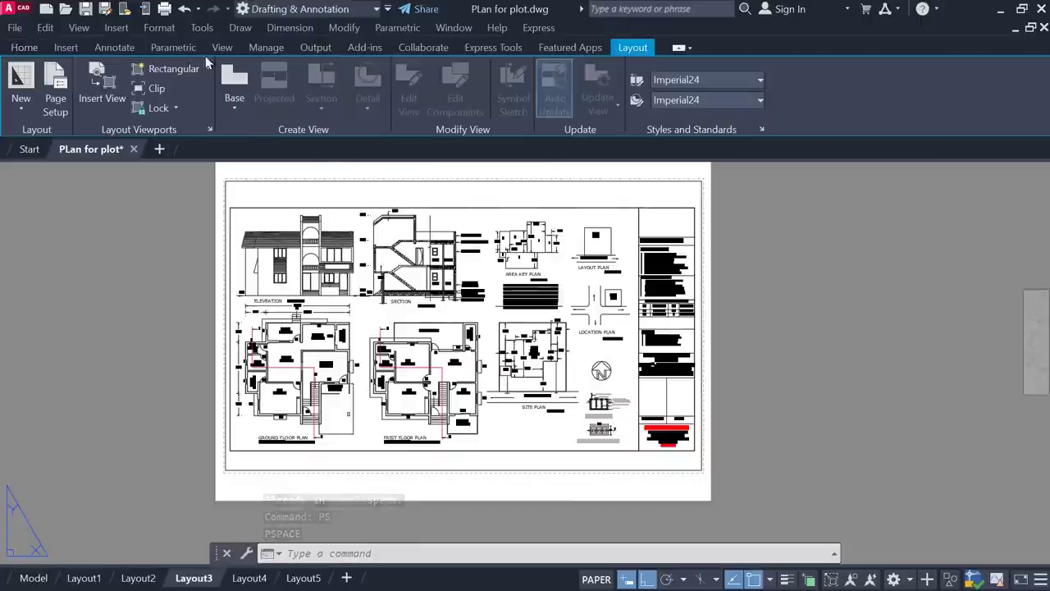
Edit Layout3's page setup to DWG To PDF, ISO A4, 1000 mm = 1 unit, and confirm.
{"action": "left_click", "coordinate": [55, 90]}
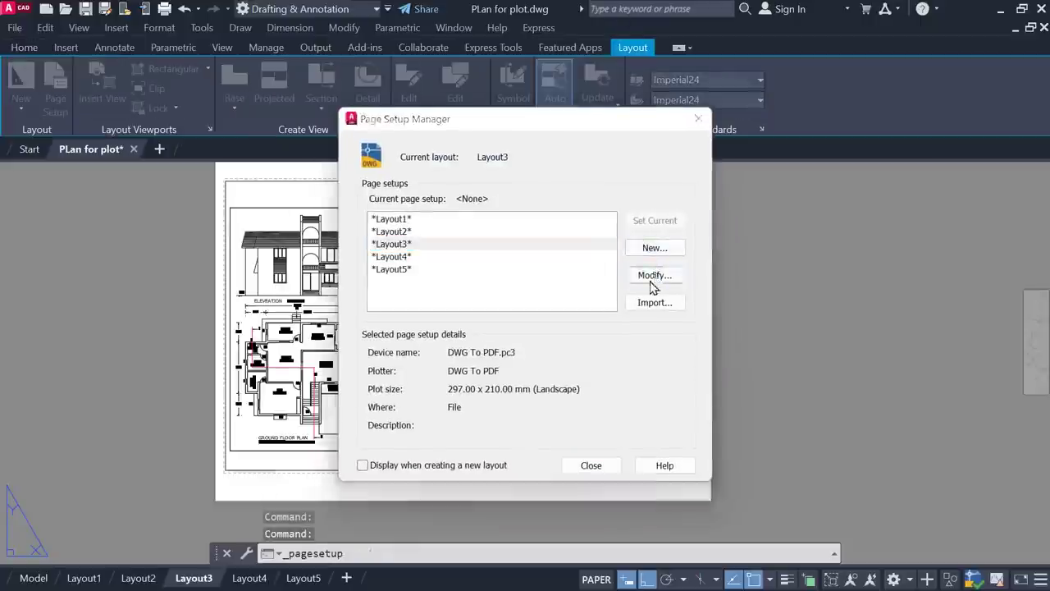
{"action": "left_click", "coordinate": [654, 276]}
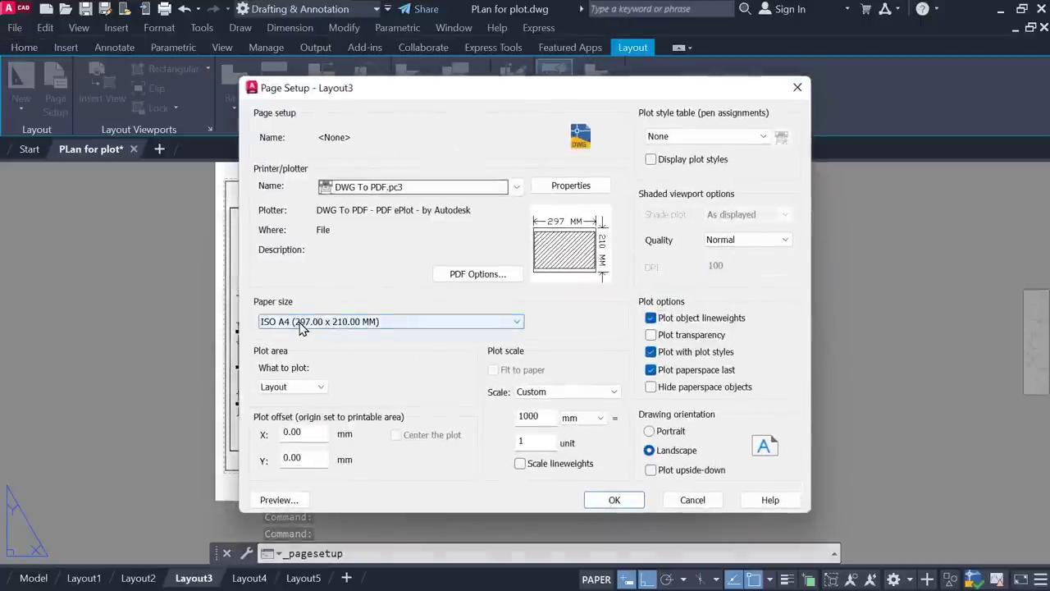
{"action": "left_click", "coordinate": [300, 321]}
{"action": "left_click", "coordinate": [302, 320]}
{"action": "key", "text": "Tab"}
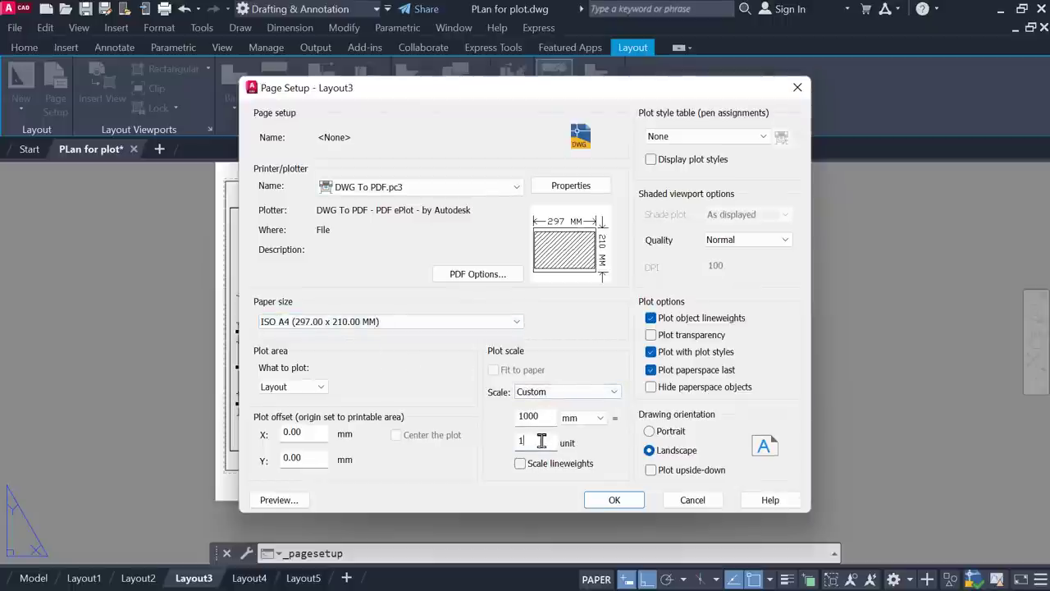
{"action": "left_click", "coordinate": [544, 418]}
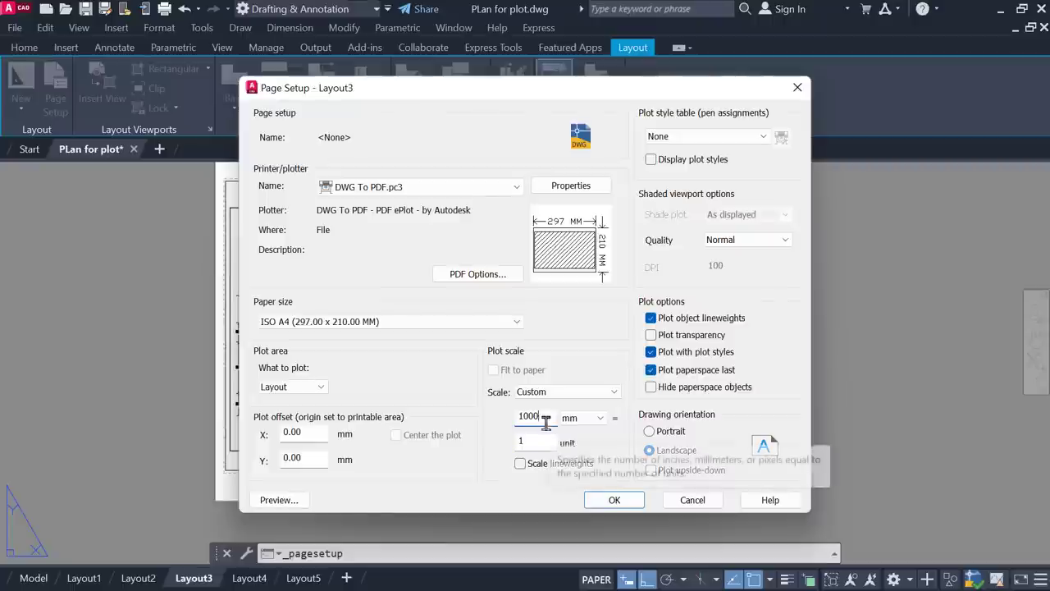
{"action": "left_click", "coordinate": [615, 502]}
{"action": "left_click", "coordinate": [598, 473]}
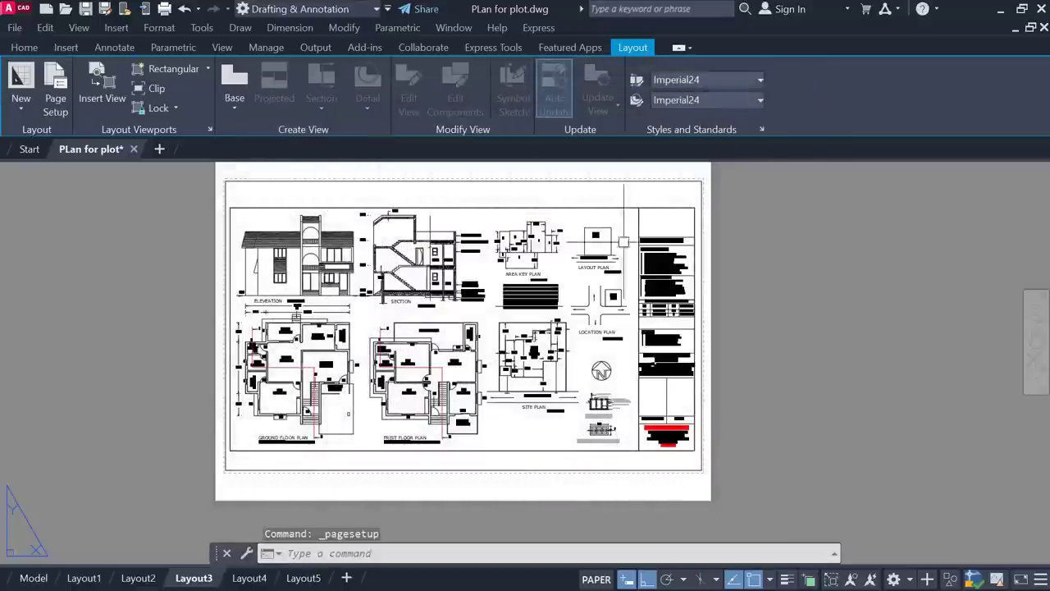
Lock Layout3's viewport view after confirming its scale is 1:200.
{"action": "left_click", "coordinate": [646, 180]}
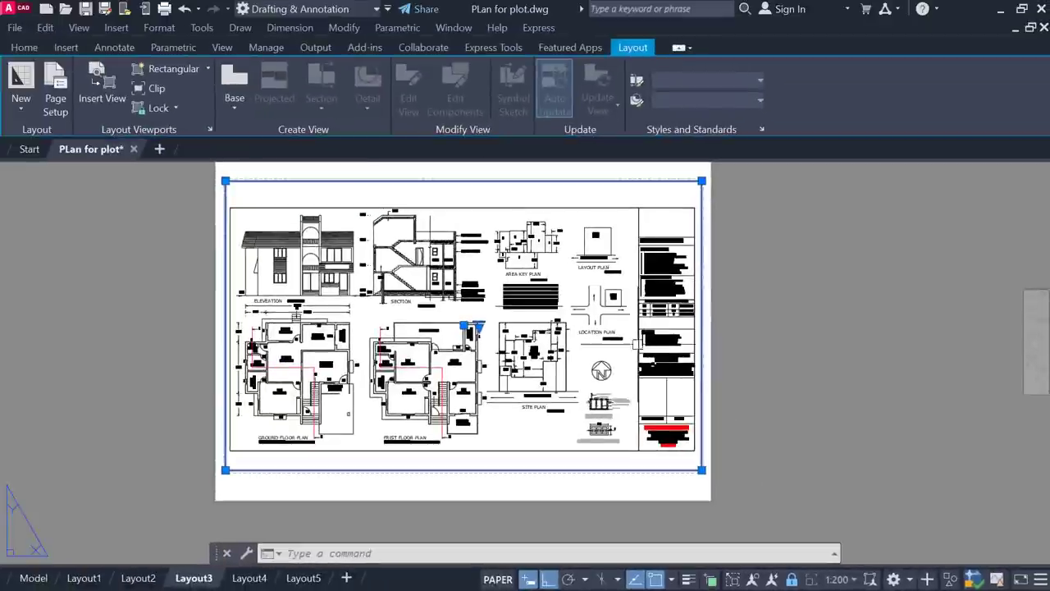
{"action": "left_click", "coordinate": [159, 115]}
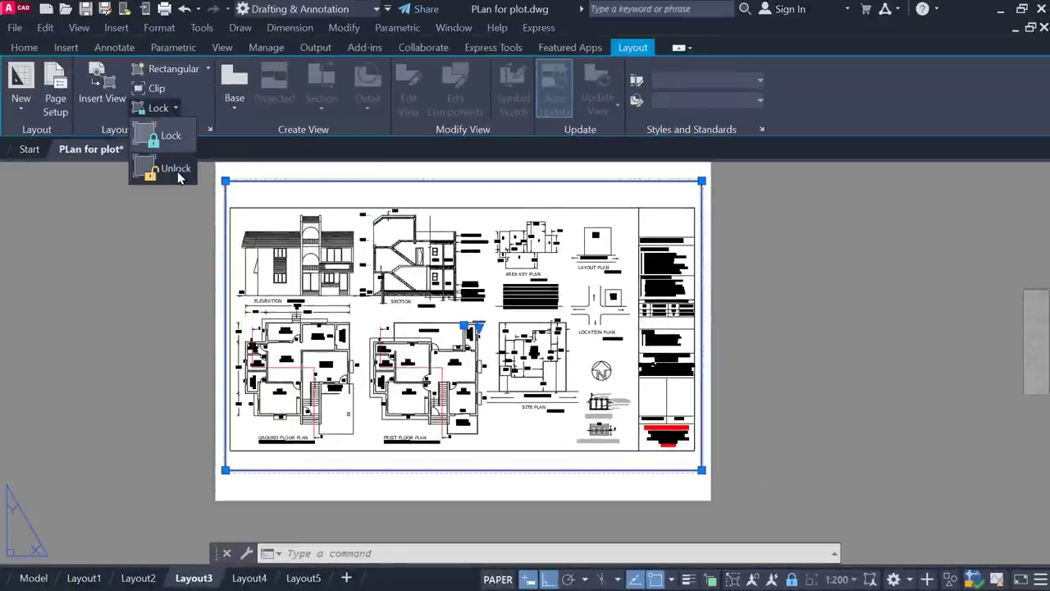
{"action": "left_click", "coordinate": [179, 172]}
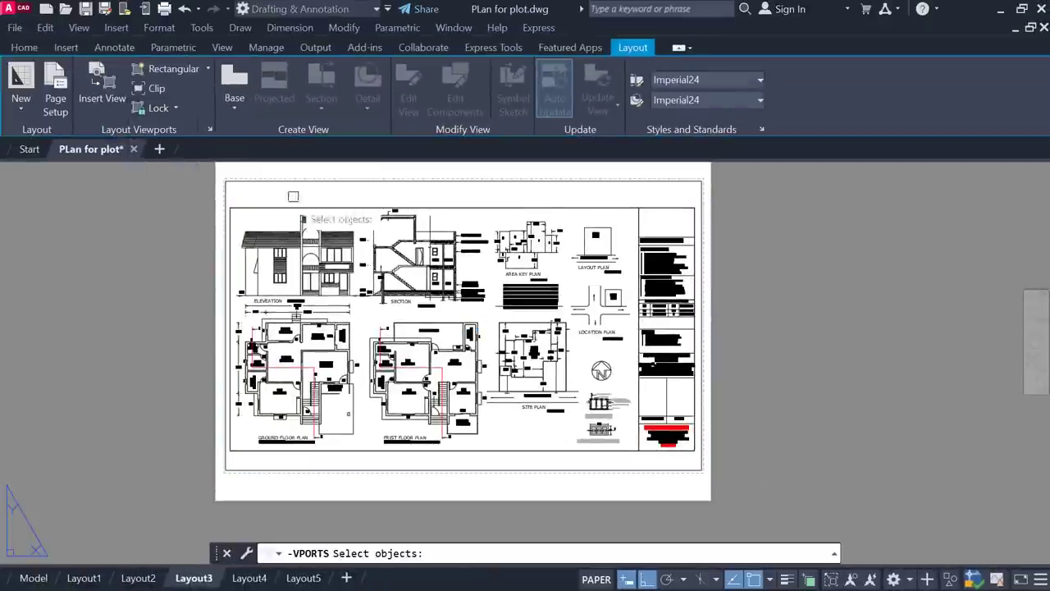
{"action": "left_click", "coordinate": [677, 180]}
{"action": "key", "text": "Return"}
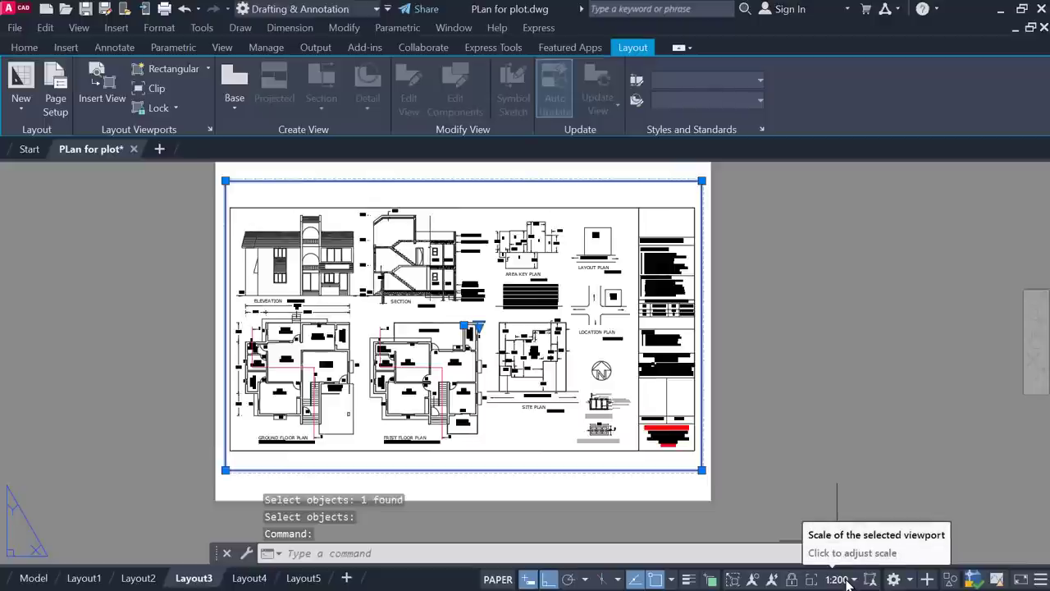
{"action": "left_click", "coordinate": [849, 581]}
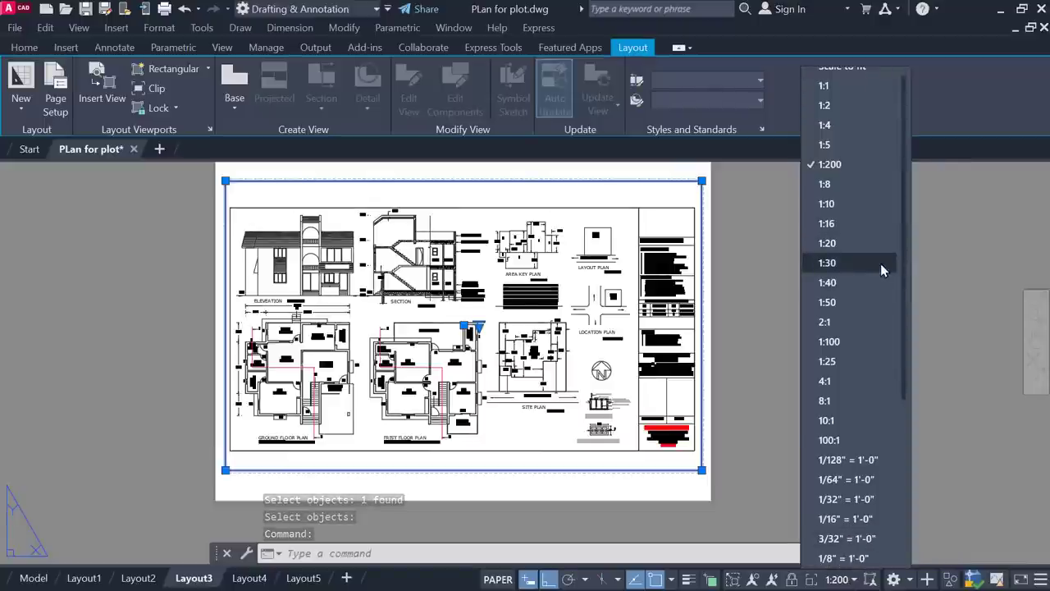
{"action": "left_click", "coordinate": [772, 179]}
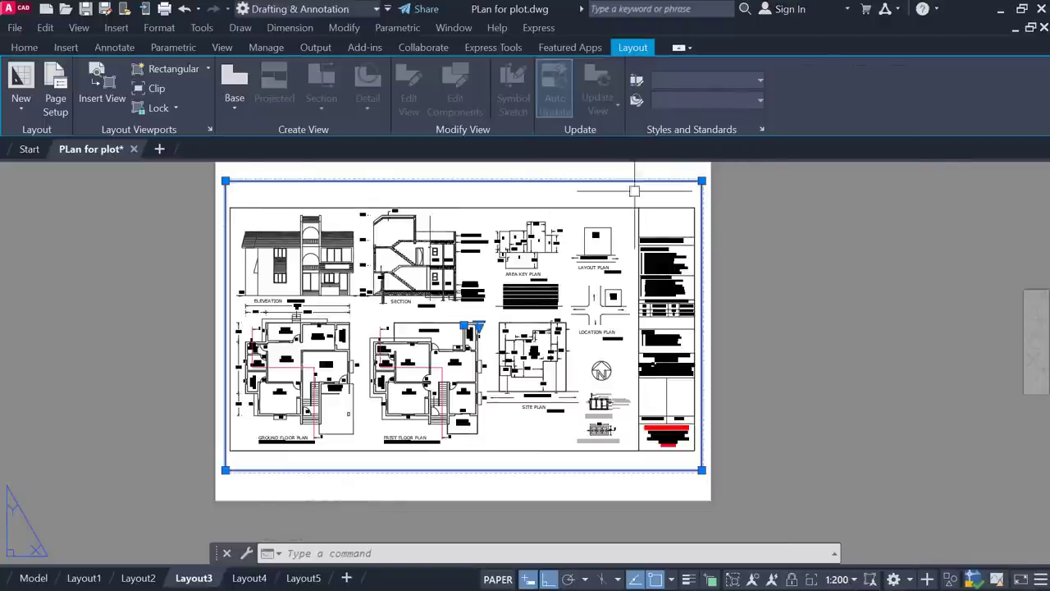
{"action": "left_click", "coordinate": [175, 107]}
{"action": "left_click", "coordinate": [167, 169]}
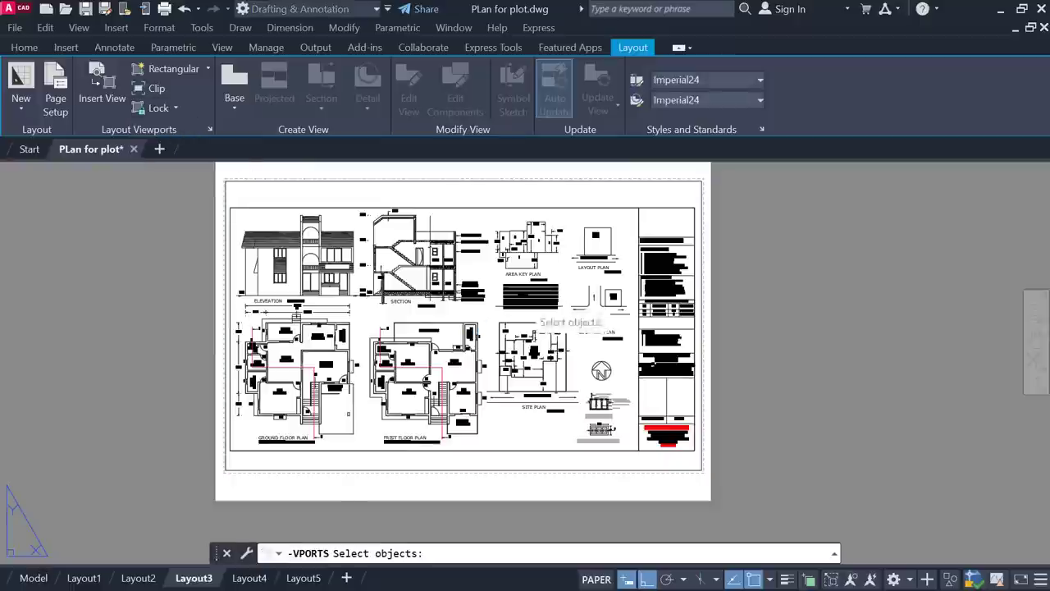
{"action": "left_click", "coordinate": [567, 174]}
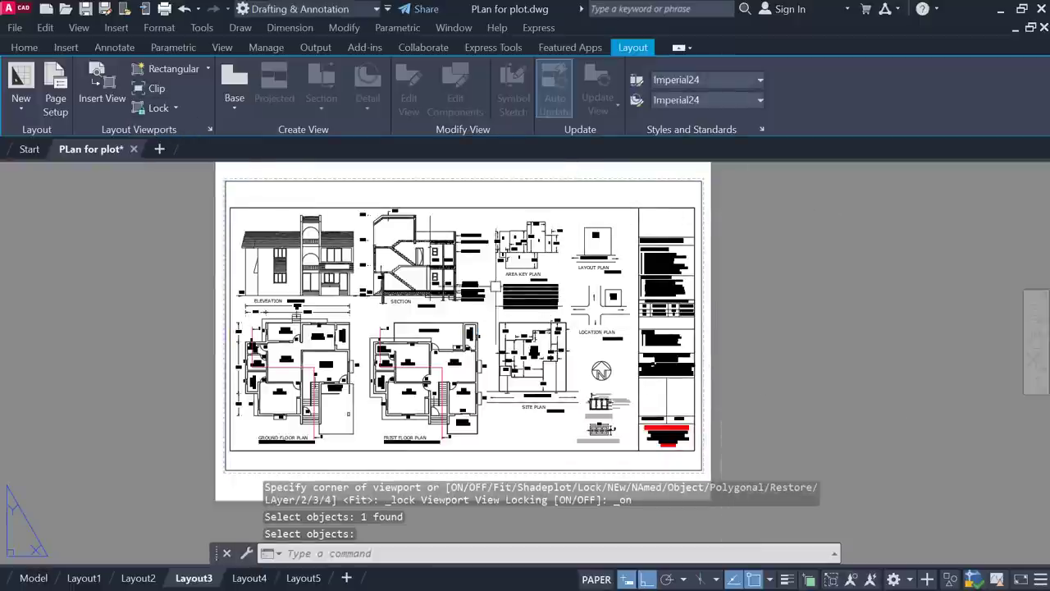
Look over Layout4, then switch to Layout5.
{"action": "left_click", "coordinate": [249, 577]}
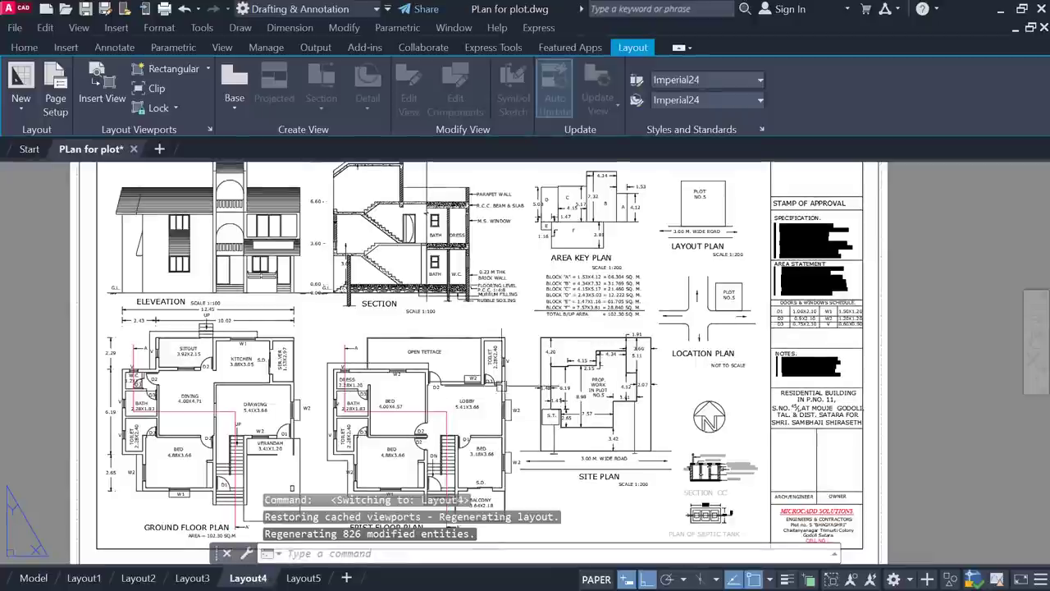
{"action": "scroll", "coordinate": [323, 312], "scroll_direction": "down", "scroll_amount": 2}
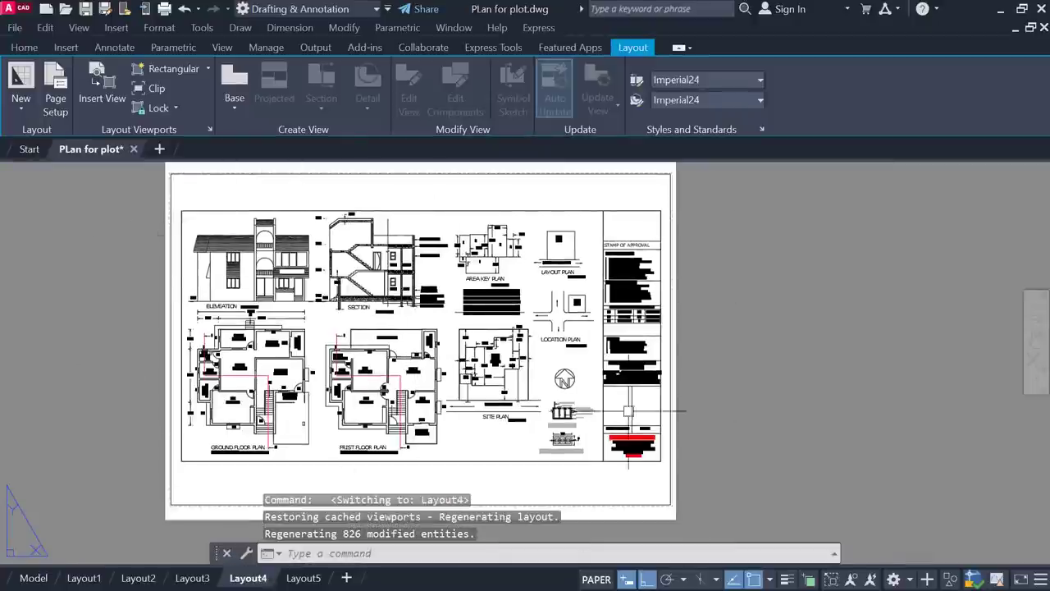
{"action": "scroll", "coordinate": [457, 246], "scroll_direction": "up", "scroll_amount": 2}
{"action": "scroll", "coordinate": [457, 246], "scroll_direction": "down", "scroll_amount": 2}
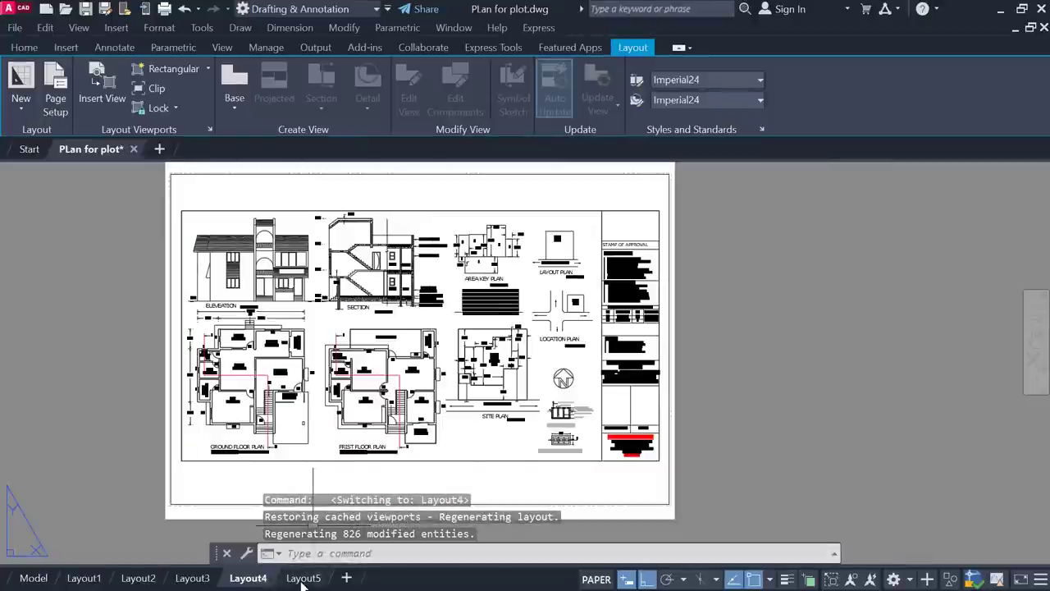
{"action": "left_click", "coordinate": [302, 578]}
{"action": "scroll", "coordinate": [558, 291], "scroll_direction": "up", "scroll_amount": 3}
Pan and zoom around model space to review the drawings.
{"action": "left_click", "coordinate": [567, 296]}
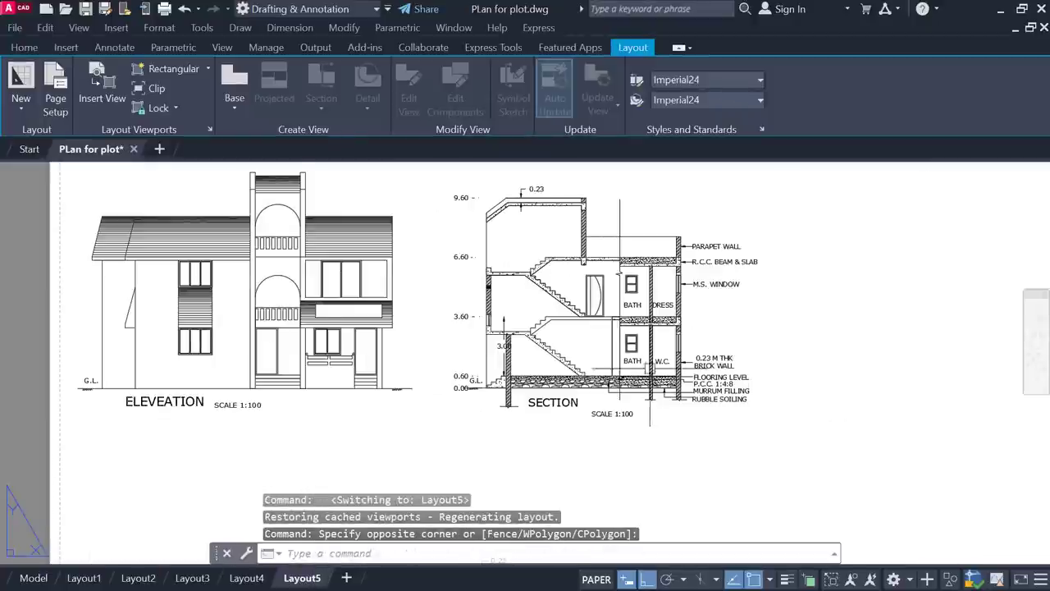
{"action": "scroll", "coordinate": [607, 369], "scroll_direction": "down", "scroll_amount": 2}
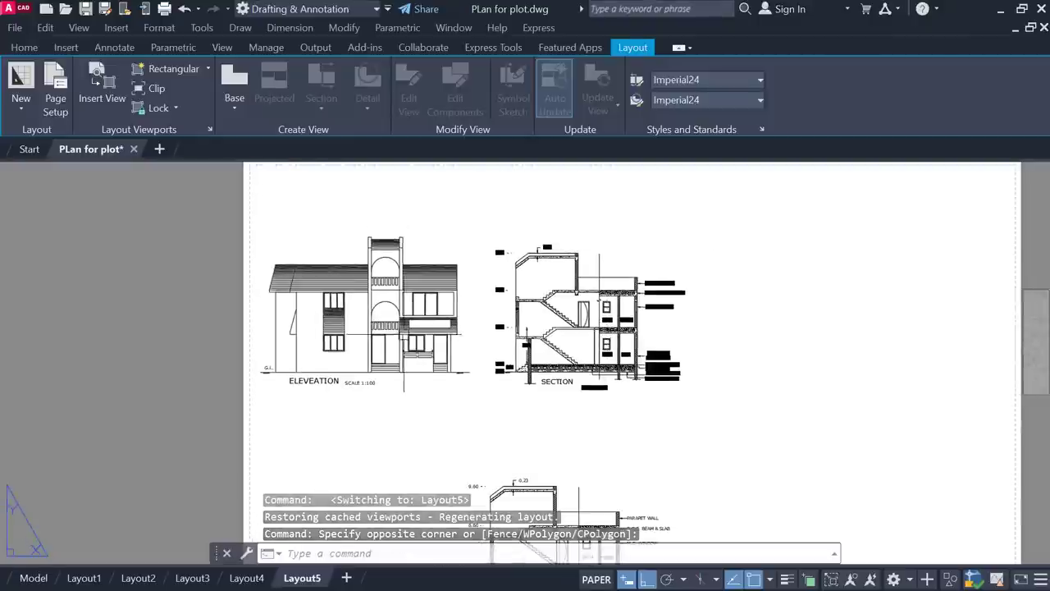
{"action": "left_click", "coordinate": [33, 578]}
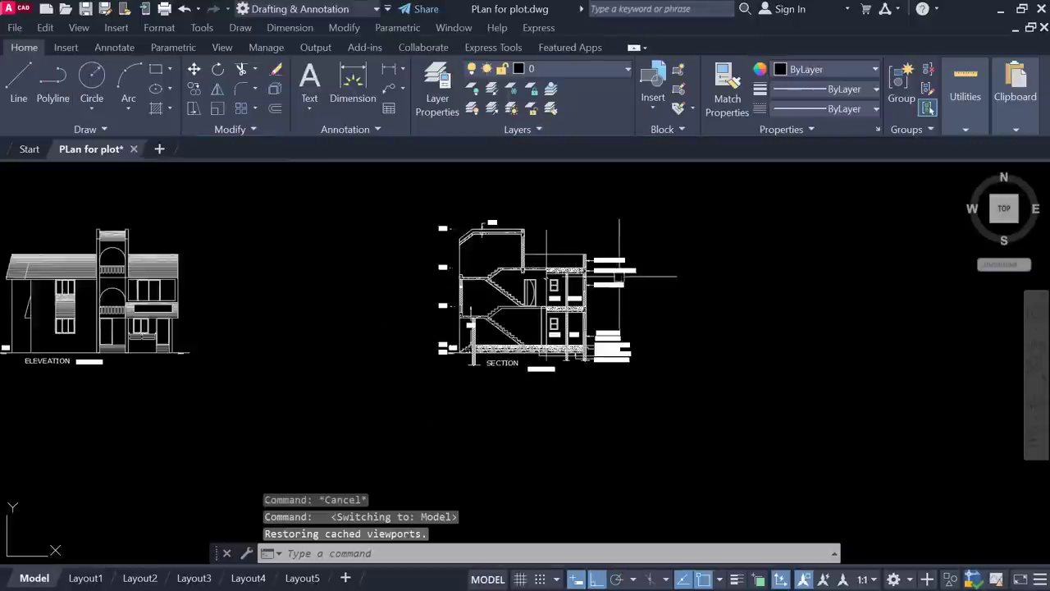
{"action": "scroll", "coordinate": [304, 347], "scroll_direction": "down", "scroll_amount": 3}
{"action": "middle_click_drag", "start_coordinate": [305, 347], "coordinate": [460, 329]}
{"action": "scroll", "coordinate": [206, 258], "scroll_direction": "up", "scroll_amount": 2}
{"action": "scroll", "coordinate": [206, 258], "scroll_direction": "up", "scroll_amount": 5}
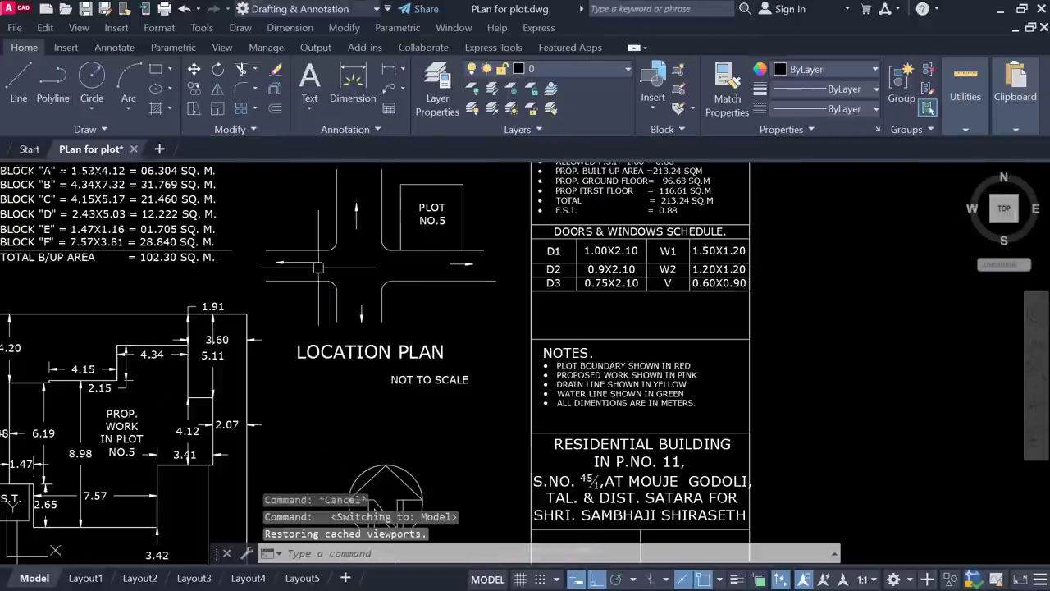
{"action": "scroll", "coordinate": [545, 346], "scroll_direction": "down", "scroll_amount": 2}
{"action": "scroll", "coordinate": [546, 346], "scroll_direction": "down", "scroll_amount": 3}
{"action": "middle_click_drag", "start_coordinate": [632, 397], "coordinate": [621, 375]}
{"action": "scroll", "coordinate": [621, 375], "scroll_direction": "down", "scroll_amount": 2}
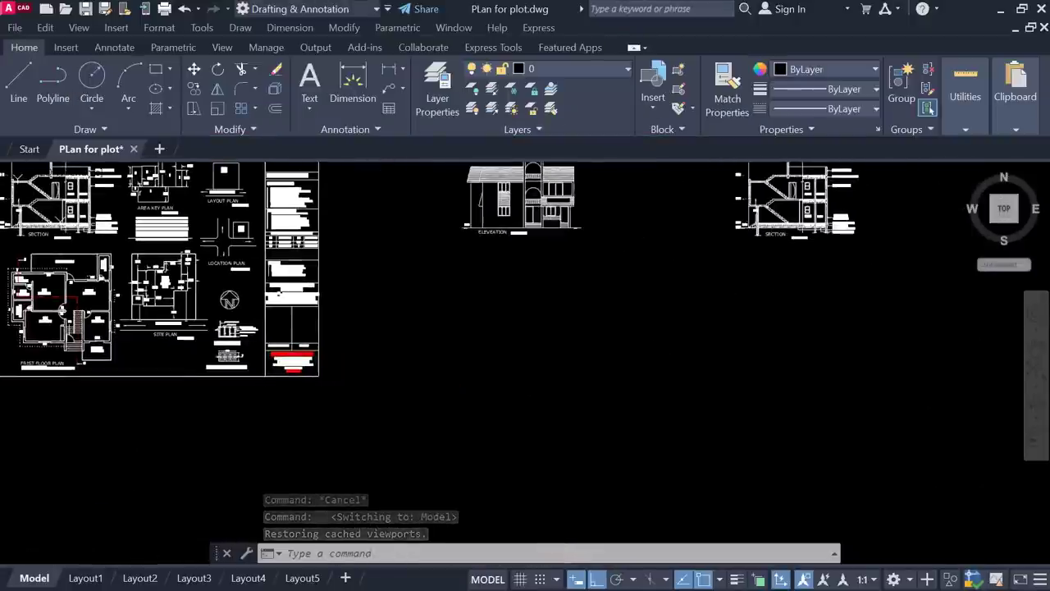
Go back through Layout5 to Layout4 and centre its full plan sheet.
{"action": "left_click", "coordinate": [304, 577]}
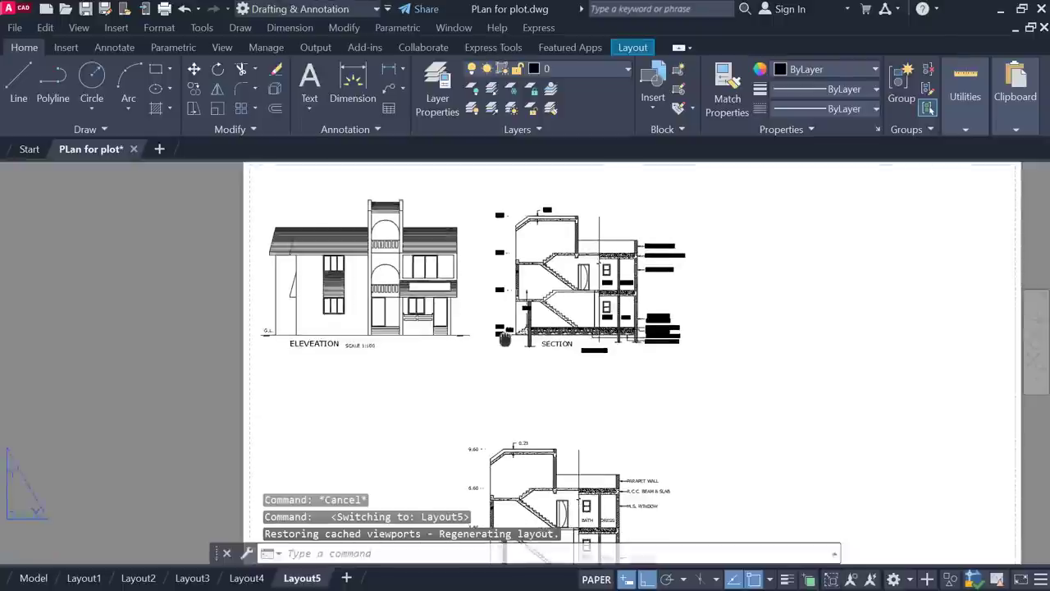
{"action": "scroll", "coordinate": [553, 354], "scroll_direction": "down", "scroll_amount": 2}
{"action": "middle_click_drag", "start_coordinate": [574, 366], "coordinate": [545, 343]}
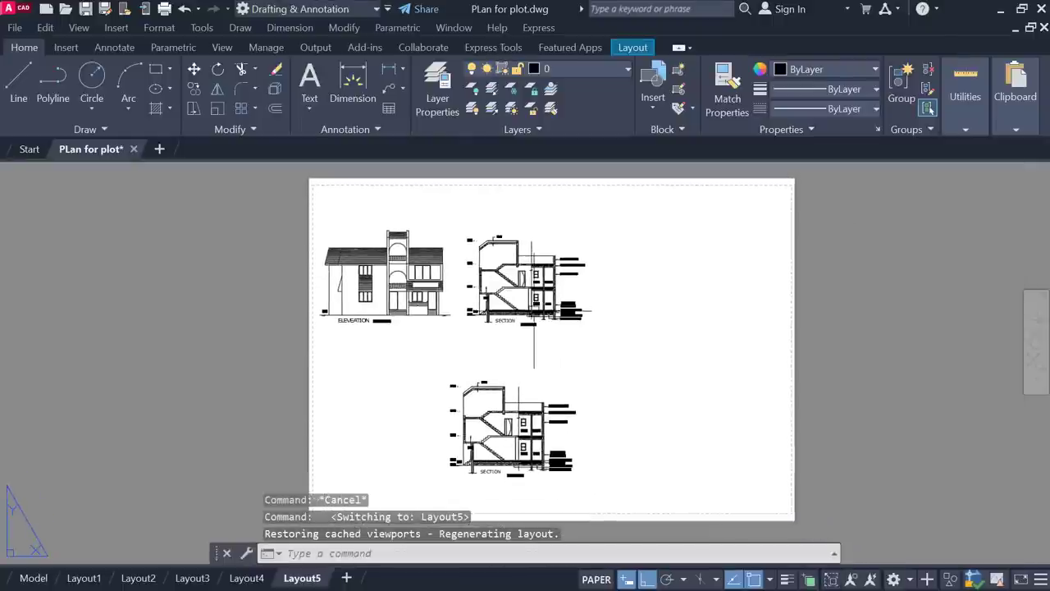
{"action": "left_click", "coordinate": [247, 578]}
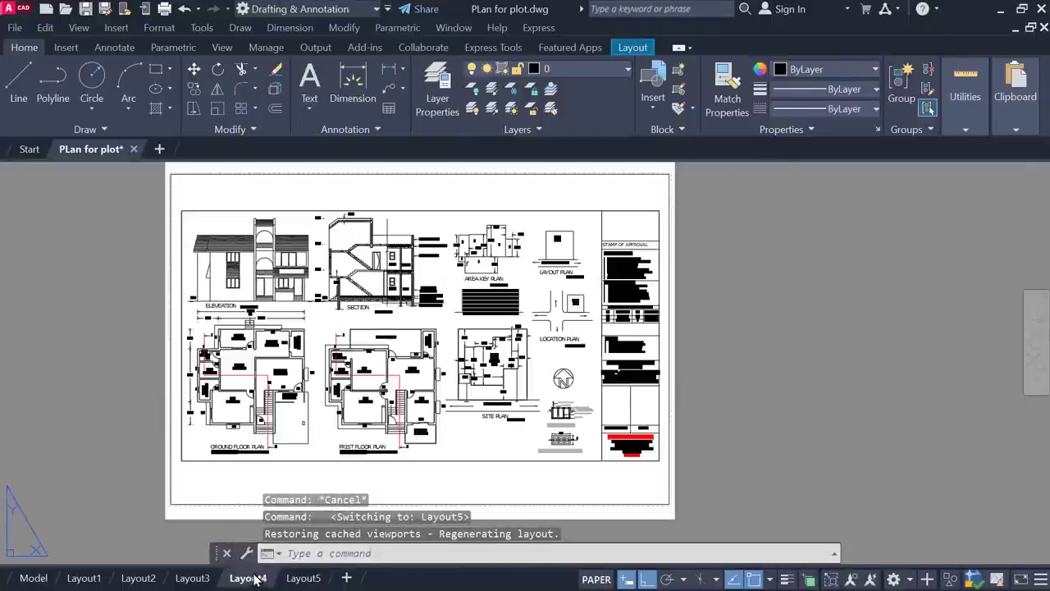
{"action": "middle_click_drag", "start_coordinate": [503, 276], "coordinate": [529, 303]}
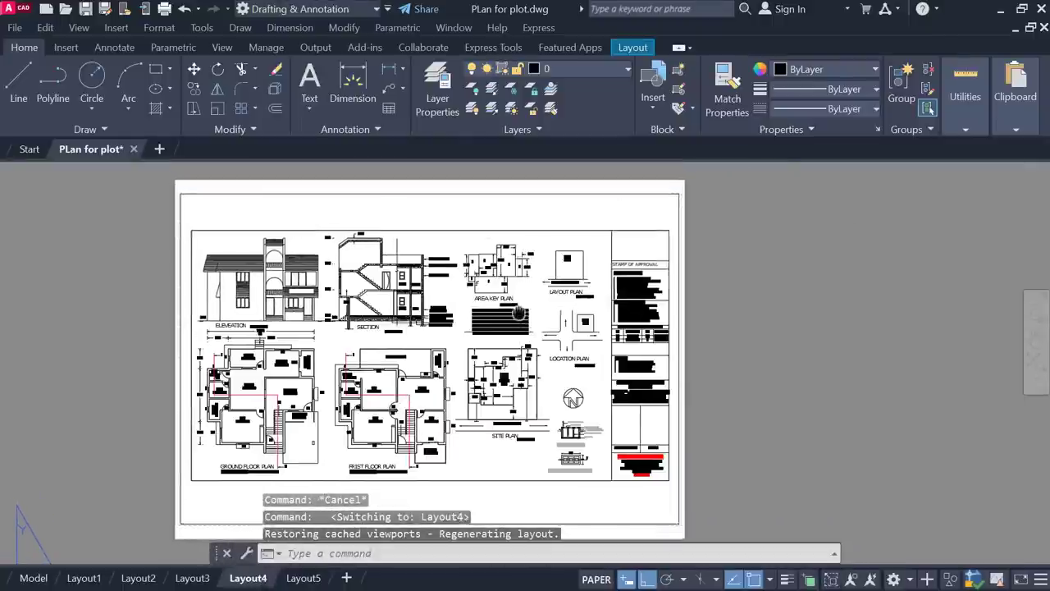
{"action": "left_click", "coordinate": [643, 51]}
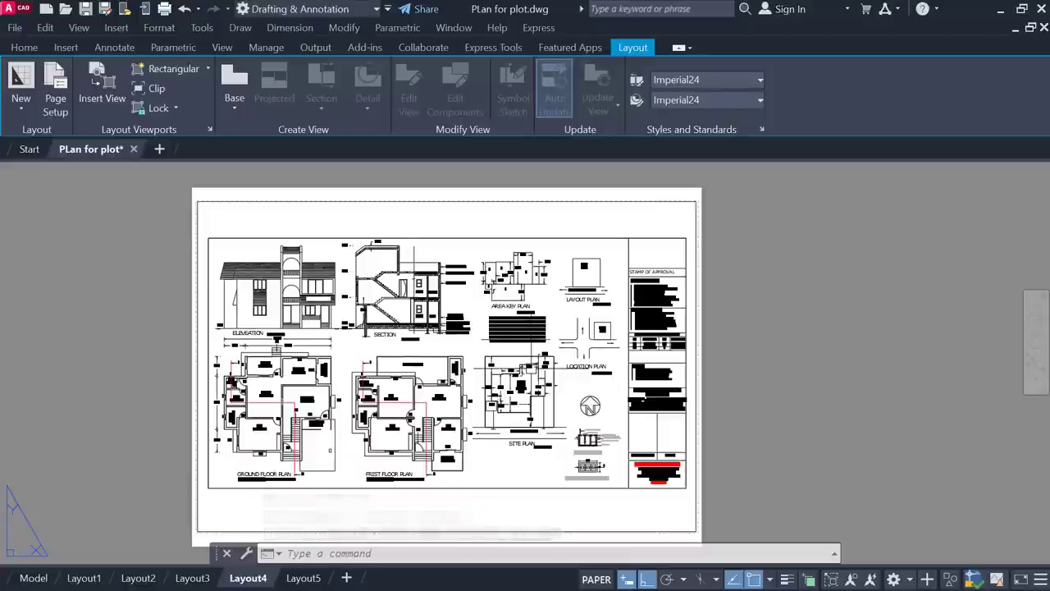
Open Layout4's Plot dialog for a single sheet, after two cancelled attempts.
{"action": "right_click", "coordinate": [256, 579]}
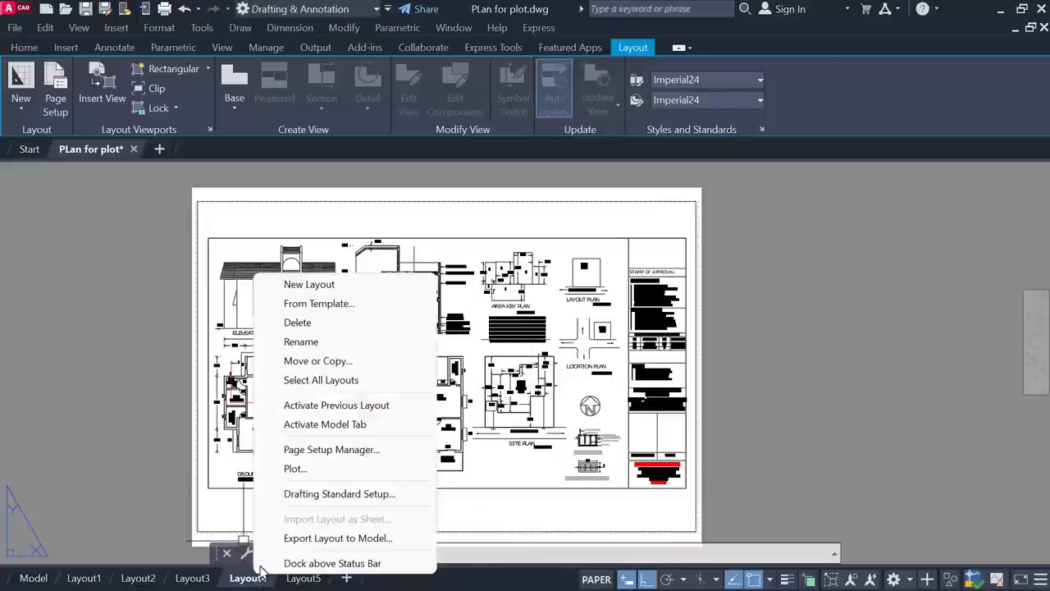
{"action": "left_click", "coordinate": [308, 474]}
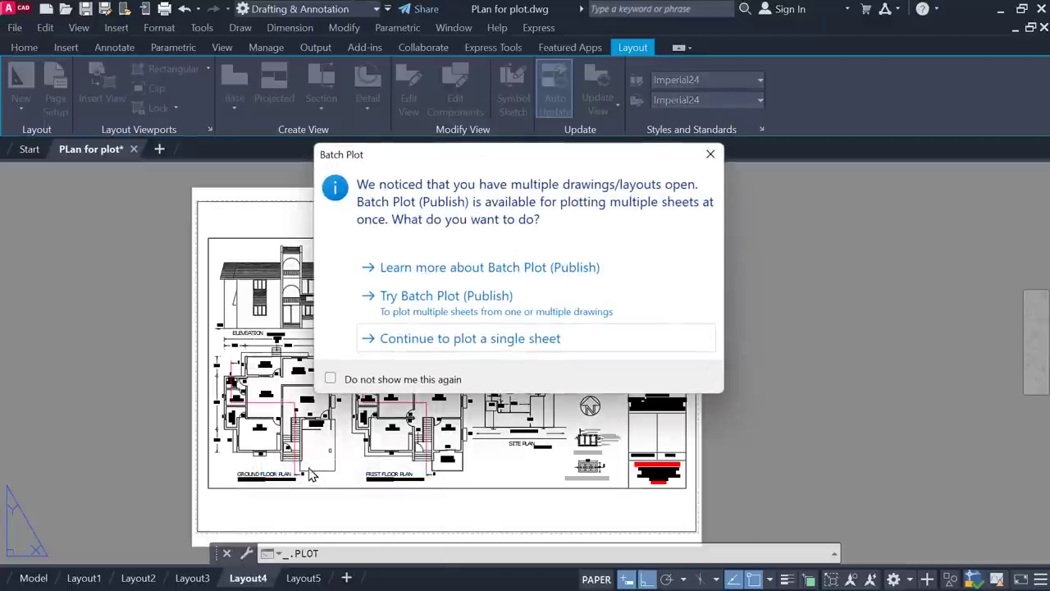
{"action": "left_click", "coordinate": [481, 339]}
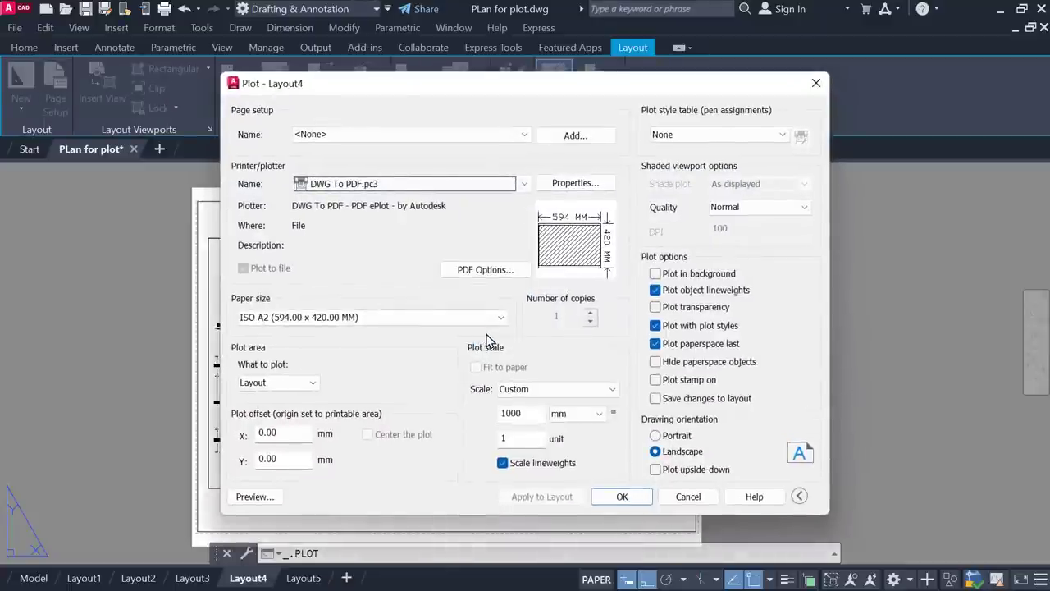
{"action": "left_click", "coordinate": [688, 496]}
{"action": "key", "text": "ctrl+p"}
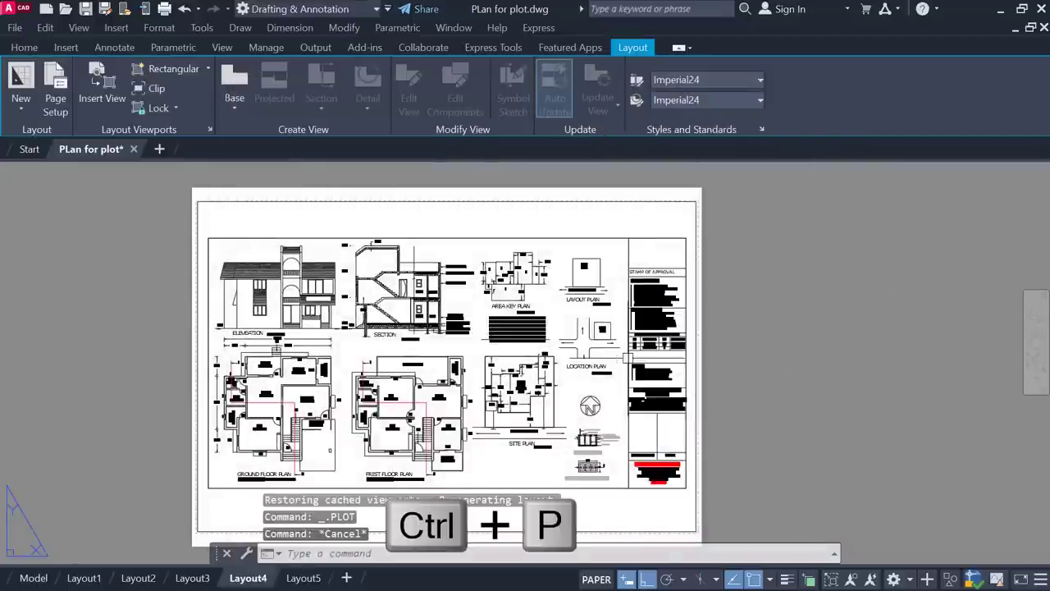
{"action": "left_click", "coordinate": [507, 346]}
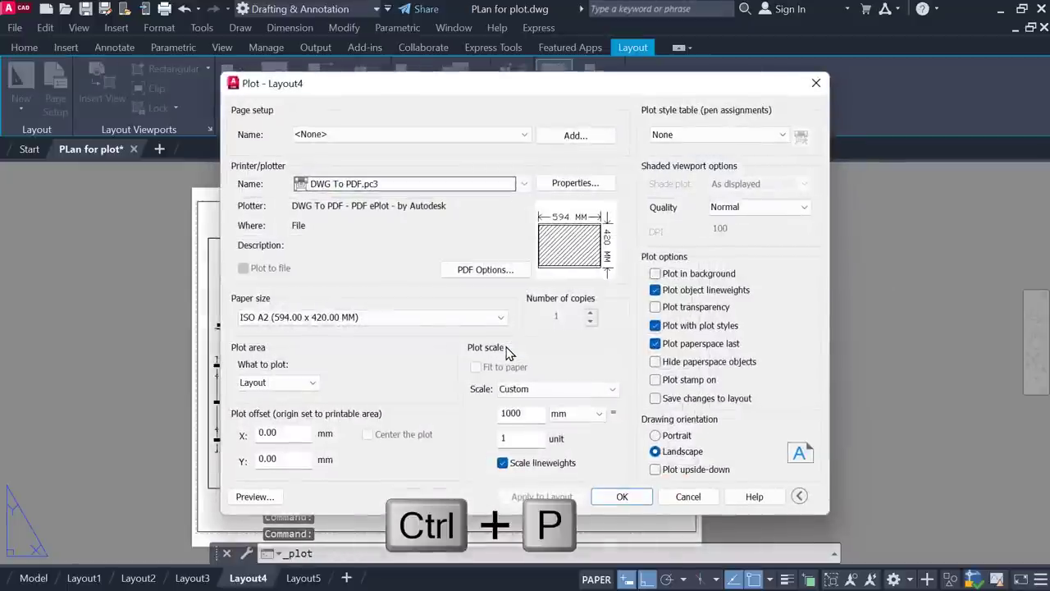
{"action": "key", "text": "Escape"}
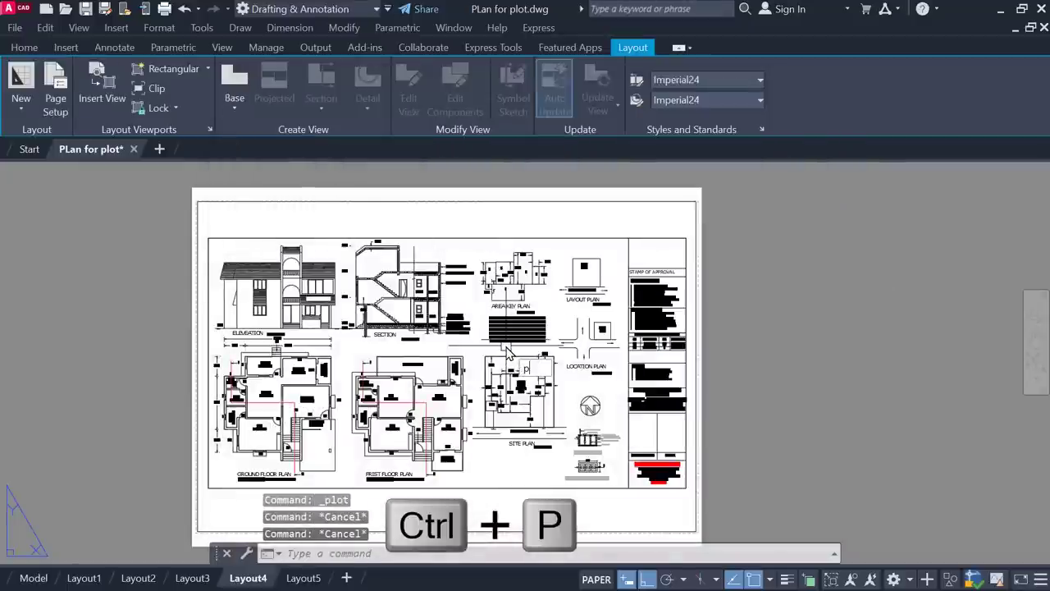
{"action": "type", "text": "lo"}
{"action": "key", "text": "Return"}
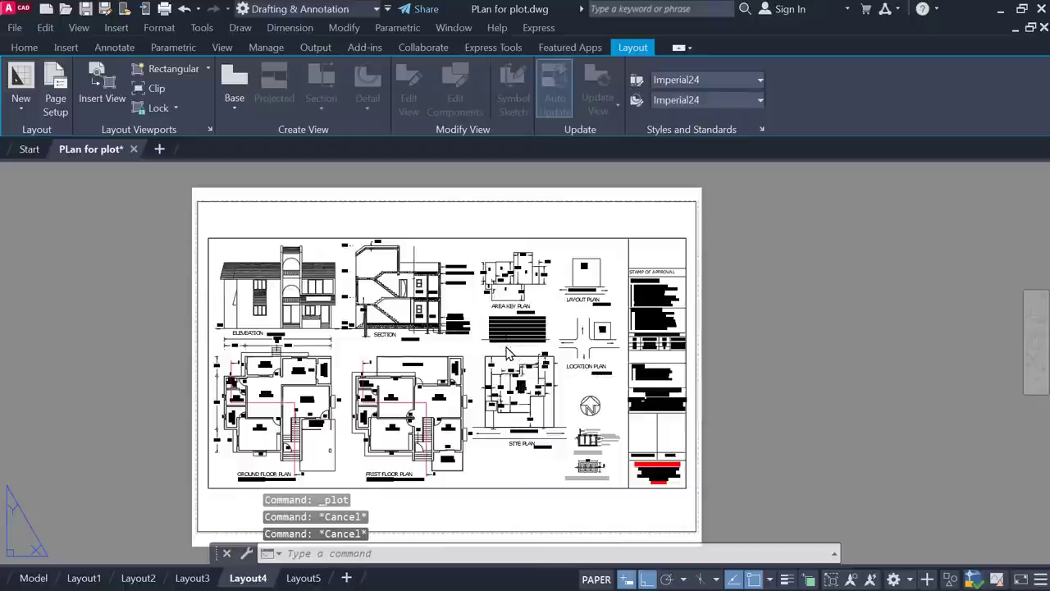
{"action": "left_click", "coordinate": [484, 343]}
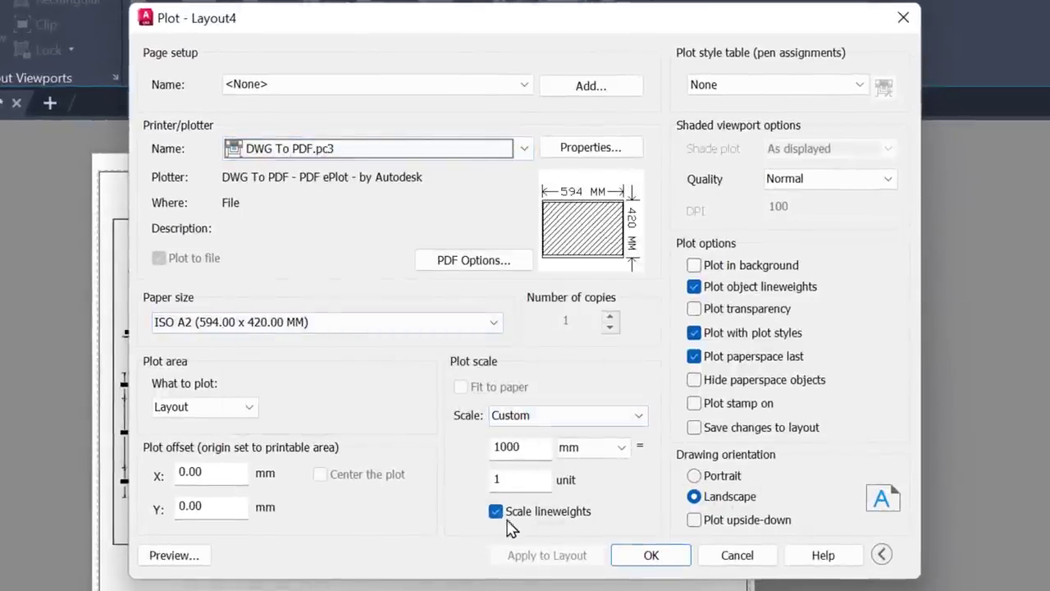
Set the plot style table to monochrome.ctb and preview the black-and-white output.
{"action": "left_click", "coordinate": [777, 87]}
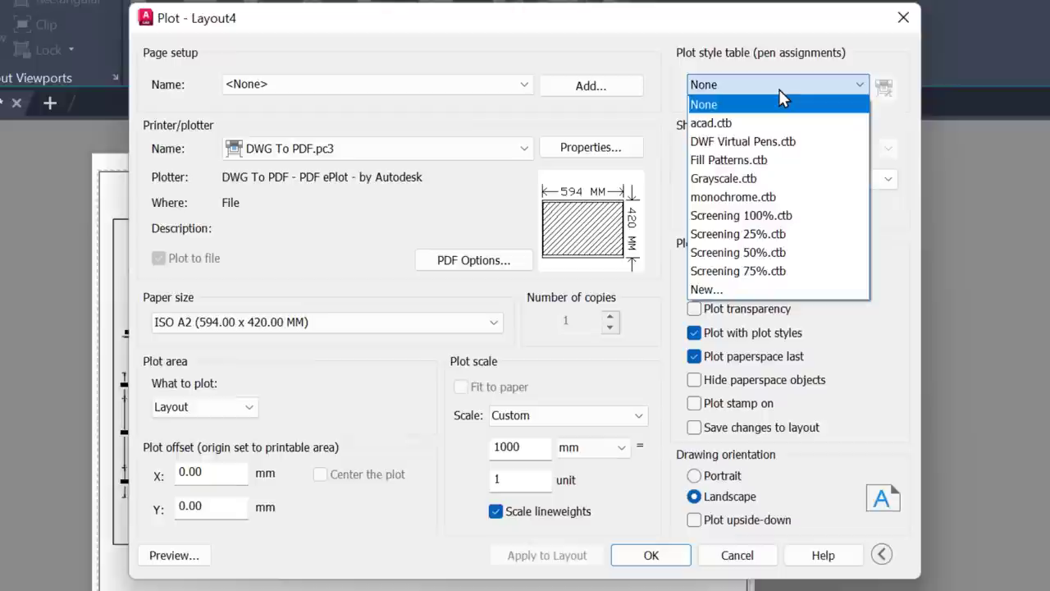
{"action": "left_click", "coordinate": [788, 197]}
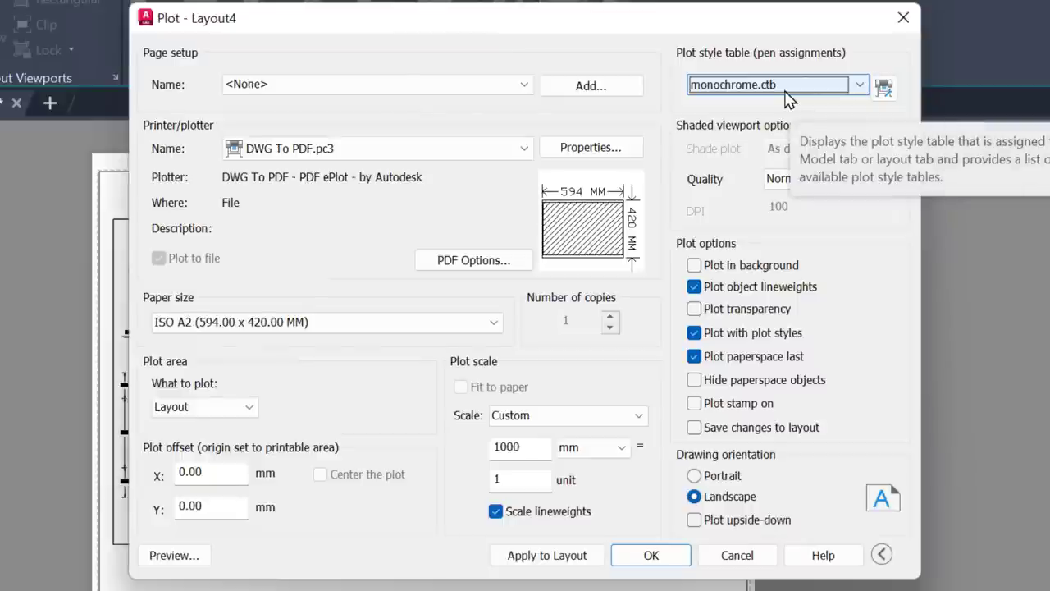
{"action": "left_click", "coordinate": [169, 556]}
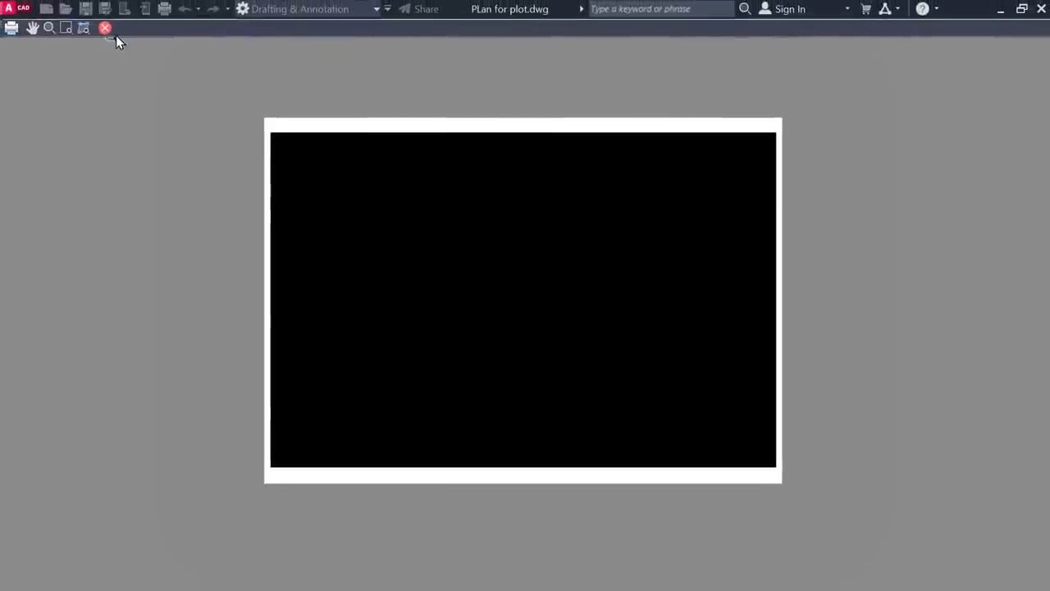
{"action": "left_click", "coordinate": [106, 29]}
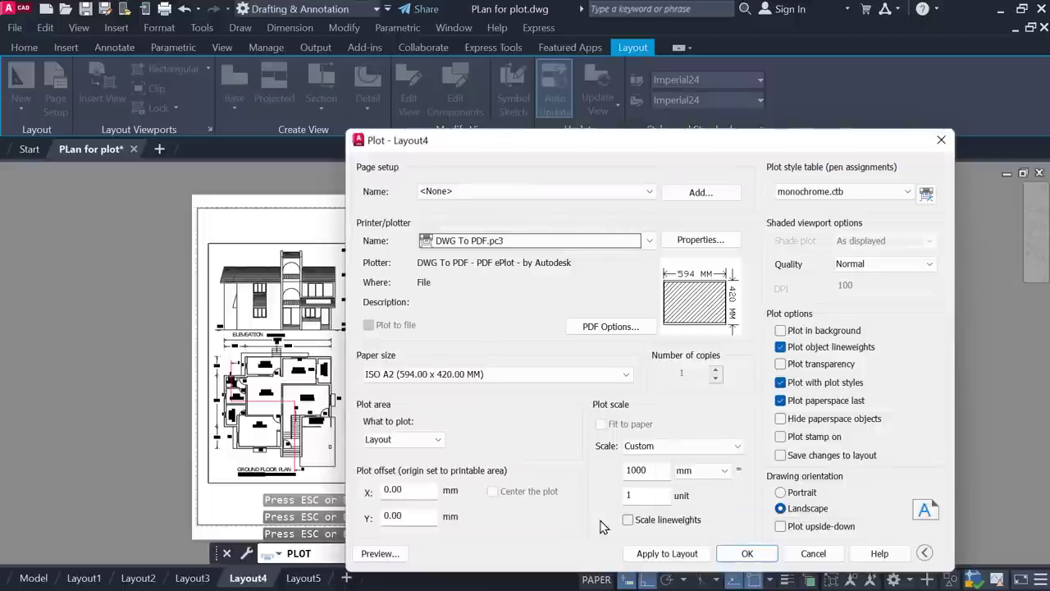
Toggle Scale lineweights and preview the full sheet again, zoomed in.
{"action": "left_click", "coordinate": [638, 523]}
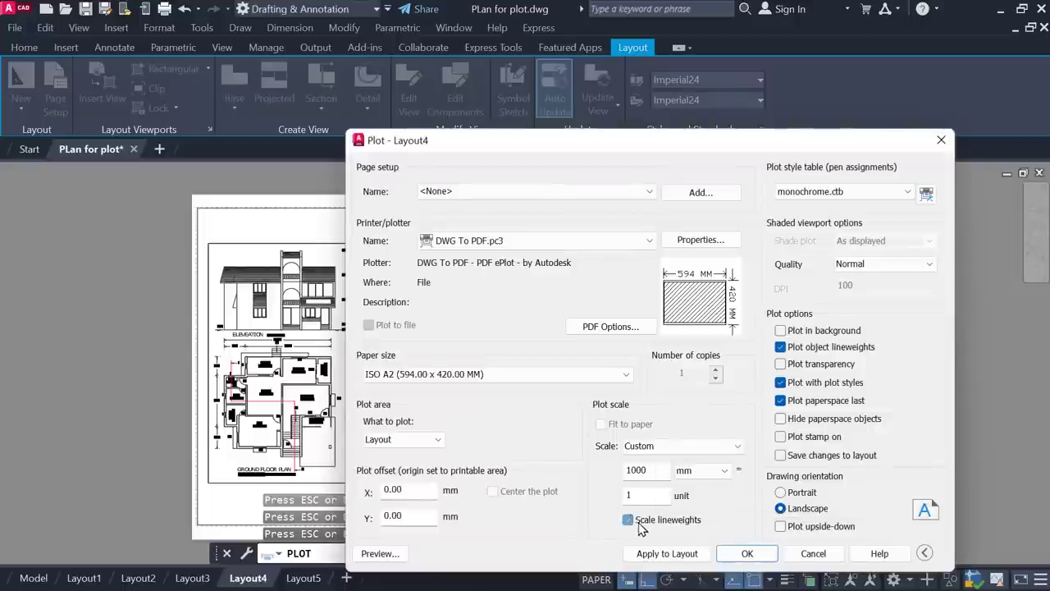
{"action": "left_click", "coordinate": [381, 554]}
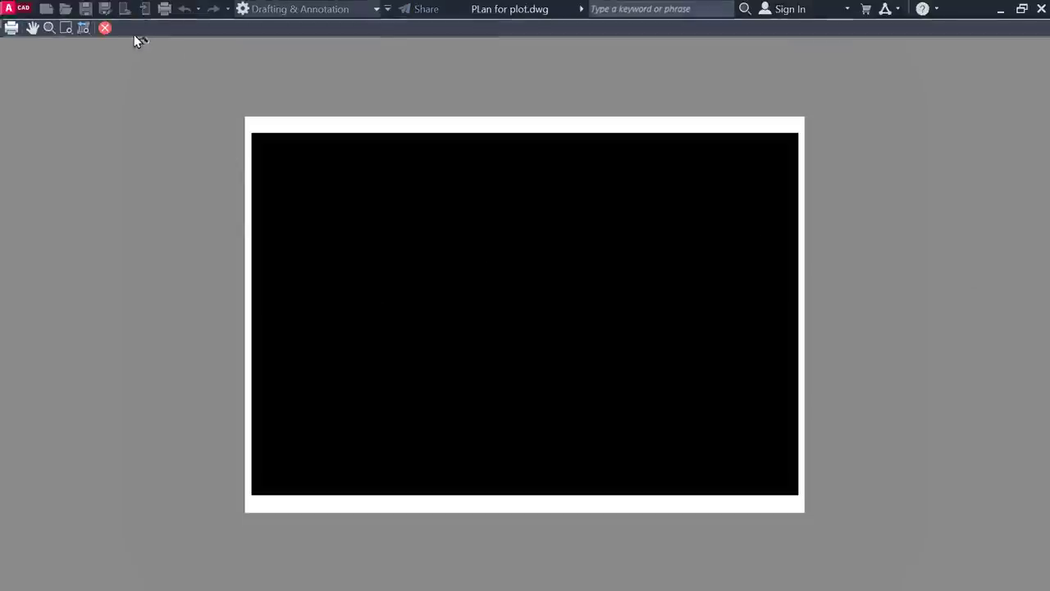
{"action": "left_click", "coordinate": [105, 28]}
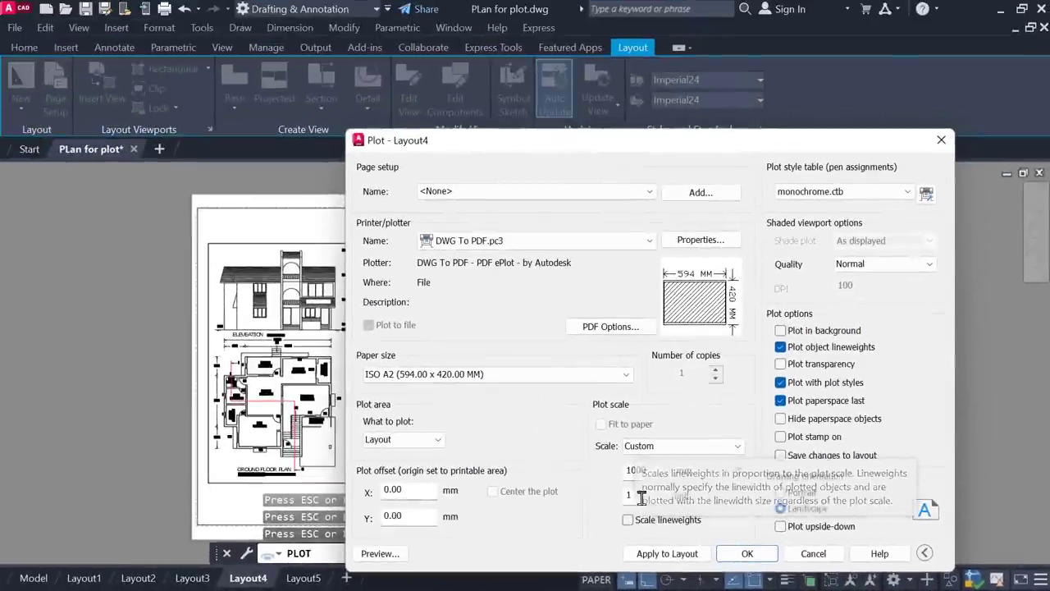
{"action": "left_click", "coordinate": [378, 553]}
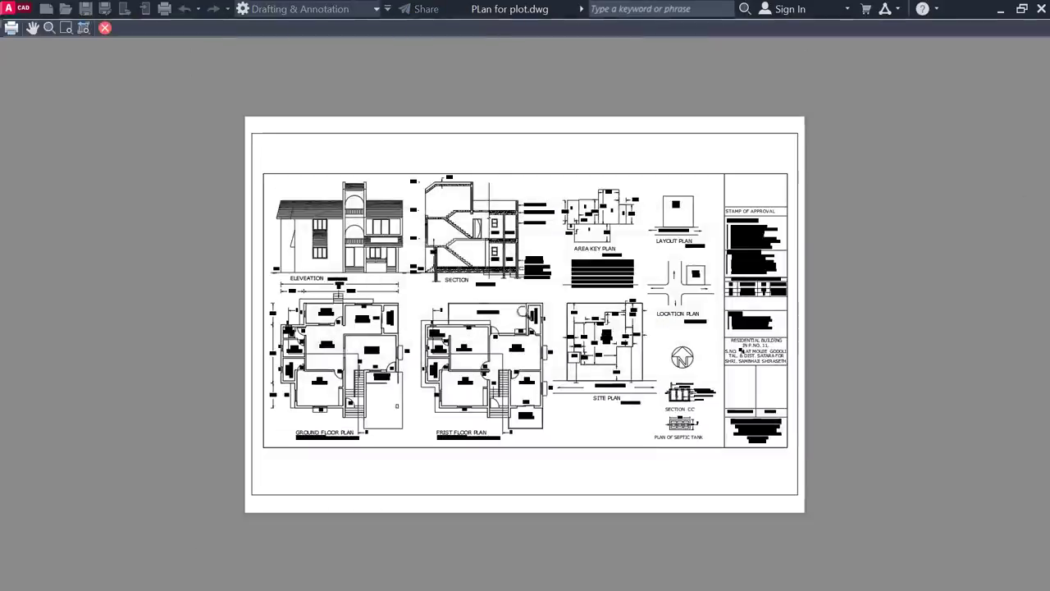
{"action": "mouse_move", "coordinate": [411, 477]}
{"action": "left_mouse_down"}
{"action": "mouse_move", "coordinate": [468, 312]}
{"action": "mouse_move", "coordinate": [417, 197]}
{"action": "mouse_move", "coordinate": [593, 480]}
{"action": "mouse_move", "coordinate": [183, 43]}
{"action": "left_mouse_up"}
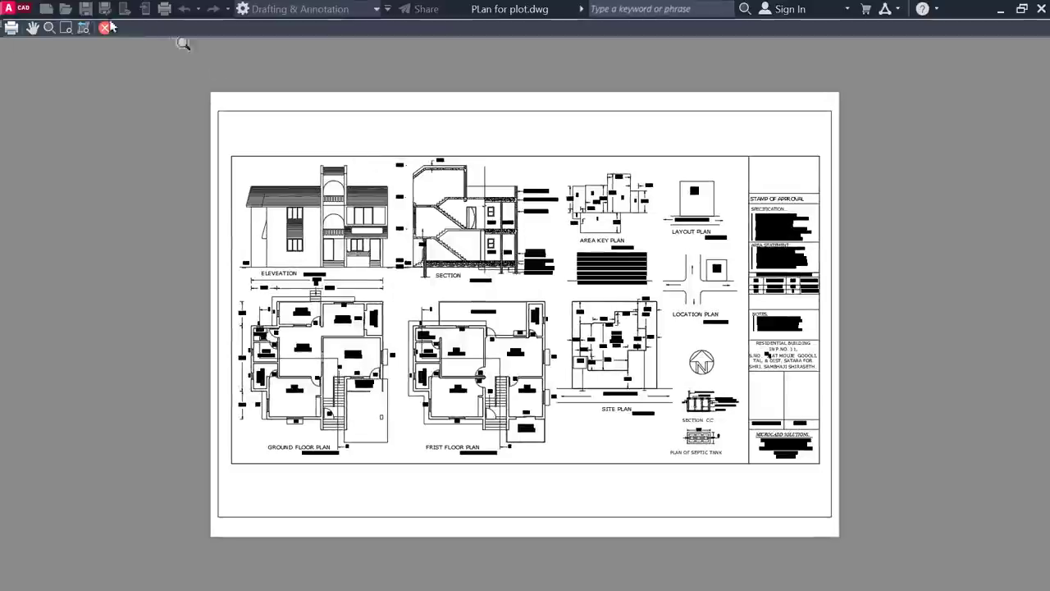
{"action": "left_click", "coordinate": [105, 29]}
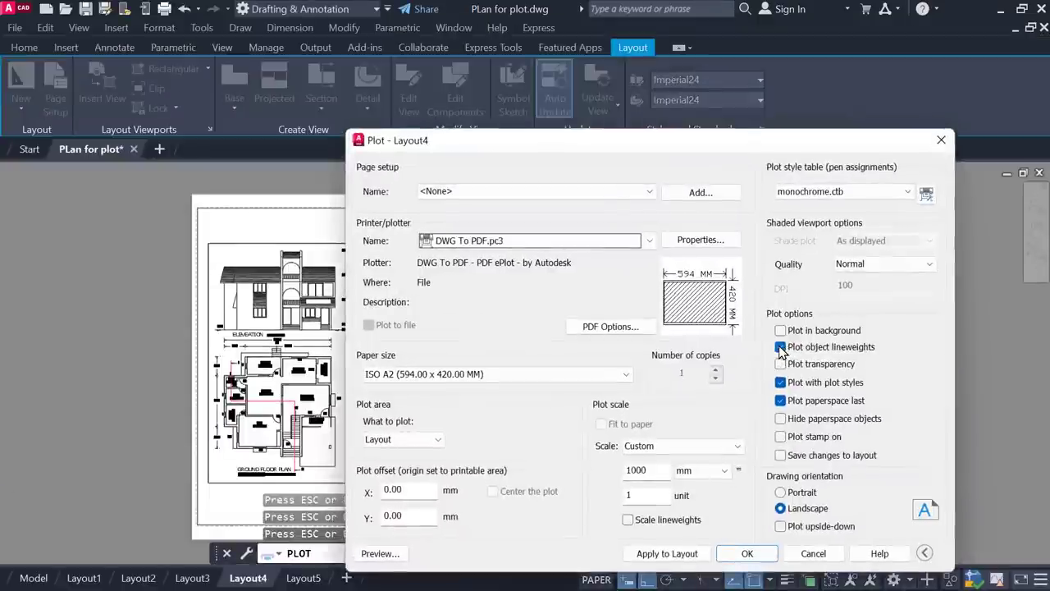
Plot Layout4 to 'PLan for plot-Layout4.pdf' saved on the Desktop.
{"action": "left_click", "coordinate": [746, 553]}
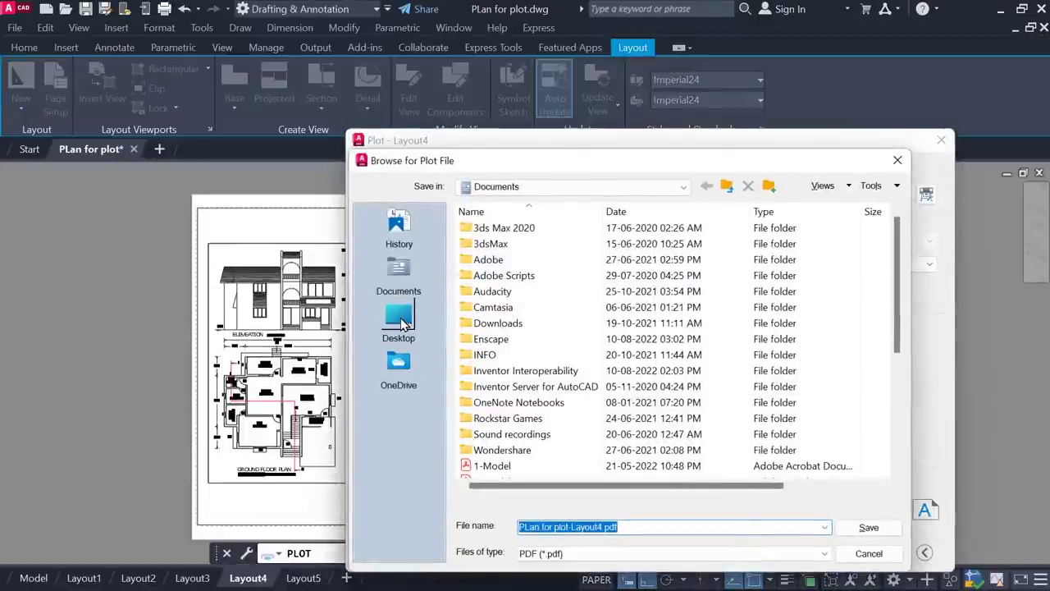
{"action": "left_click", "coordinate": [399, 324]}
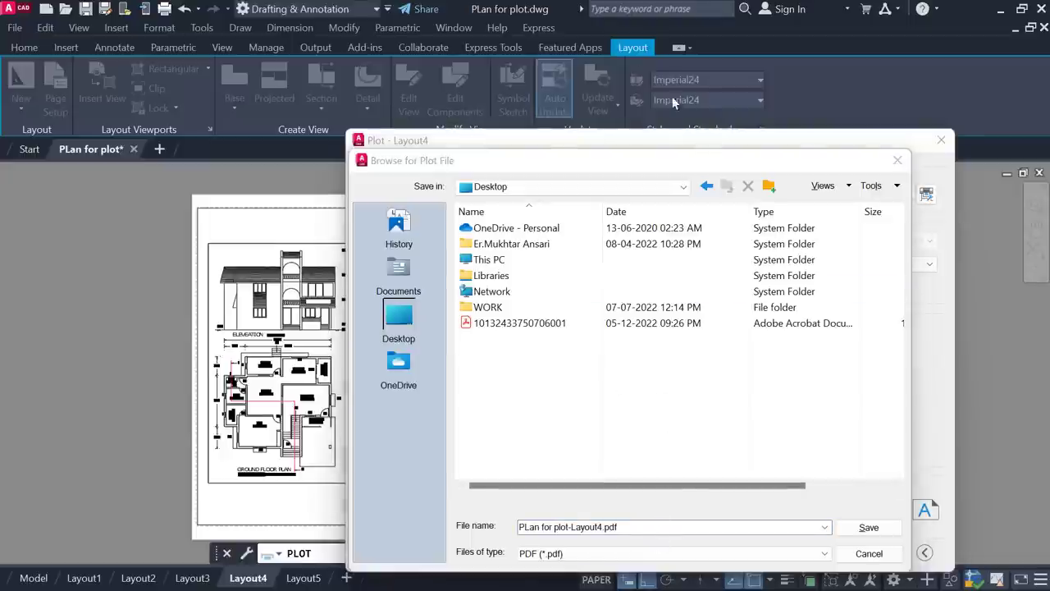
{"action": "left_click_drag", "start_coordinate": [644, 161], "coordinate": [567, 44]}
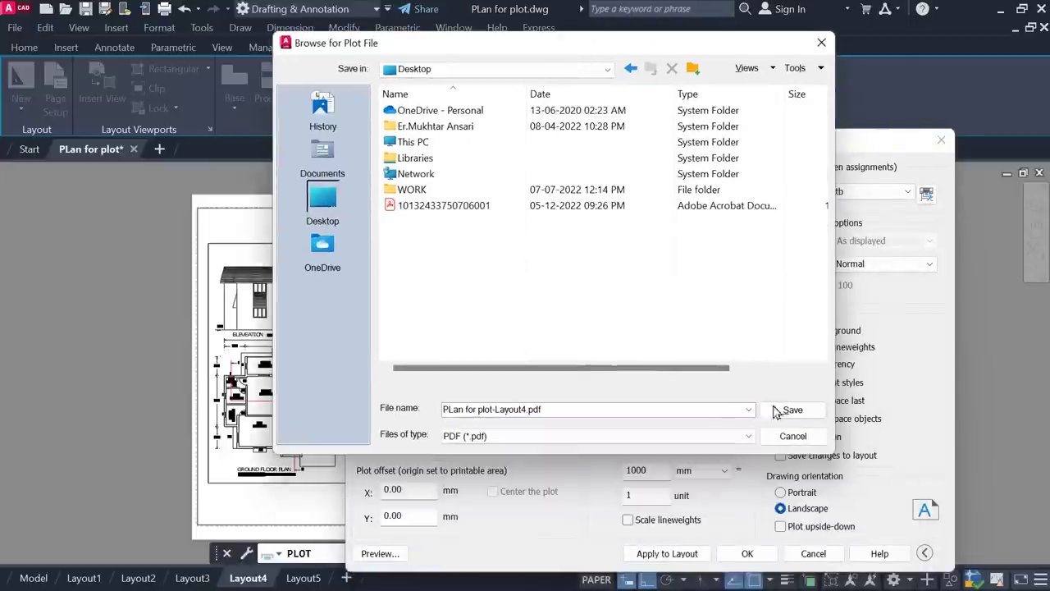
{"action": "left_click", "coordinate": [775, 410]}
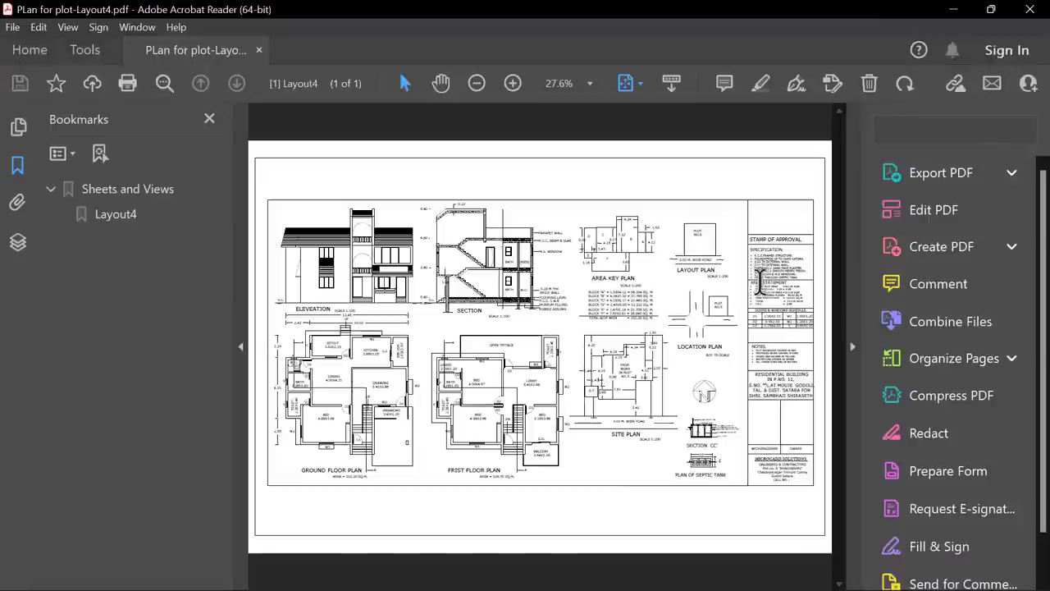
{"action": "left_click", "coordinate": [513, 83]}
{"action": "scroll", "coordinate": [515, 353], "scroll_direction": "up", "scroll_amount": 3, "text": "ctrl"}
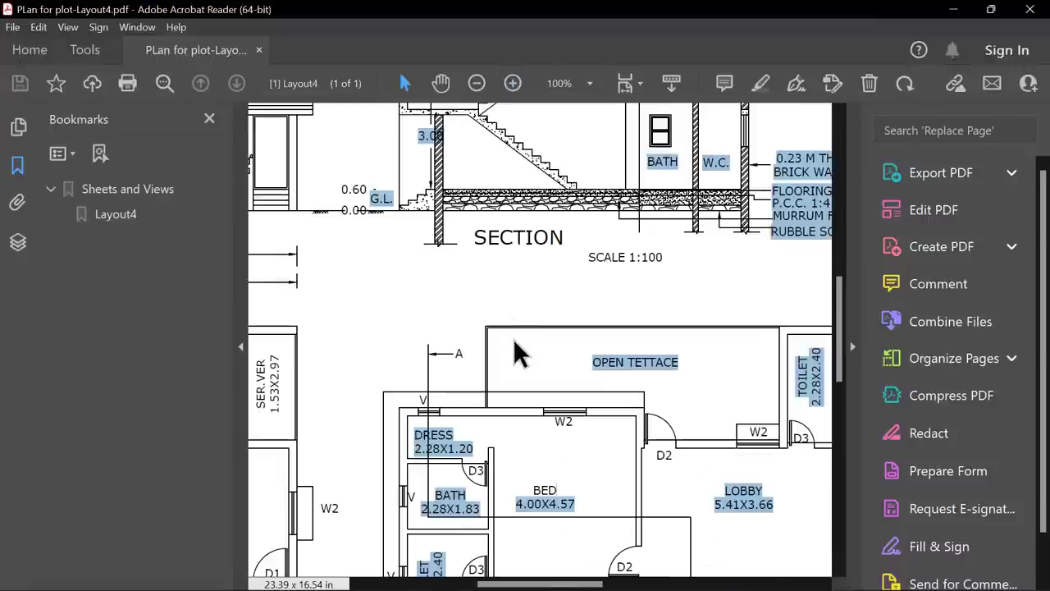
{"action": "scroll", "coordinate": [489, 302], "scroll_direction": "down", "scroll_amount": 2, "text": "ctrl"}
{"action": "scroll", "coordinate": [490, 303], "scroll_direction": "up", "scroll_amount": 2, "text": "ctrl"}
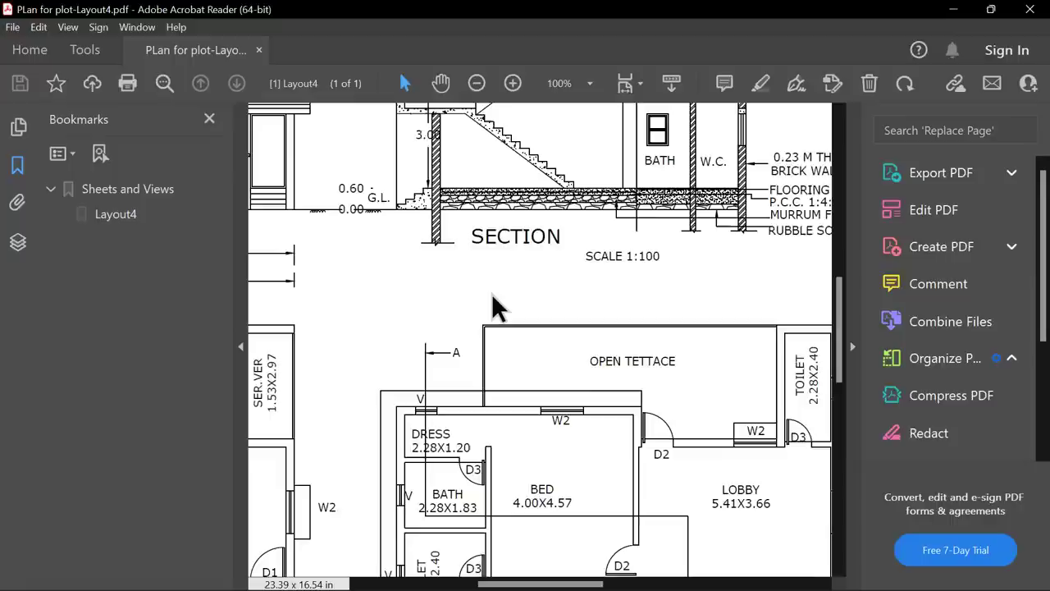
{"action": "scroll", "coordinate": [491, 293], "scroll_direction": "down", "scroll_amount": 3, "text": "ctrl"}
{"action": "scroll", "coordinate": [304, 270], "scroll_direction": "up", "scroll_amount": 3, "text": "ctrl"}
{"action": "scroll", "coordinate": [303, 263], "scroll_direction": "up", "scroll_amount": 1, "text": "ctrl"}
{"action": "scroll", "coordinate": [398, 280], "scroll_direction": "down", "scroll_amount": 3, "text": "ctrl"}
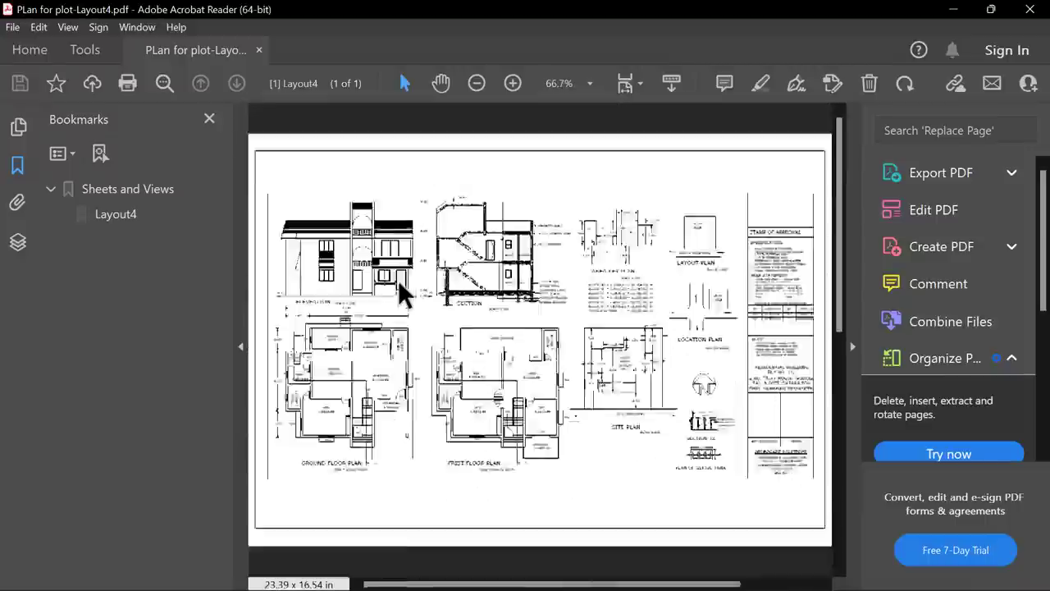
{"action": "scroll", "coordinate": [397, 279], "scroll_direction": "down", "scroll_amount": 3, "text": "ctrl"}
{"action": "scroll", "coordinate": [517, 308], "scroll_direction": "up", "scroll_amount": 2, "text": "ctrl"}
{"action": "scroll", "coordinate": [574, 324], "scroll_direction": "down", "scroll_amount": 2, "text": "ctrl"}
{"action": "scroll", "coordinate": [641, 338], "scroll_direction": "up", "scroll_amount": 2, "text": "ctrl"}
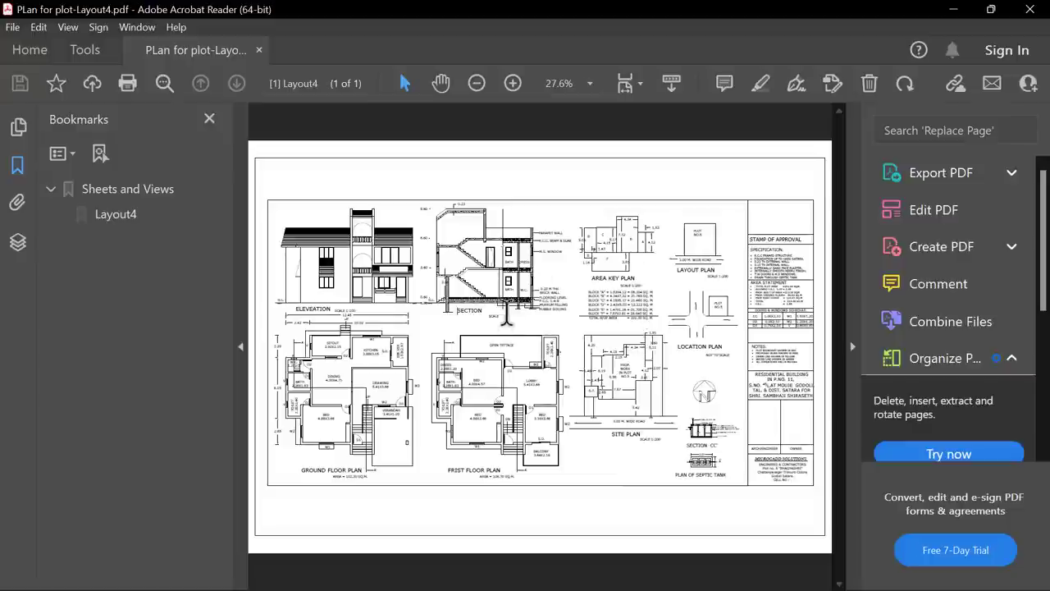
{"action": "scroll", "coordinate": [500, 325], "scroll_direction": "up", "scroll_amount": 4, "text": "ctrl"}
{"action": "scroll", "coordinate": [495, 298], "scroll_direction": "up", "scroll_amount": 3, "text": "ctrl"}
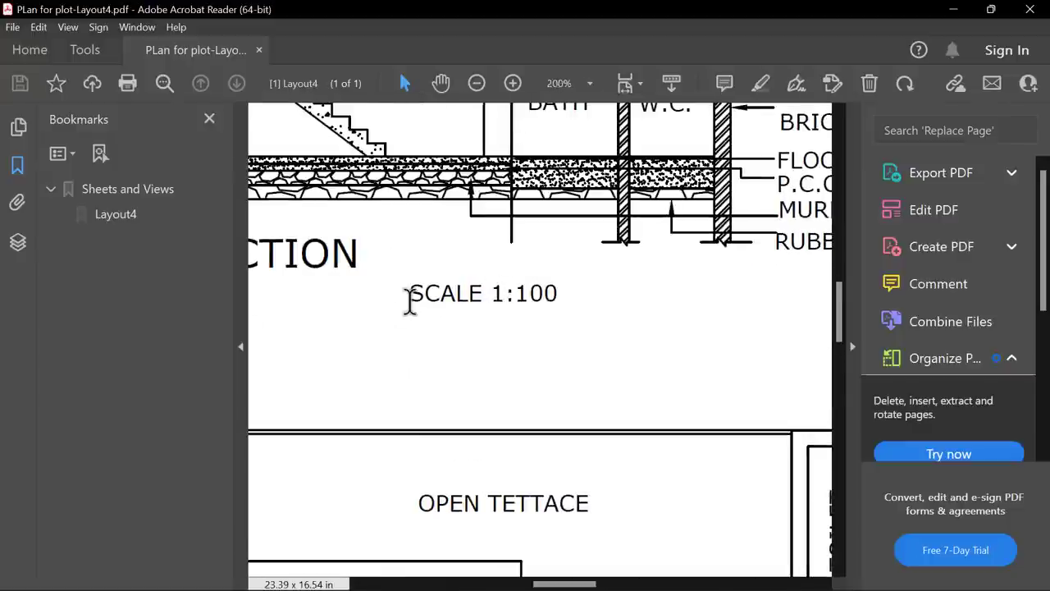
{"action": "double_click", "coordinate": [427, 293]}
{"action": "left_click", "coordinate": [620, 294]}
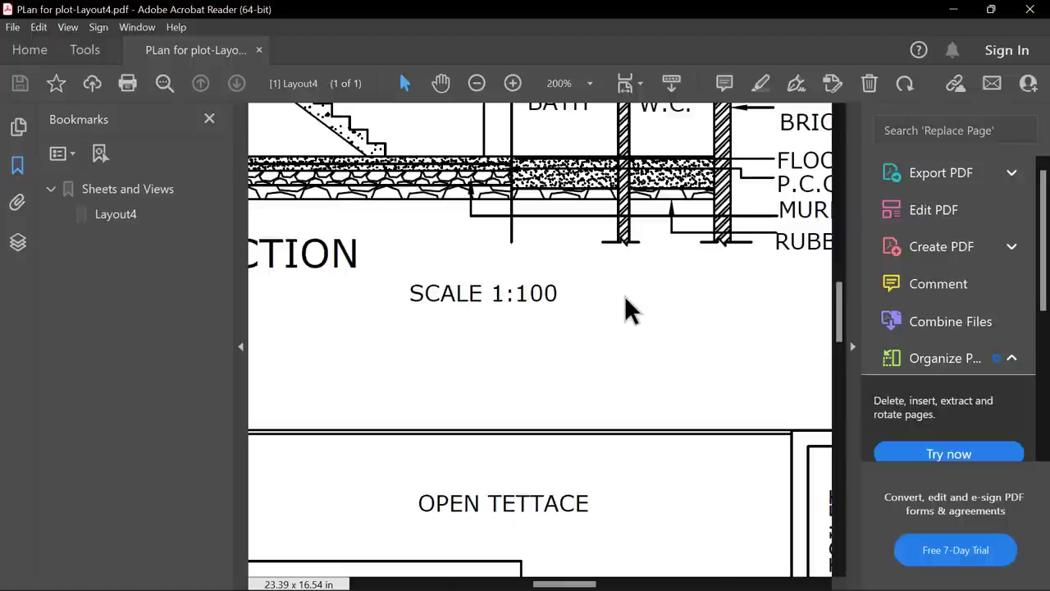
{"action": "scroll", "coordinate": [625, 299], "scroll_direction": "down", "scroll_amount": 3, "text": "ctrl"}
{"action": "scroll", "coordinate": [621, 309], "scroll_direction": "down", "scroll_amount": 3, "text": "ctrl"}
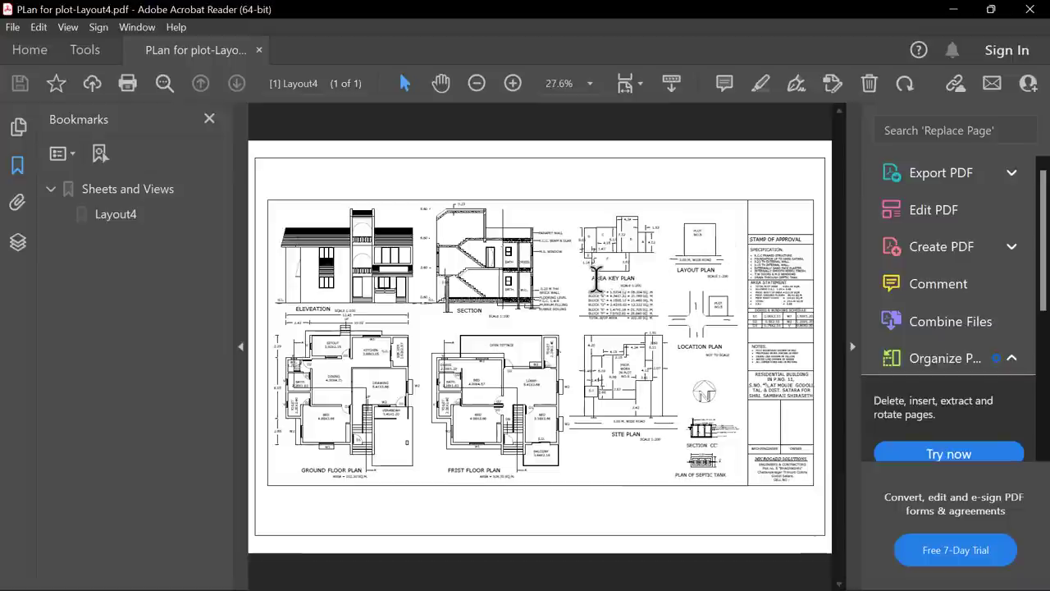
Close Acrobat Reader, switch through Layout5, Layout4 and Layout3 to Layout2, and zoom in.
{"action": "left_click", "coordinate": [1046, 15]}
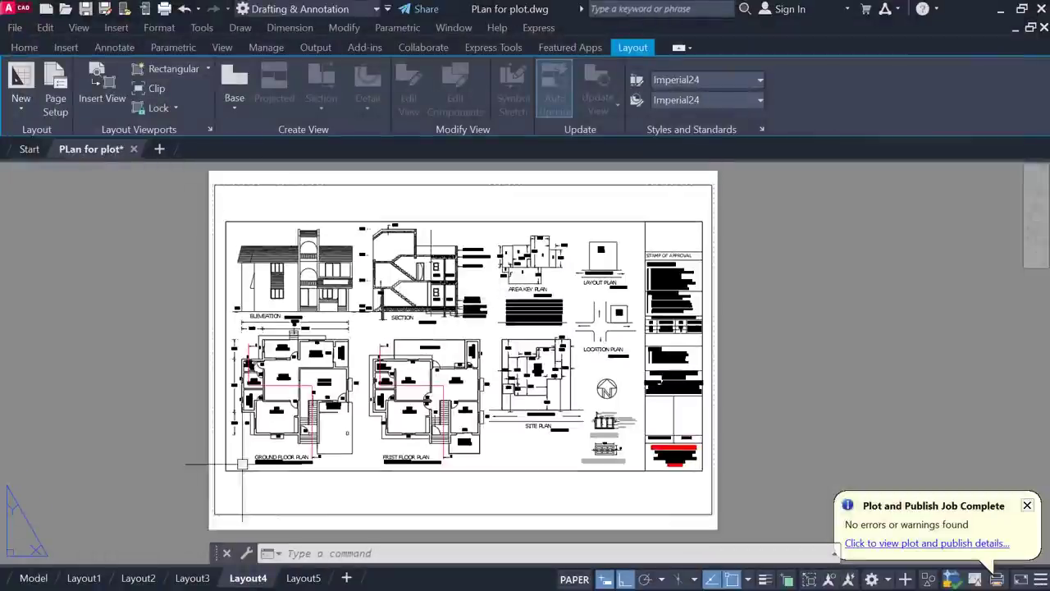
{"action": "left_click", "coordinate": [304, 577]}
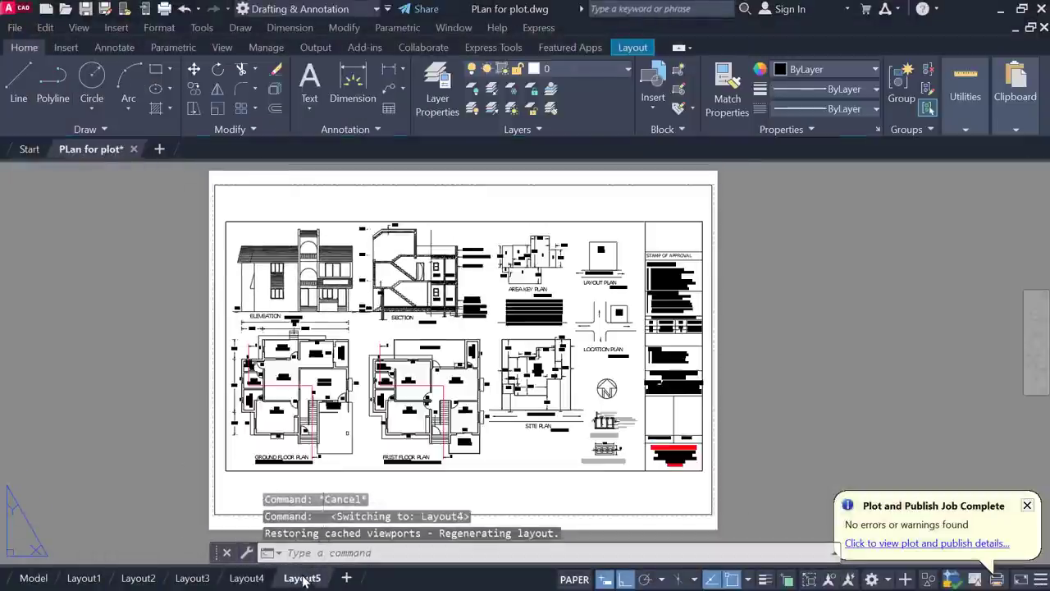
{"action": "left_click", "coordinate": [246, 577]}
{"action": "left_click", "coordinate": [194, 577]}
{"action": "left_click", "coordinate": [154, 579]}
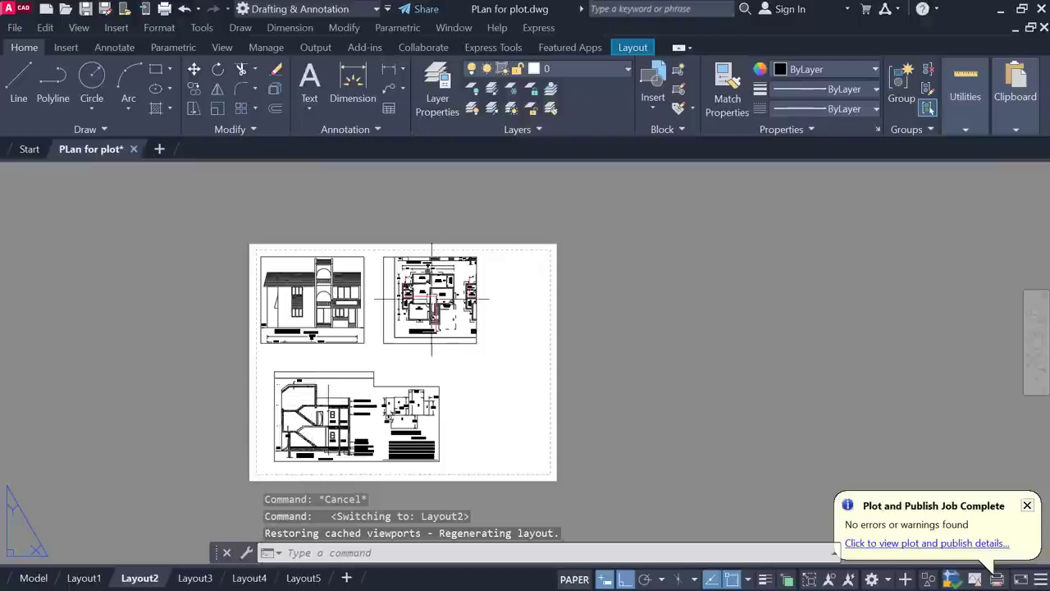
{"action": "scroll", "coordinate": [431, 298], "scroll_direction": "up", "scroll_amount": 2}
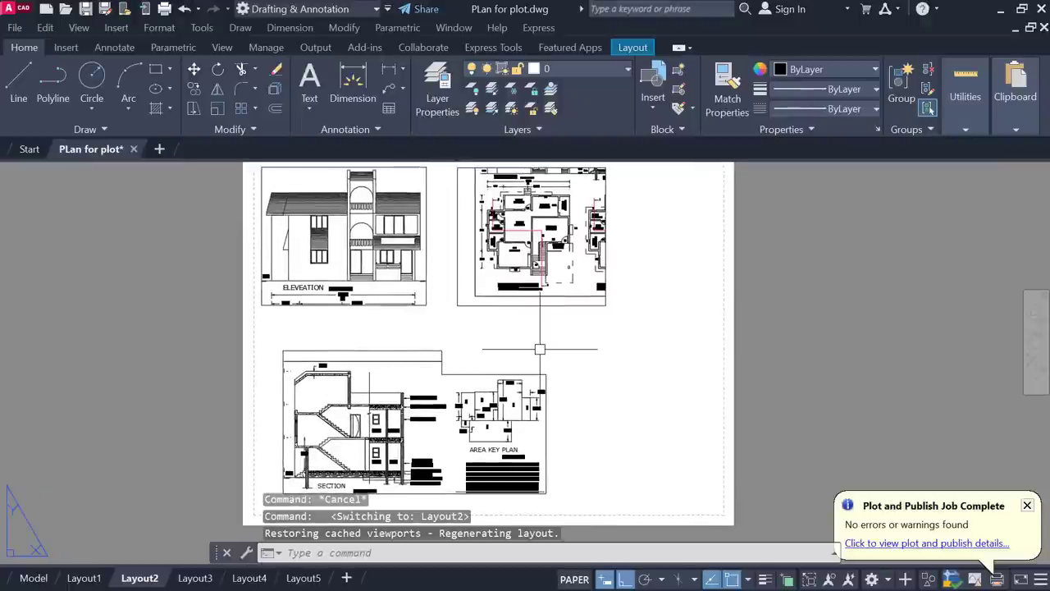